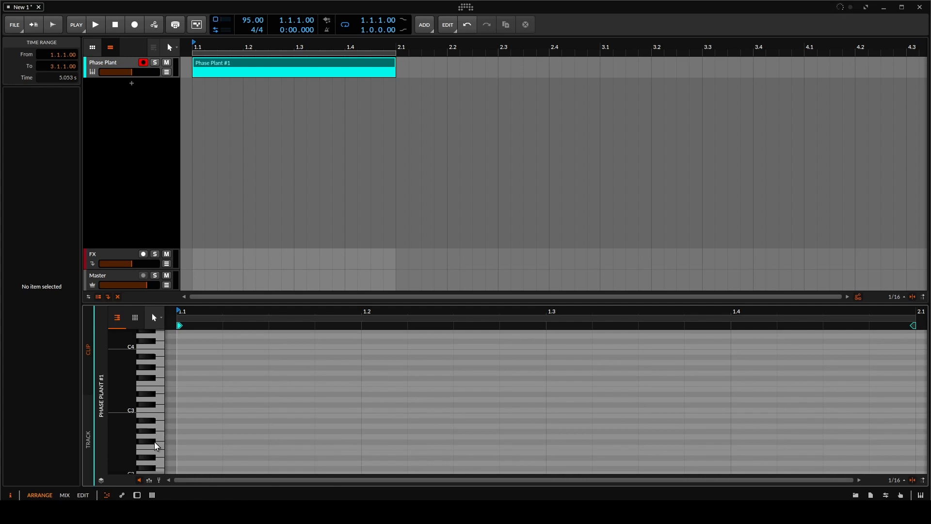
- Add an F2 note at the start of the Phase Plant clip and extend it to one full bar
{"action": "double_click", "coordinate": [180, 447]}
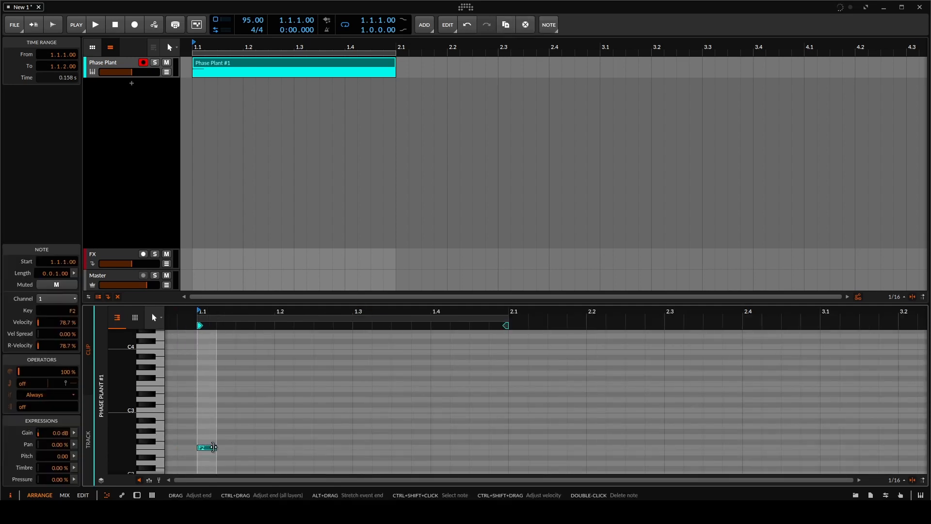
{"action": "left_click_drag", "start_coordinate": [216, 447], "coordinate": [354, 447]}
{"action": "left_click_drag", "start_coordinate": [510, 457], "coordinate": [510, 456]}
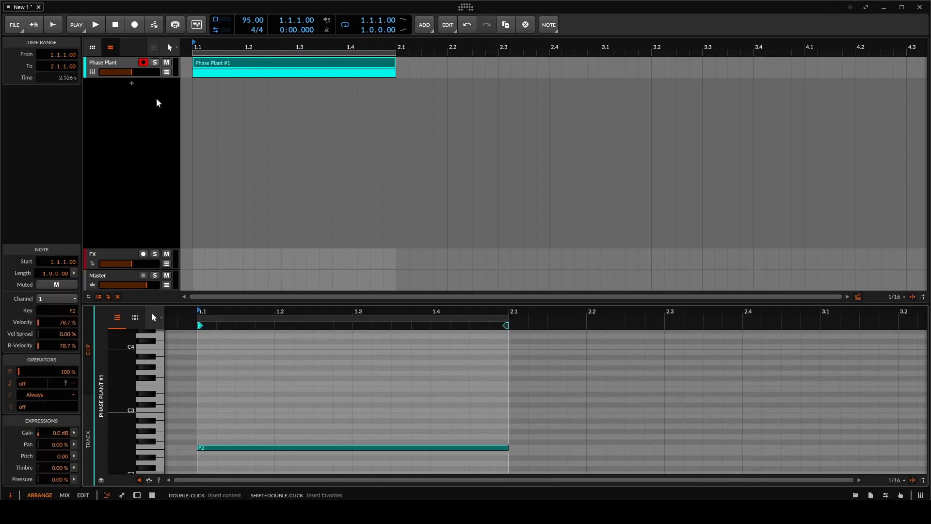
- Open the Phase Plant plug-in window from the track's device chain and add an Analog oscillator generator
{"action": "double_click", "coordinate": [98, 70]}
{"action": "left_click", "coordinate": [115, 457]}
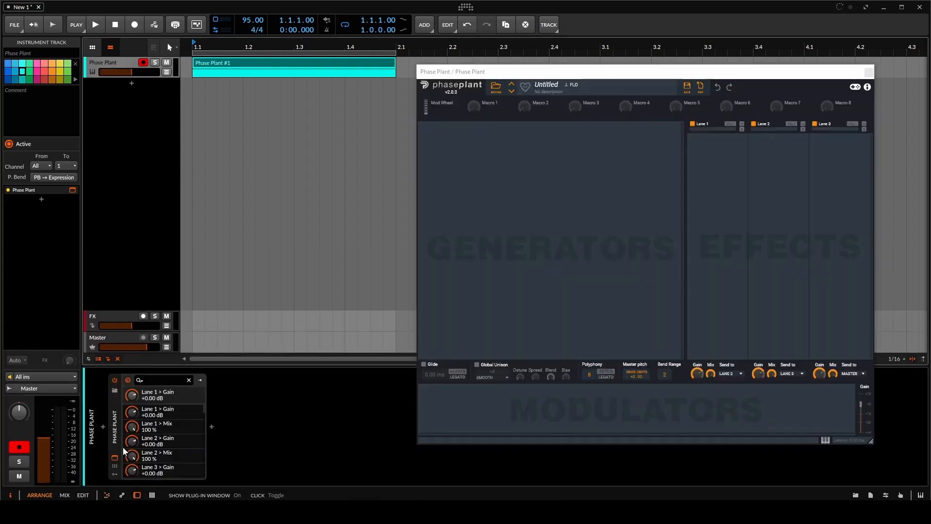
{"action": "left_click", "coordinate": [470, 129]}
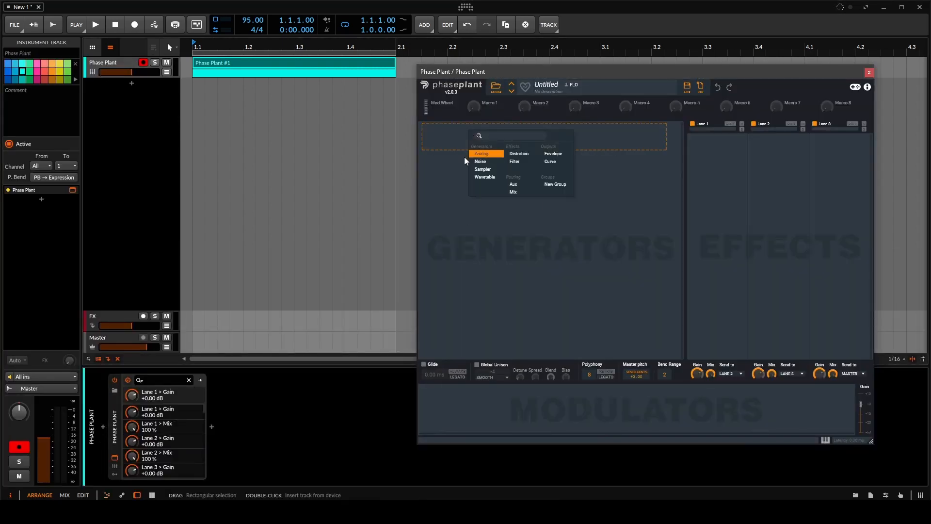
{"action": "left_click", "coordinate": [480, 154]}
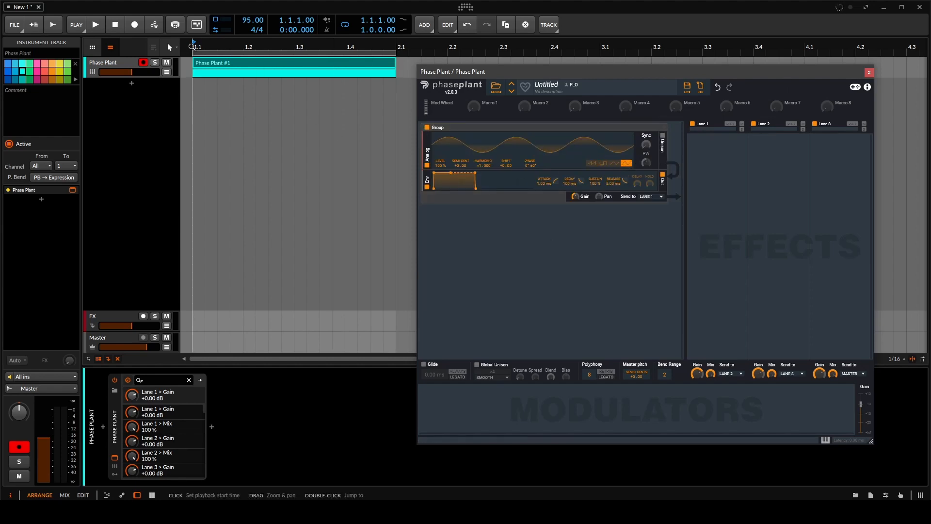
- Play the clip while lowering Phase Plant's master pitch to -24 semitones, and audition the result
{"action": "key", "text": "space"}
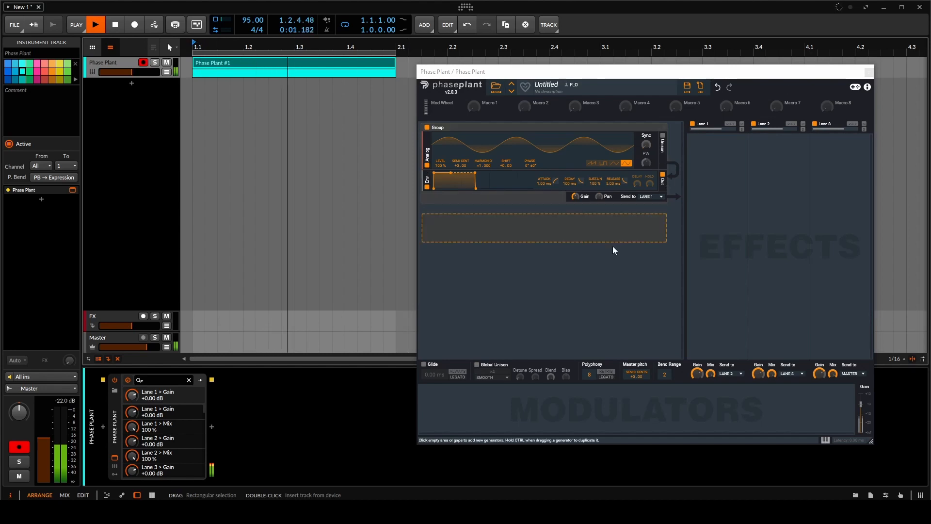
{"action": "mouse_move", "coordinate": [631, 372]}
{"action": "left_mouse_down"}
{"action": "mouse_move", "coordinate": [631, 398]}
{"action": "mouse_move", "coordinate": [631, 374]}
{"action": "mouse_move", "coordinate": [631, 388]}
{"action": "left_mouse_up"}
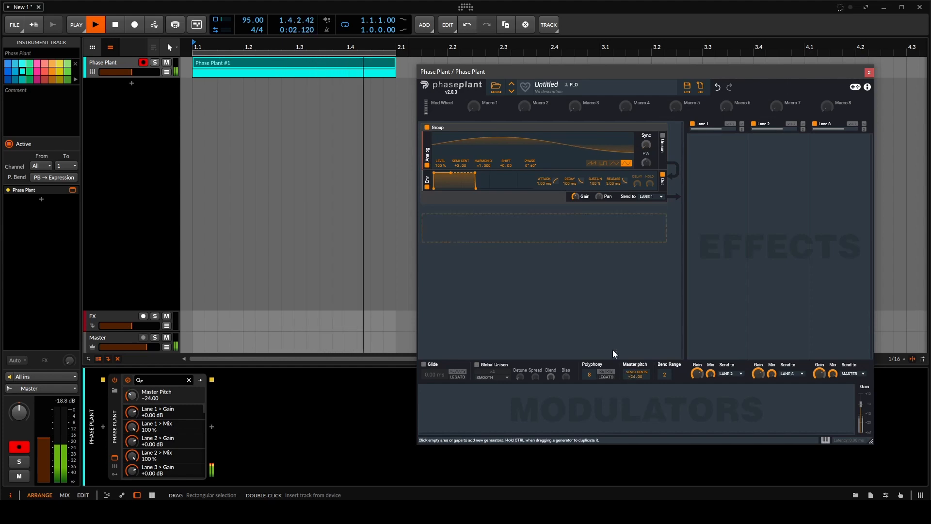
{"action": "left_click", "coordinate": [504, 27]}
{"action": "key", "text": "space"}
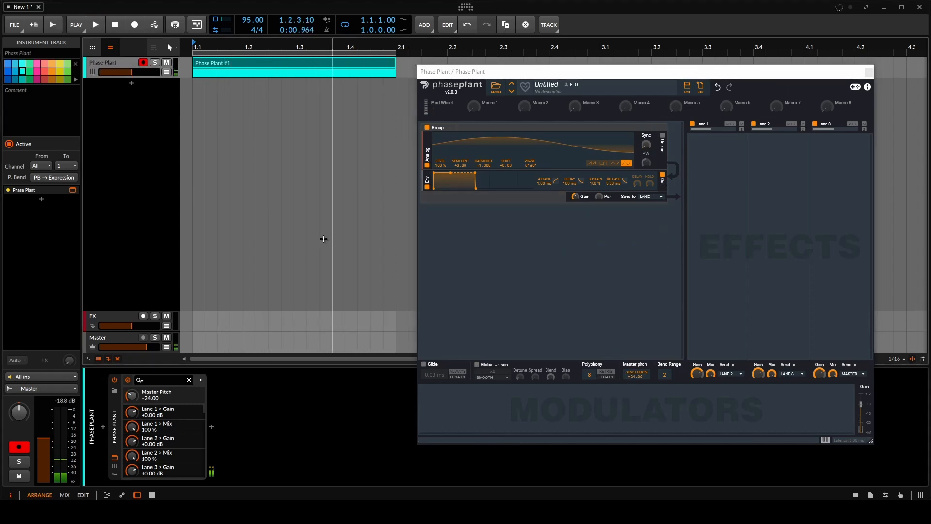
{"action": "key", "text": "space"}
{"action": "key", "text": "space"}
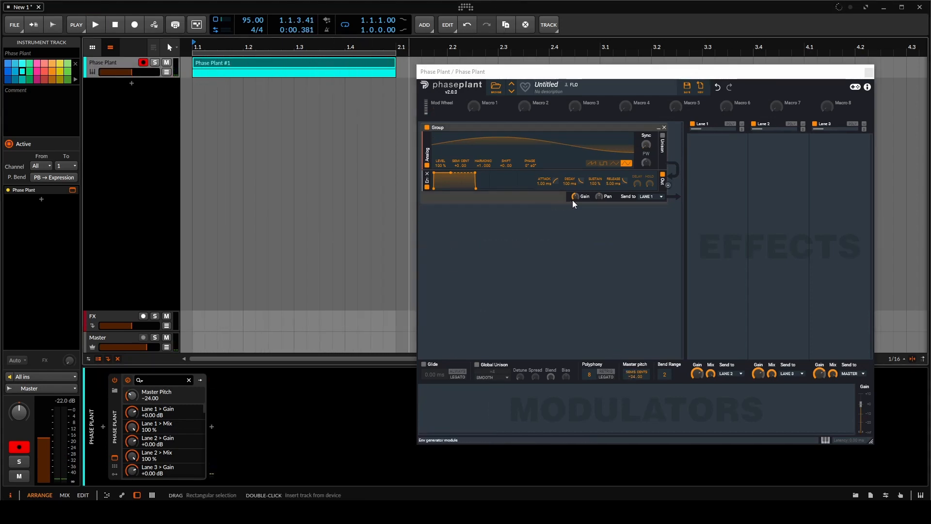
- Add an LFO modulator to the empty modulator area of Phase Plant
{"action": "left_click", "coordinate": [431, 431]}
{"action": "left_click", "coordinate": [439, 412]}
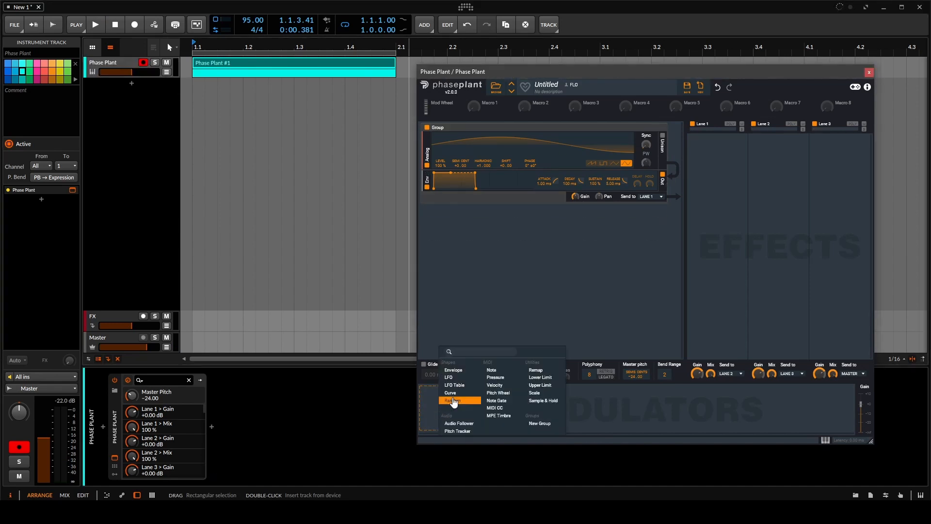
{"action": "left_click", "coordinate": [460, 378]}
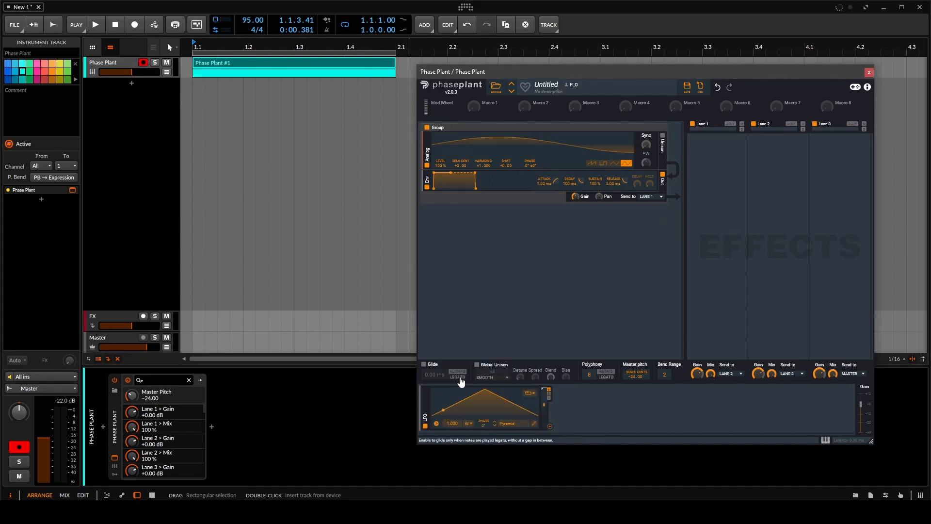
- In the LFO editor, shape falling segments starting at 100% at 0, 125 and 250 ms, each dropping to 0%
{"action": "left_click", "coordinate": [534, 424]}
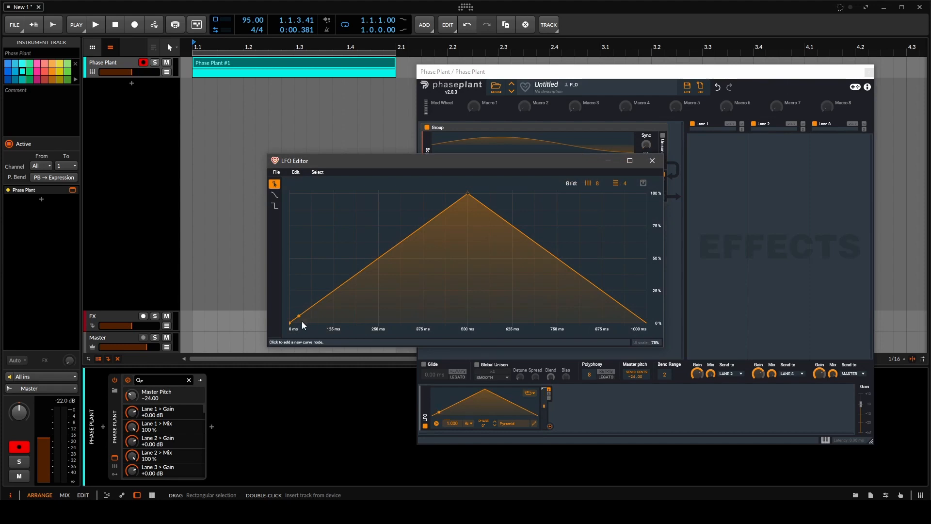
{"action": "left_click_drag", "start_coordinate": [291, 327], "coordinate": [275, 162]}
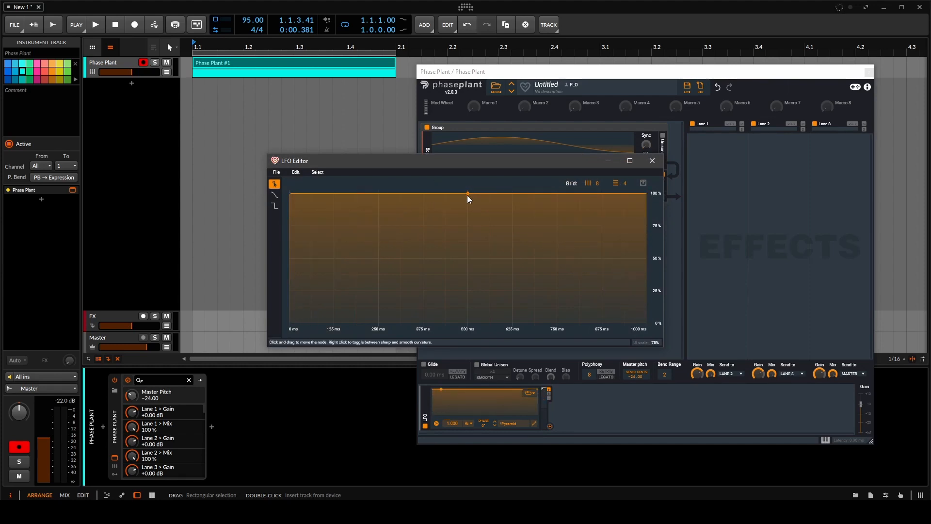
{"action": "left_click_drag", "start_coordinate": [468, 195], "coordinate": [338, 342]}
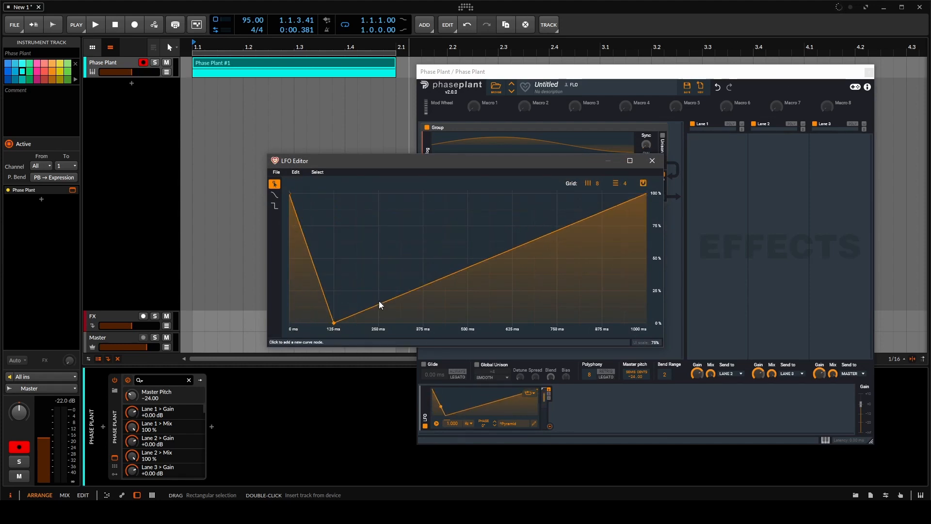
{"action": "left_click_drag", "start_coordinate": [379, 300], "coordinate": [374, 167]}
{"action": "left_click_drag", "start_coordinate": [421, 193], "coordinate": [478, 355]}
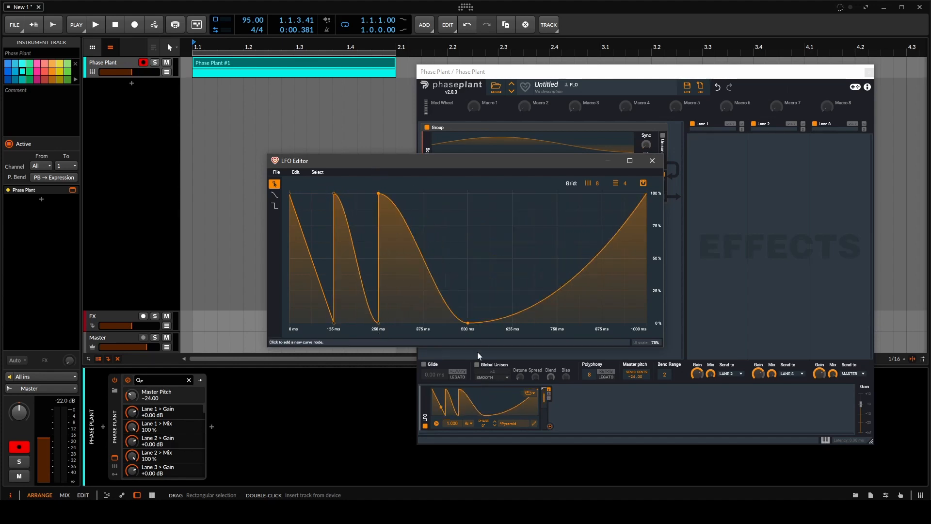
- Complete the LFO curve with falling segments from 500 and 750 ms to 0%, nudge the first peak slightly inward, and close the editor
{"action": "left_click_drag", "start_coordinate": [514, 321], "coordinate": [455, 190]}
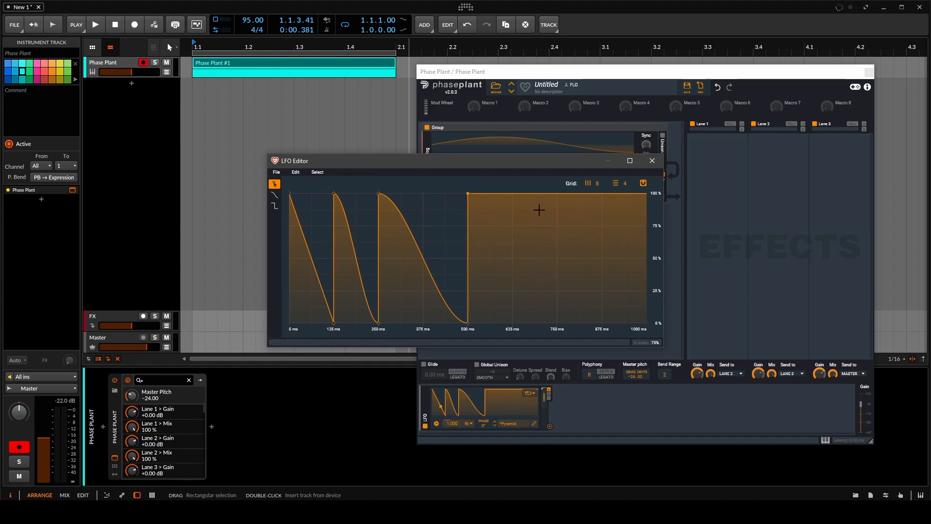
{"action": "left_click_drag", "start_coordinate": [554, 194], "coordinate": [561, 334]}
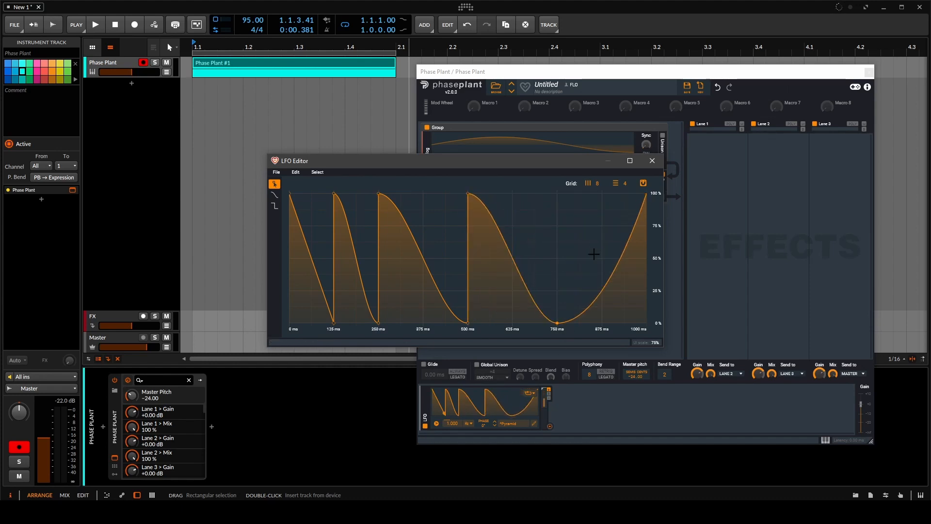
{"action": "left_click_drag", "start_coordinate": [606, 288], "coordinate": [535, 161]}
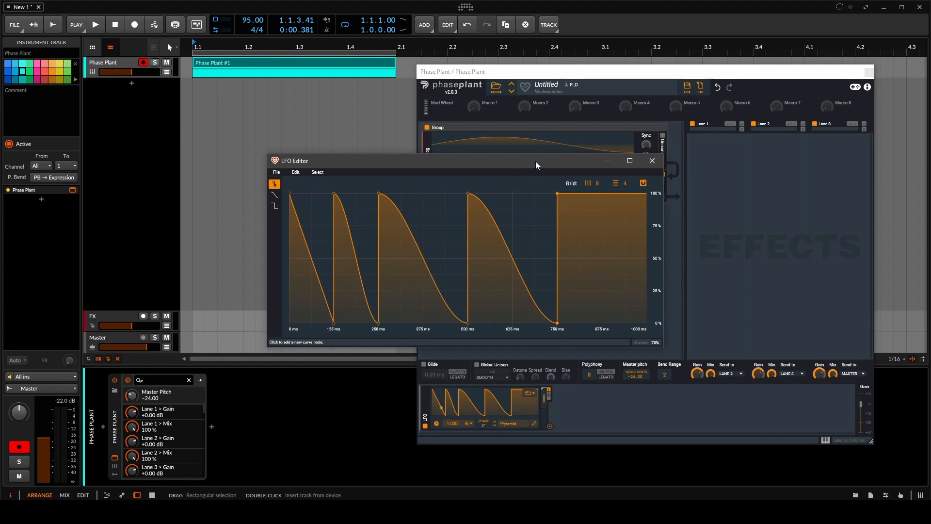
{"action": "left_click_drag", "start_coordinate": [647, 194], "coordinate": [647, 322]}
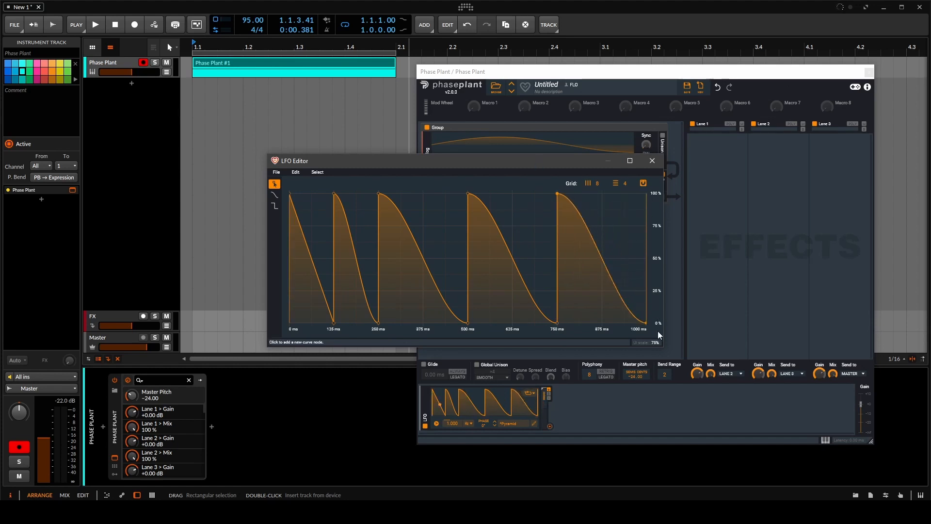
{"action": "left_click_drag", "start_coordinate": [291, 196], "coordinate": [299, 196]}
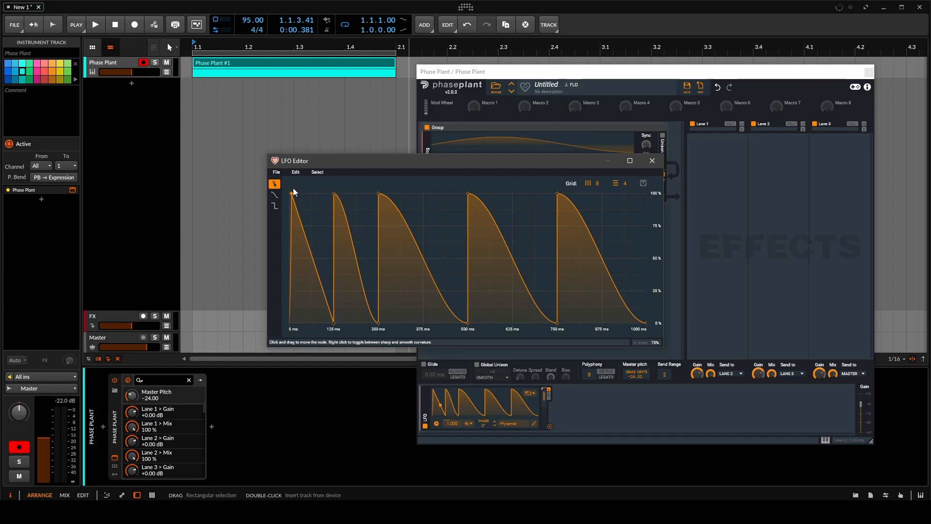
{"action": "left_click", "coordinate": [652, 161]}
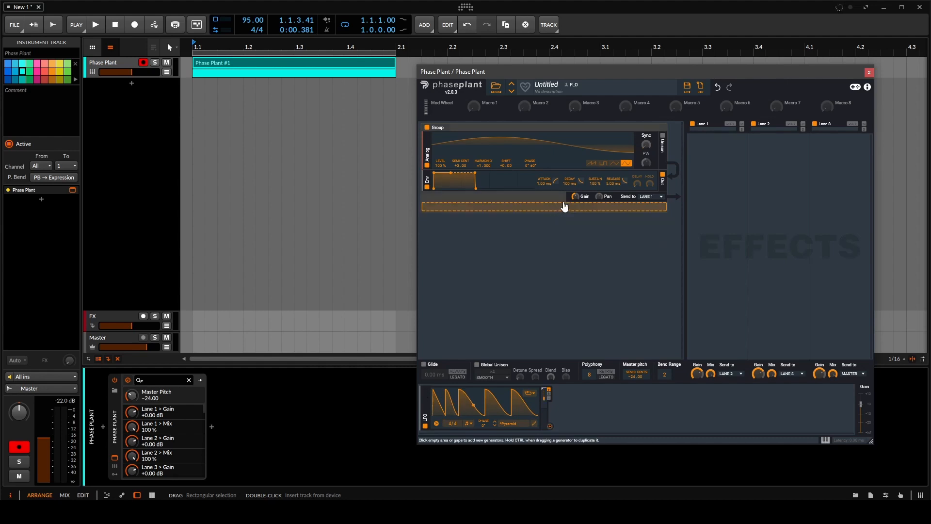
- Assign the LFO to the generator group's output gain with a modulation amount of 50%
{"action": "left_click", "coordinate": [550, 426]}
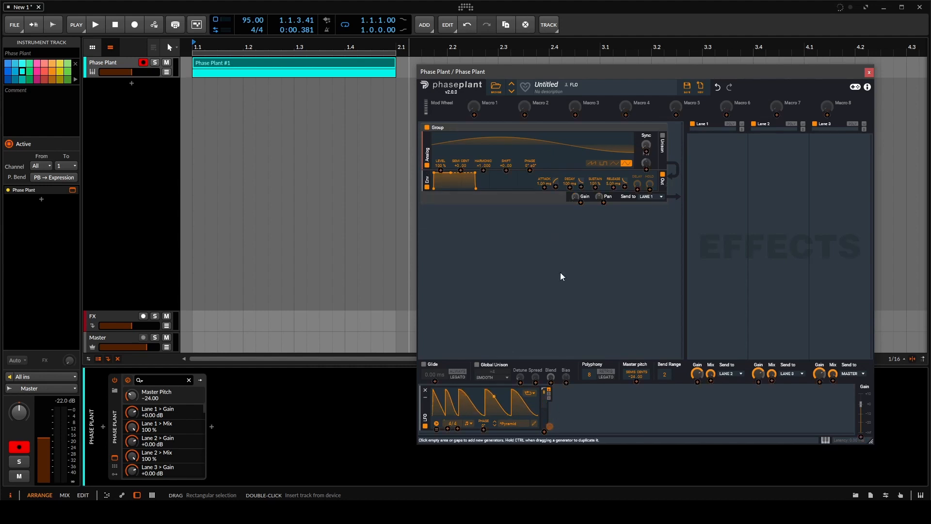
{"action": "left_click", "coordinate": [581, 203]}
{"action": "right_click", "coordinate": [580, 202]}
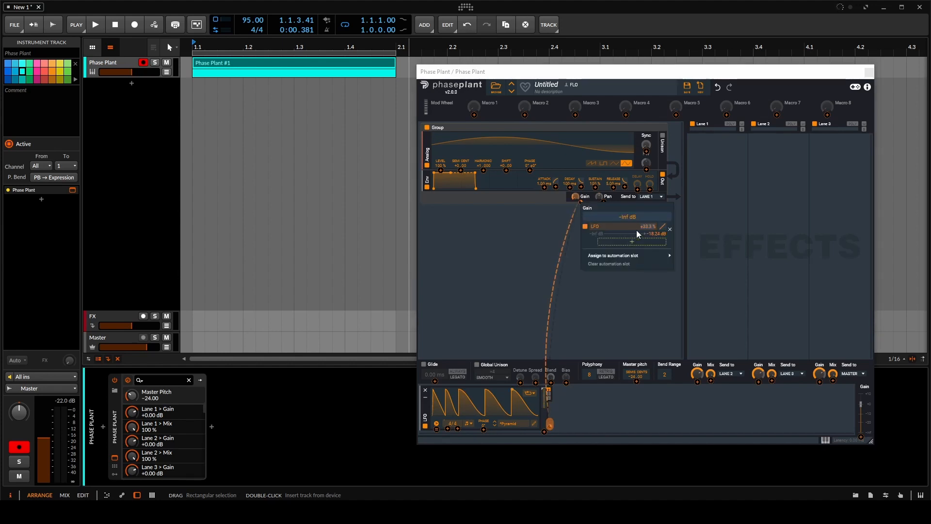
{"action": "type", "text": "5."}
{"action": "type", "text": "0"}
{"action": "key", "text": "Return"}
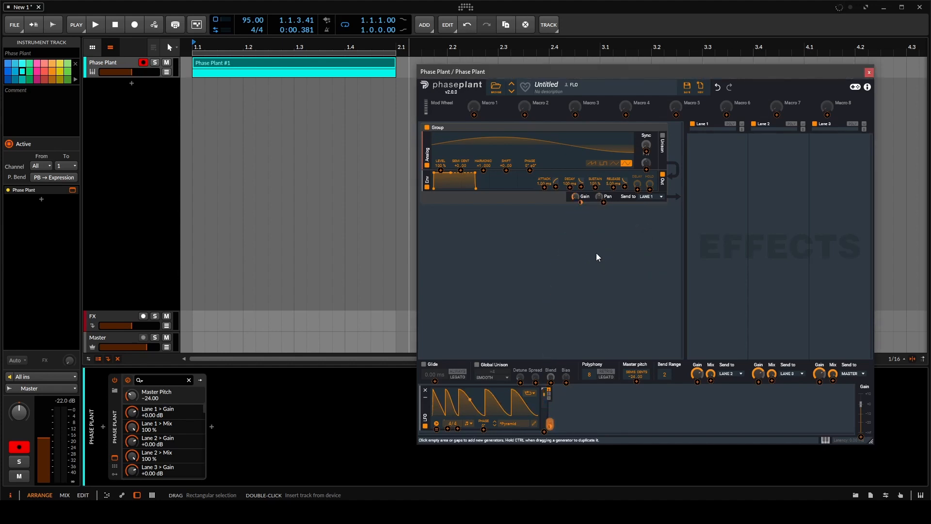
{"action": "left_click", "coordinate": [576, 258]}
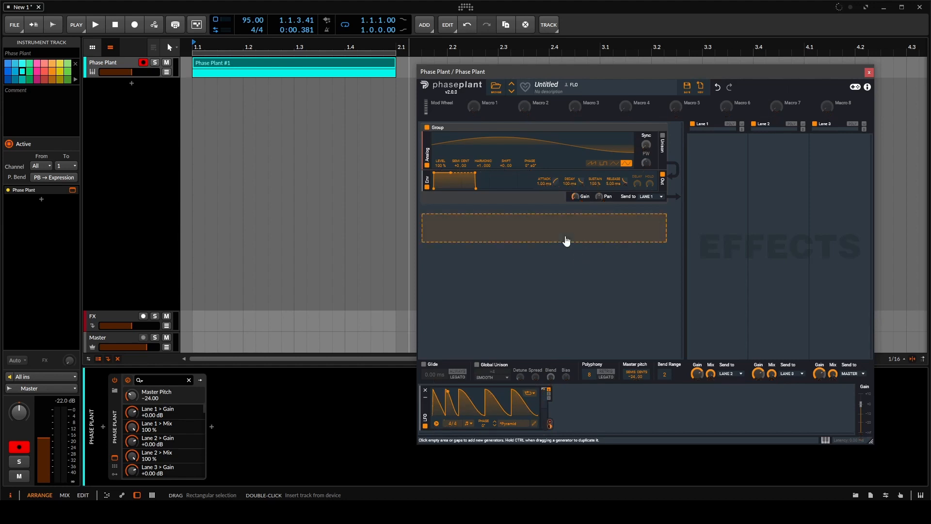
- Play the clip and open the master track's Oscilloscope in its own window, arranged beside the Phase Plant window
{"action": "left_click", "coordinate": [294, 13]}
{"action": "key", "text": "space"}
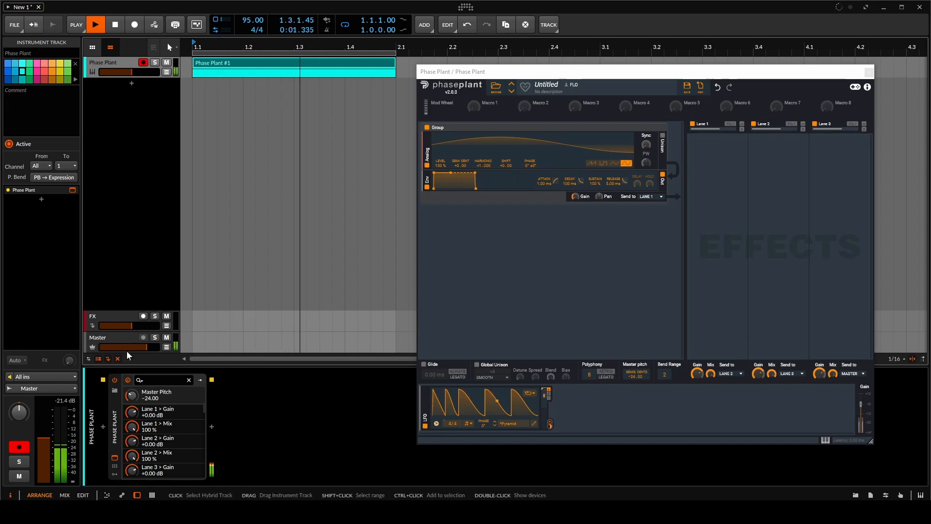
{"action": "left_click", "coordinate": [121, 339]}
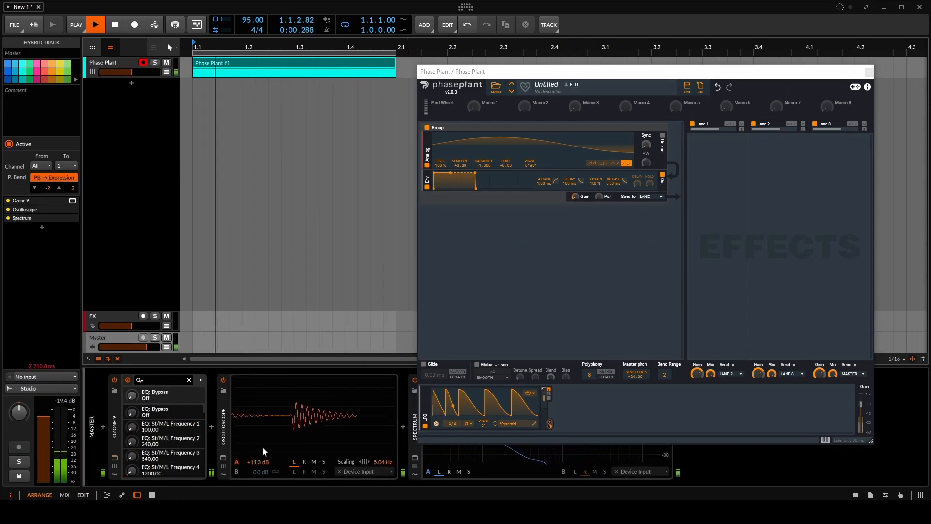
{"action": "left_click", "coordinate": [224, 458]}
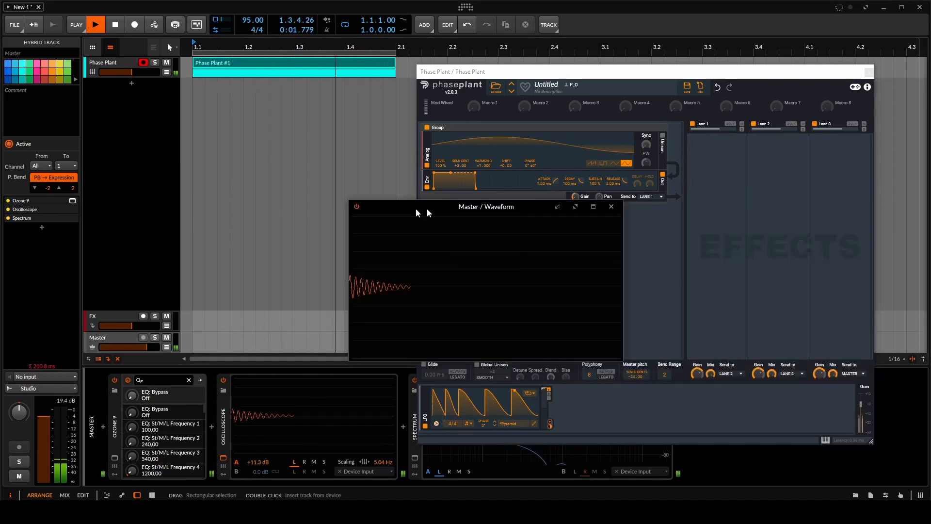
{"action": "left_click_drag", "start_coordinate": [422, 212], "coordinate": [124, 242]}
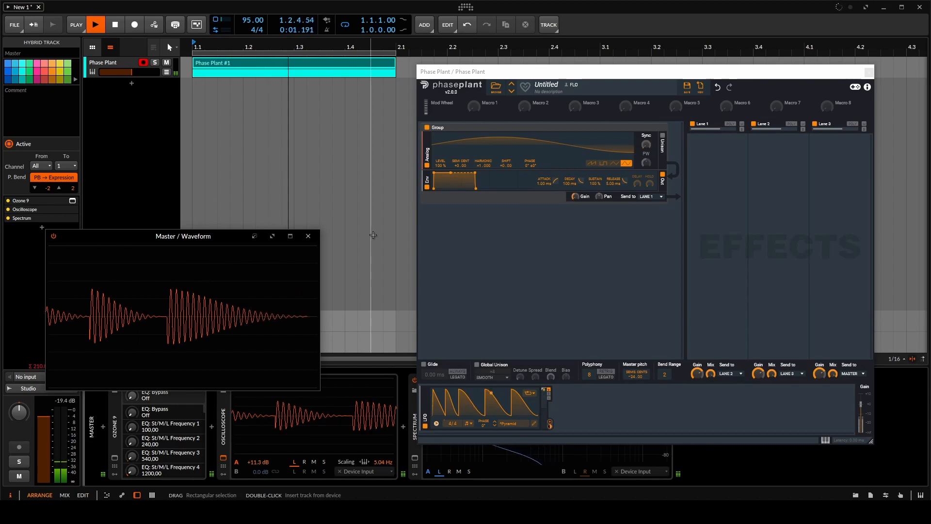
{"action": "left_click_drag", "start_coordinate": [533, 74], "coordinate": [493, 59]}
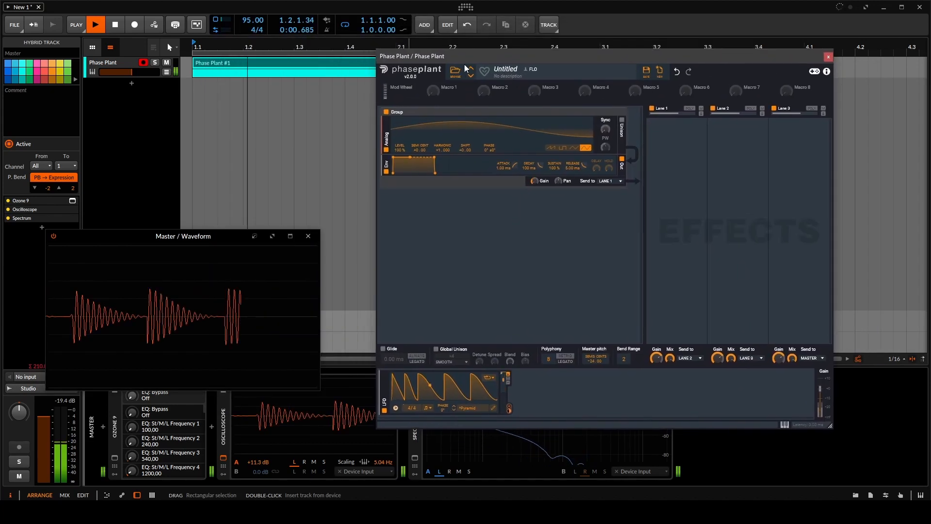
{"action": "left_click", "coordinate": [451, 216]}
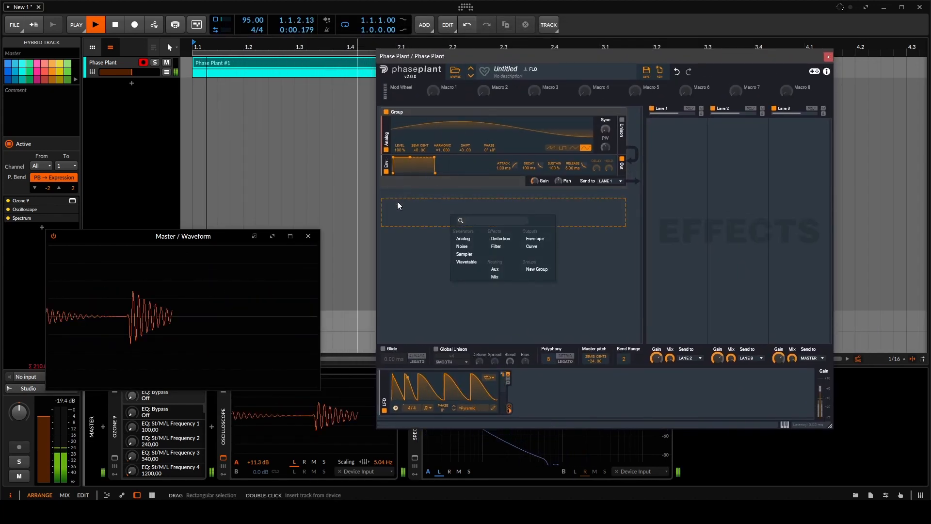
{"action": "left_click", "coordinate": [418, 259]}
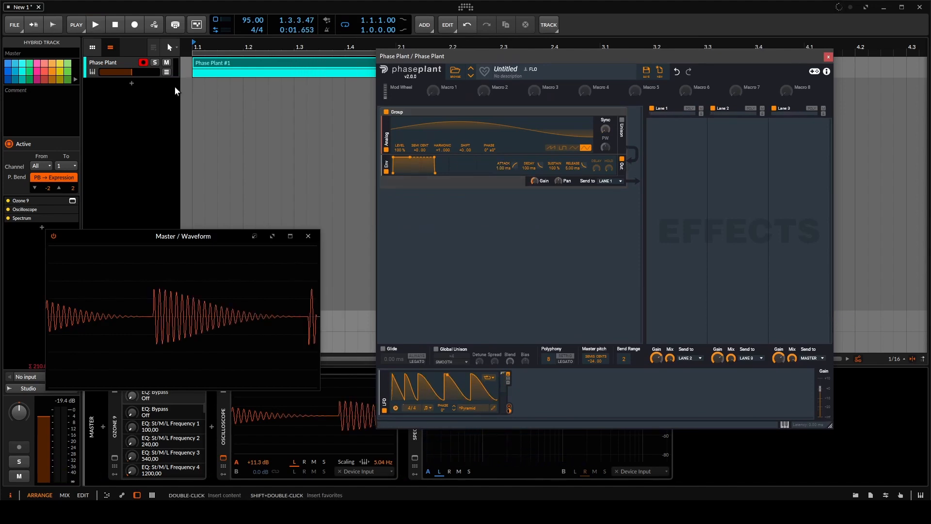
- Add a Bitcrush effect to Lane 1 and set its rate to 11.4 kHz during playback
{"action": "left_click", "coordinate": [675, 222]}
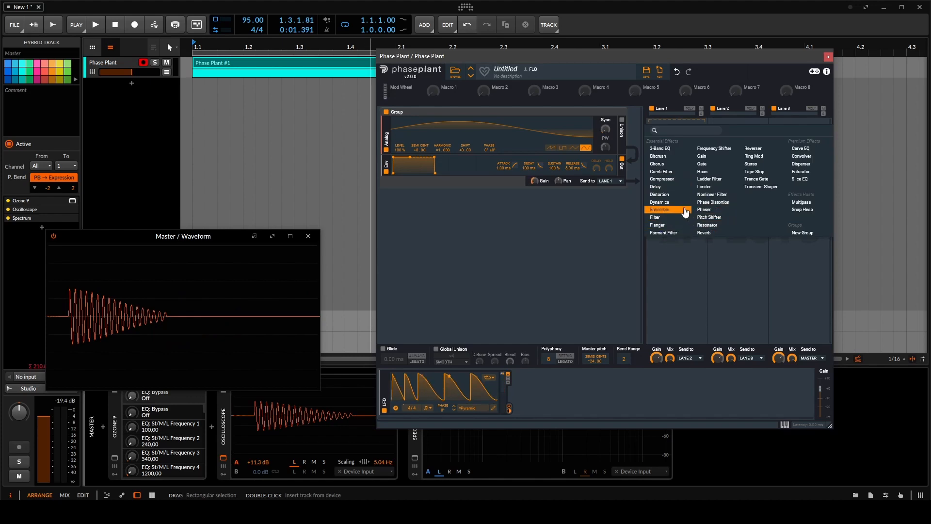
{"action": "left_click", "coordinate": [660, 161]}
{"action": "left_click", "coordinate": [632, 28]}
{"action": "key", "text": "space"}
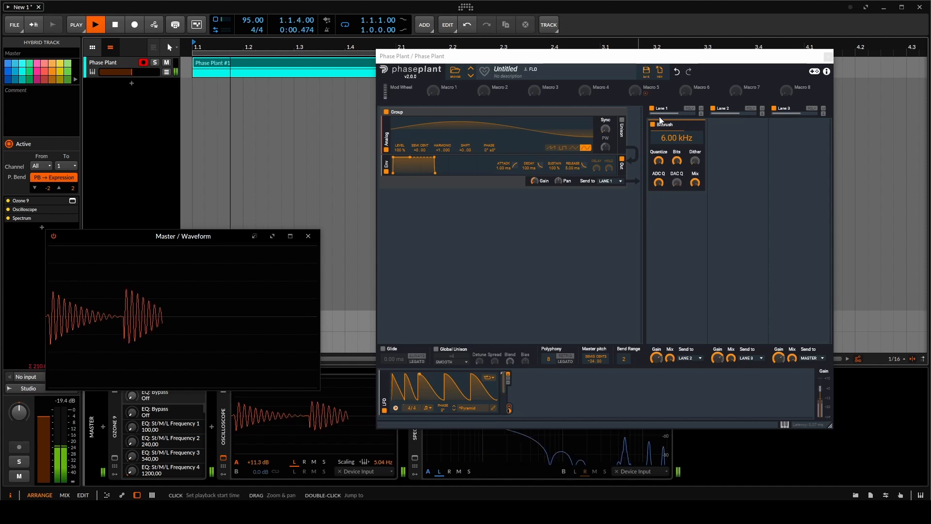
{"action": "mouse_move", "coordinate": [676, 138]}
{"action": "left_mouse_down"}
{"action": "mouse_move", "coordinate": [677, 164]}
{"action": "mouse_move", "coordinate": [677, 132]}
{"action": "left_mouse_up"}
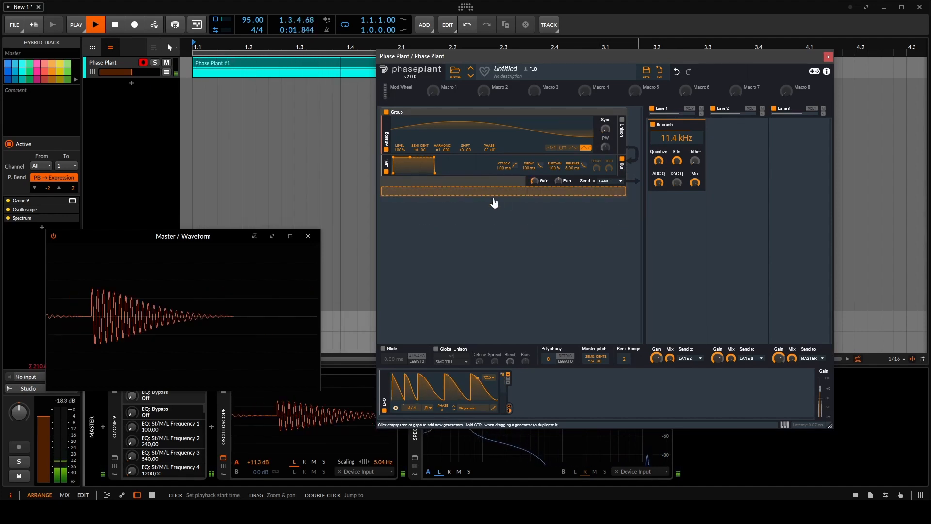
- Reopen the LFO curve and split its final decaying peak into three shorter peaks that each fall to 0%, then close the editor
{"action": "left_click", "coordinate": [494, 410]}
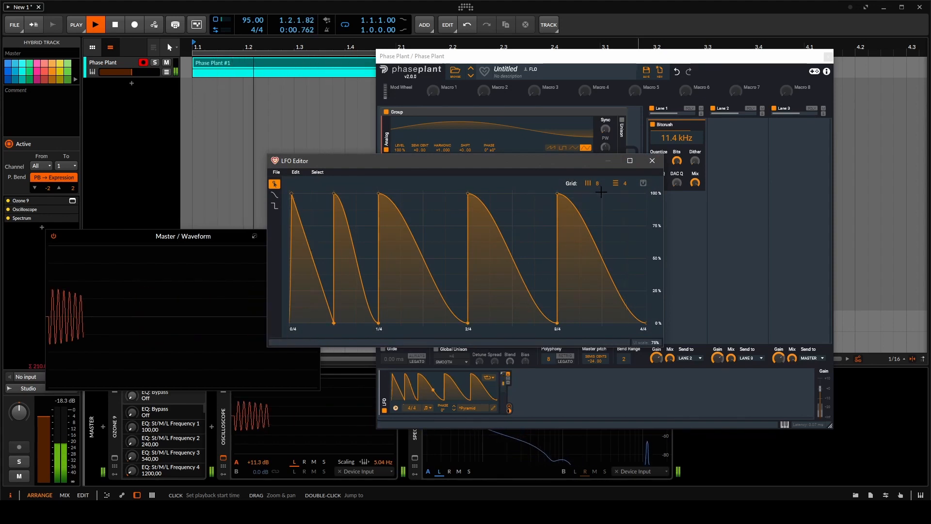
{"action": "left_click_drag", "start_coordinate": [434, 206], "coordinate": [434, 200]}
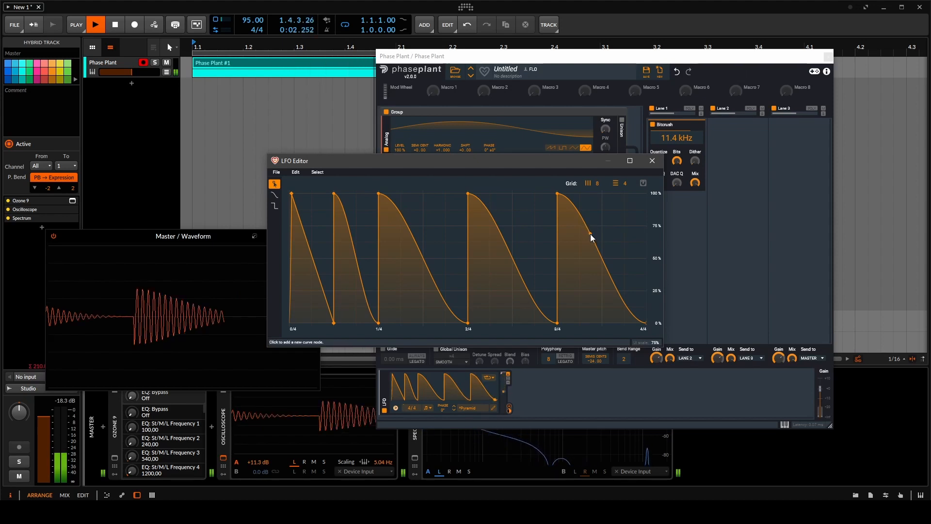
{"action": "left_click_drag", "start_coordinate": [592, 237], "coordinate": [588, 355]}
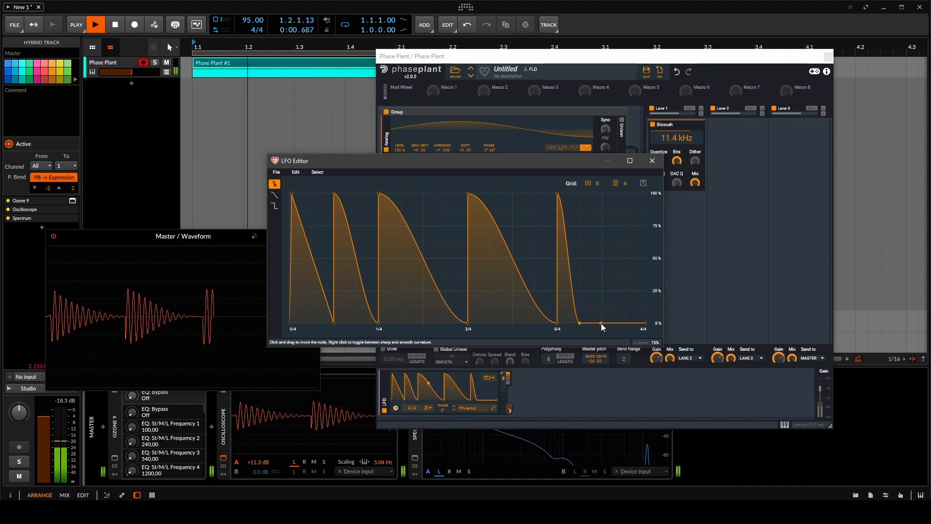
{"action": "left_click_drag", "start_coordinate": [601, 323], "coordinate": [551, 183]}
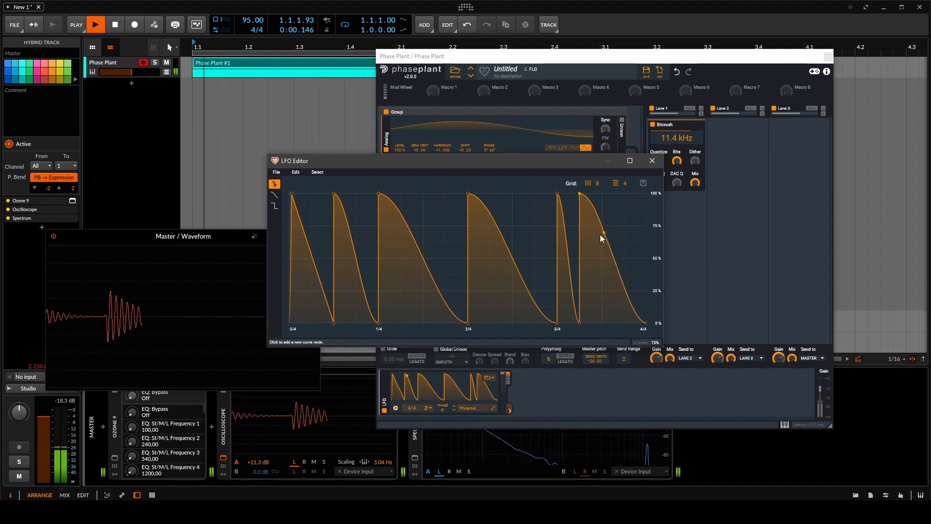
{"action": "left_click_drag", "start_coordinate": [600, 234], "coordinate": [601, 323]}
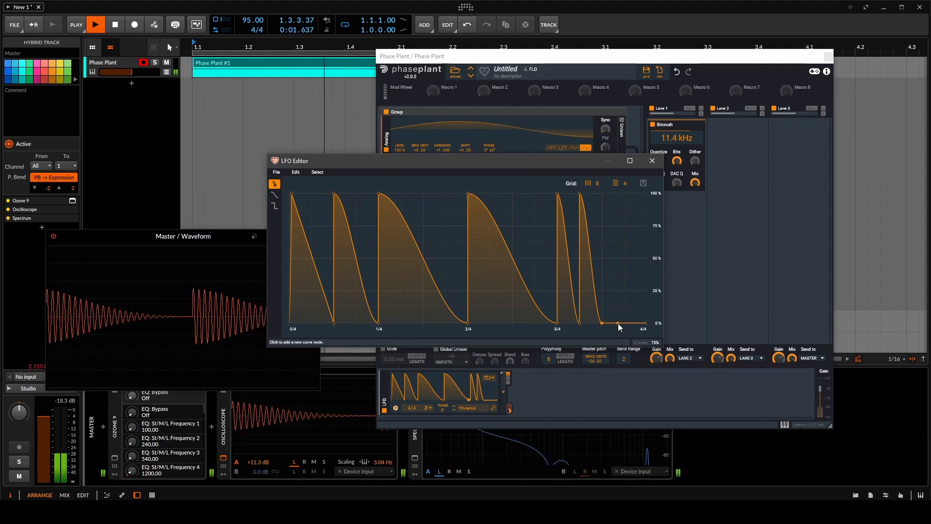
{"action": "left_click_drag", "start_coordinate": [618, 323], "coordinate": [577, 144]}
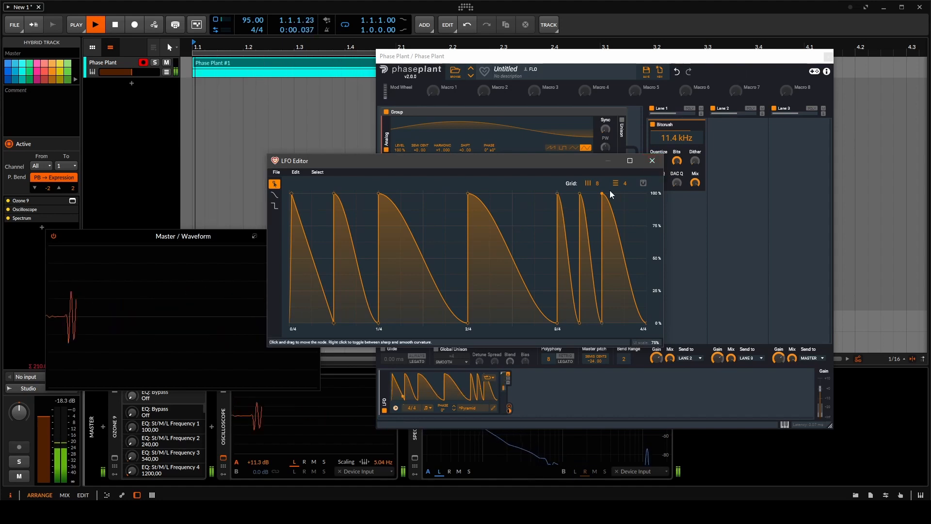
{"action": "left_click", "coordinate": [653, 161]}
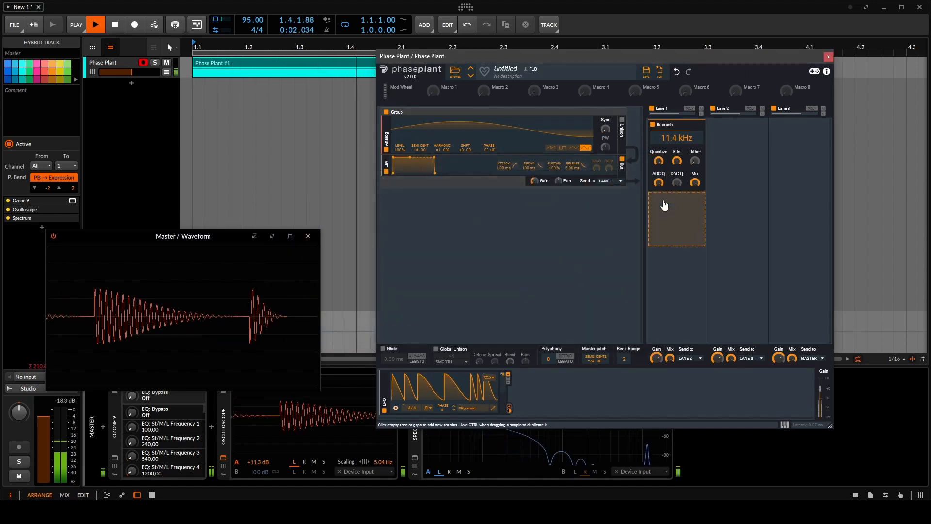
- Add a Distortion effect below Bitcrush in Lane 1 with the Sine type and adjusted drive, trying the oscillator's unison but leaving it off
{"action": "left_click", "coordinate": [621, 121]}
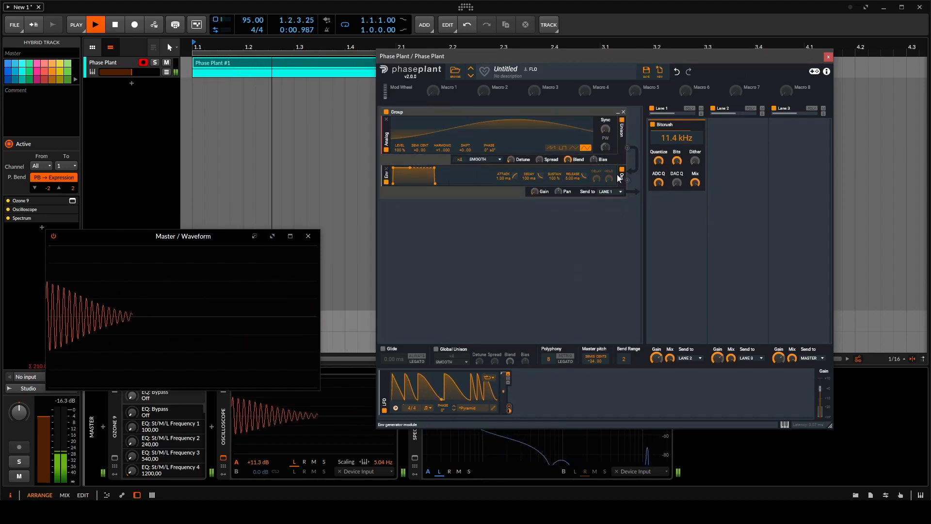
{"action": "left_click", "coordinate": [662, 206]}
{"action": "left_click", "coordinate": [660, 276]}
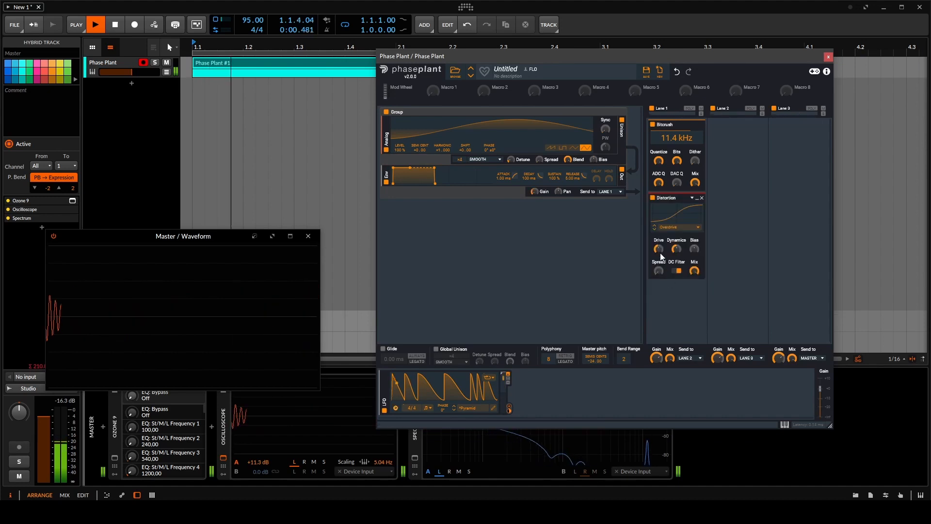
{"action": "left_click", "coordinate": [620, 120]}
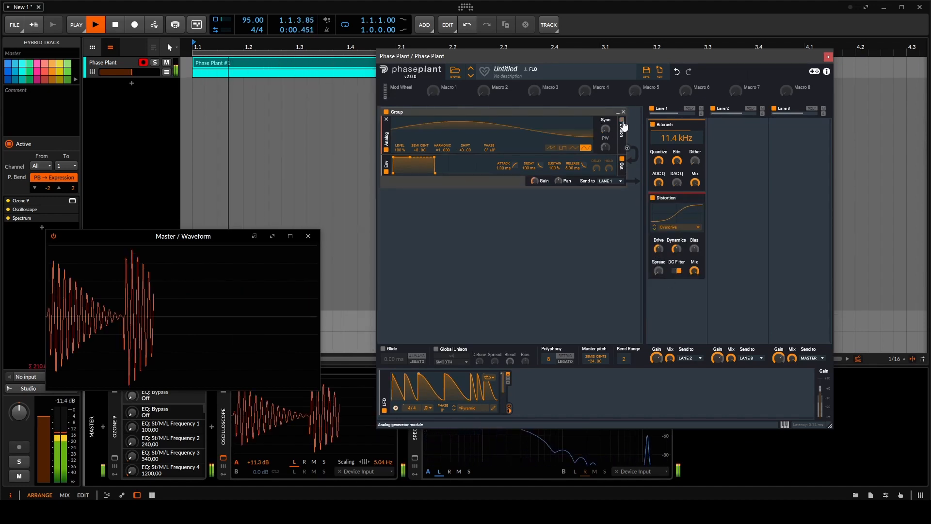
{"action": "left_click", "coordinate": [654, 229]}
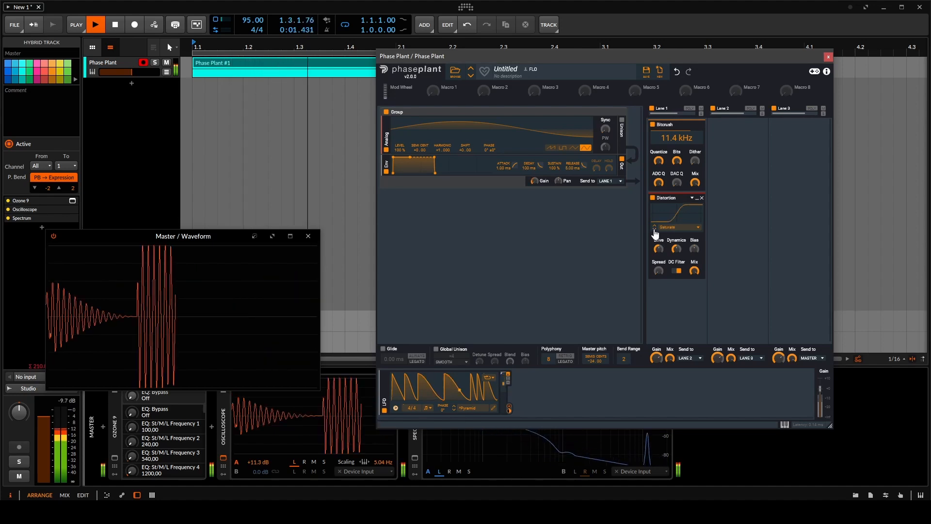
{"action": "left_click", "coordinate": [654, 230]}
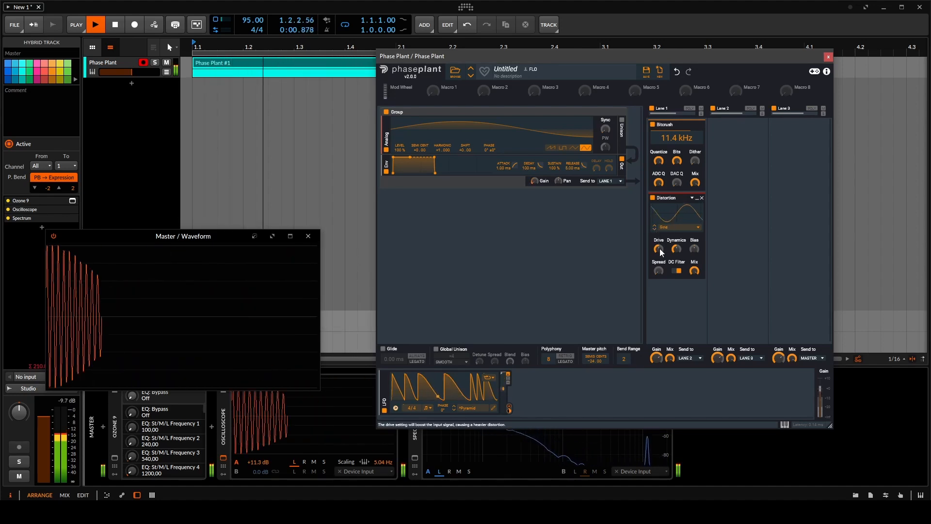
{"action": "left_click_drag", "start_coordinate": [659, 250], "coordinate": [659, 243]}
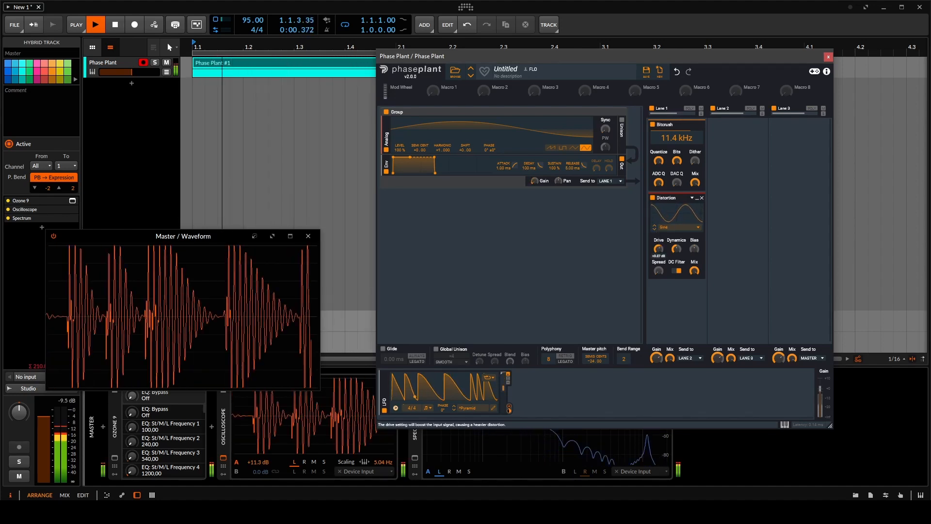
- Add a Disperser set to 293 Hz at the start of Lane 1 and move Bitcrush to Lane 2
{"action": "left_click", "coordinate": [672, 294]}
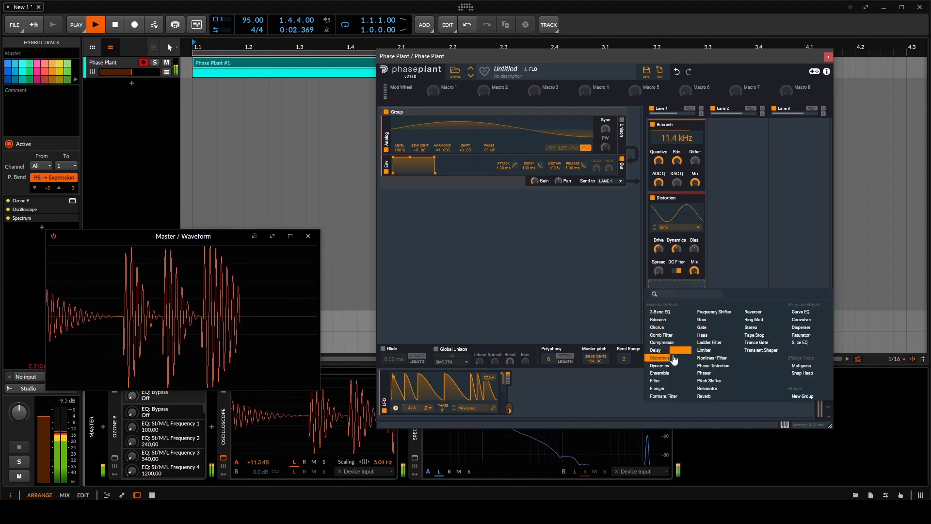
{"action": "left_click", "coordinate": [803, 328]}
{"action": "left_click_drag", "start_coordinate": [669, 286], "coordinate": [679, 149]}
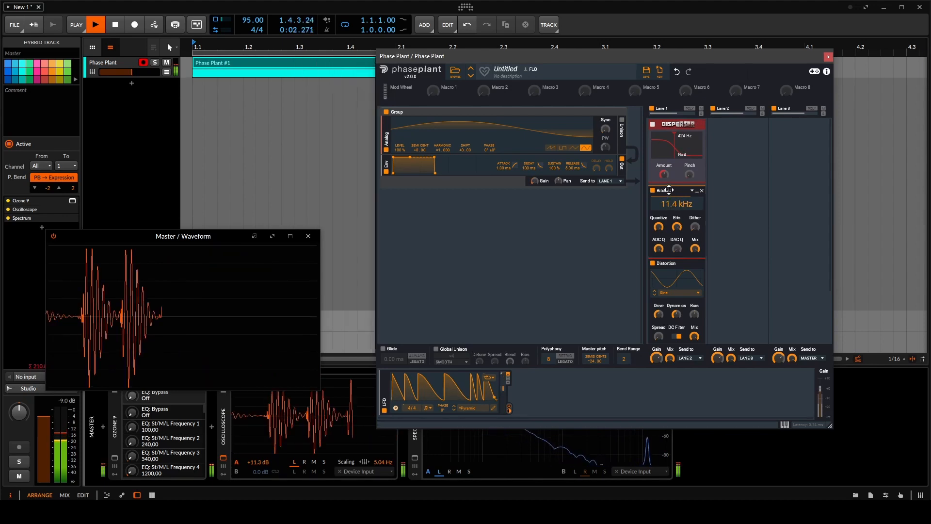
{"action": "left_click_drag", "start_coordinate": [669, 190], "coordinate": [730, 127]}
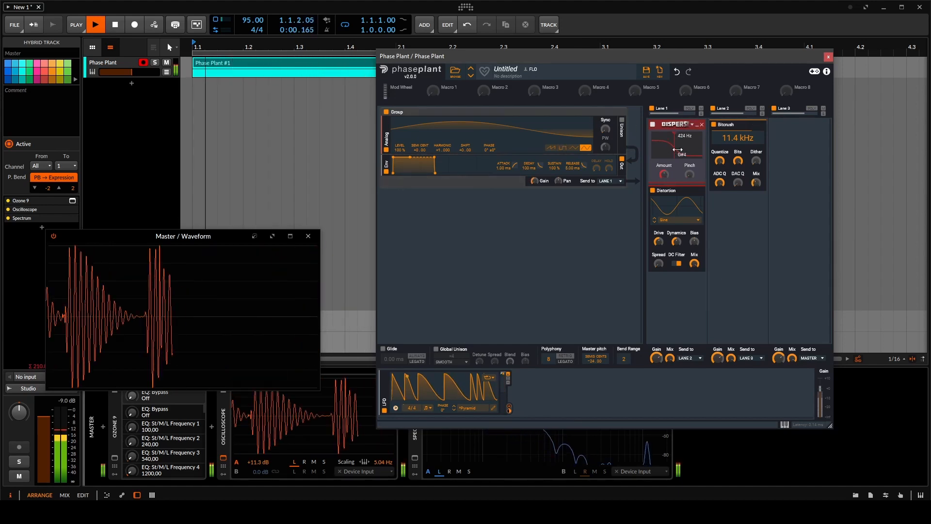
{"action": "mouse_move", "coordinate": [678, 150]}
{"action": "left_mouse_down"}
{"action": "mouse_move", "coordinate": [661, 154]}
{"action": "mouse_move", "coordinate": [666, 149]}
{"action": "left_mouse_up"}
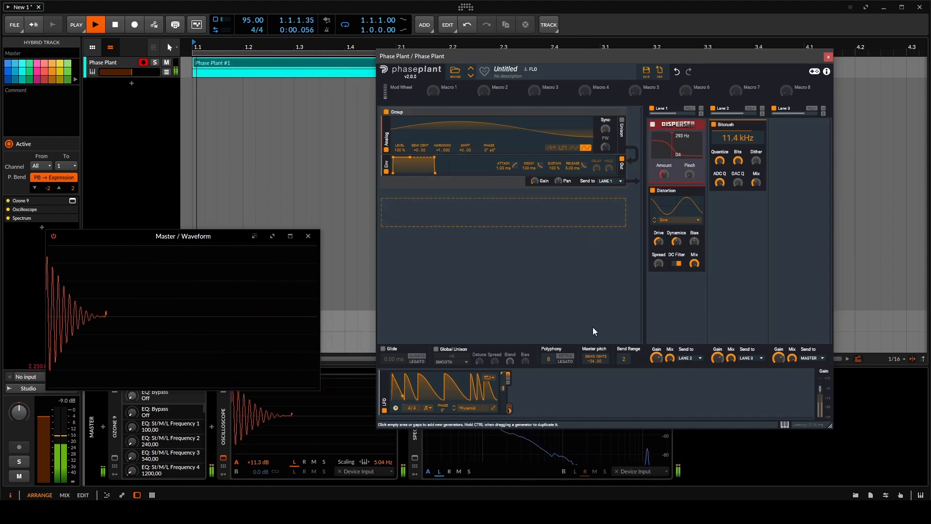
- Move the Phase Plant window clear of the clip and briefly play the clip
{"action": "left_click", "coordinate": [287, 4]}
{"action": "key", "text": "space"}
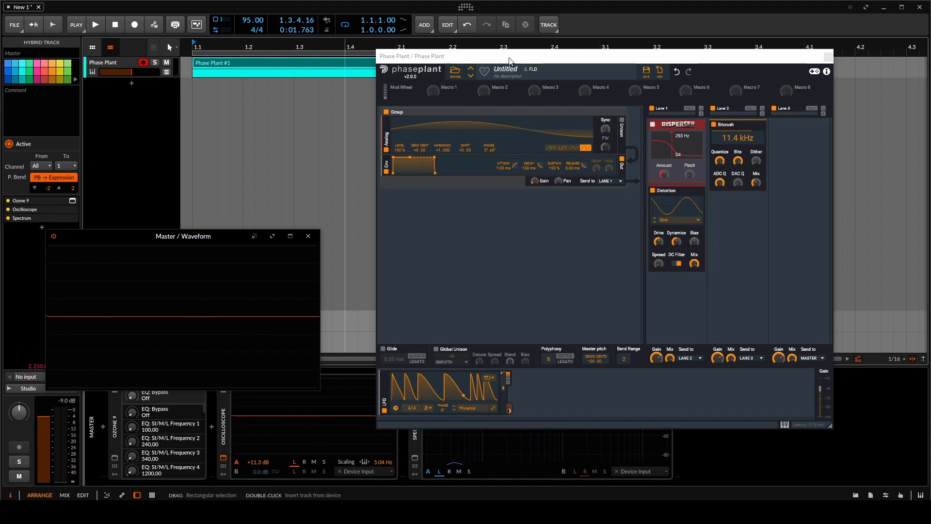
{"action": "left_click_drag", "start_coordinate": [509, 60], "coordinate": [583, 57]}
{"action": "key", "text": "space"}
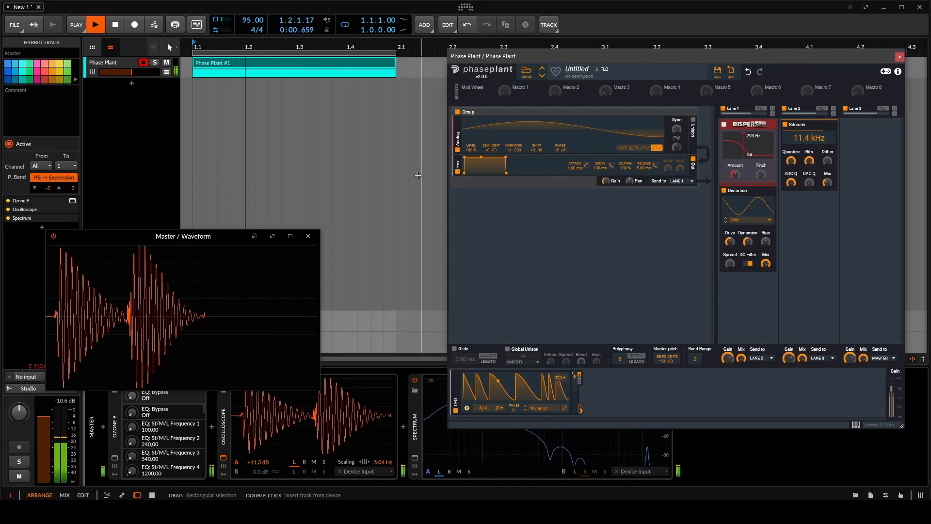
{"action": "key", "text": "space"}
- Add a Slice EQ below Bitcrush in Lane 2 and move its editor window clear of the effect lanes
{"action": "left_click", "coordinate": [817, 204]}
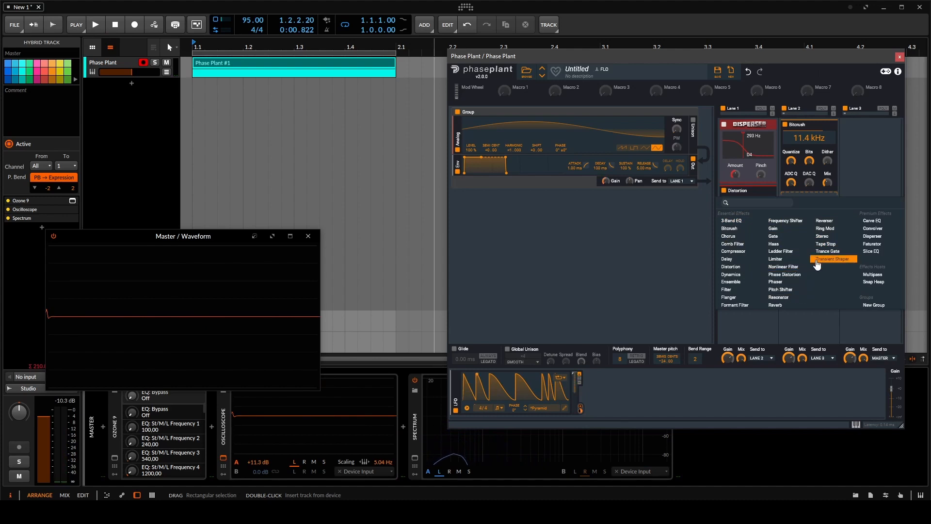
{"action": "left_click", "coordinate": [863, 251]}
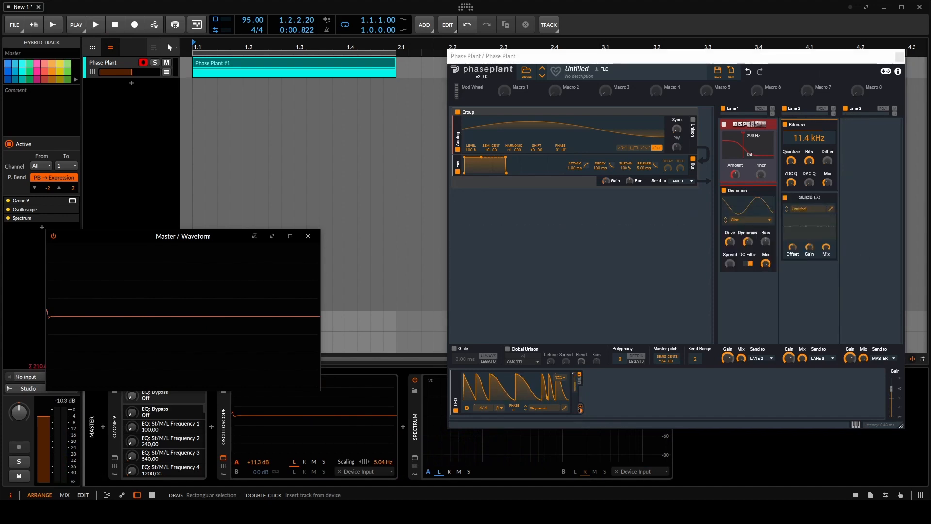
{"action": "left_click_drag", "start_coordinate": [416, 141], "coordinate": [231, 150]}
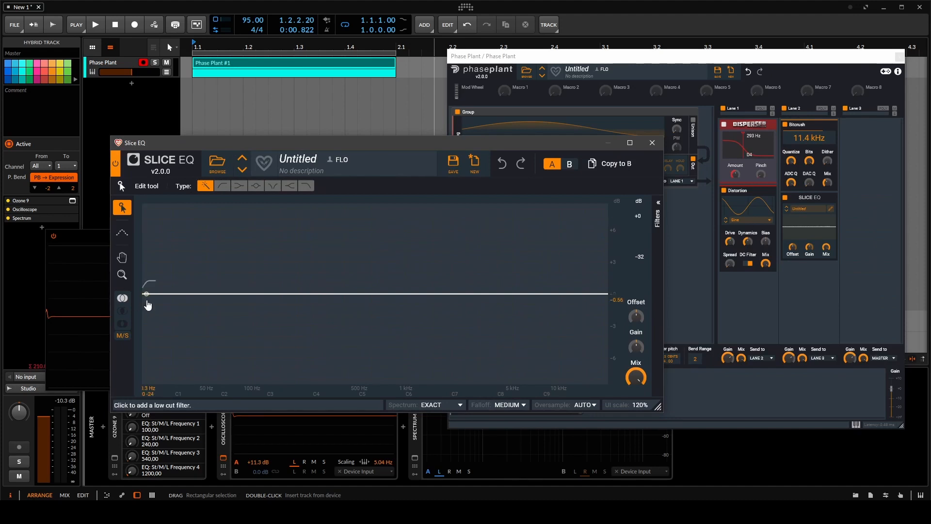
- Add a low cut filter at about 156 Hz and, during playback, a peak filter of about +15 dB at 450 Hz
{"action": "left_click_drag", "start_coordinate": [147, 305], "coordinate": [283, 374]}
{"action": "key", "text": "space"}
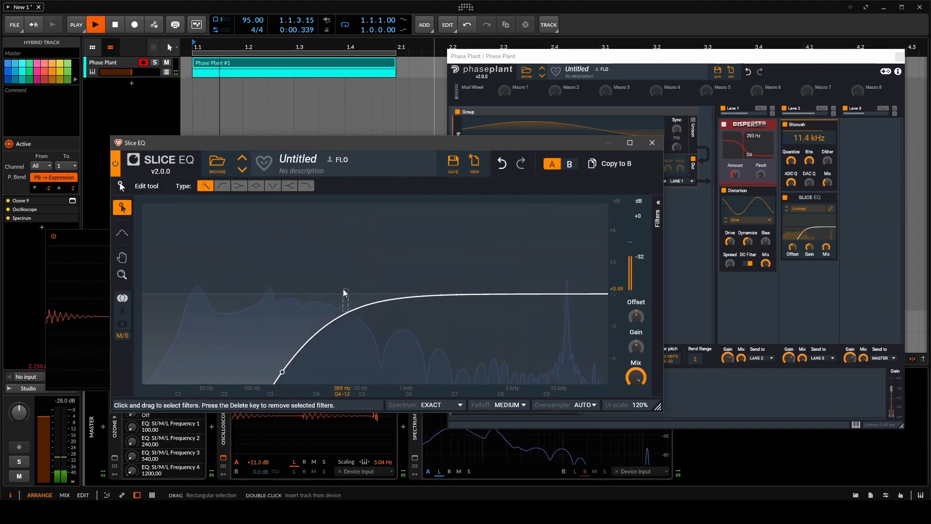
{"action": "left_click_drag", "start_coordinate": [353, 293], "coordinate": [329, 206]}
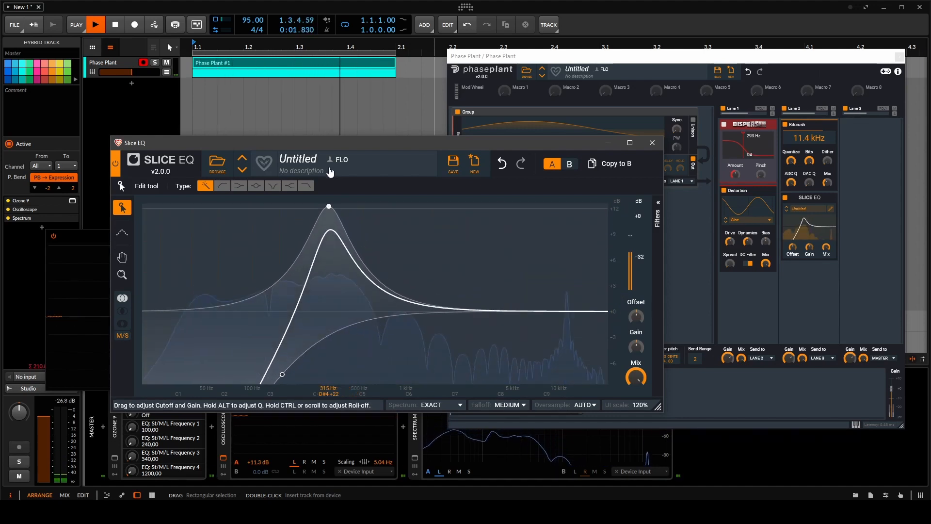
{"action": "left_click_drag", "start_coordinate": [329, 173], "coordinate": [352, 144]}
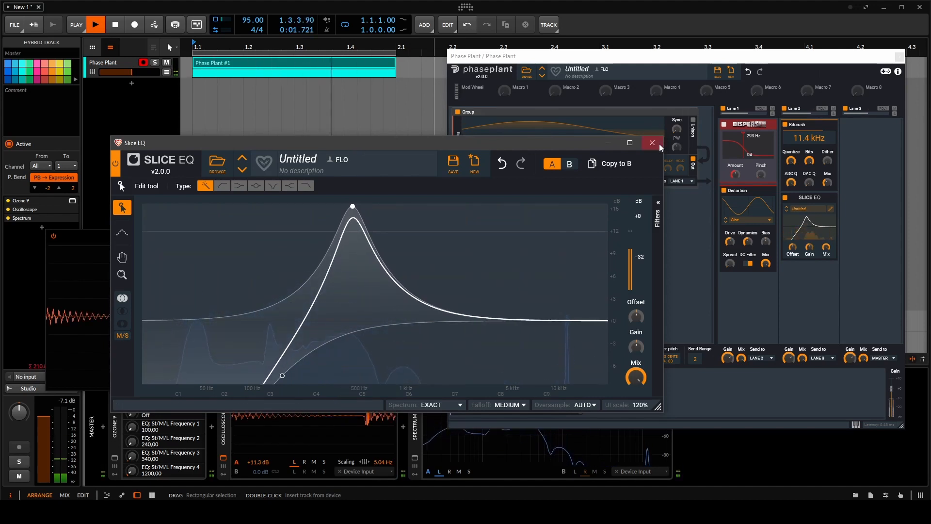
- Show the Slice EQ filter list and set the low cut's cutoff to 81.7 Hz and the peak's cutoff to 1.94 kHz
{"action": "left_click", "coordinate": [658, 216]}
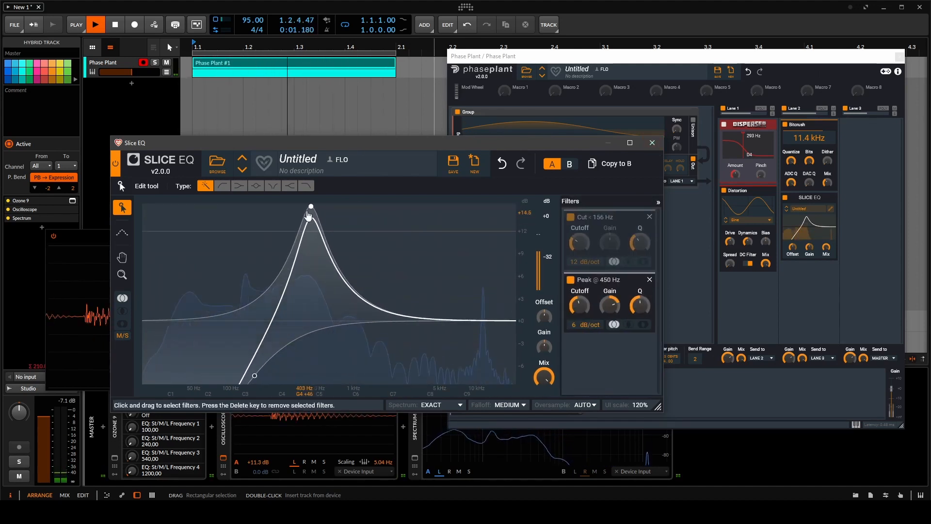
{"action": "left_click", "coordinate": [597, 220]}
{"action": "mouse_move", "coordinate": [572, 255]}
{"action": "left_mouse_down"}
{"action": "mouse_move", "coordinate": [573, 240]}
{"action": "mouse_move", "coordinate": [580, 261]}
{"action": "mouse_move", "coordinate": [579, 211]}
{"action": "mouse_move", "coordinate": [580, 254]}
{"action": "left_mouse_up"}
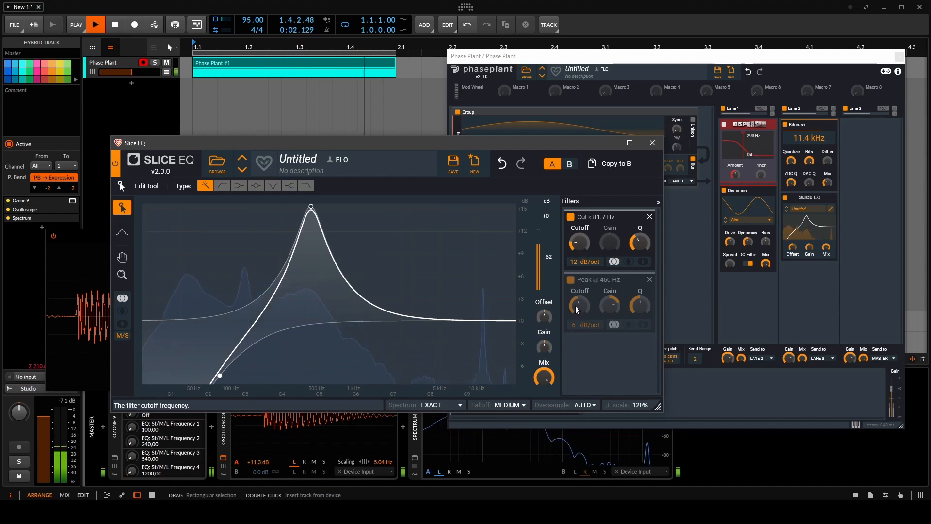
{"action": "left_click_drag", "start_coordinate": [577, 311], "coordinate": [577, 297]}
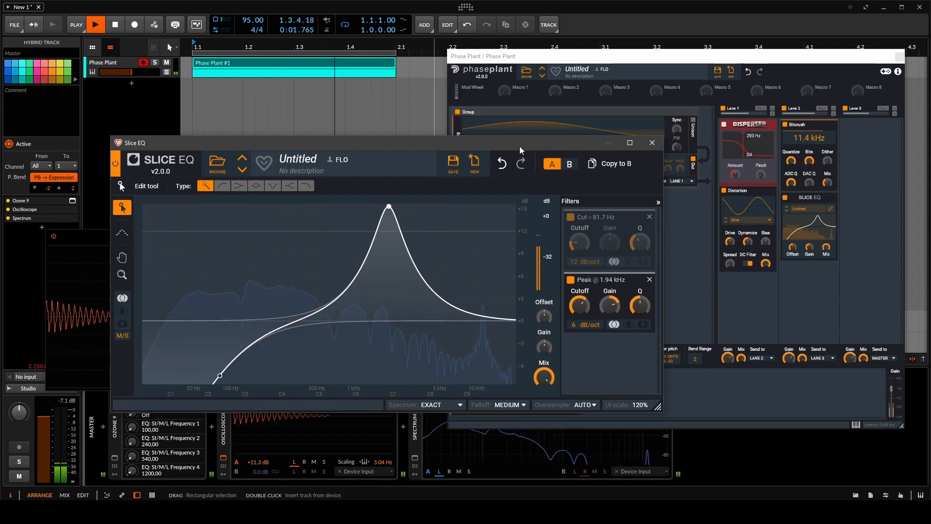
- Move the Slice EQ window off the LFO and assign the LFO to the peak filter's cutoff
{"action": "left_click_drag", "start_coordinate": [520, 147], "coordinate": [496, 70]}
{"action": "left_click_drag", "start_coordinate": [581, 407], "coordinate": [582, 408]}
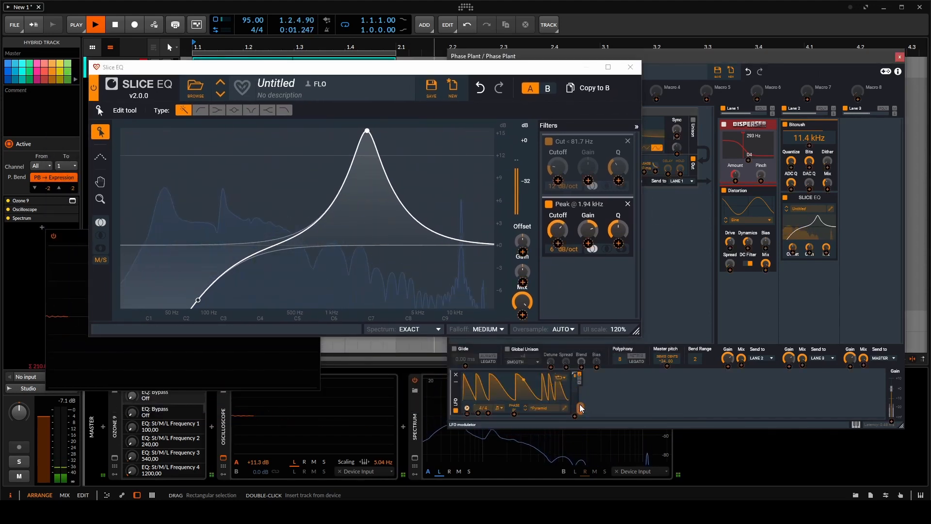
{"action": "left_click_drag", "start_coordinate": [551, 252], "coordinate": [557, 242]}
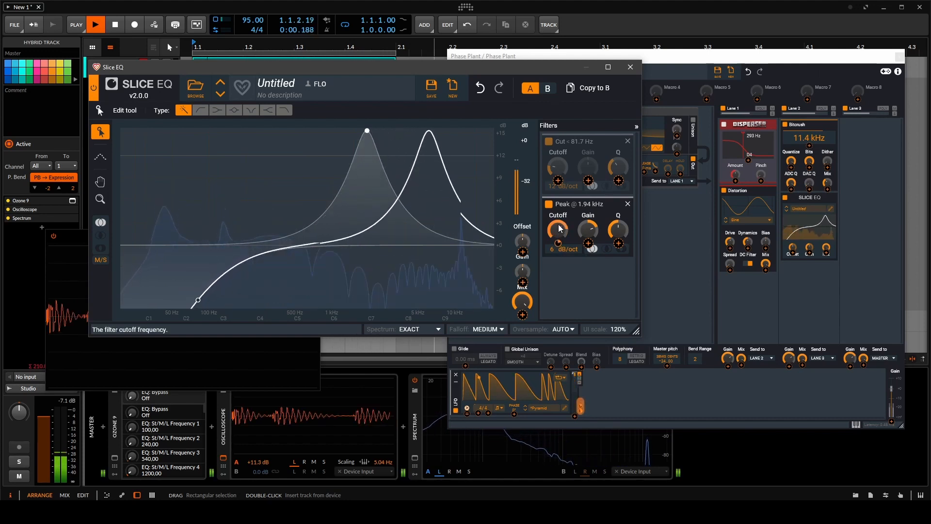
- Set the modulated peak filter's cutoff to 155 Hz and its Q to 0.410 while listening to the clip
{"action": "scroll", "coordinate": [557, 229], "scroll_direction": "down", "scroll_amount": 5}
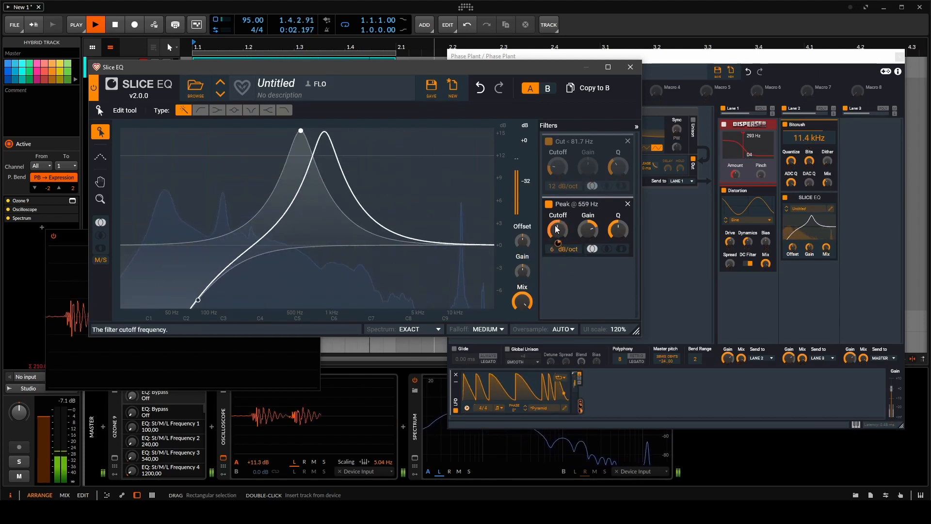
{"action": "scroll", "coordinate": [558, 229], "scroll_direction": "down", "scroll_amount": 2}
{"action": "scroll", "coordinate": [558, 243], "scroll_direction": "up", "scroll_amount": 1}
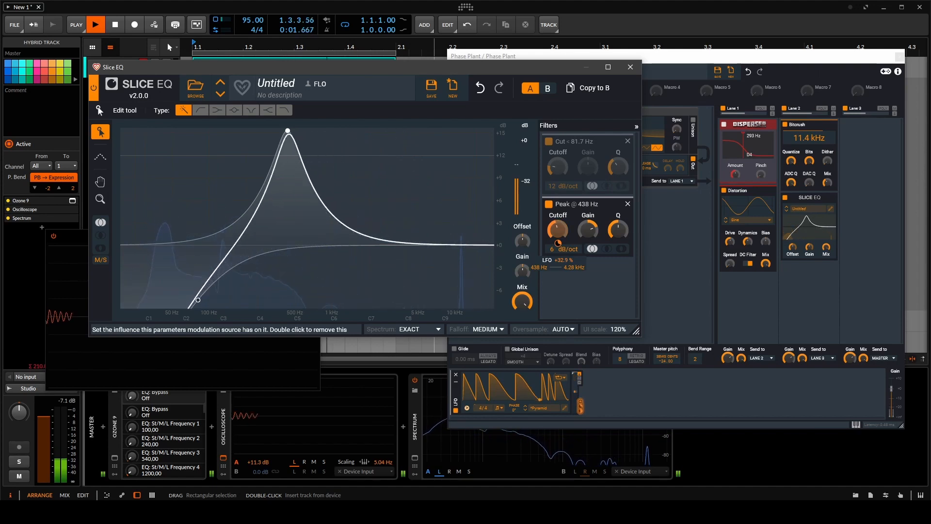
{"action": "scroll", "coordinate": [557, 229], "scroll_direction": "down", "scroll_amount": 4}
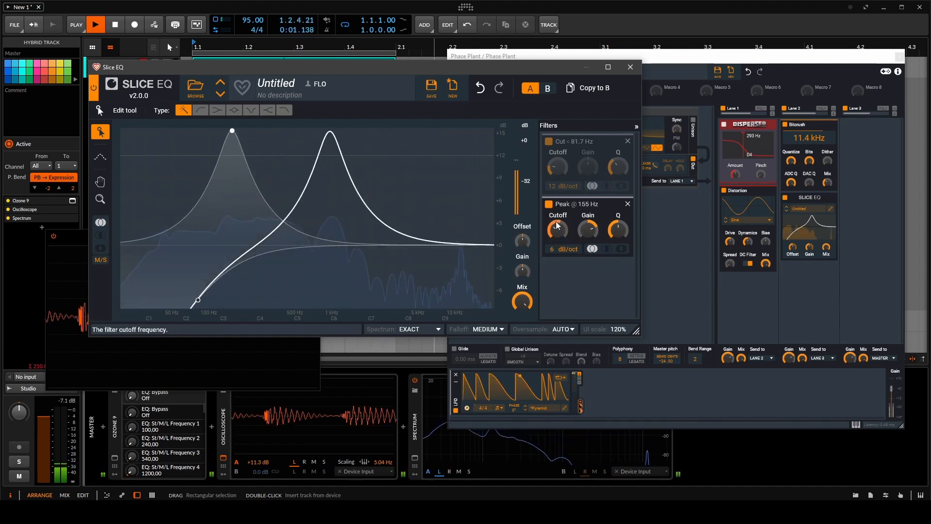
{"action": "scroll", "coordinate": [622, 237], "scroll_direction": "up", "scroll_amount": 3}
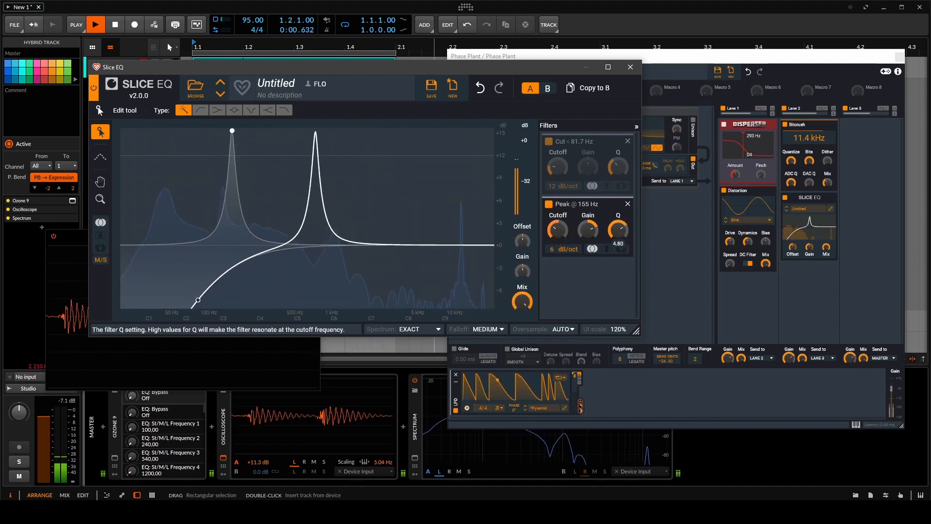
{"action": "scroll", "coordinate": [618, 230], "scroll_direction": "down", "scroll_amount": 8}
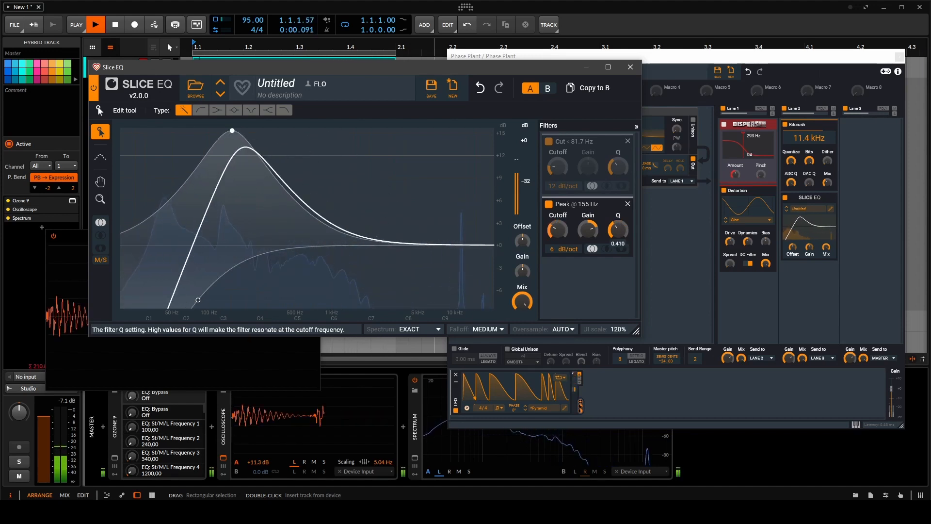
- Close the Slice EQ window and add a Delay effect below Slice EQ in Lane 2
{"action": "left_click", "coordinate": [639, 71]}
{"action": "left_click", "coordinate": [799, 271]}
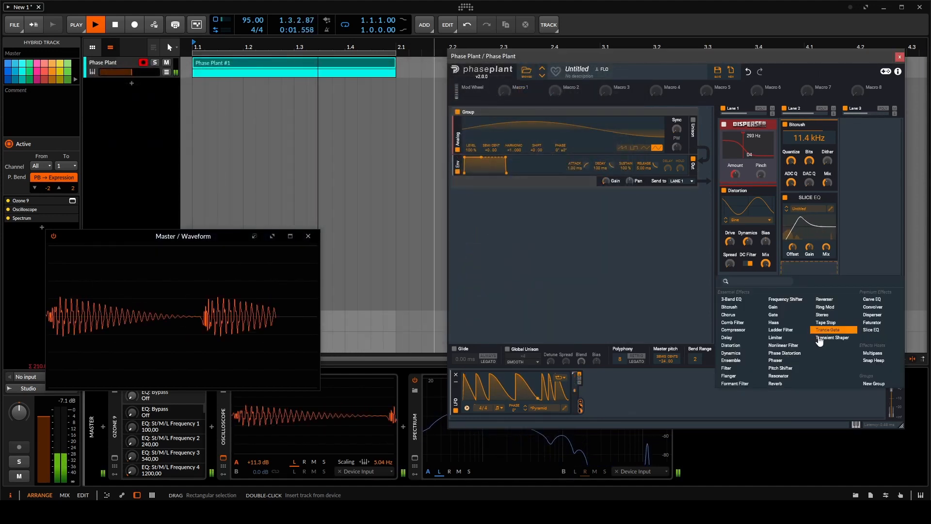
{"action": "left_click", "coordinate": [727, 337]}
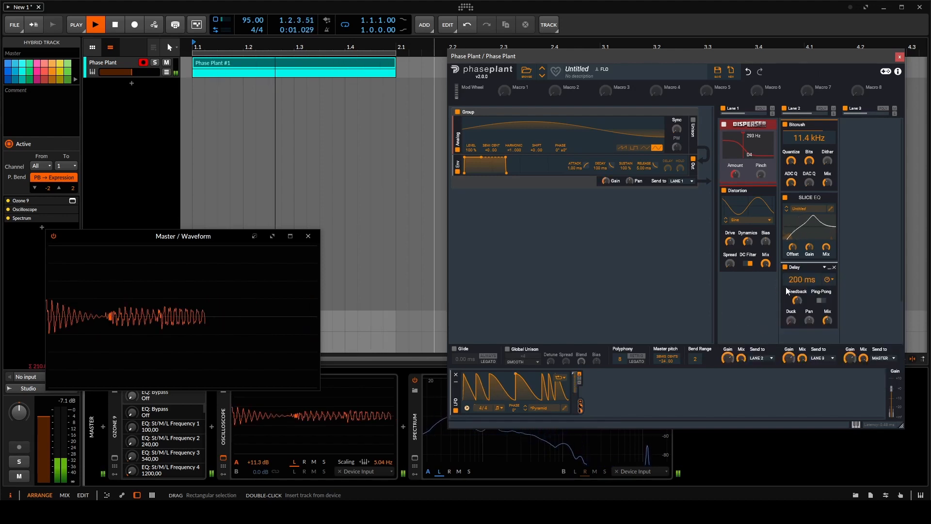
- Sync the Delay to 3/16 with Ping-Pong enabled, turn up its Duck and adjust its Mix
{"action": "left_click", "coordinate": [828, 283]}
{"action": "left_click", "coordinate": [821, 284]}
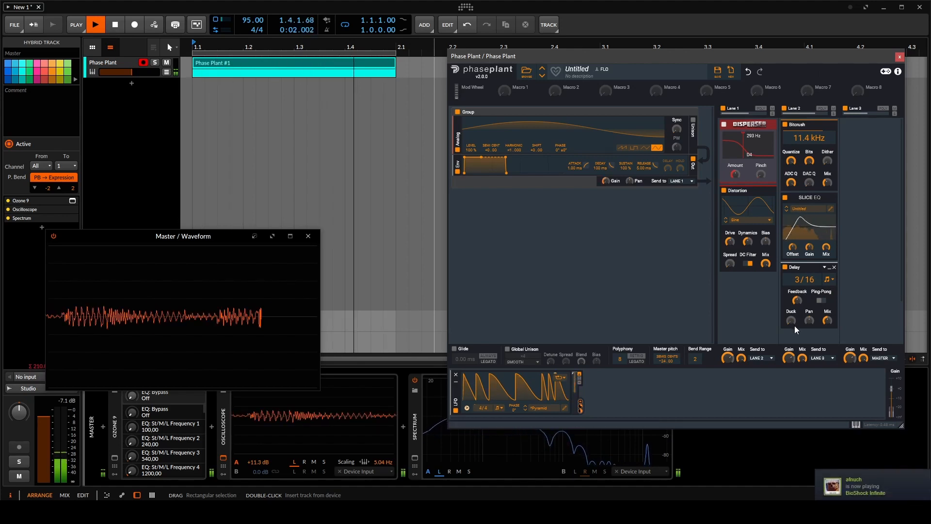
{"action": "left_click_drag", "start_coordinate": [791, 321], "coordinate": [795, 326]}
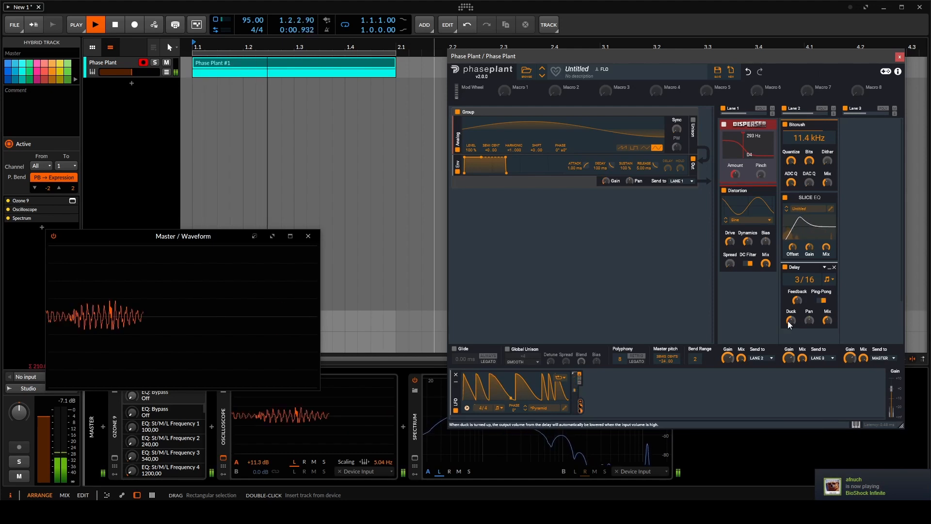
{"action": "left_click_drag", "start_coordinate": [828, 323], "coordinate": [807, 324]}
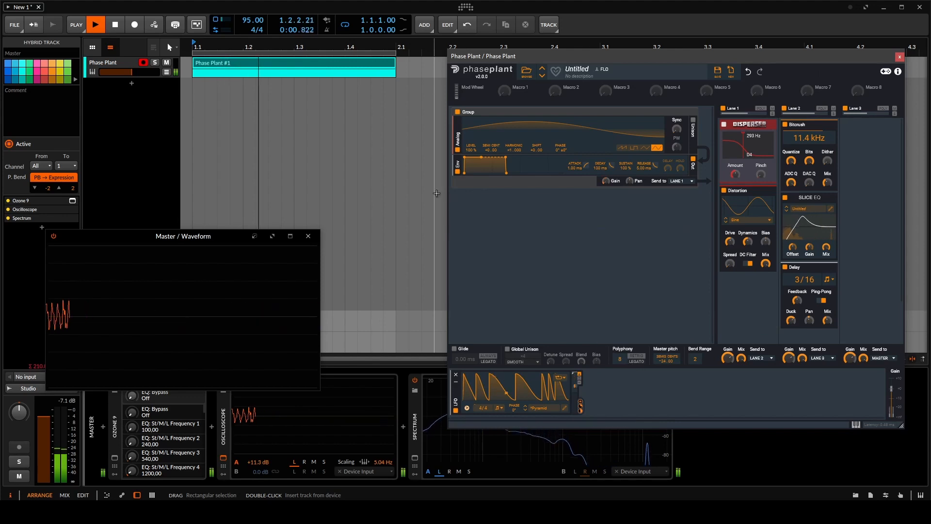
- Edit the LFO shape by nudging the peak nodes slightly later for softer attacks, and close the LFO editor
{"action": "left_click", "coordinate": [564, 408]}
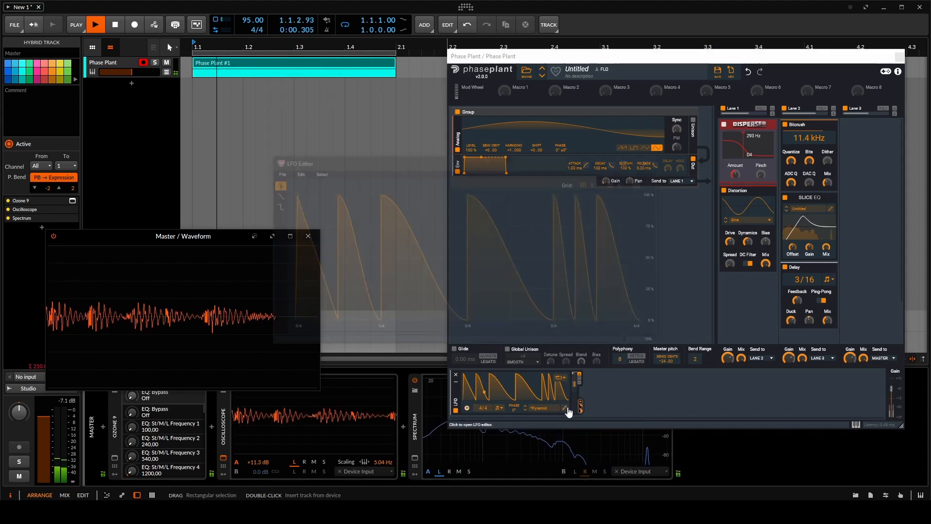
{"action": "left_click_drag", "start_coordinate": [334, 195], "coordinate": [384, 194]}
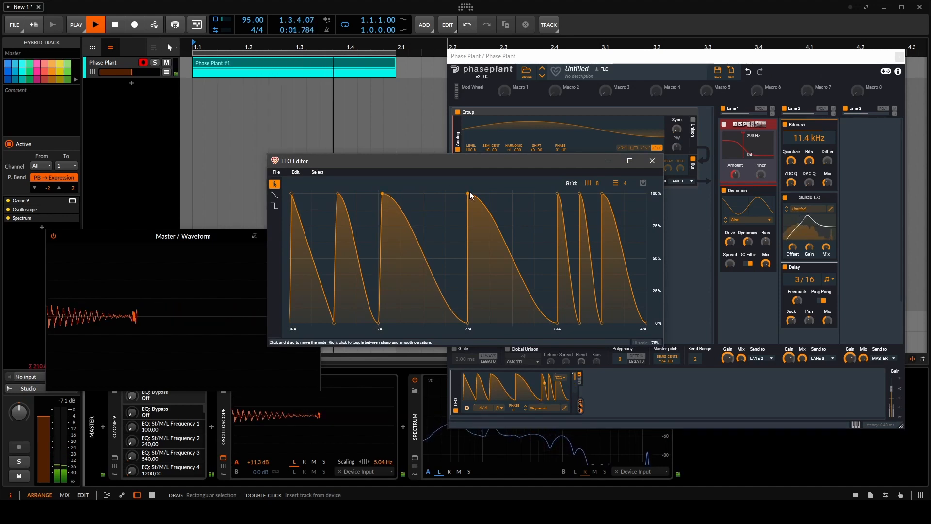
{"action": "left_click_drag", "start_coordinate": [472, 194], "coordinate": [474, 195]}
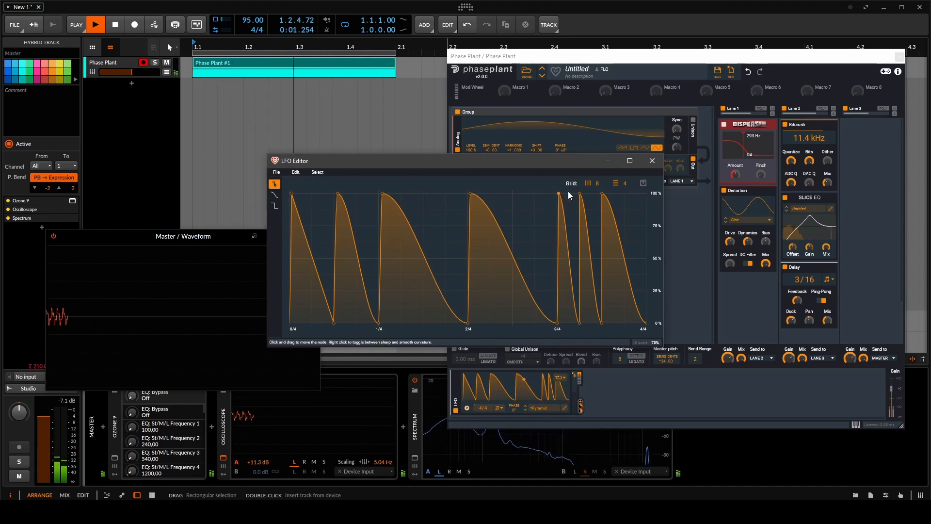
{"action": "left_click_drag", "start_coordinate": [580, 194], "coordinate": [604, 194]}
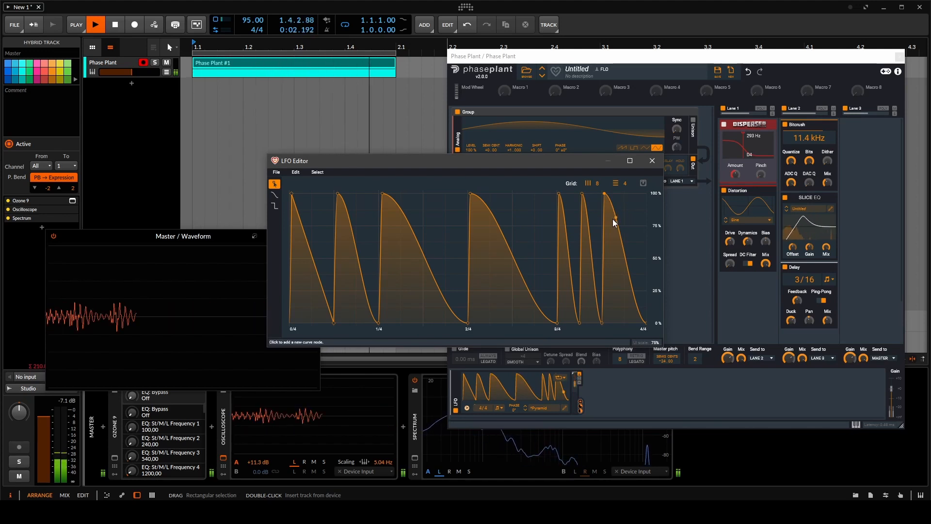
{"action": "left_click", "coordinate": [651, 162]}
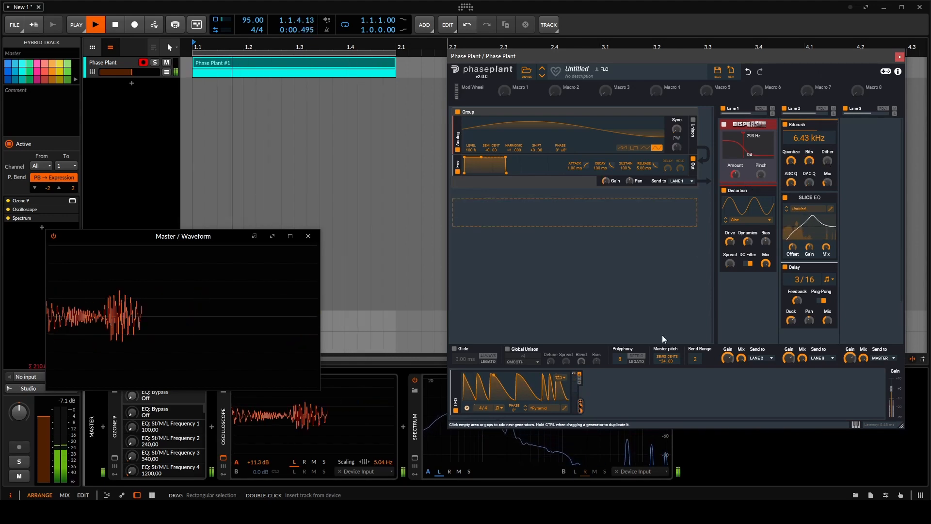
- Add a Convolver to Lane 3 with the Disperse 80 ms impulse response and set its Feedback to about 48%
{"action": "left_click", "coordinate": [866, 139]}
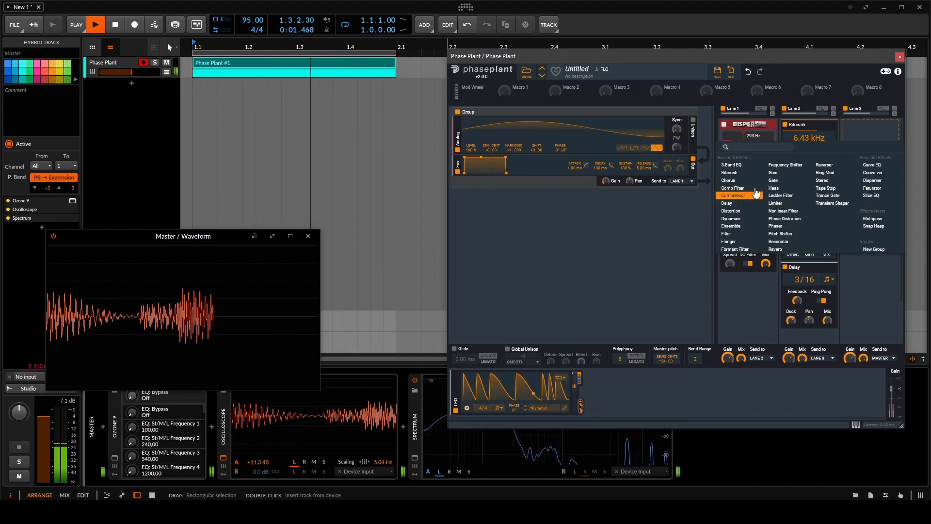
{"action": "left_click", "coordinate": [871, 173]}
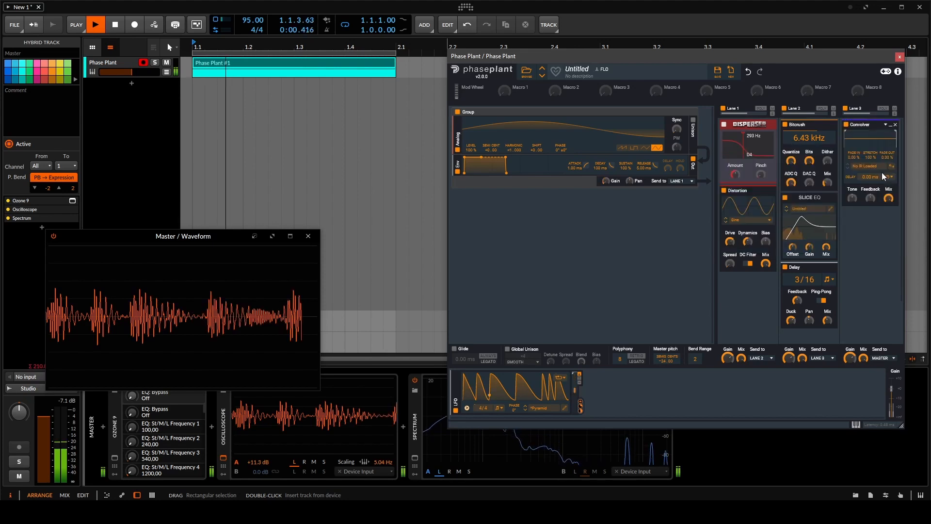
{"action": "left_click", "coordinate": [854, 171]}
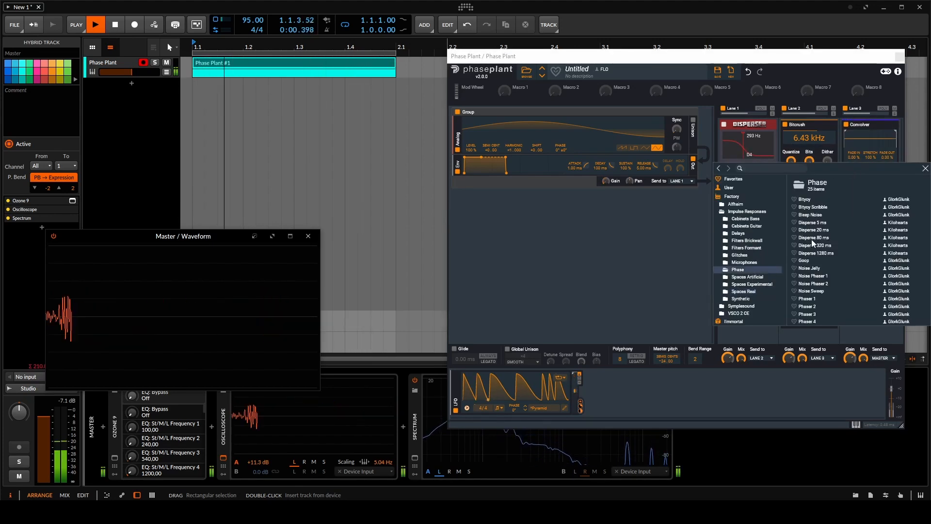
{"action": "left_click", "coordinate": [812, 239]}
{"action": "left_click", "coordinate": [925, 170]}
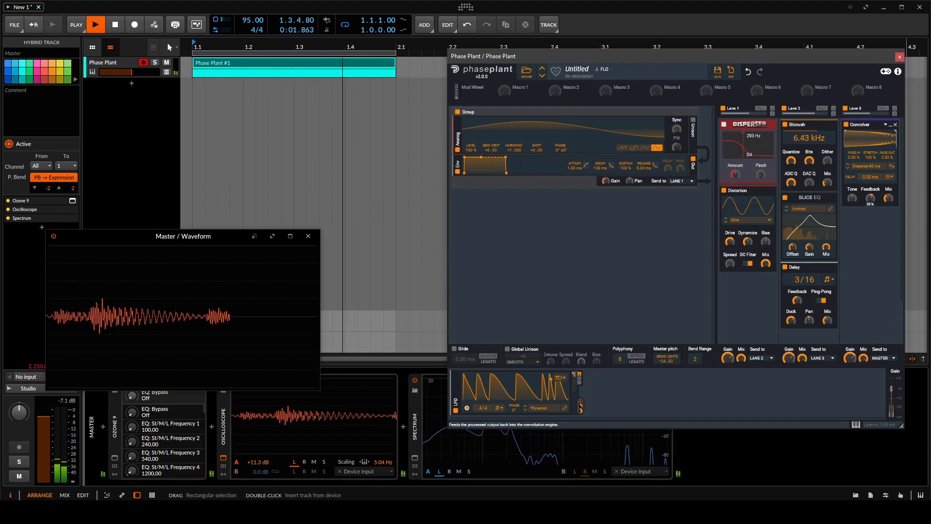
{"action": "left_click_drag", "start_coordinate": [870, 197], "coordinate": [871, 188]}
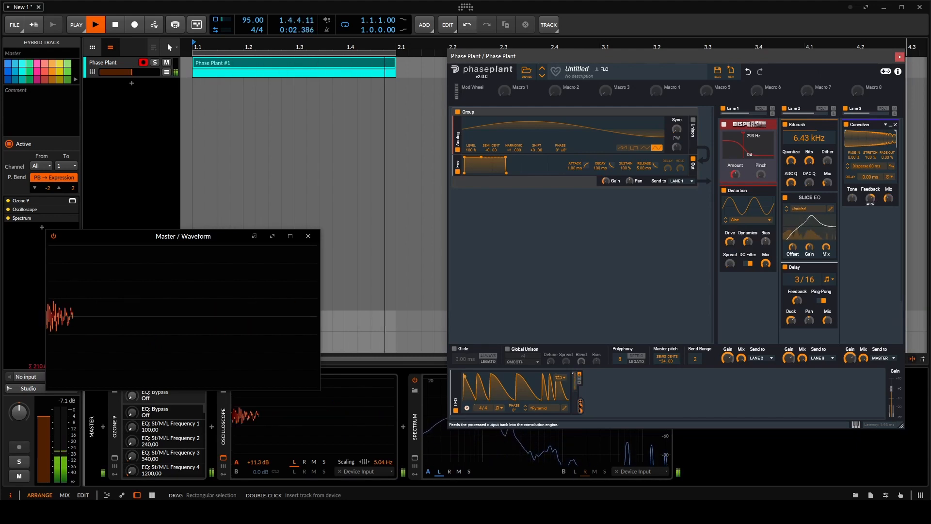
- Load the Cookie Jar impulse response from the Spaces Experimental folder into the Convolver
{"action": "left_click", "coordinate": [849, 167]}
{"action": "left_click", "coordinate": [759, 284]}
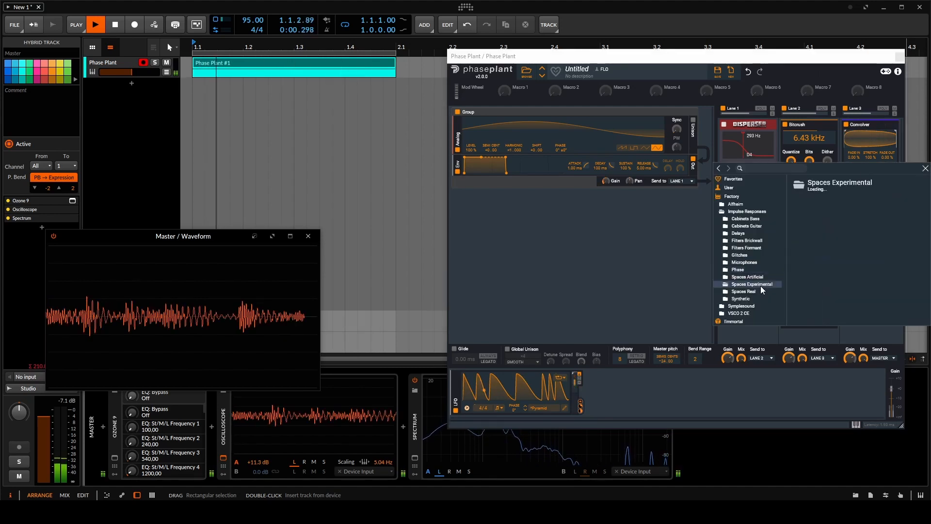
{"action": "left_click", "coordinate": [819, 261]}
{"action": "left_click", "coordinate": [925, 168]}
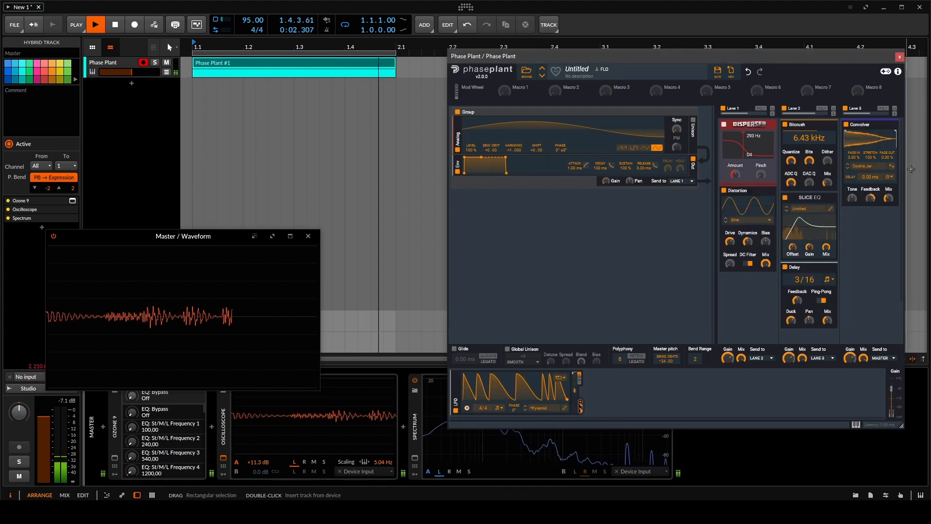
- Move the Convolver to Lane 1 between Disperser and Distortion and lower its Mix
{"action": "left_click_drag", "start_coordinate": [886, 197], "coordinate": [885, 192]}
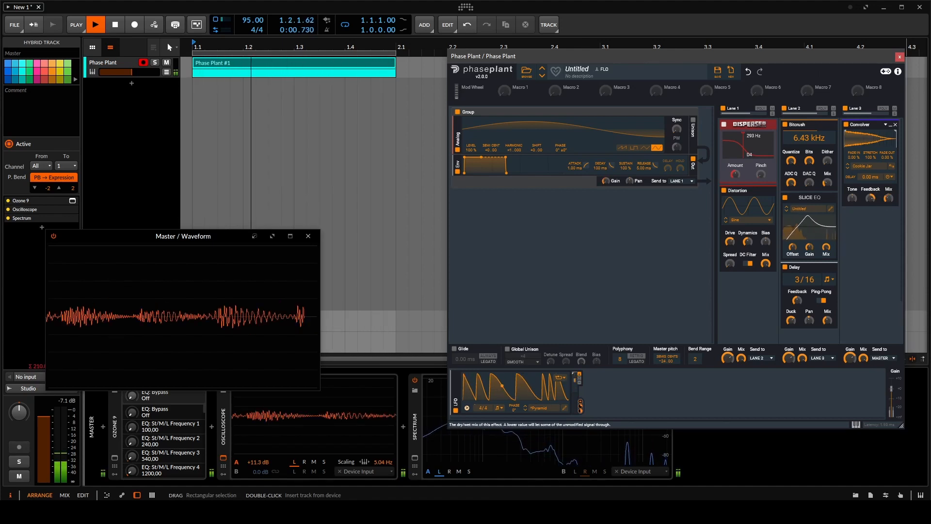
{"action": "left_click_drag", "start_coordinate": [871, 134], "coordinate": [747, 191]}
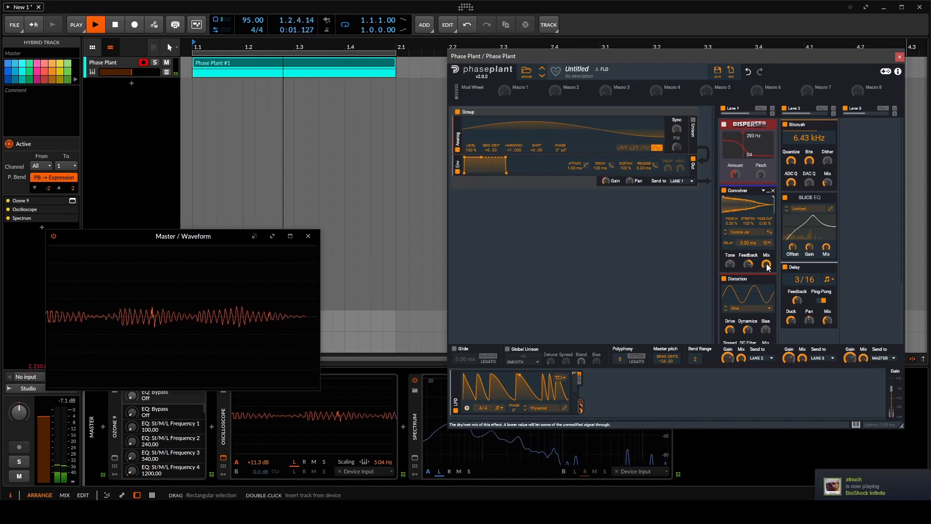
{"action": "left_click_drag", "start_coordinate": [767, 264], "coordinate": [767, 293]}
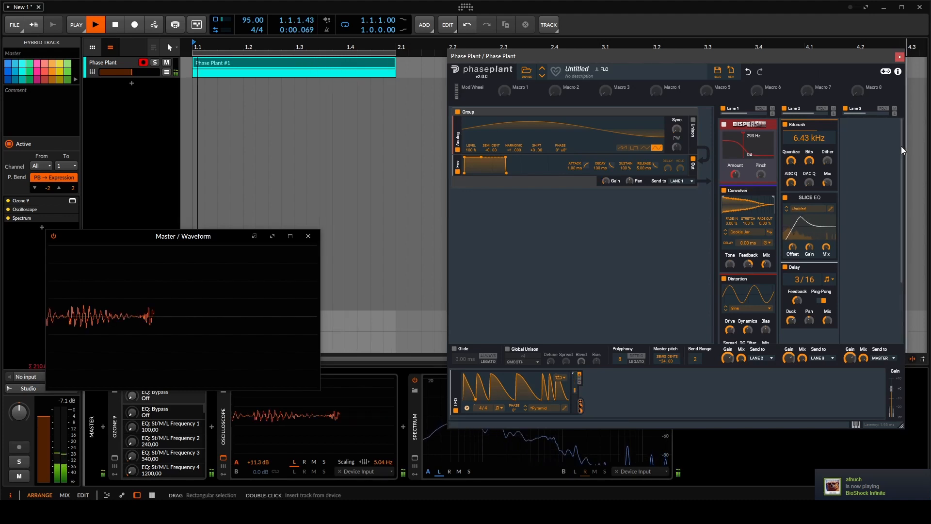
- Add a Limiter to Lane 3 and raise its In Gain
{"action": "left_click", "coordinate": [873, 141]}
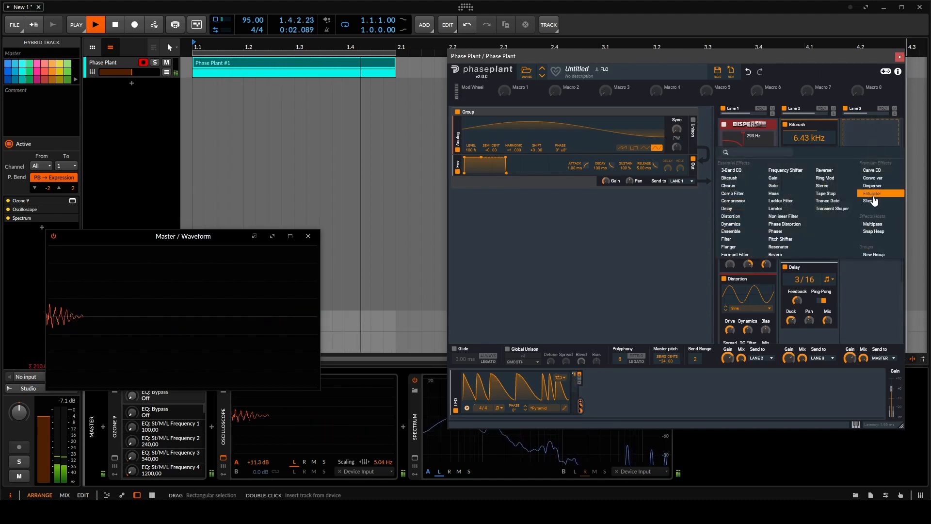
{"action": "left_click", "coordinate": [776, 208]}
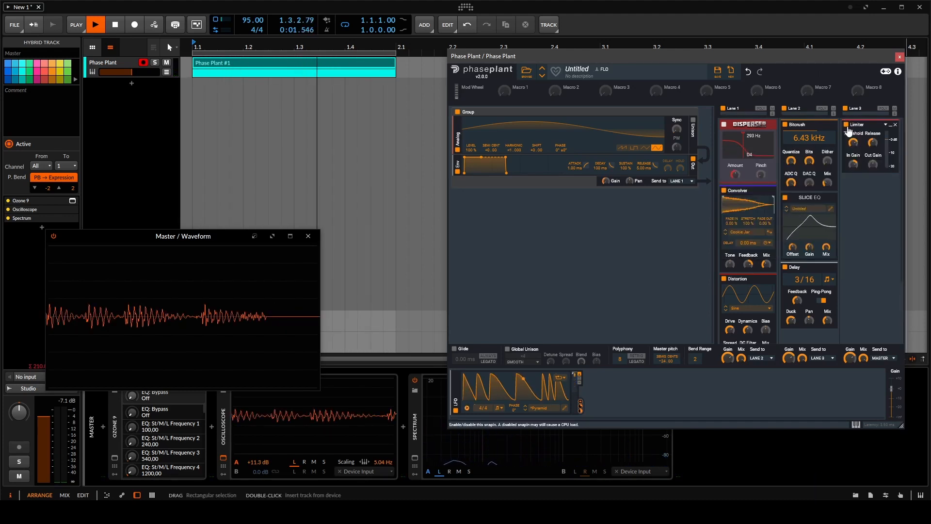
{"action": "left_click_drag", "start_coordinate": [855, 166], "coordinate": [855, 166]}
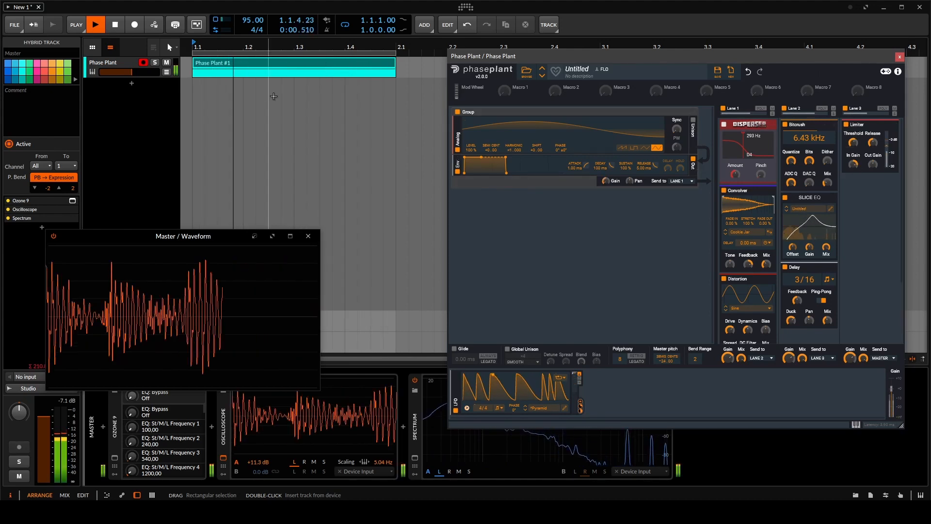
- Open the Phase Plant clip in the note editor and lengthen its F2 note to two bars
{"action": "left_click", "coordinate": [297, 68]}
{"action": "scroll", "coordinate": [272, 65], "scroll_direction": "down", "scroll_amount": 3}
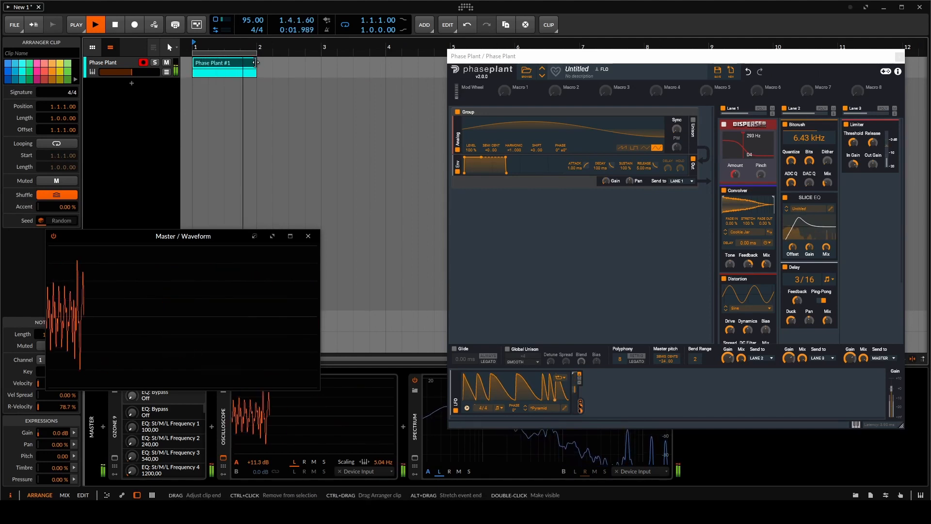
{"action": "double_click", "coordinate": [253, 63]}
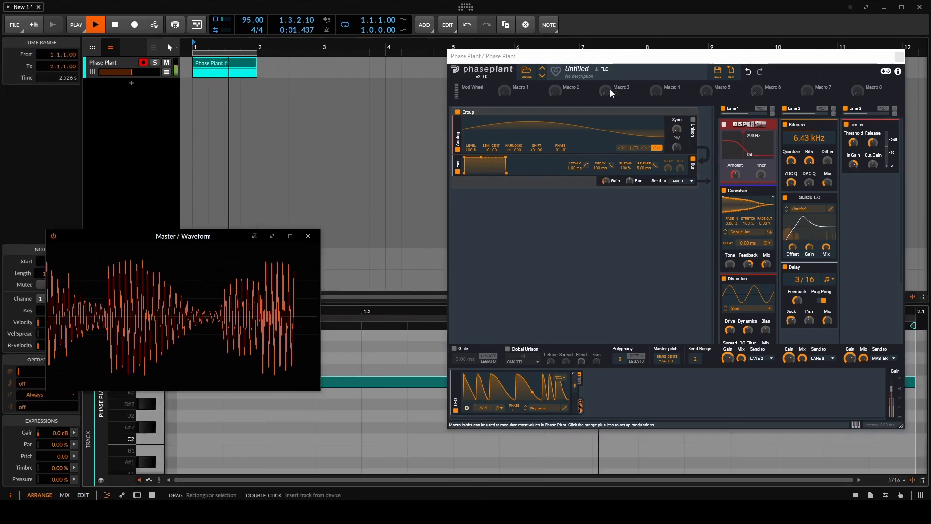
{"action": "left_click", "coordinate": [900, 57]}
{"action": "scroll", "coordinate": [707, 359], "scroll_direction": "down", "scroll_amount": 4}
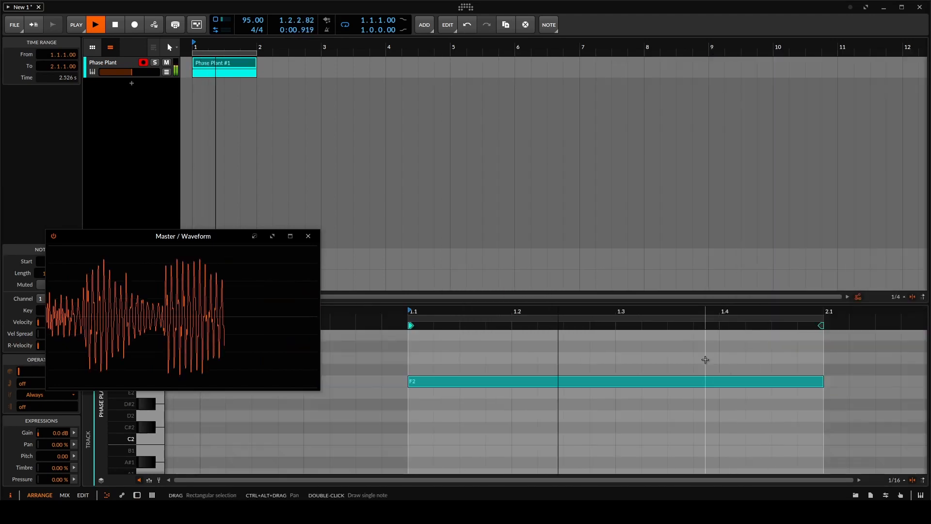
{"action": "scroll", "coordinate": [794, 378], "scroll_direction": "down", "scroll_amount": 3}
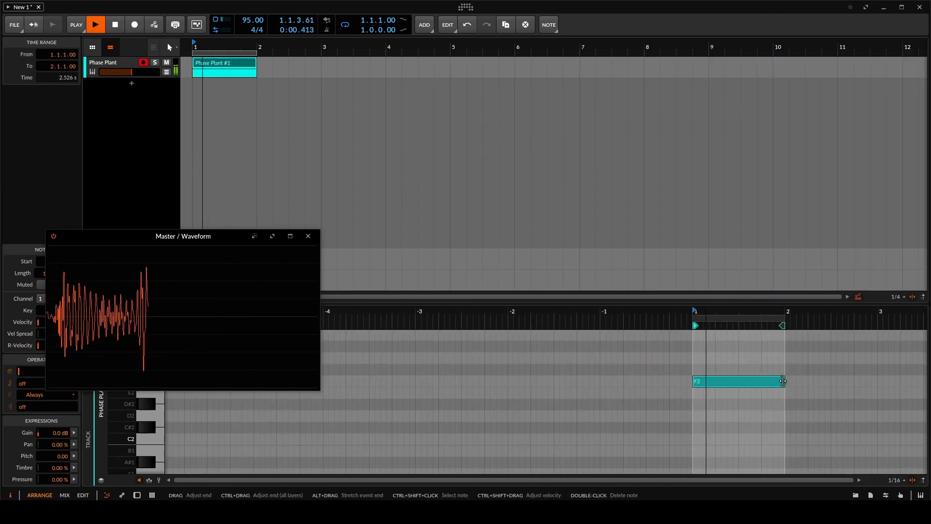
{"action": "left_click_drag", "start_coordinate": [785, 381], "coordinate": [870, 380]}
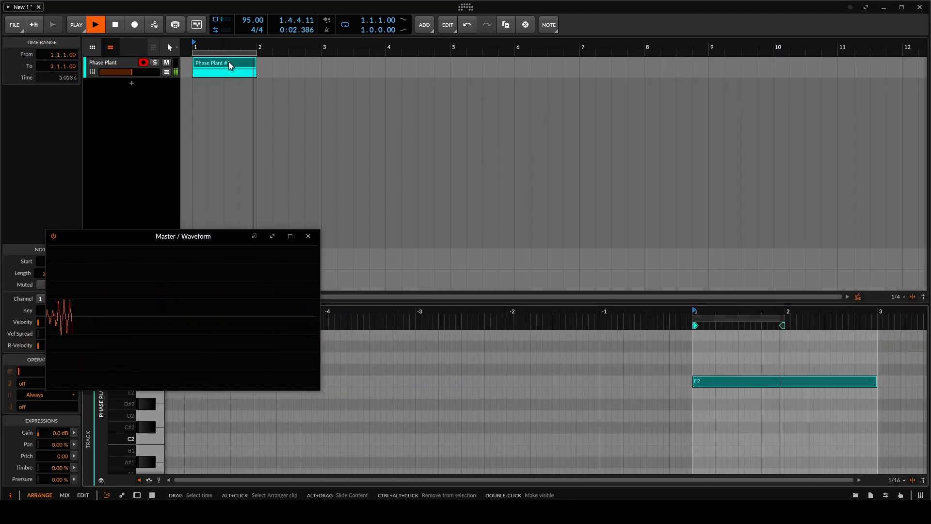
- Stop playback, extend the Phase Plant clip to bar 3, and reposition the reopened Phase Plant window over the arranger
{"action": "key", "text": "space"}
{"action": "left_click_drag", "start_coordinate": [256, 62], "coordinate": [319, 63]}
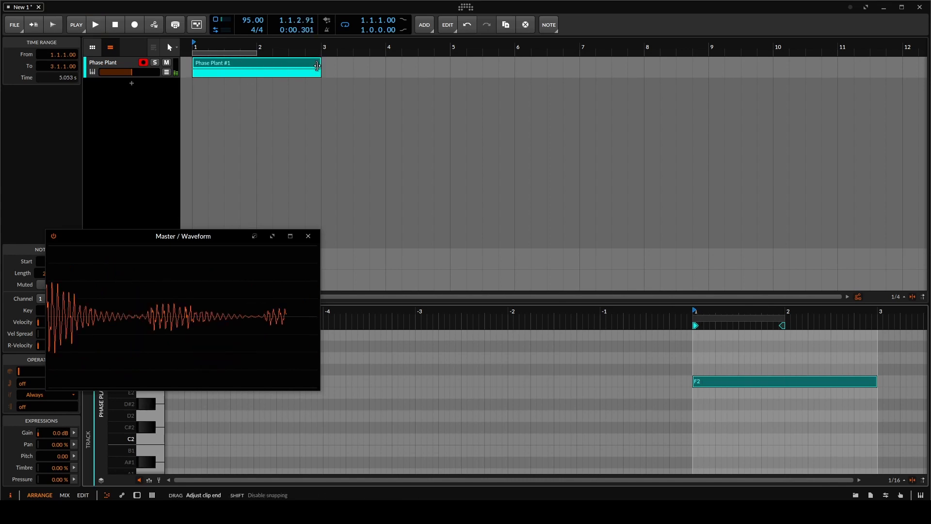
{"action": "left_click", "coordinate": [229, 67]}
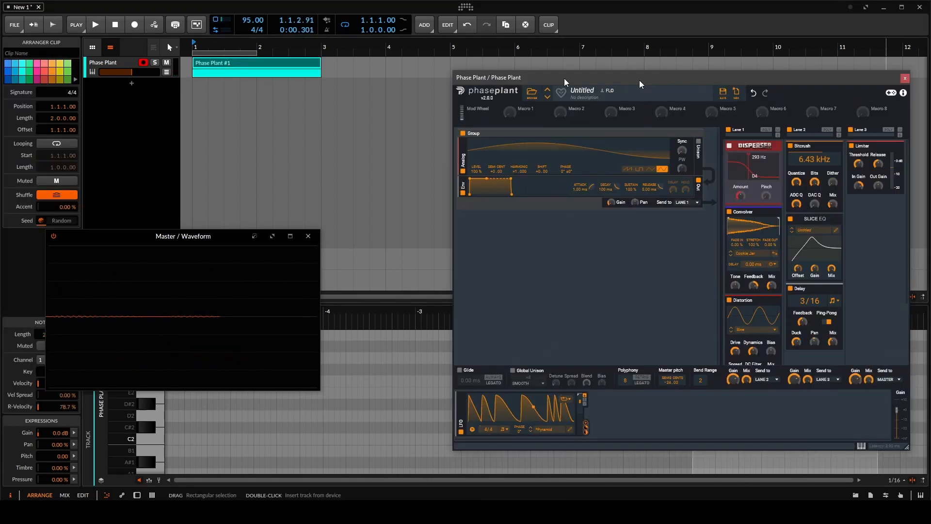
{"action": "left_click_drag", "start_coordinate": [563, 77], "coordinate": [512, 49]}
- Add a second instrument track with Phase Plant and create a one-bar clip at its start
{"action": "left_click", "coordinate": [127, 90]}
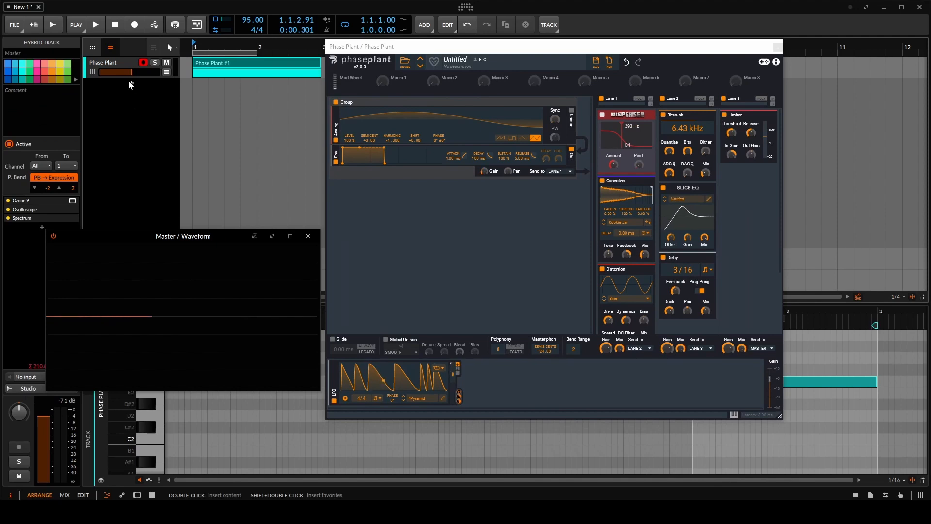
{"action": "double_click", "coordinate": [115, 100]}
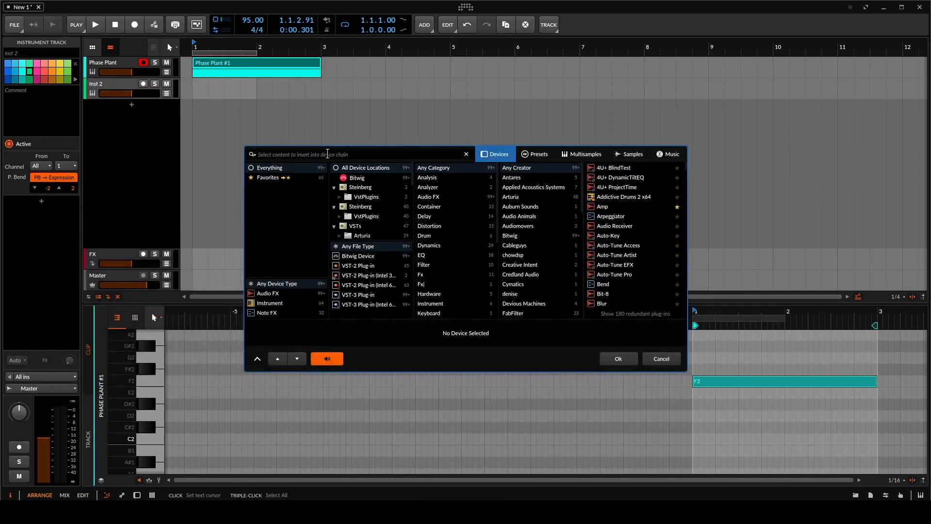
{"action": "type", "text": "PHASE"}
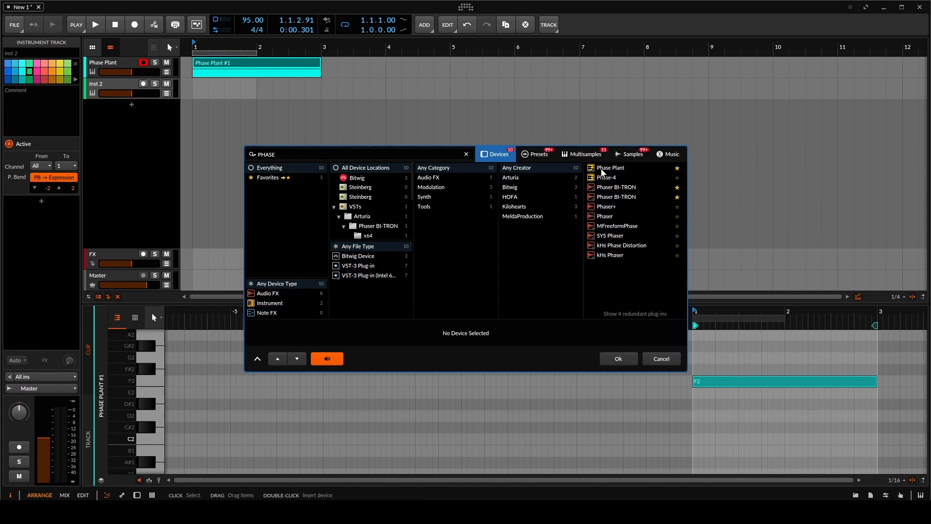
{"action": "key", "text": "Down"}
{"action": "left_click", "coordinate": [617, 359]}
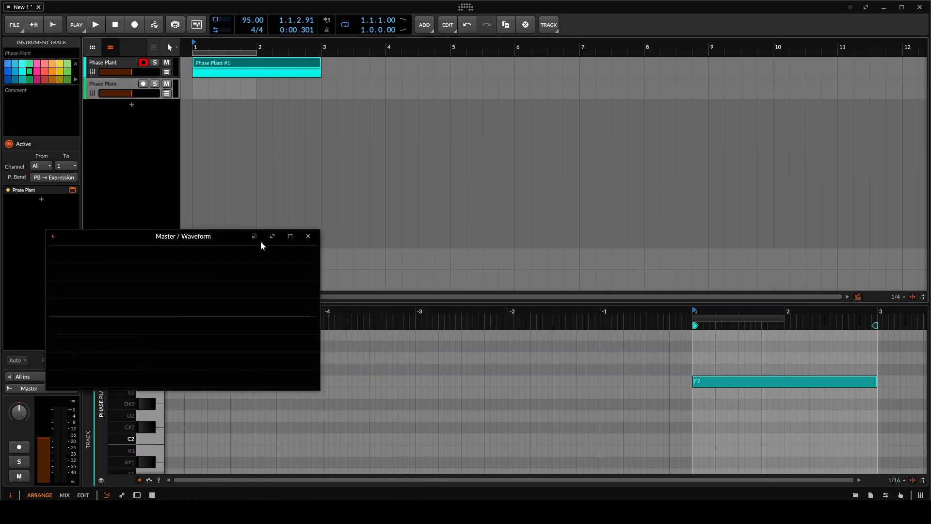
{"action": "double_click", "coordinate": [199, 91]}
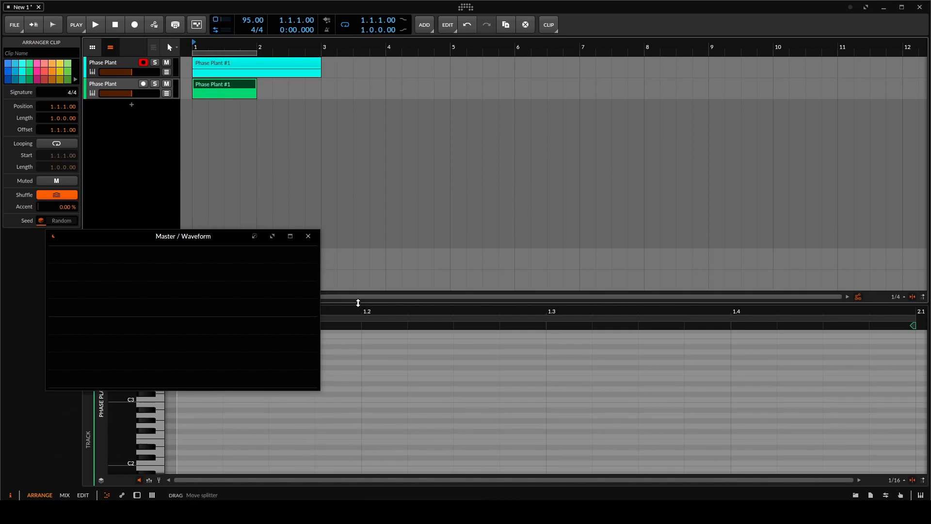
- Add an F2 note at the start of the second track's clip, then extend both clip and note to two bars
{"action": "double_click", "coordinate": [178, 436]}
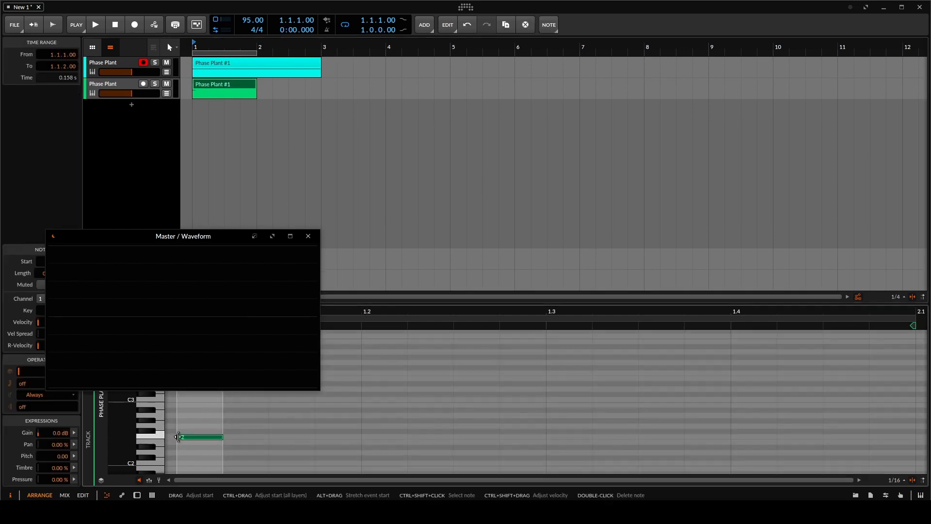
{"action": "left_click_drag", "start_coordinate": [505, 436], "coordinate": [789, 437]}
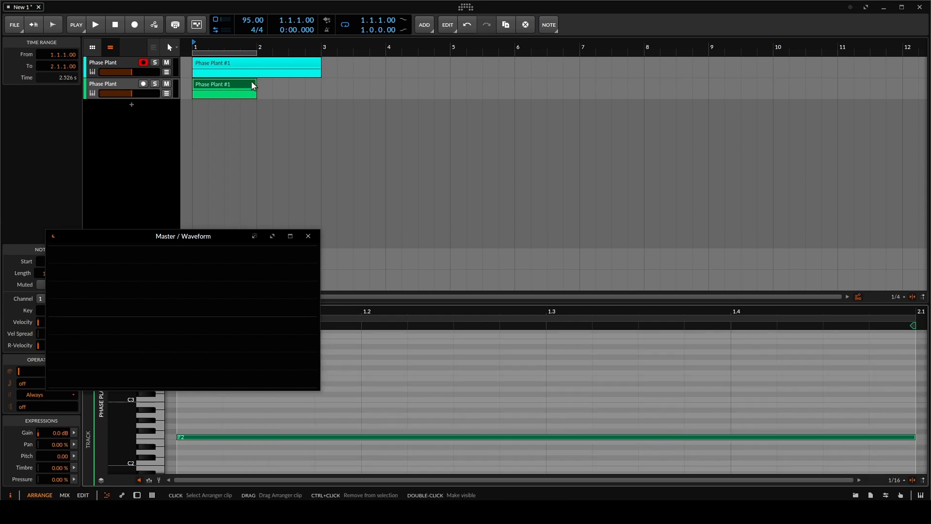
{"action": "left_click_drag", "start_coordinate": [256, 83], "coordinate": [346, 84]}
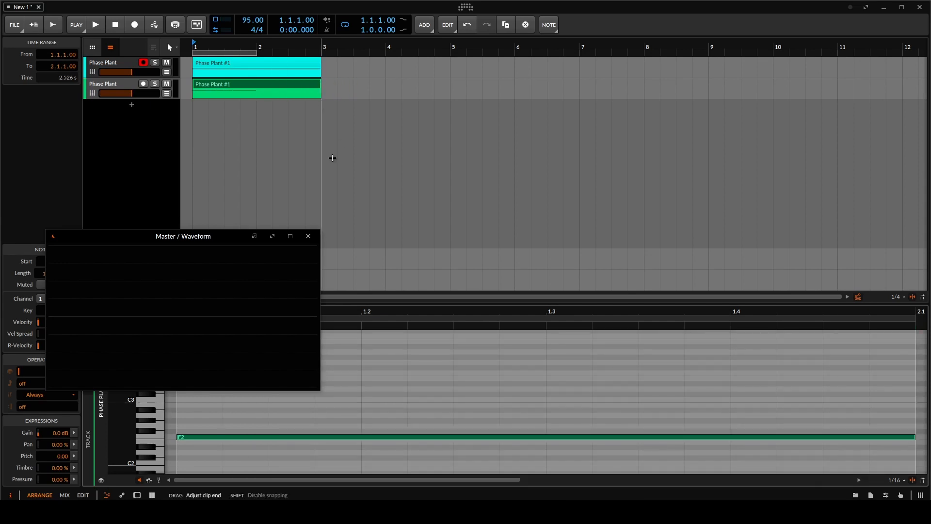
{"action": "scroll", "coordinate": [502, 379], "scroll_direction": "down", "scroll_amount": 5}
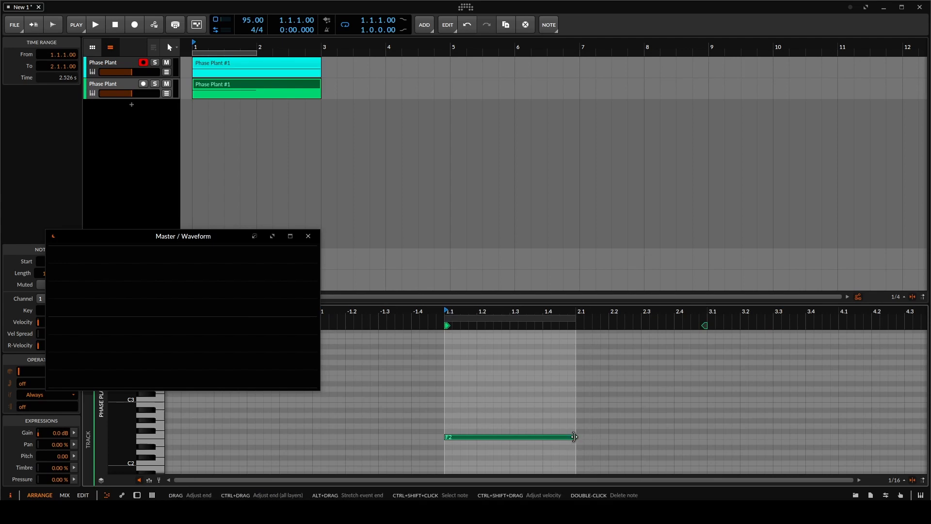
{"action": "left_click_drag", "start_coordinate": [575, 437], "coordinate": [704, 440]}
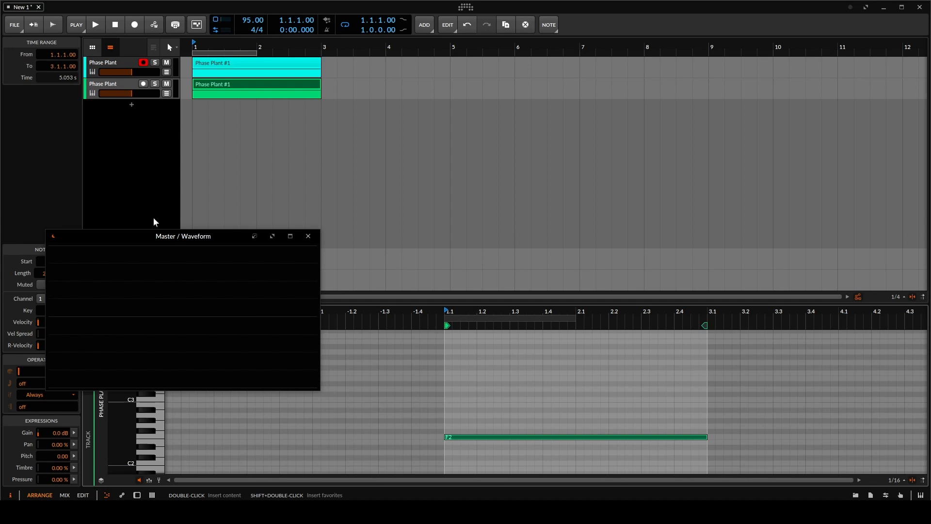
- Move and narrow the Master Waveform window, close the first track's Phase Plant window, and reposition the second one over the arranger
{"action": "left_click_drag", "start_coordinate": [151, 240], "coordinate": [98, 287]}
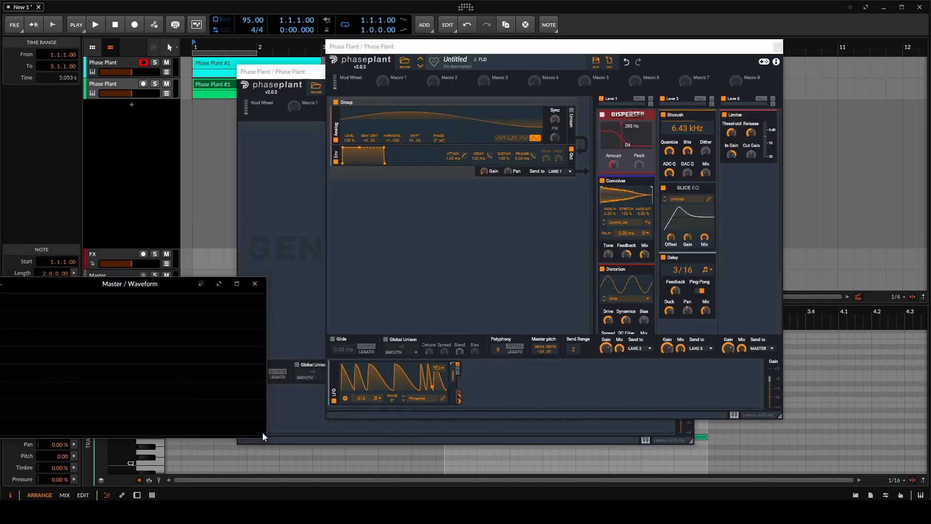
{"action": "left_click_drag", "start_coordinate": [264, 436], "coordinate": [187, 489]}
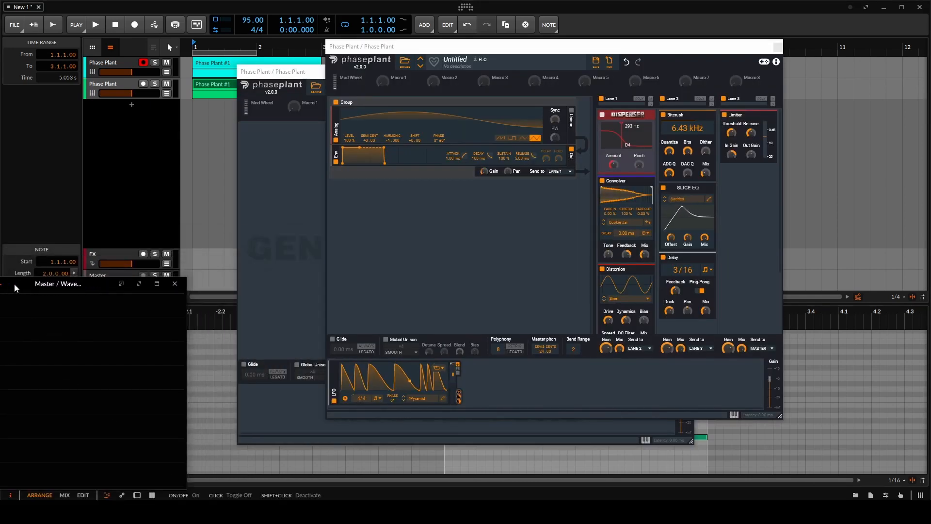
{"action": "mouse_move", "coordinate": [15, 288]}
{"action": "left_mouse_down"}
{"action": "mouse_move", "coordinate": [64, 289]}
{"action": "mouse_move", "coordinate": [32, 290]}
{"action": "left_mouse_up"}
{"action": "left_click", "coordinate": [777, 46]}
{"action": "left_click_drag", "start_coordinate": [347, 71], "coordinate": [492, 74]}
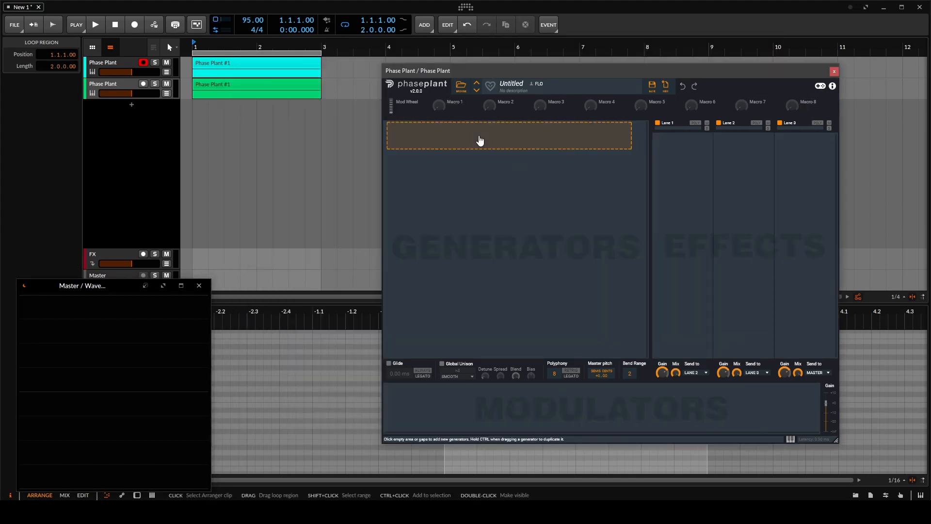
- Add an Analog generator and an LFO modulator to the second Phase Plant
{"action": "left_click", "coordinate": [479, 141]}
{"action": "left_click", "coordinate": [495, 161]}
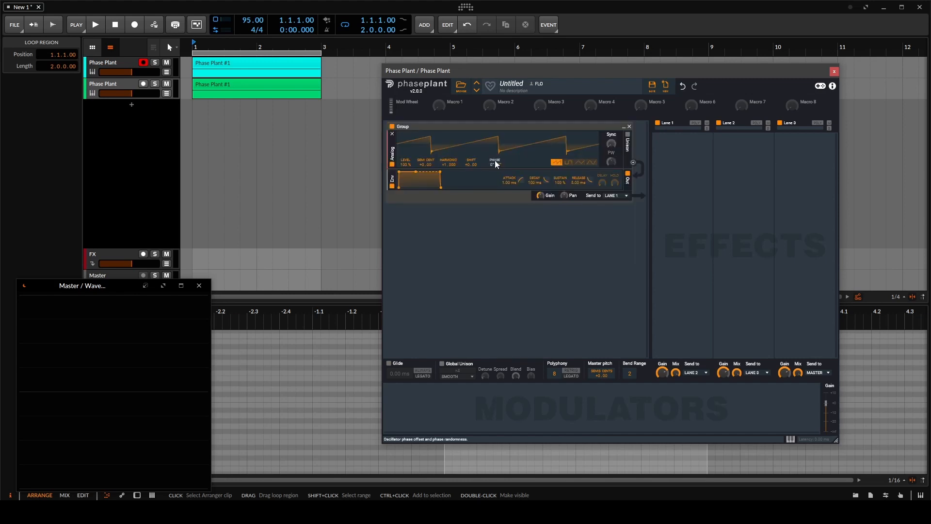
{"action": "left_click", "coordinate": [439, 400]}
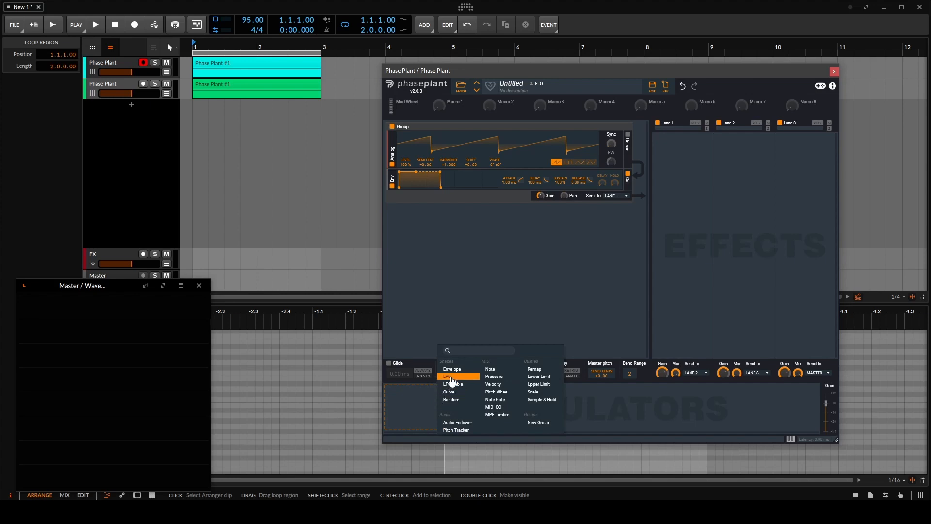
{"action": "left_click", "coordinate": [451, 377]}
- Reshape the new LFO's curve into a smooth decay from 100% at 0 ms to 0% at 250 ms
{"action": "left_click", "coordinate": [498, 422]}
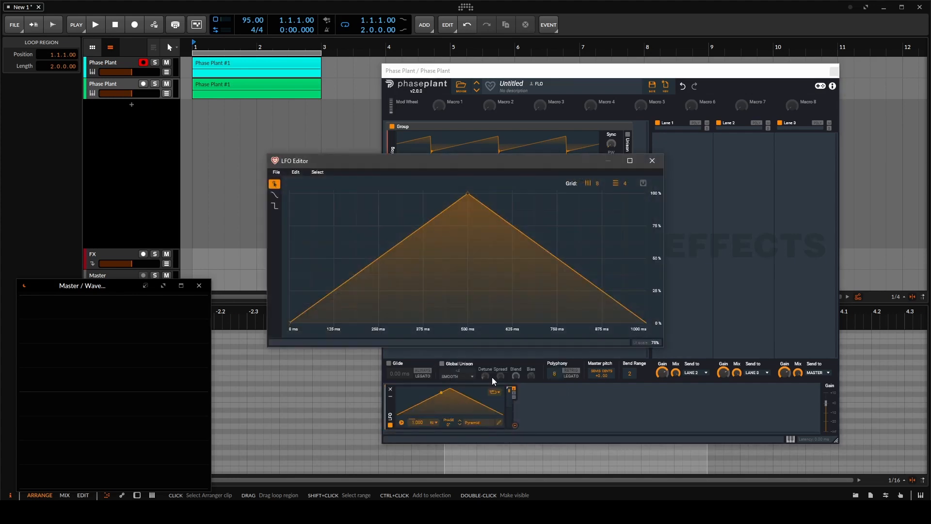
{"action": "left_click_drag", "start_coordinate": [467, 195], "coordinate": [290, 194]}
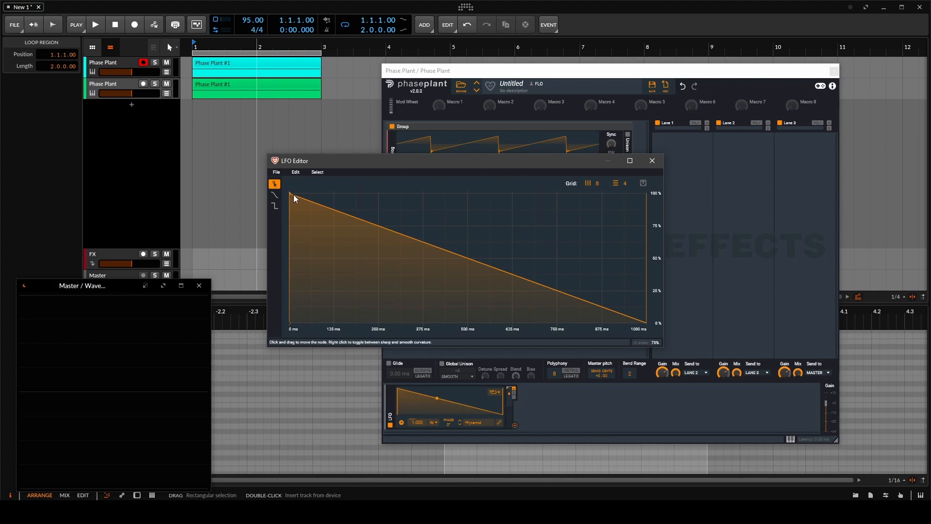
{"action": "mouse_move", "coordinate": [291, 194]}
{"action": "left_mouse_down"}
{"action": "mouse_move", "coordinate": [321, 212]}
{"action": "mouse_move", "coordinate": [290, 193]}
{"action": "left_mouse_up"}
{"action": "left_click", "coordinate": [337, 218]}
{"action": "left_click_drag", "start_coordinate": [333, 214], "coordinate": [384, 323]}
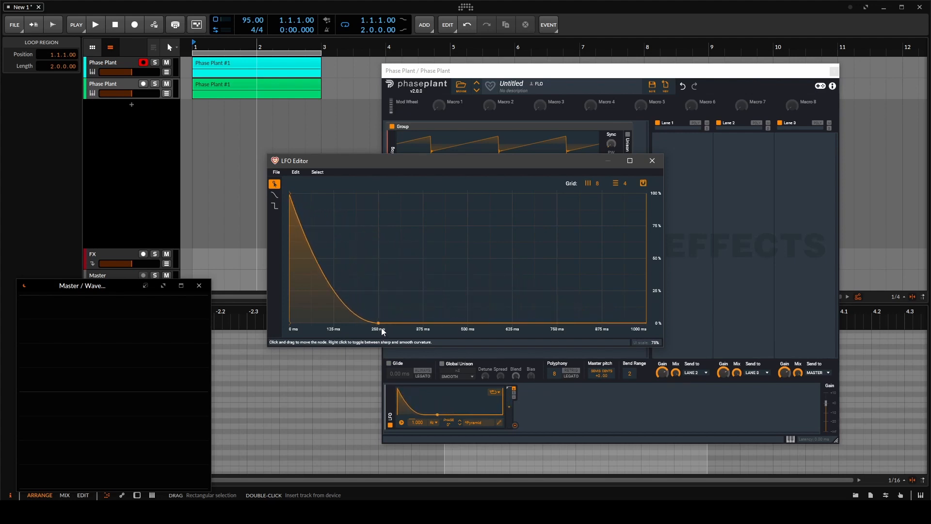
- Add LFO decays from 250 to 500 ms and 500 to 875 ms, ending with a rise to 100% at 1000 ms
{"action": "left_click_drag", "start_coordinate": [423, 322], "coordinate": [351, 165]}
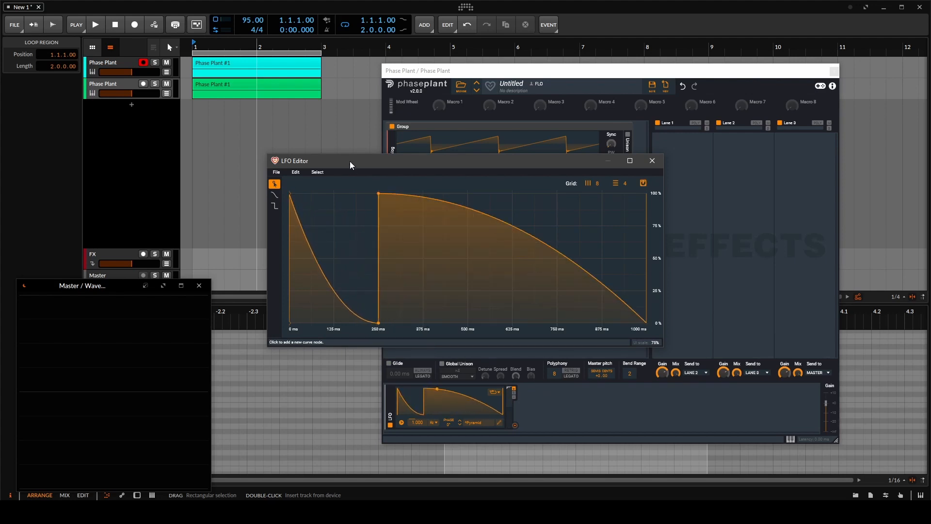
{"action": "left_click_drag", "start_coordinate": [490, 218], "coordinate": [467, 324]}
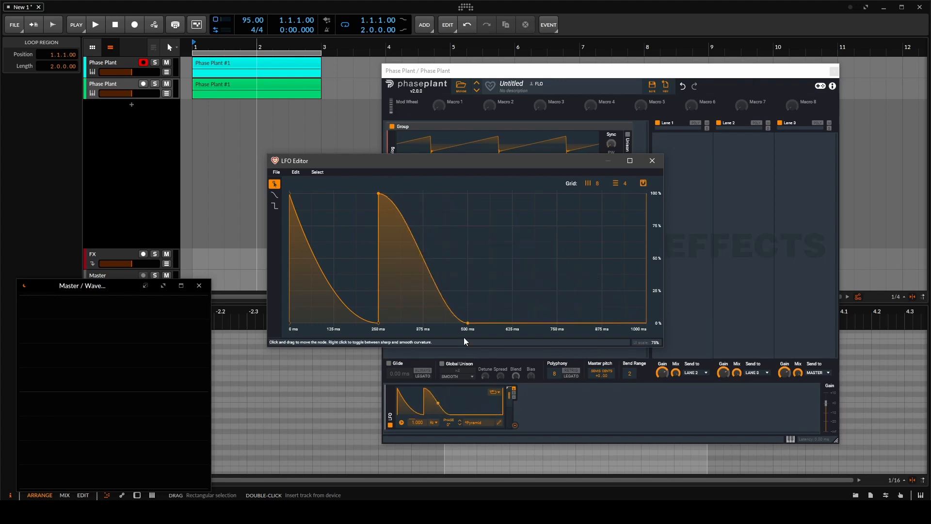
{"action": "left_click", "coordinate": [546, 323]}
{"action": "left_click_drag", "start_coordinate": [547, 323], "coordinate": [557, 187]}
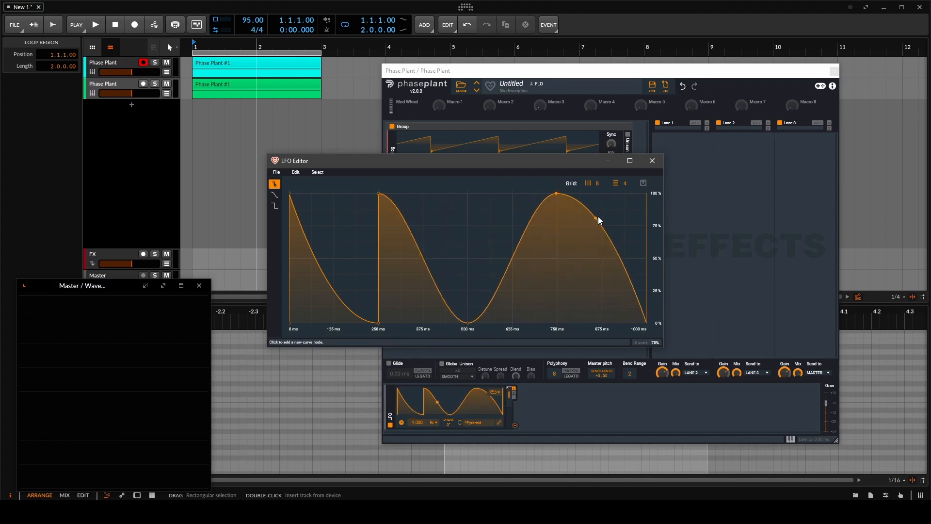
{"action": "left_click_drag", "start_coordinate": [599, 217], "coordinate": [653, 175]}
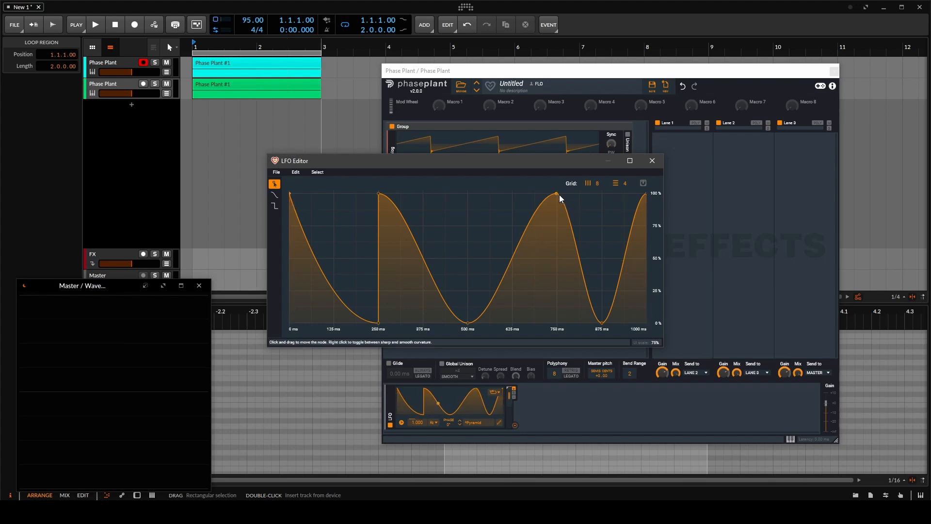
{"action": "left_click_drag", "start_coordinate": [557, 194], "coordinate": [468, 170]}
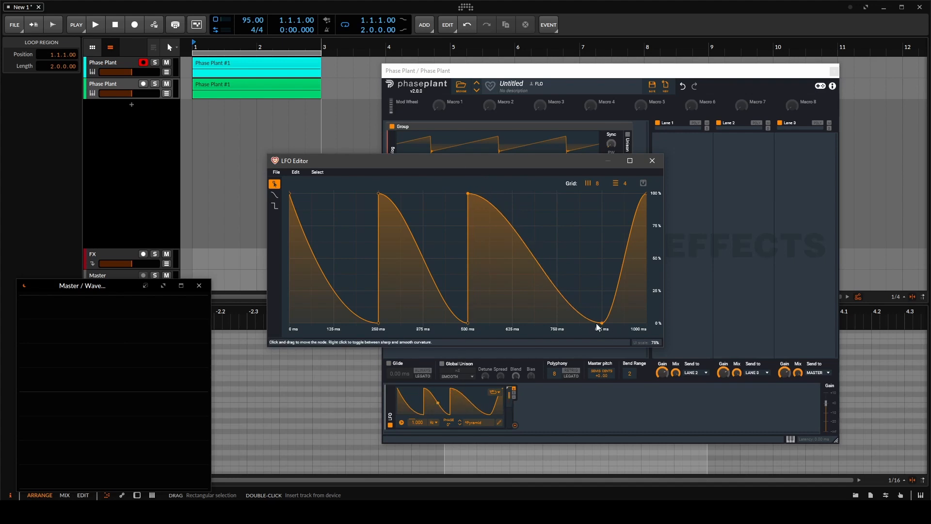
{"action": "left_click", "coordinate": [653, 162]}
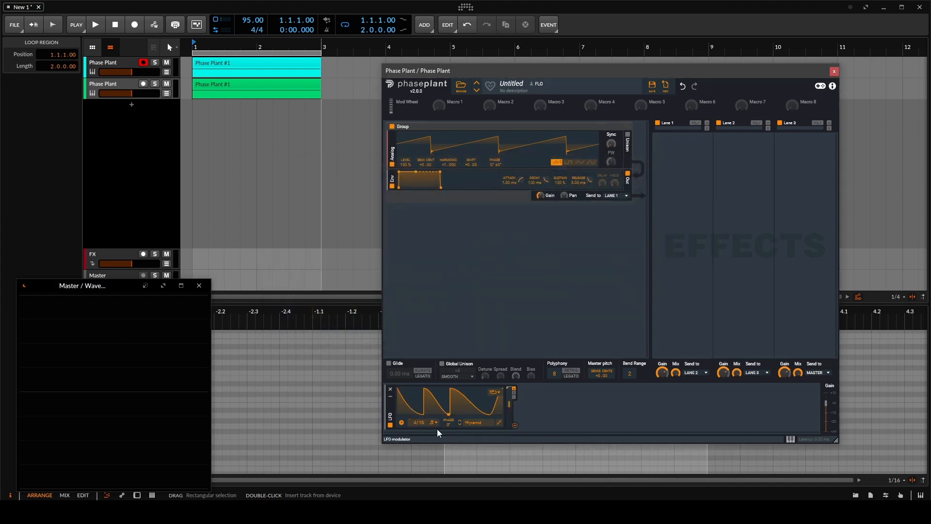
- Sync the LFO rate at 4/4 and use the LFO to modulate the group's output Gain from a -inf dB base
{"action": "left_click_drag", "start_coordinate": [421, 423], "coordinate": [420, 432]}
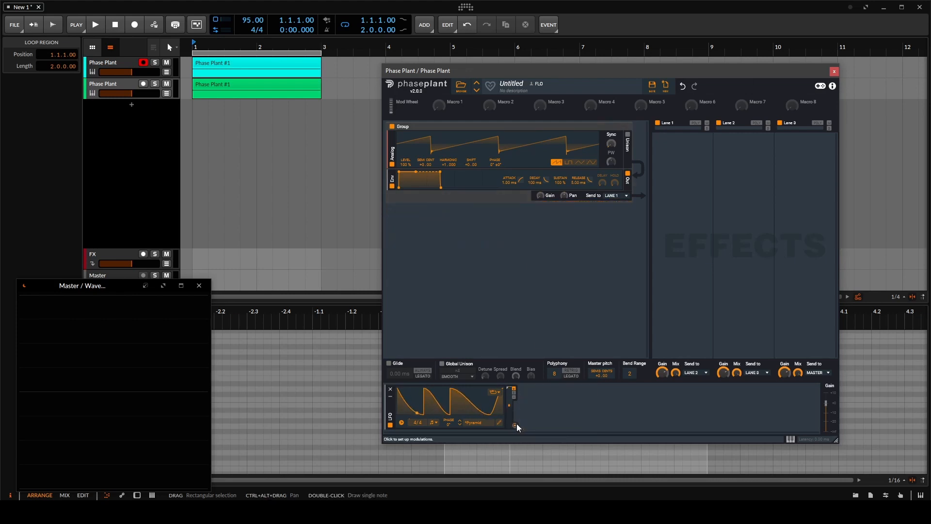
{"action": "left_click_drag", "start_coordinate": [515, 425], "coordinate": [546, 200]}
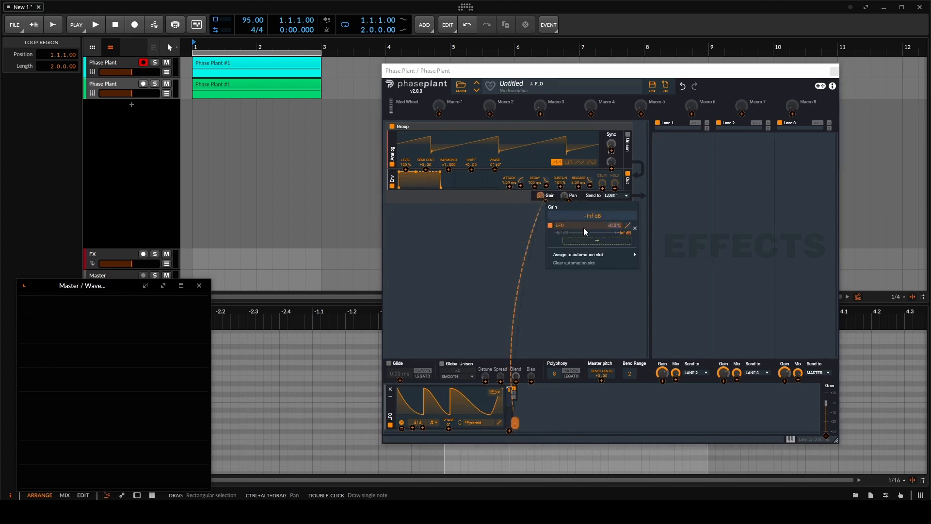
{"action": "left_click", "coordinate": [598, 228]}
{"action": "type", "text": "5.0"}
{"action": "key", "text": "Return"}
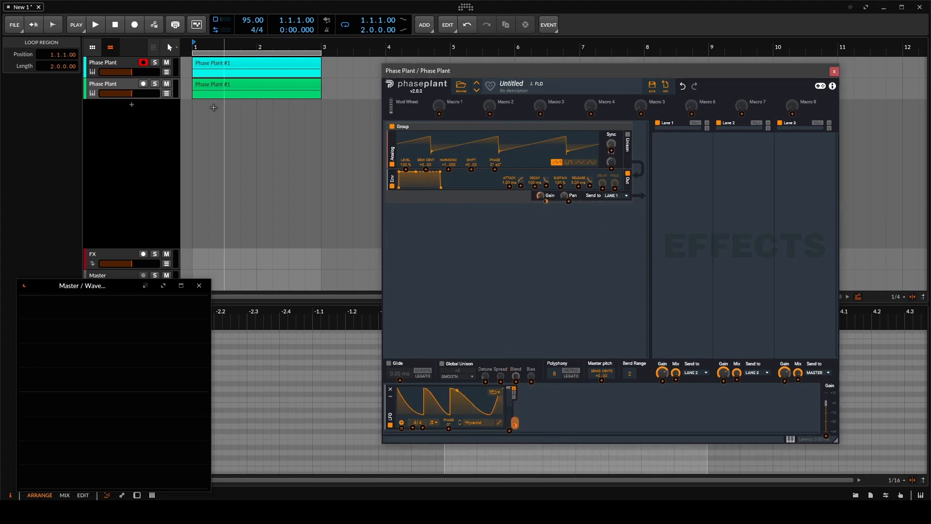
- Mute the first Phase Plant track, start playback, and set the second Phase Plant's master pitch to -24 semitones
{"action": "left_click", "coordinate": [166, 63]}
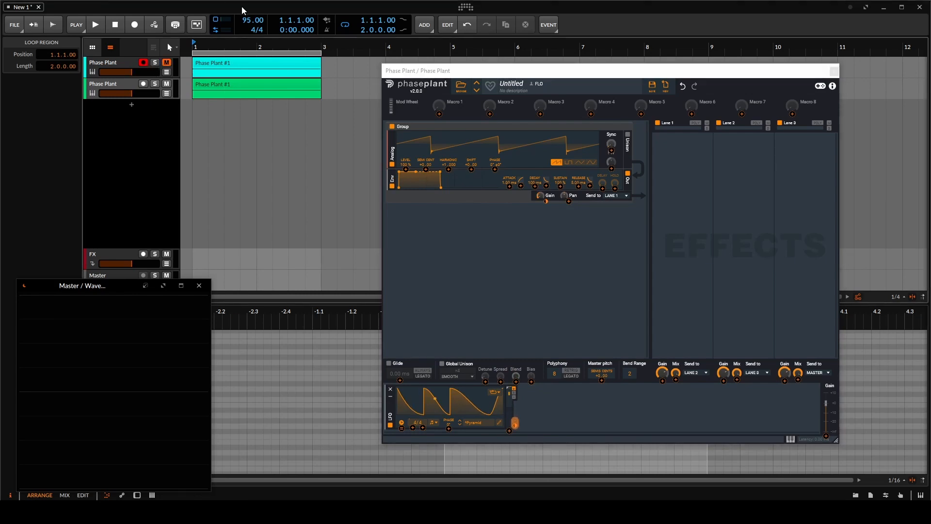
{"action": "key", "text": "space"}
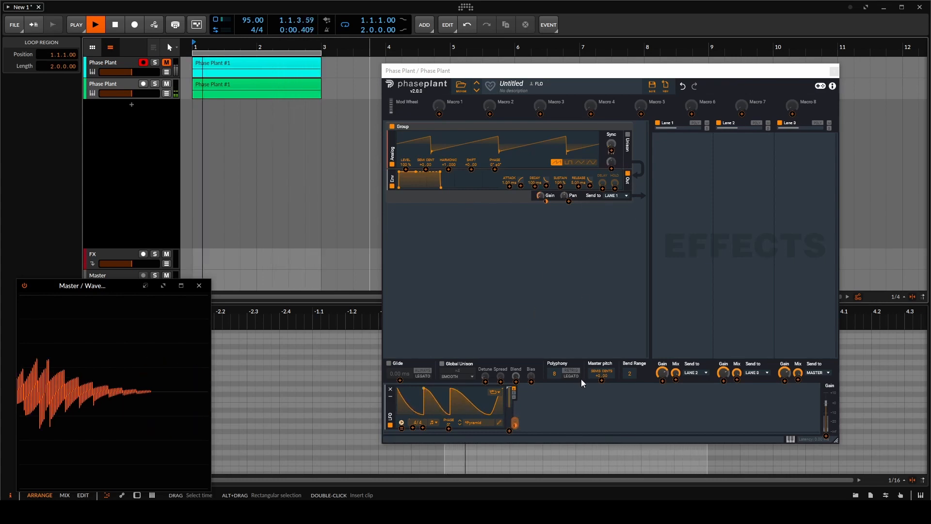
{"action": "left_click_drag", "start_coordinate": [596, 374], "coordinate": [596, 422]}
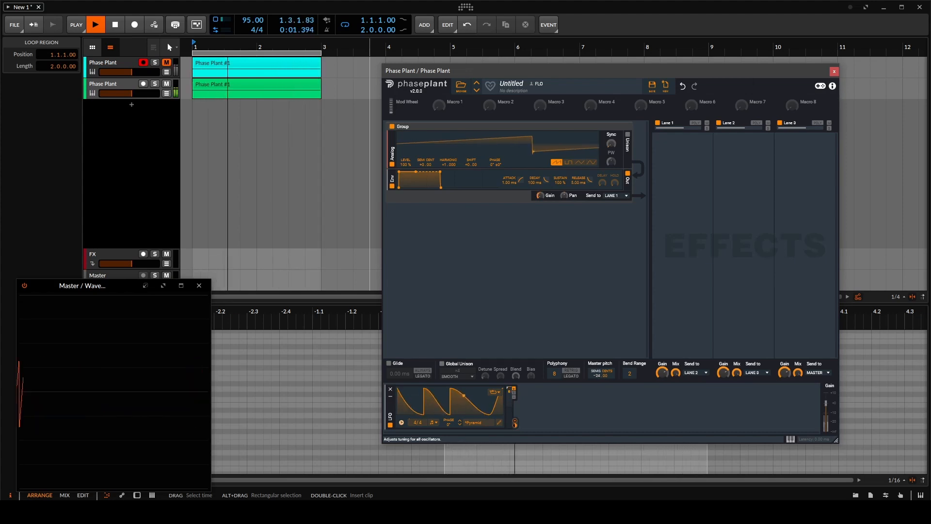
{"action": "left_click", "coordinate": [686, 144]}
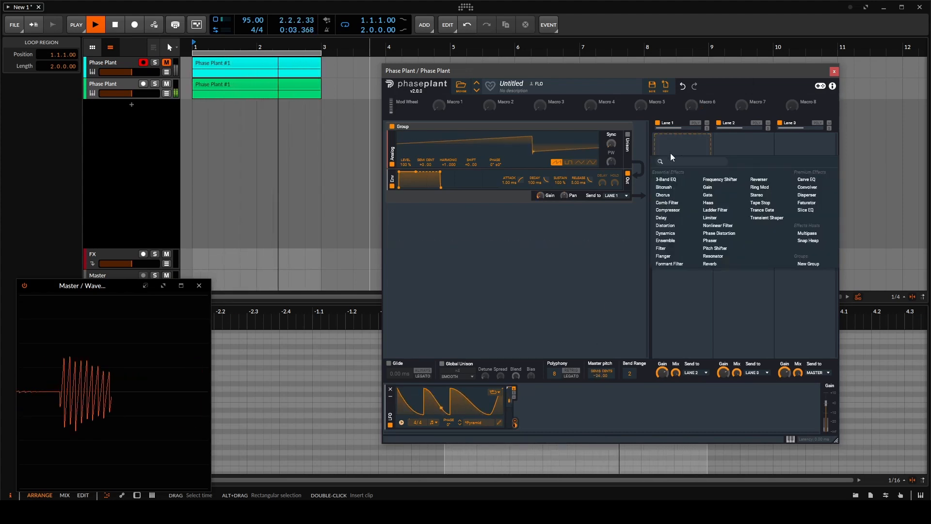
{"action": "left_click", "coordinate": [529, 228]}
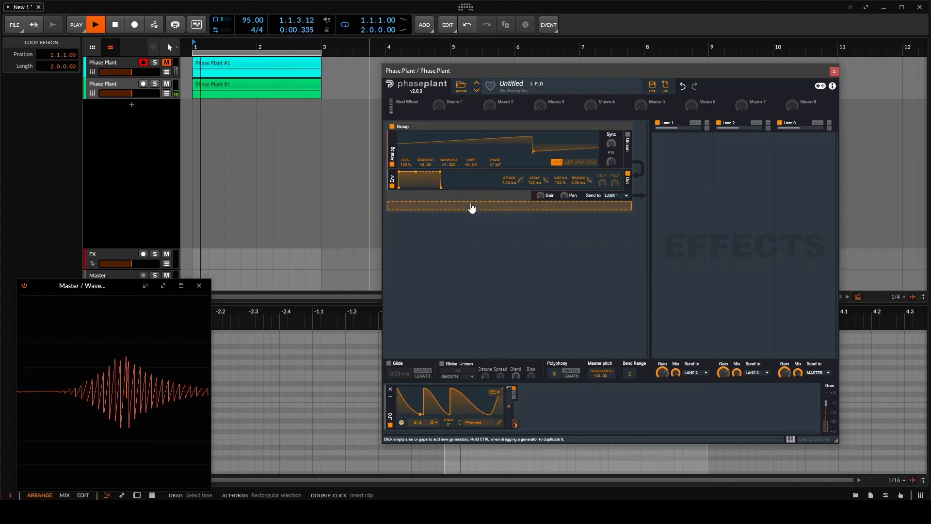
- Add a Noise generator to the group above the envelope, with level 1%, slope 0.0 dB/oct and Stereo raised fully
{"action": "left_click", "coordinate": [472, 206]}
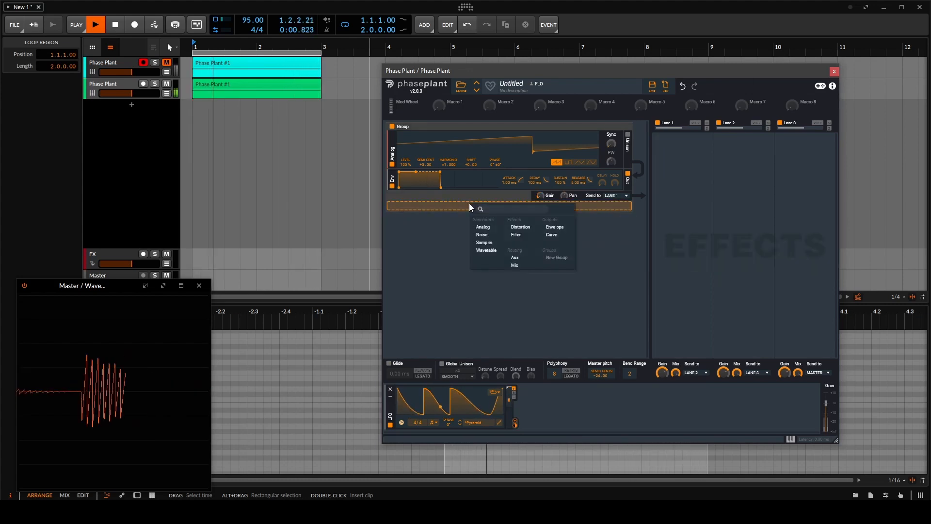
{"action": "left_click", "coordinate": [481, 234]}
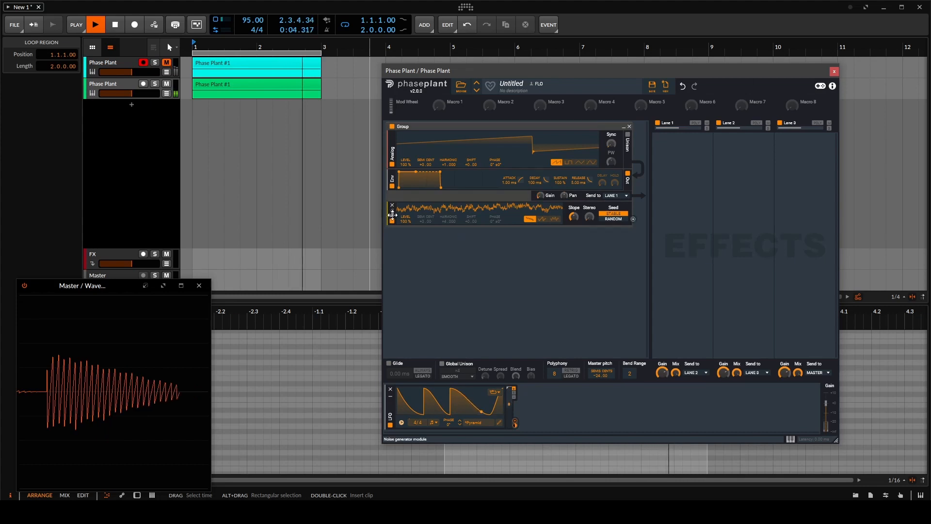
{"action": "left_click_drag", "start_coordinate": [405, 221], "coordinate": [405, 266]}
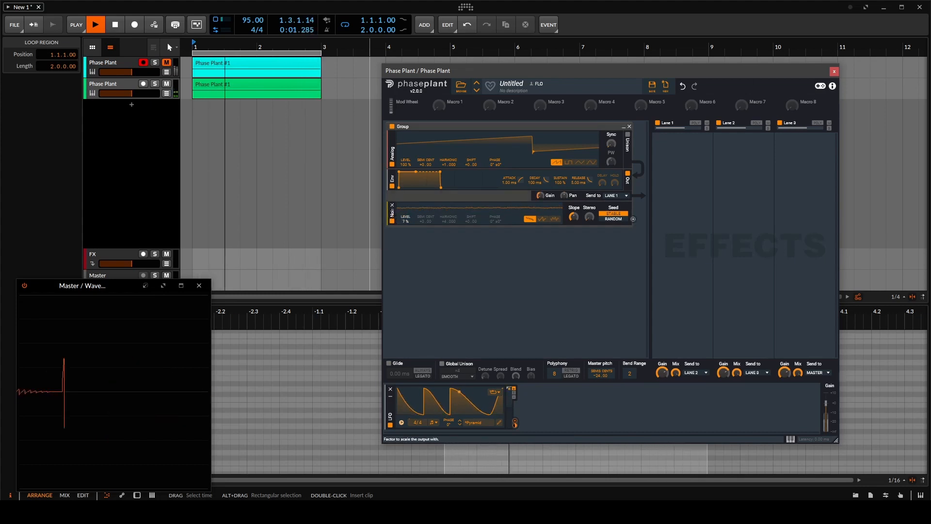
{"action": "left_click_drag", "start_coordinate": [590, 217], "coordinate": [590, 168]}
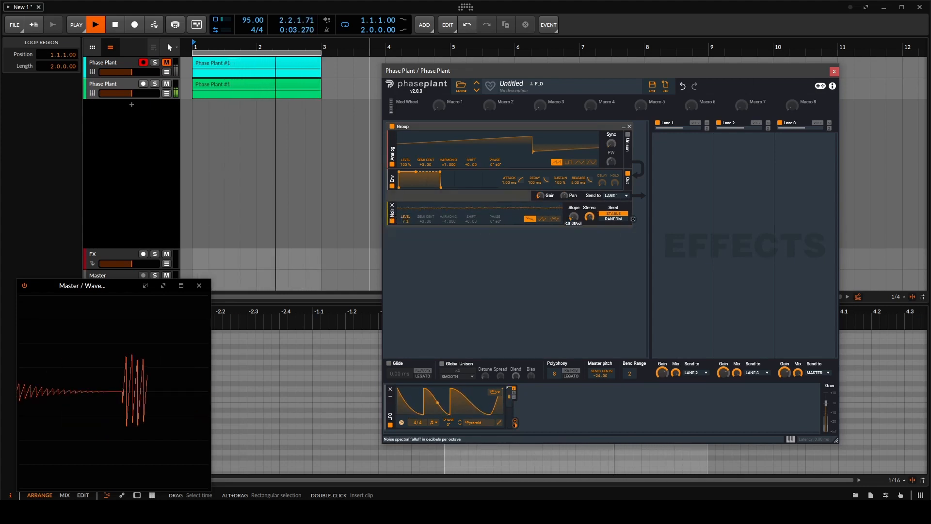
{"action": "left_click_drag", "start_coordinate": [391, 212], "coordinate": [390, 180]}
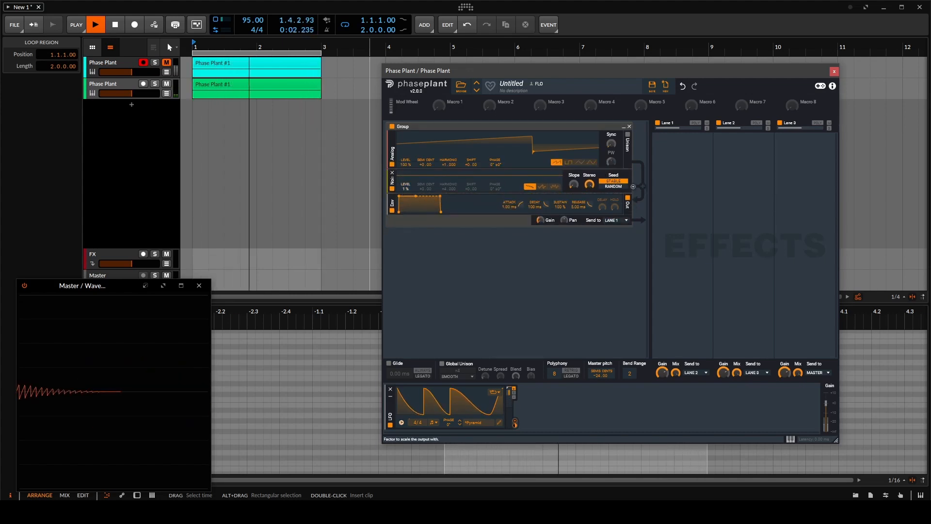
- Add a Disperser to Lane 1 and set its frequency to about 711 Hz
{"action": "left_click", "coordinate": [670, 160]}
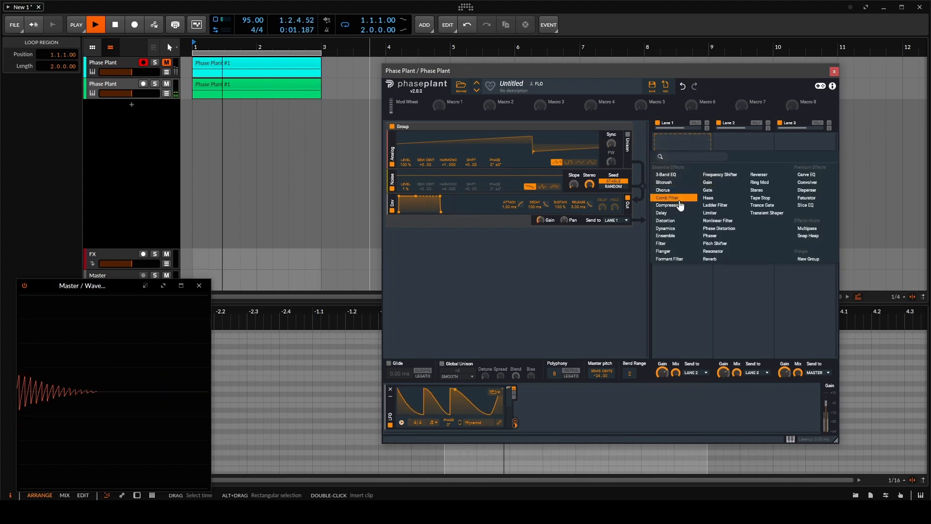
{"action": "left_click", "coordinate": [807, 190]}
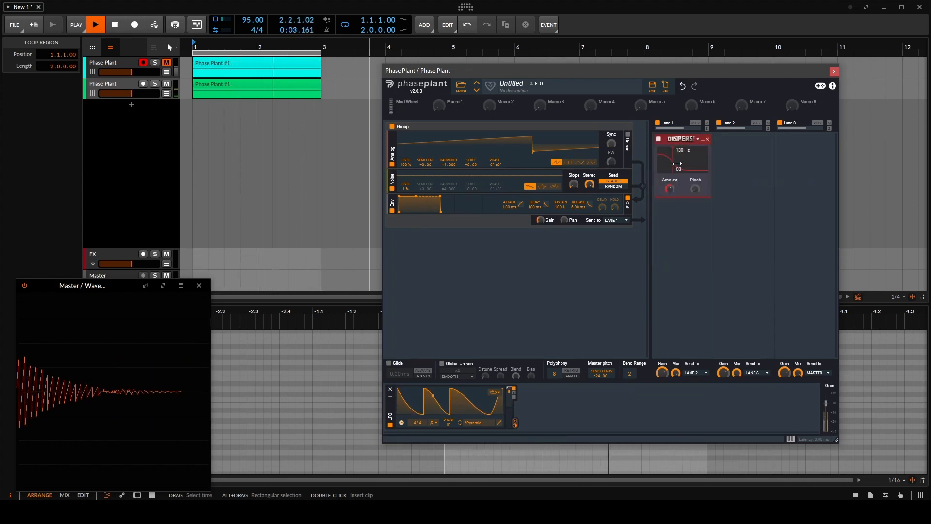
{"action": "left_click_drag", "start_coordinate": [672, 165], "coordinate": [684, 165]}
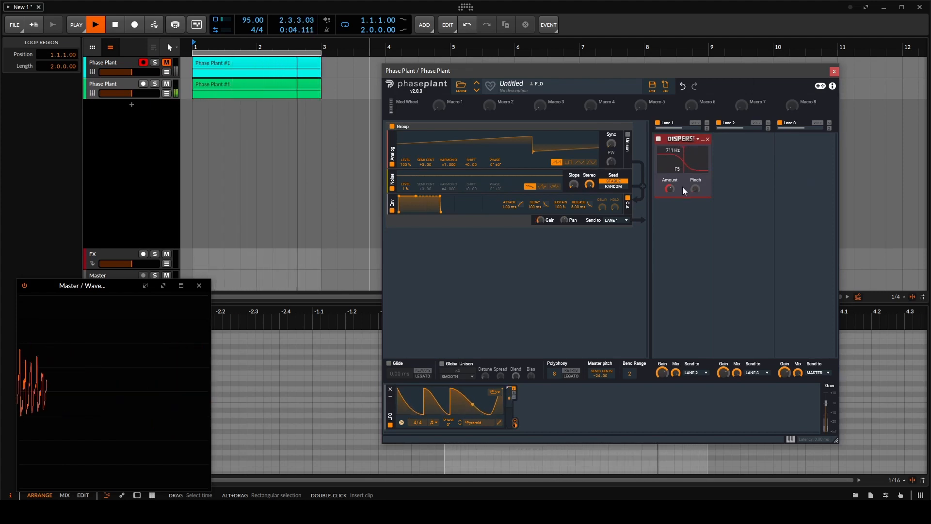
- Add a Phase Distortion below the Disperser in Lane 1, lower its Tone and raise its Drive
{"action": "left_click", "coordinate": [681, 210]}
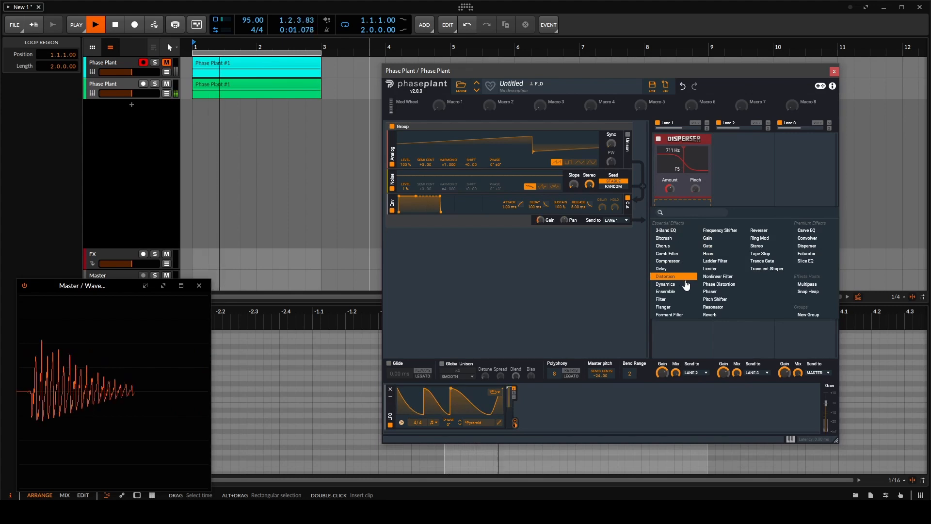
{"action": "left_click", "coordinate": [726, 285]}
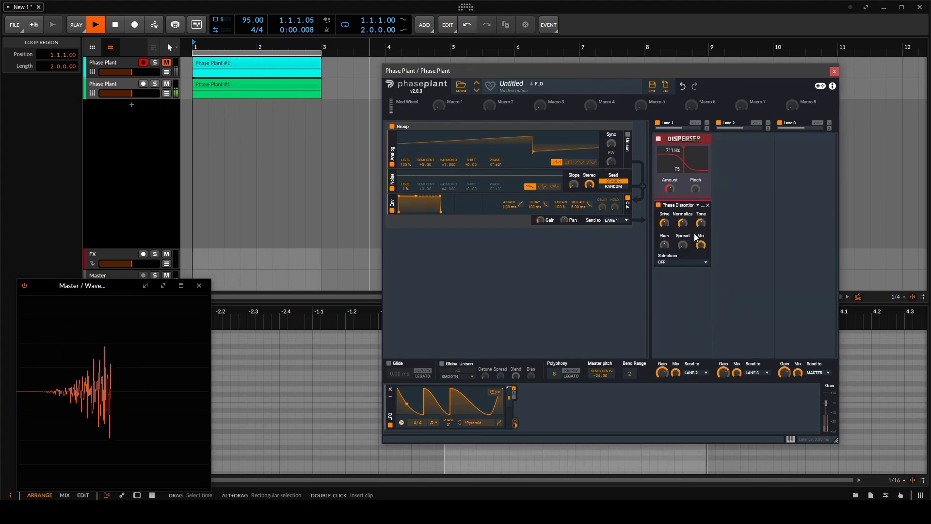
{"action": "left_click_drag", "start_coordinate": [700, 224], "coordinate": [664, 212]}
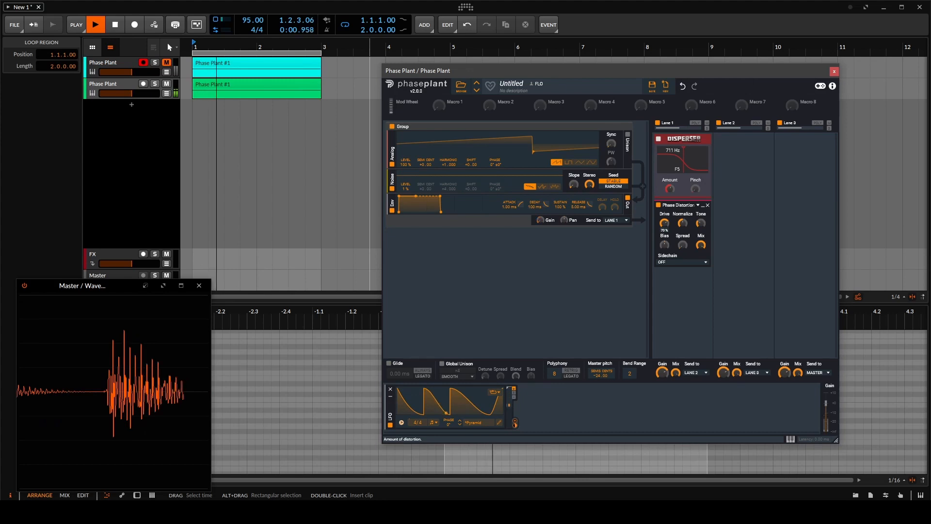
- Try the LFO rate at 2/4 and return it to 4/4
{"action": "left_click", "coordinate": [677, 290]}
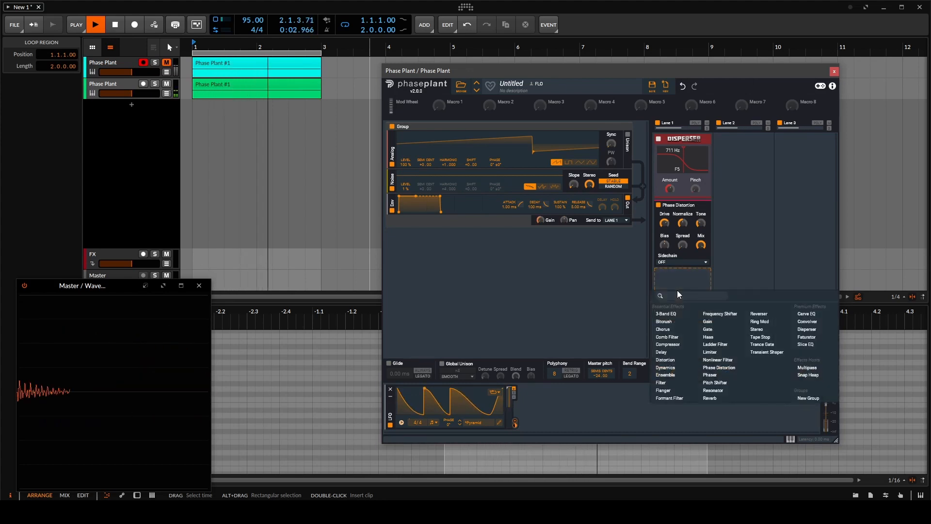
{"action": "left_click", "coordinate": [555, 314]}
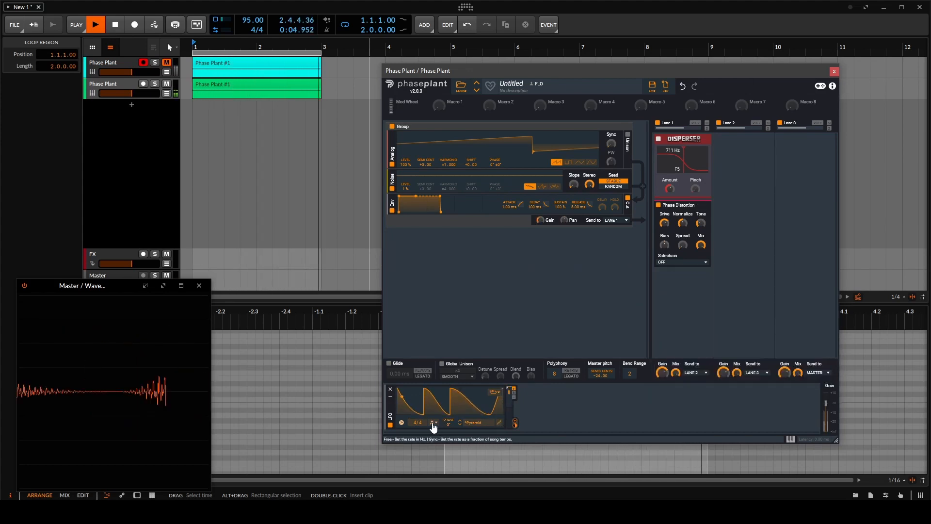
{"action": "mouse_move", "coordinate": [414, 424]}
{"action": "left_mouse_down"}
{"action": "mouse_move", "coordinate": [415, 414]}
{"action": "mouse_move", "coordinate": [415, 423]}
{"action": "left_mouse_up"}
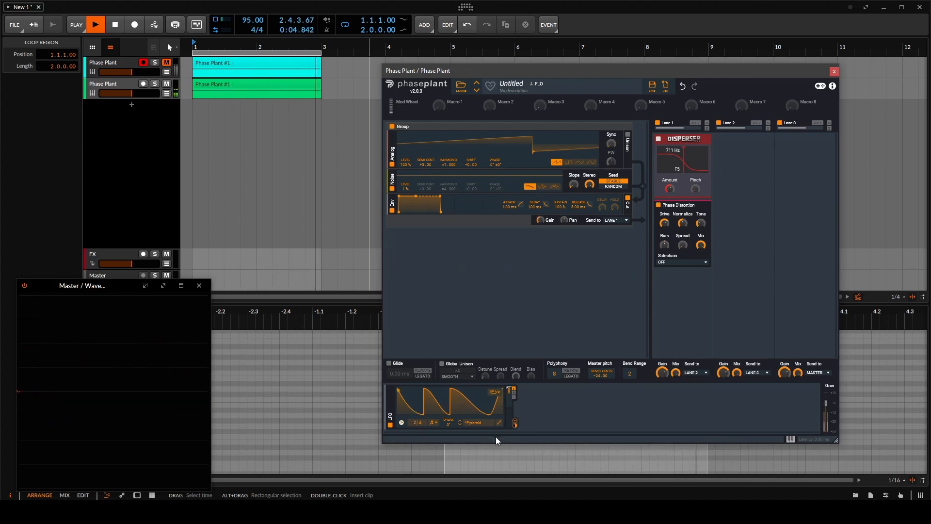
{"action": "left_click_drag", "start_coordinate": [414, 425], "coordinate": [414, 421]}
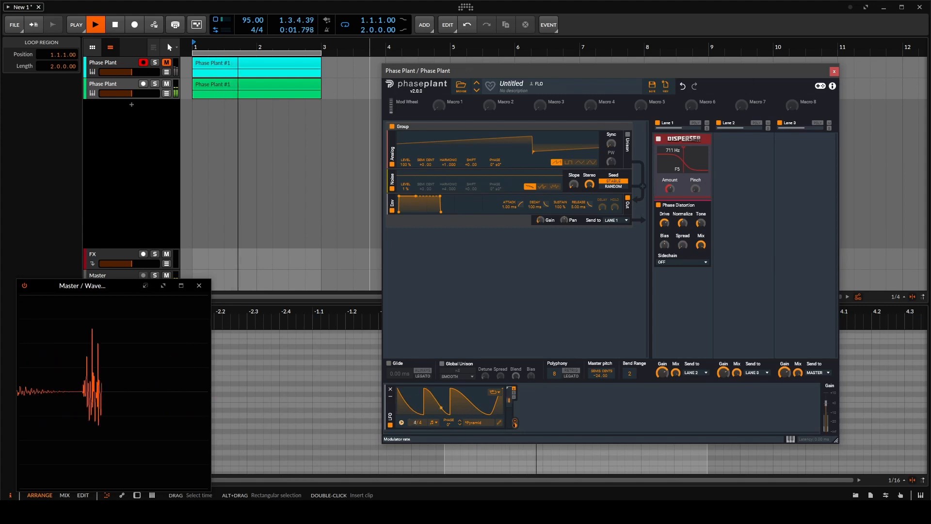
- Shorten the LFO curve's three decays by adding 0% nodes an eighth after each peak at 0/4, 1/4 and 2/4
{"action": "left_click", "coordinate": [498, 422]}
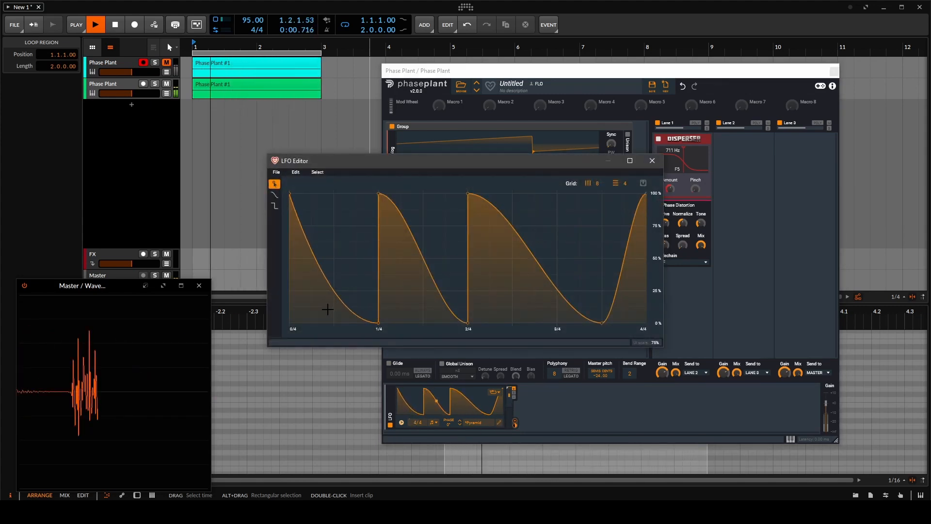
{"action": "left_click_drag", "start_coordinate": [336, 297], "coordinate": [322, 354]}
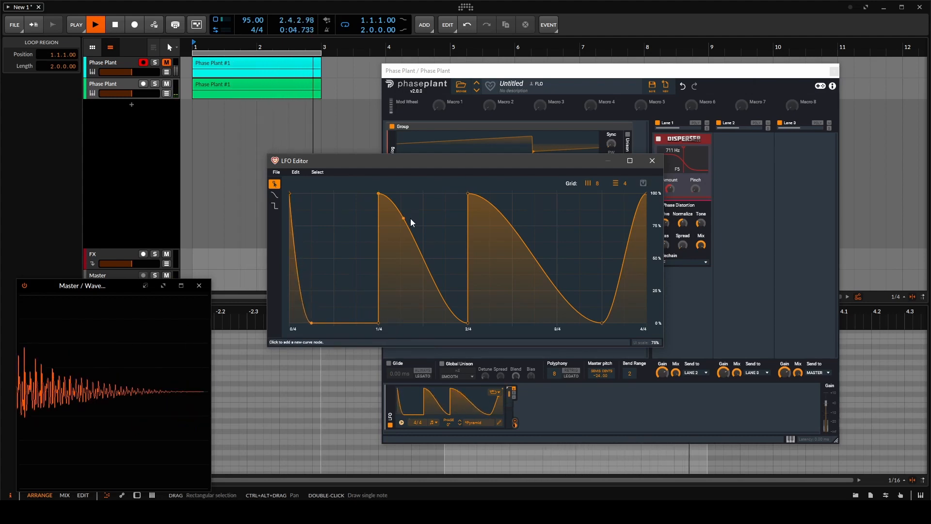
{"action": "left_click_drag", "start_coordinate": [410, 222], "coordinate": [422, 323]}
{"action": "left_click_drag", "start_coordinate": [312, 322], "coordinate": [333, 323]}
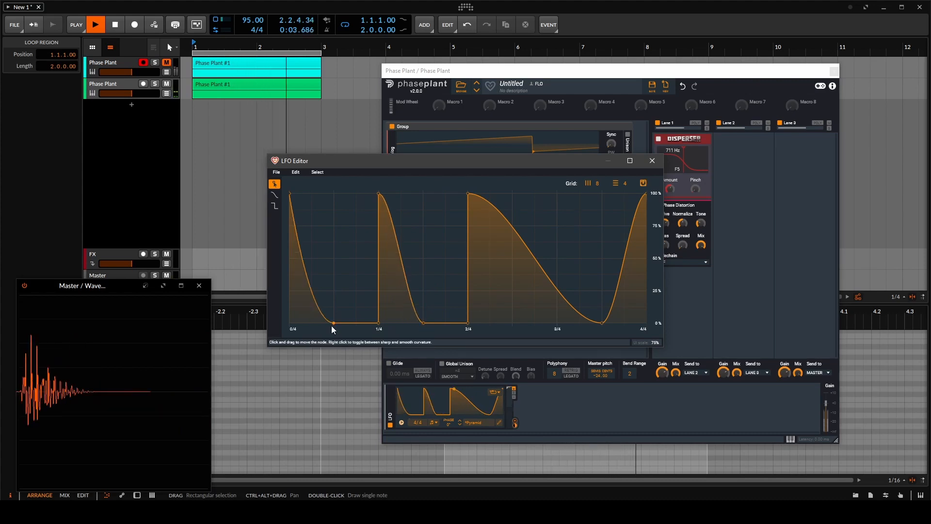
{"action": "left_click_drag", "start_coordinate": [508, 230], "coordinate": [512, 343]}
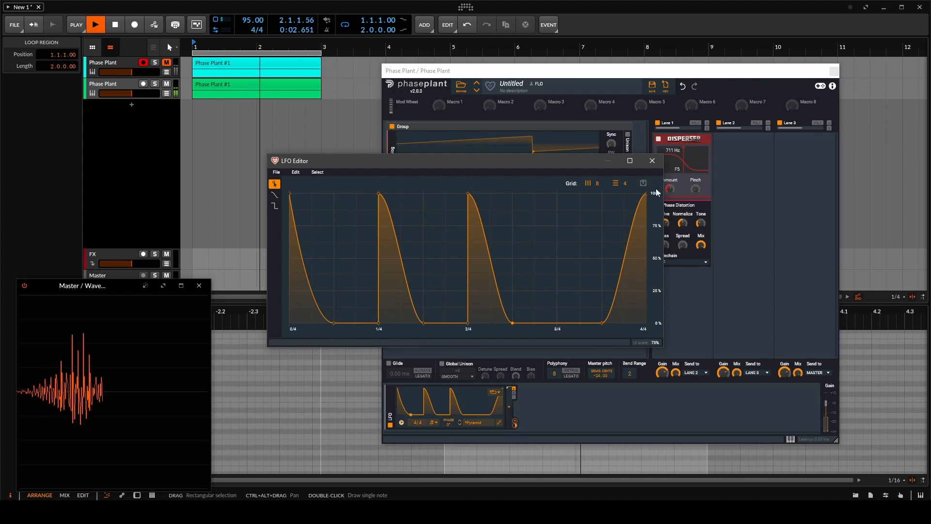
{"action": "left_click", "coordinate": [652, 161]}
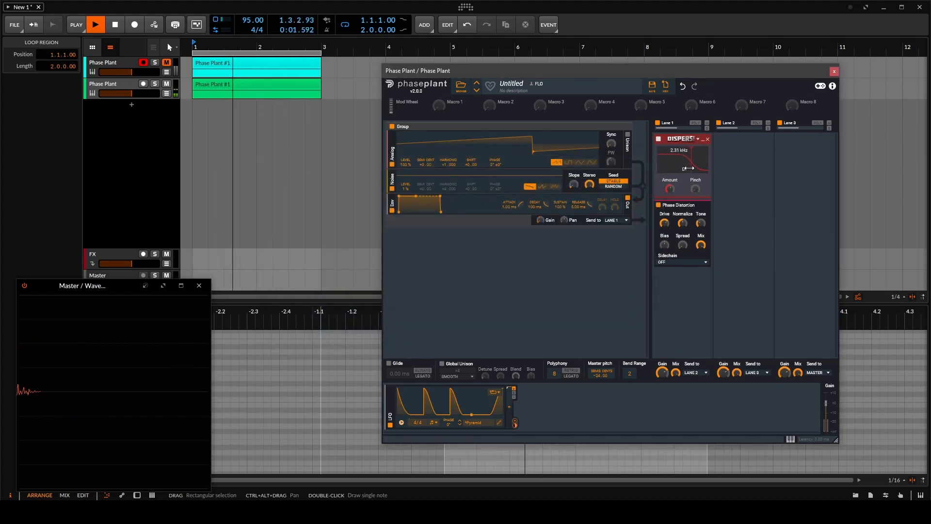
- Add a Distortion in Overdrive mode below the Phase Distortion and raise its Drive
{"action": "mouse_move", "coordinate": [701, 222]}
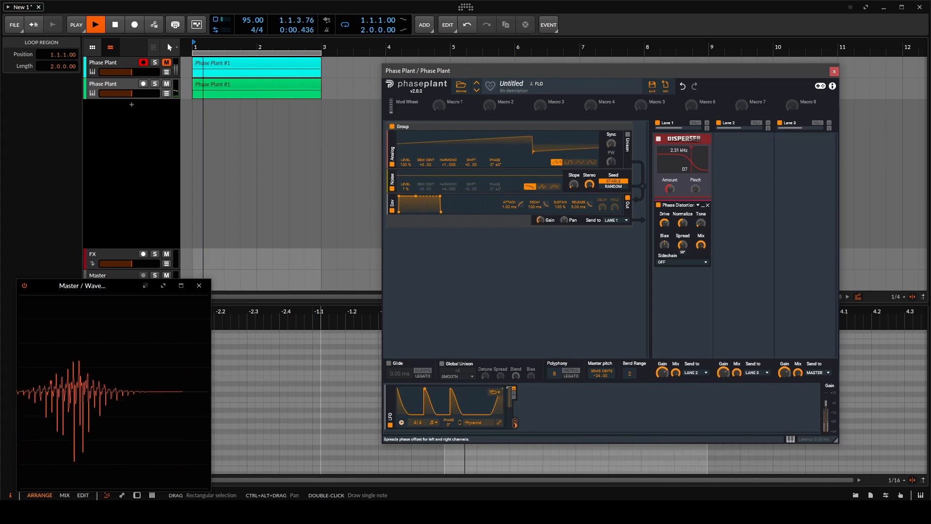
{"action": "left_click", "coordinate": [682, 274]}
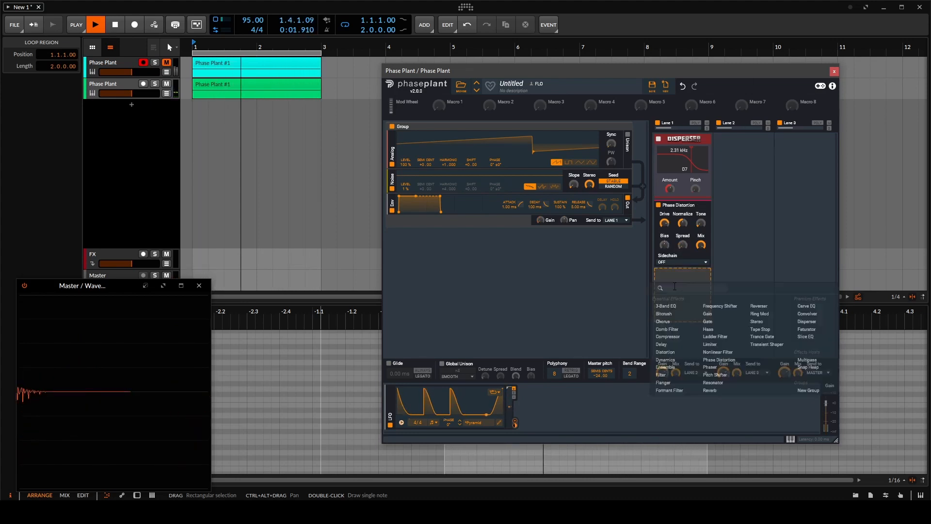
{"action": "left_click", "coordinate": [675, 353]}
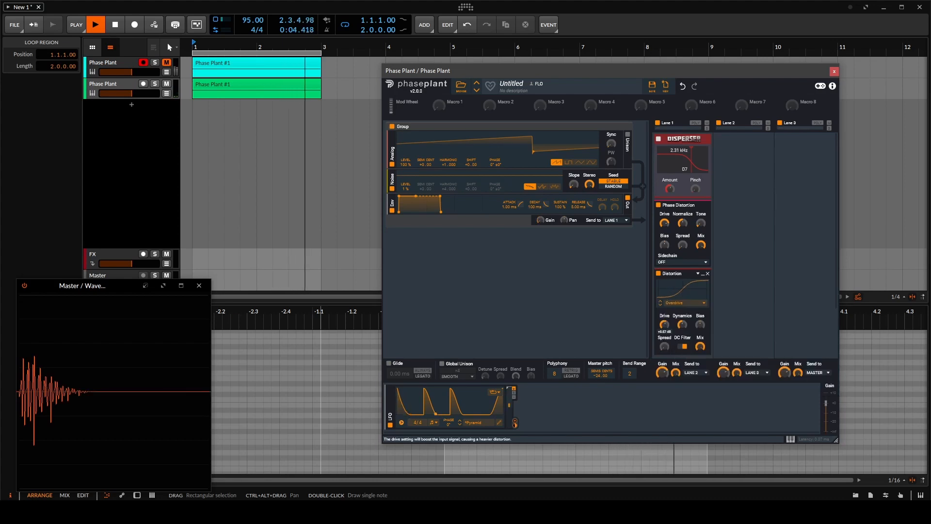
- Add a Flanger below the Distortion in Lane 1
{"action": "scroll", "coordinate": [711, 267], "scroll_direction": "down", "scroll_amount": 3}
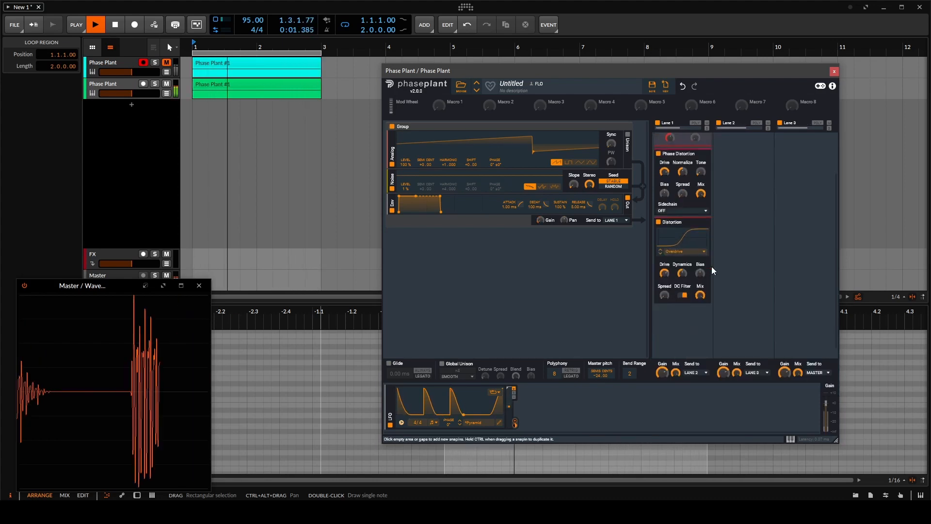
{"action": "left_click", "coordinate": [692, 304]}
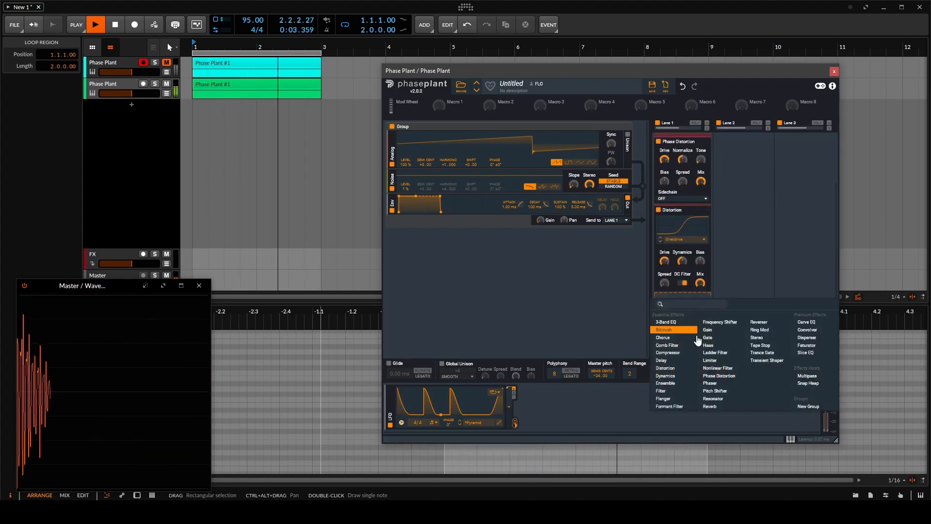
{"action": "left_click", "coordinate": [687, 399]}
{"action": "scroll", "coordinate": [694, 292], "scroll_direction": "down", "scroll_amount": 2}
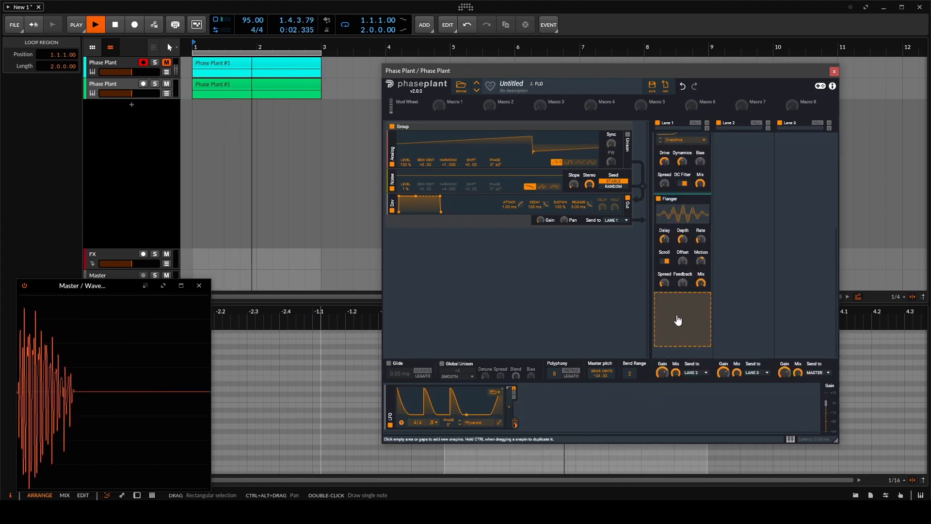
- Add a Delay below the Flanger and sync its time to the tempo at 3/16
{"action": "left_click", "coordinate": [679, 303]}
{"action": "left_click", "coordinate": [673, 373]}
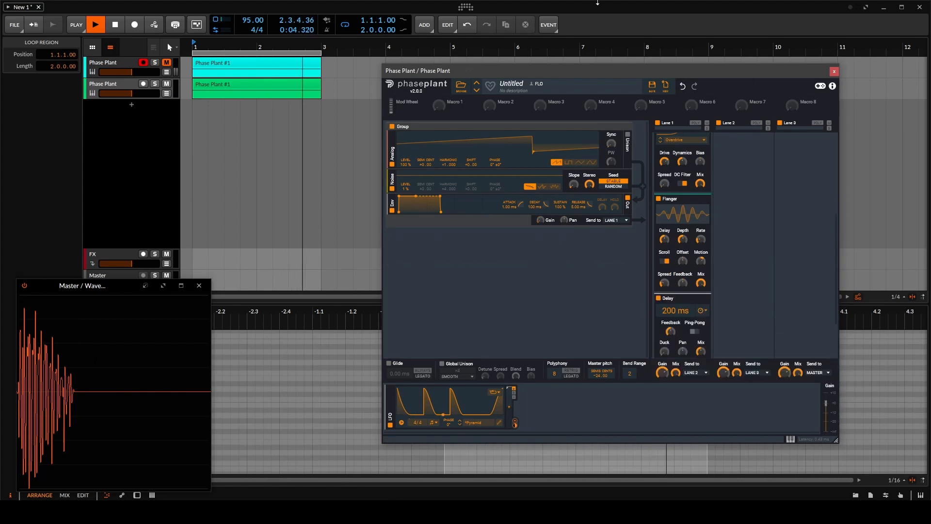
{"action": "scroll", "coordinate": [696, 317], "scroll_direction": "down", "scroll_amount": 1}
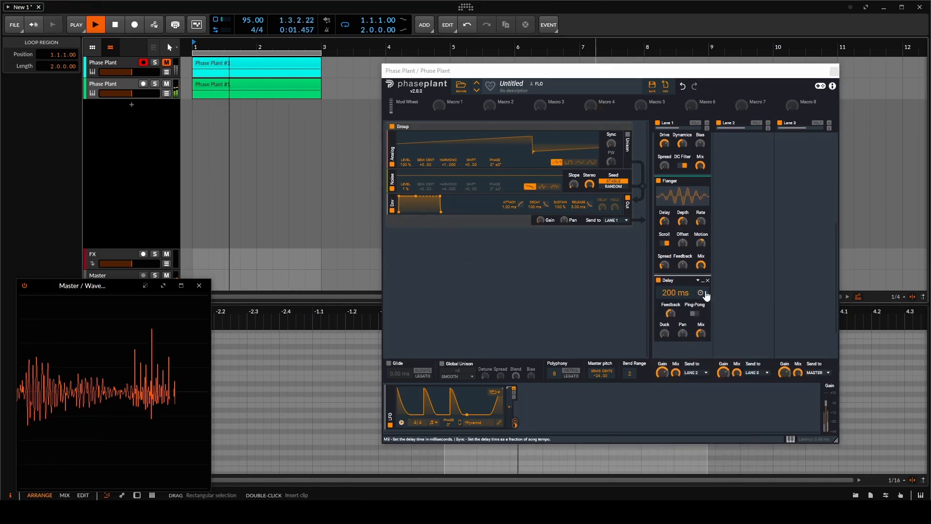
{"action": "left_click", "coordinate": [701, 292]}
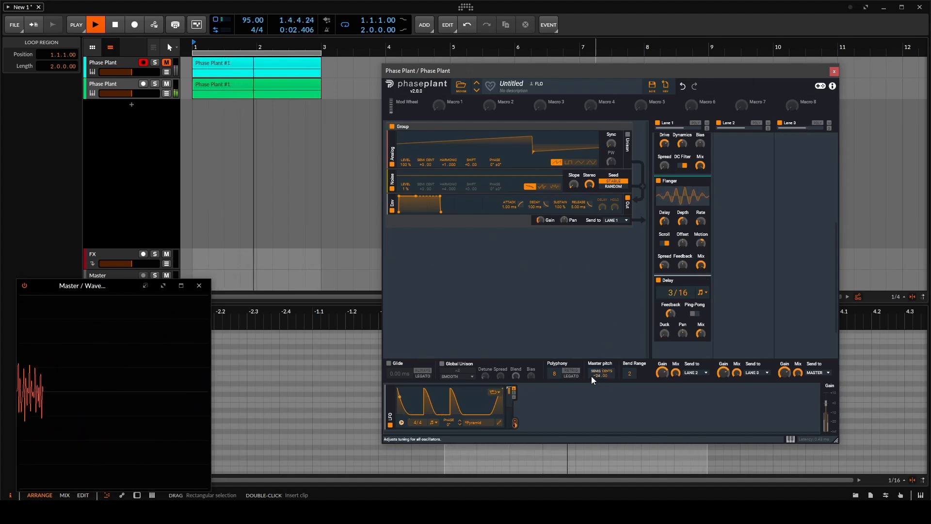
- Try the master pitch at -12 semitones and return it to -24
{"action": "left_click_drag", "start_coordinate": [593, 376], "coordinate": [594, 356]}
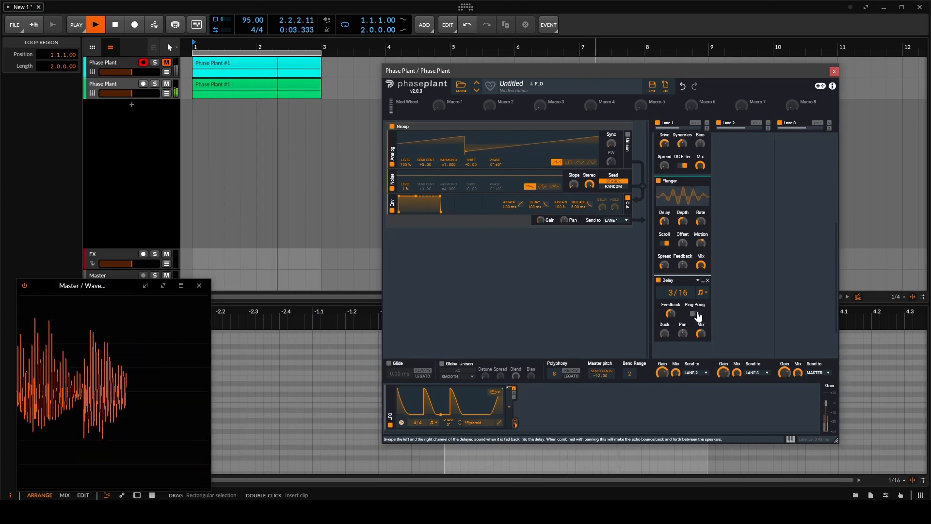
{"action": "left_click_drag", "start_coordinate": [598, 373], "coordinate": [598, 388]}
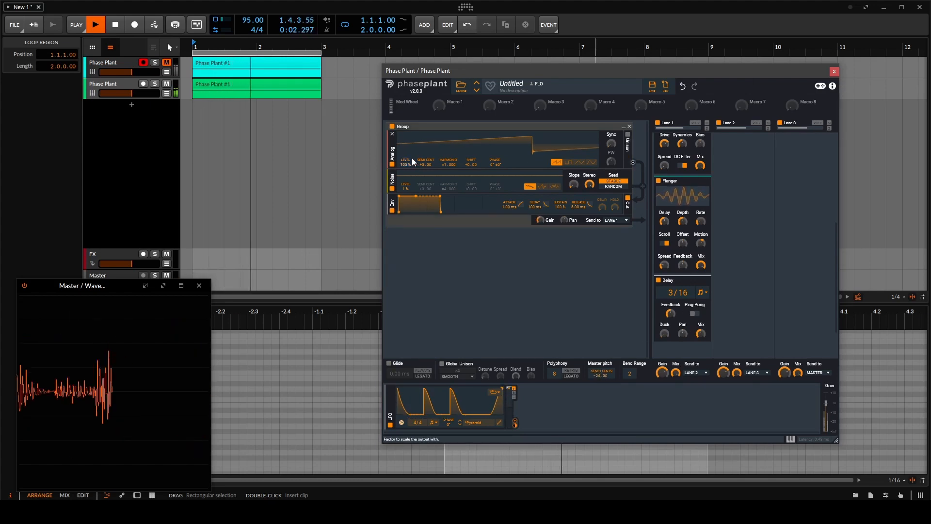
- Duplicate the Analog generator within the group and switch the upper copy to a square waveform
{"action": "left_click_drag", "start_coordinate": [391, 152], "coordinate": [391, 141]}
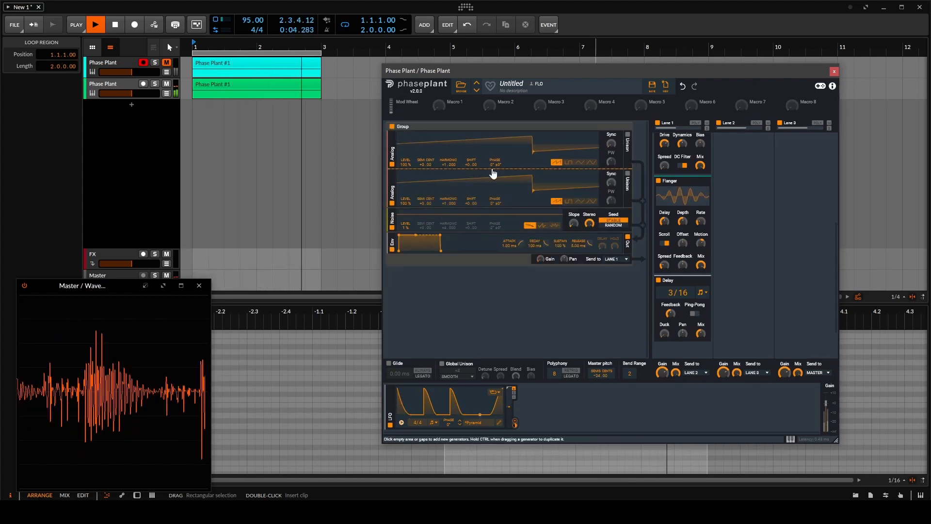
{"action": "left_click", "coordinate": [570, 163]}
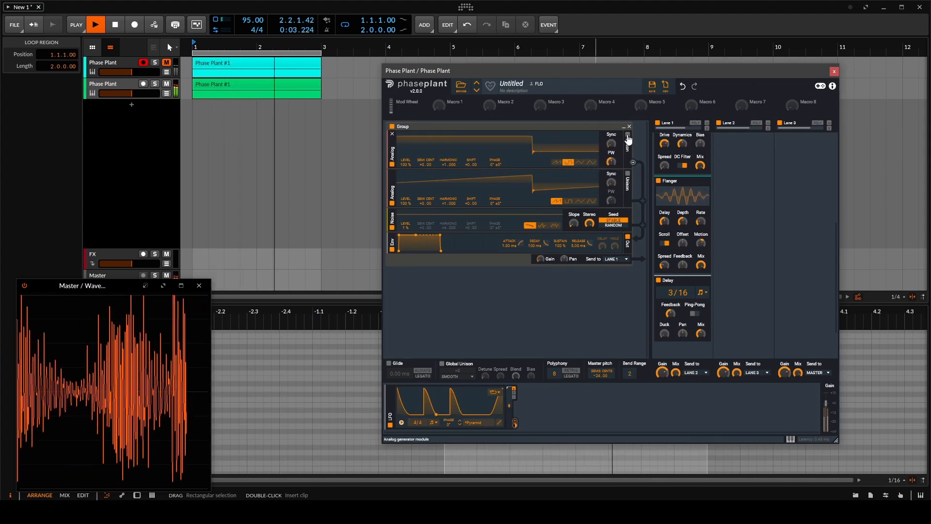
- Collapse the Phase Distortion effect in Lane 1
{"action": "scroll", "coordinate": [684, 211], "scroll_direction": "up", "scroll_amount": 1}
{"action": "scroll", "coordinate": [684, 211], "scroll_direction": "up", "scroll_amount": 7}
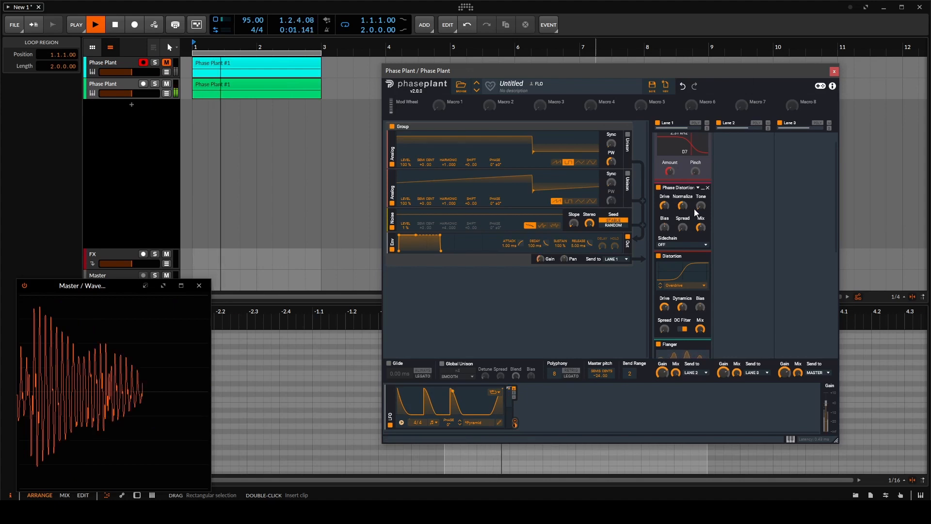
{"action": "left_click", "coordinate": [704, 188]}
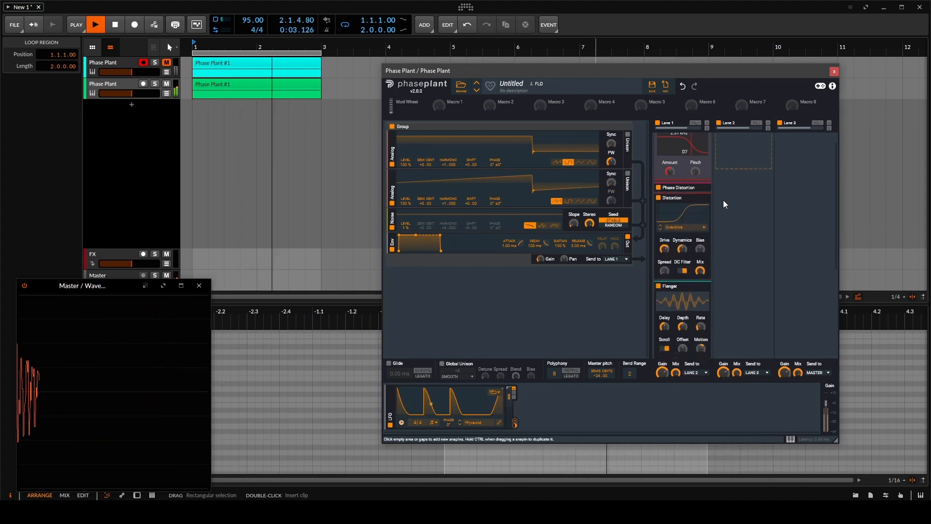
- Add a Filter below the Delay, switch it to band pass and set its cutoff to about 180 Hz
{"action": "scroll", "coordinate": [723, 200], "scroll_direction": "up", "scroll_amount": 1}
{"action": "scroll", "coordinate": [729, 167], "scroll_direction": "down", "scroll_amount": 3}
{"action": "scroll", "coordinate": [729, 159], "scroll_direction": "down", "scroll_amount": 1}
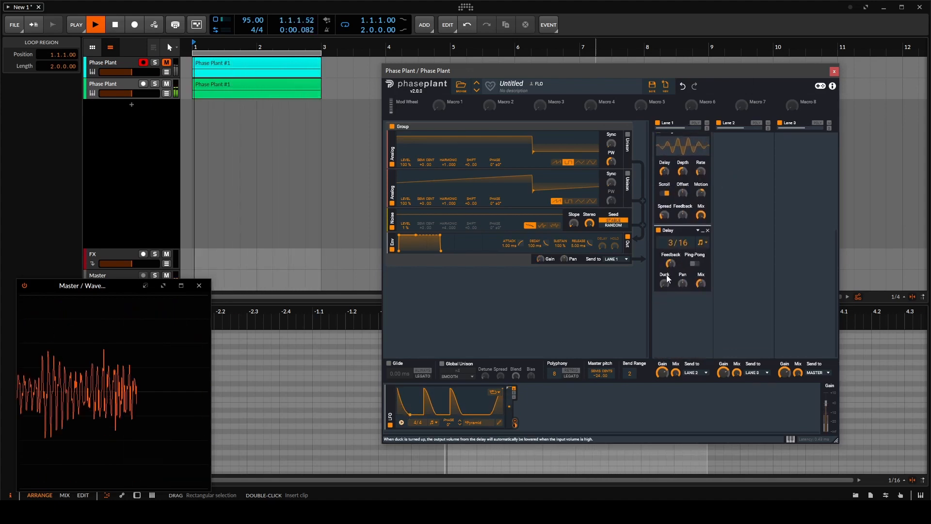
{"action": "left_click", "coordinate": [689, 303]}
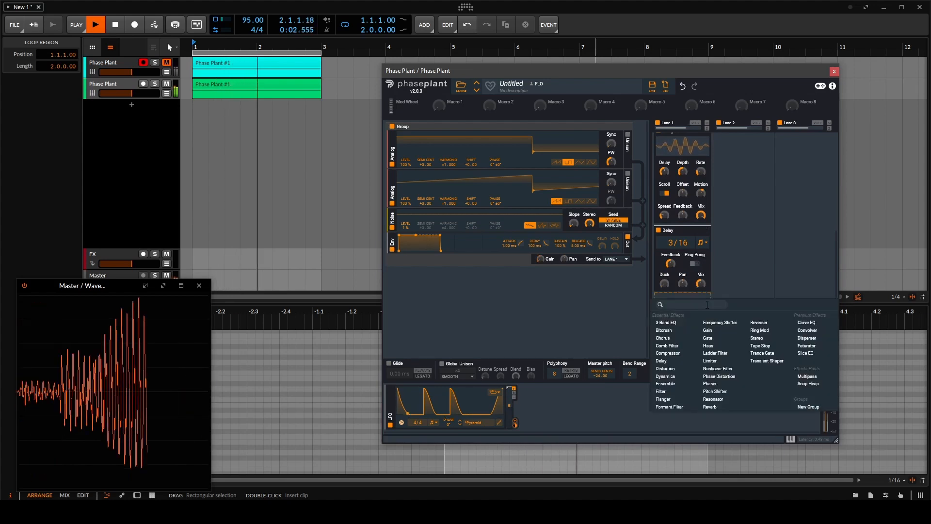
{"action": "left_click", "coordinate": [686, 394]}
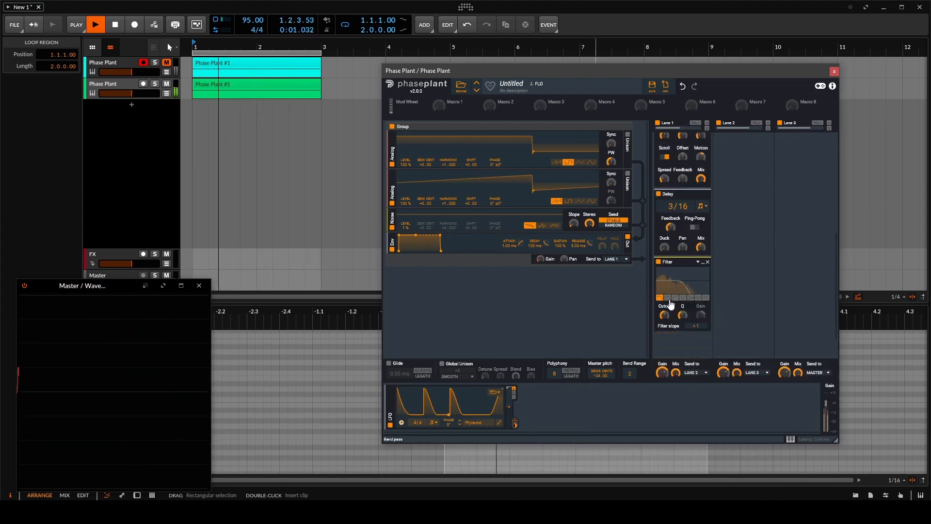
{"action": "mouse_move", "coordinate": [666, 315]}
{"action": "left_mouse_down"}
{"action": "mouse_move", "coordinate": [666, 334]}
{"action": "mouse_move", "coordinate": [664, 295]}
{"action": "mouse_move", "coordinate": [665, 325]}
{"action": "mouse_move", "coordinate": [665, 305]}
{"action": "left_mouse_up"}
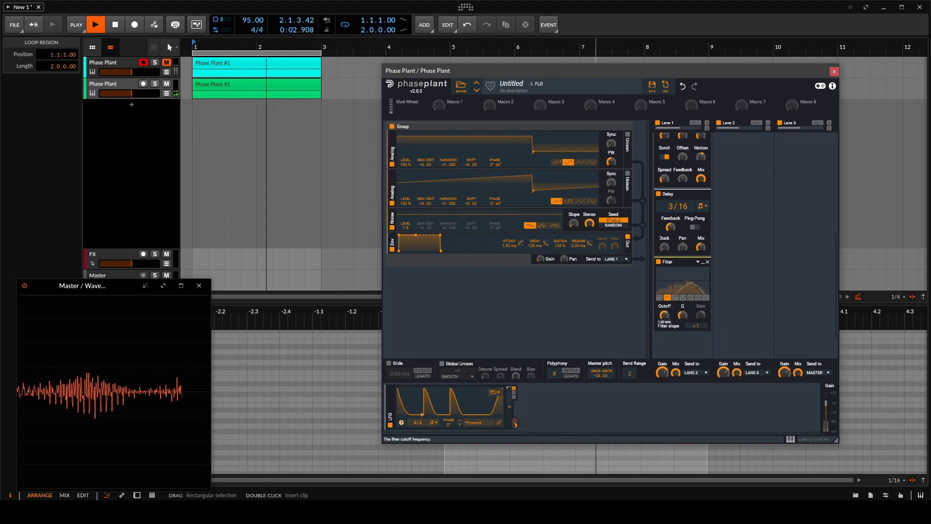
{"action": "left_click_drag", "start_coordinate": [665, 315], "coordinate": [665, 330]}
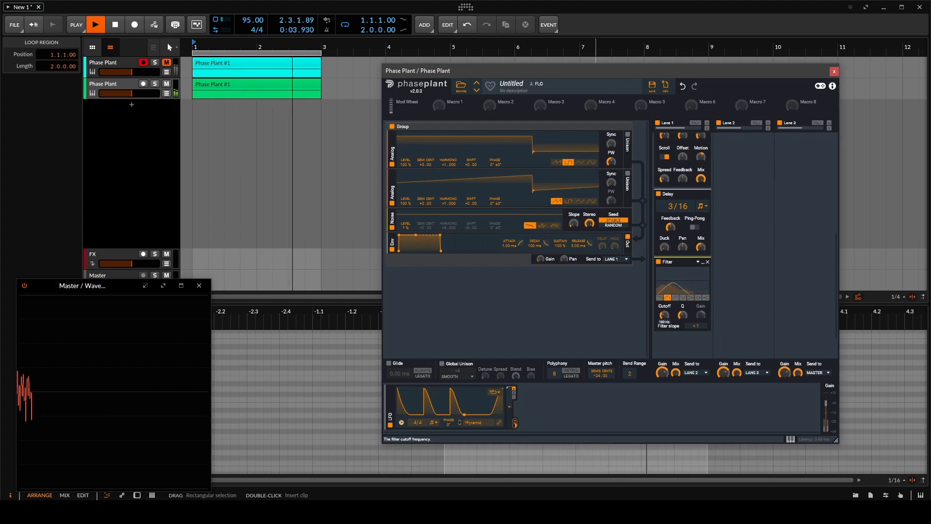
- Remove and restore the Filter, and move it between the Flanger and the Delay
{"action": "left_click", "coordinate": [709, 263]}
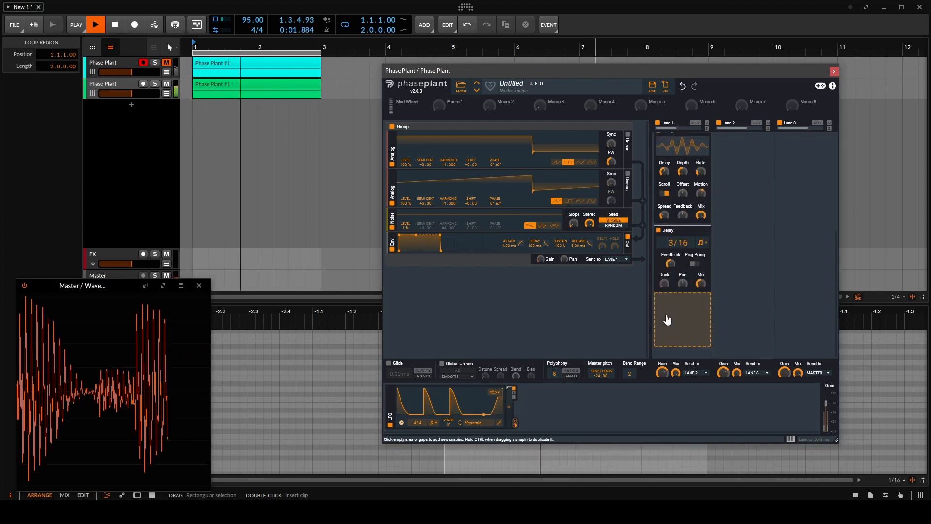
{"action": "left_click", "coordinate": [682, 86]}
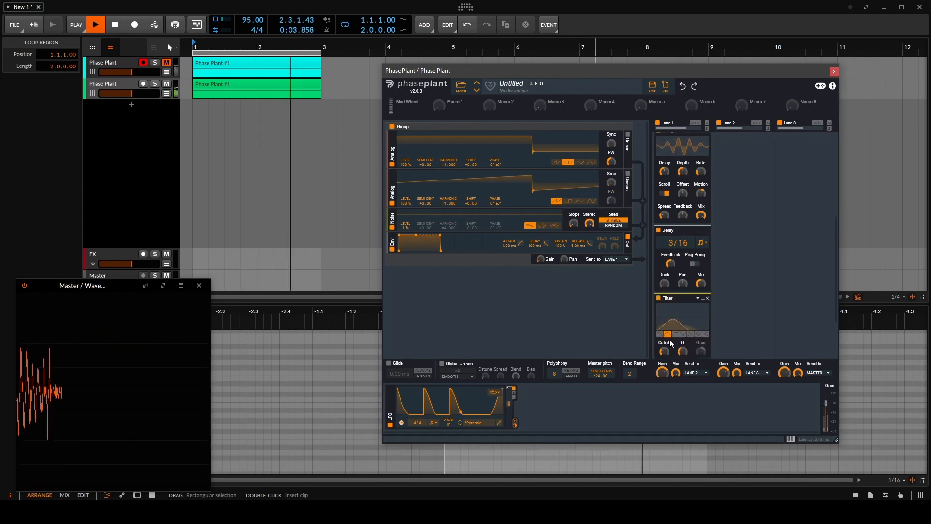
{"action": "left_click_drag", "start_coordinate": [679, 302], "coordinate": [681, 232]}
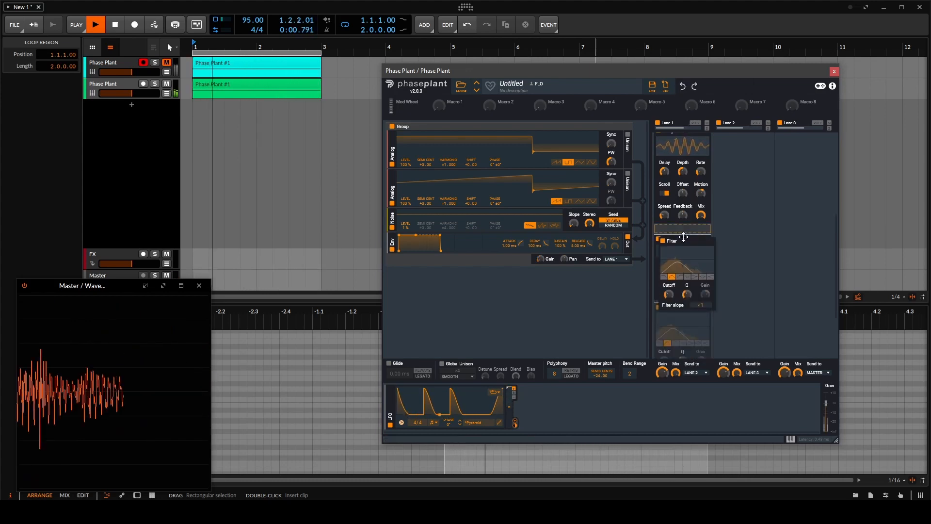
- Add a second LFO and assign it to the Lane 1 Filter's cutoff, adjusting the modulation depth
{"action": "mouse_move", "coordinate": [664, 283]}
{"action": "left_mouse_down"}
{"action": "mouse_move", "coordinate": [663, 274]}
{"action": "mouse_move", "coordinate": [663, 282]}
{"action": "left_mouse_up"}
{"action": "left_click", "coordinate": [558, 400]}
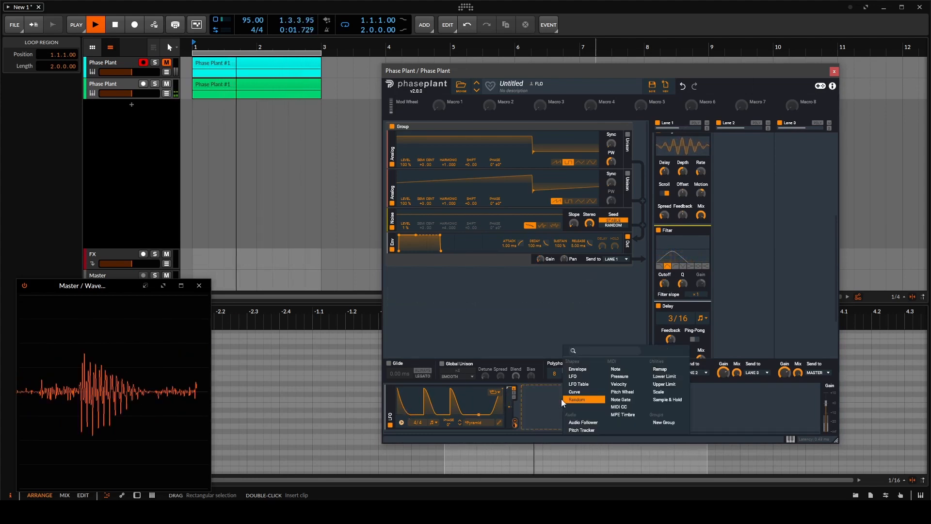
{"action": "left_click", "coordinate": [573, 377]}
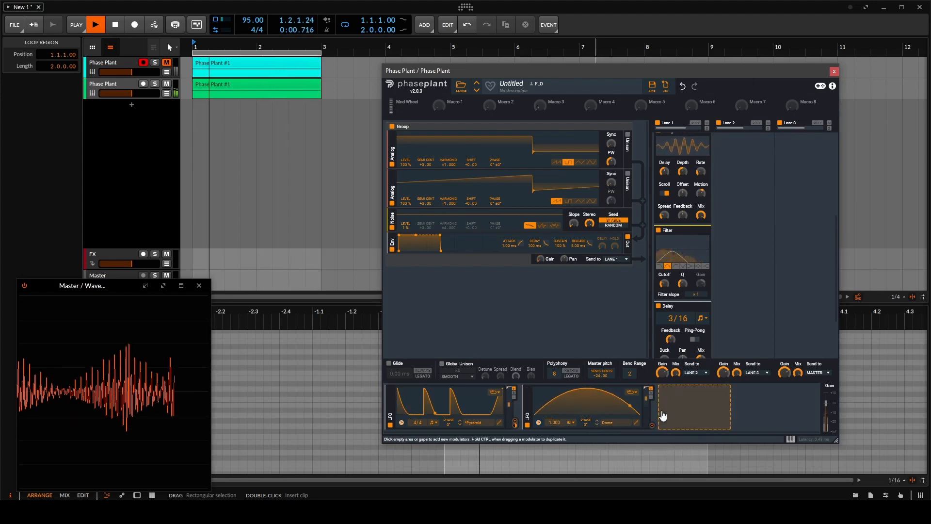
{"action": "left_click_drag", "start_coordinate": [652, 426], "coordinate": [664, 286]}
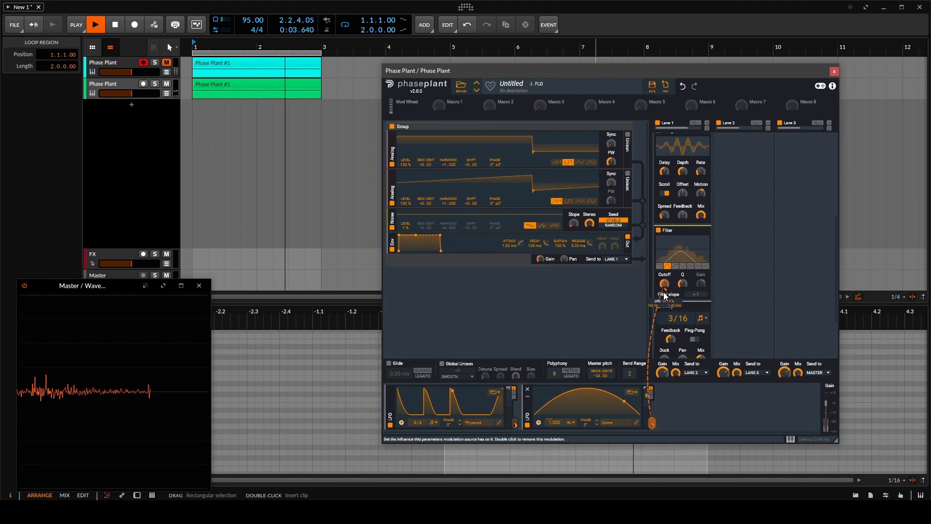
{"action": "left_click_drag", "start_coordinate": [664, 290], "coordinate": [664, 291]}
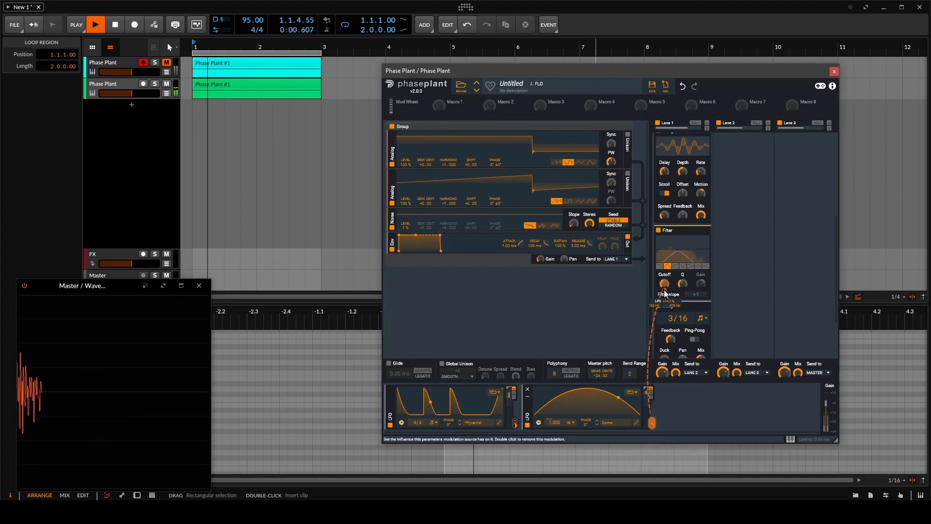
- Sync the second LFO to tempo in sixteenths, raise its rate, and increase the Lane 1 Filter's Q slightly
{"action": "left_click", "coordinate": [573, 423]}
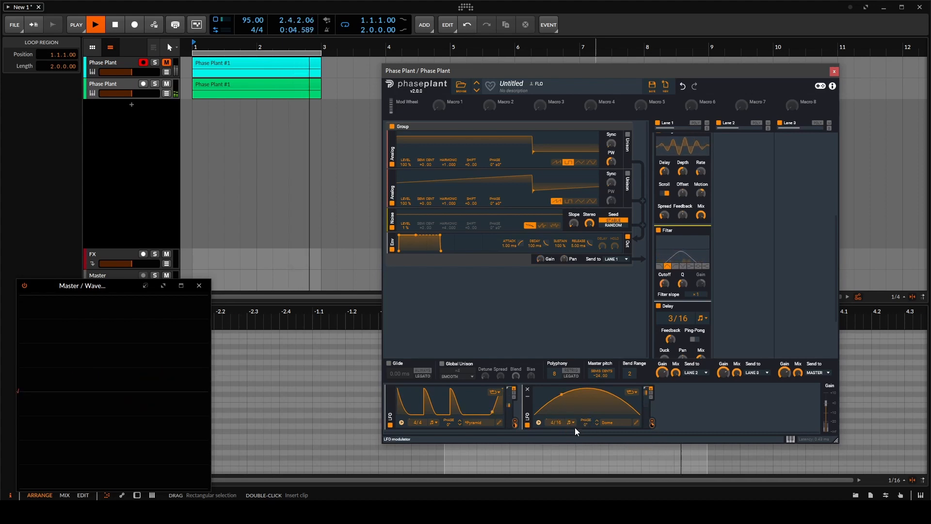
{"action": "left_click_drag", "start_coordinate": [552, 422], "coordinate": [552, 386]}
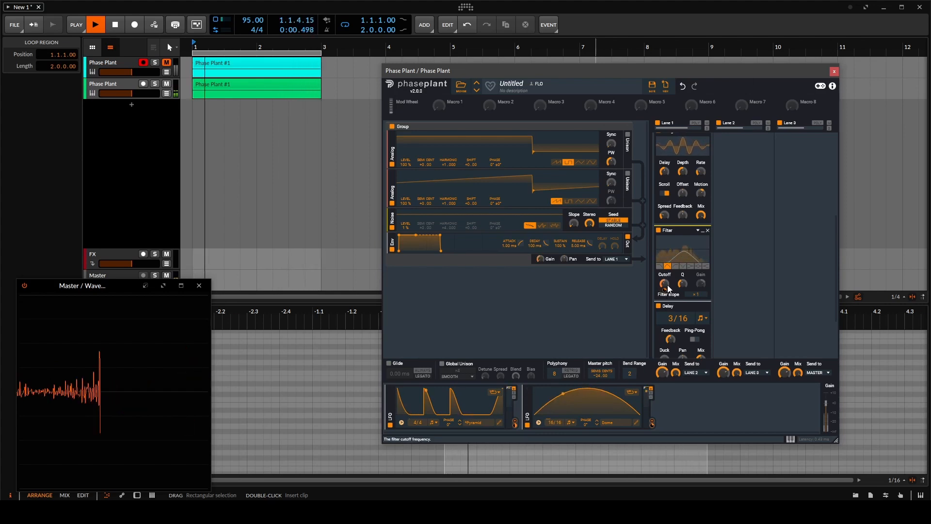
{"action": "left_click_drag", "start_coordinate": [682, 283], "coordinate": [681, 278]}
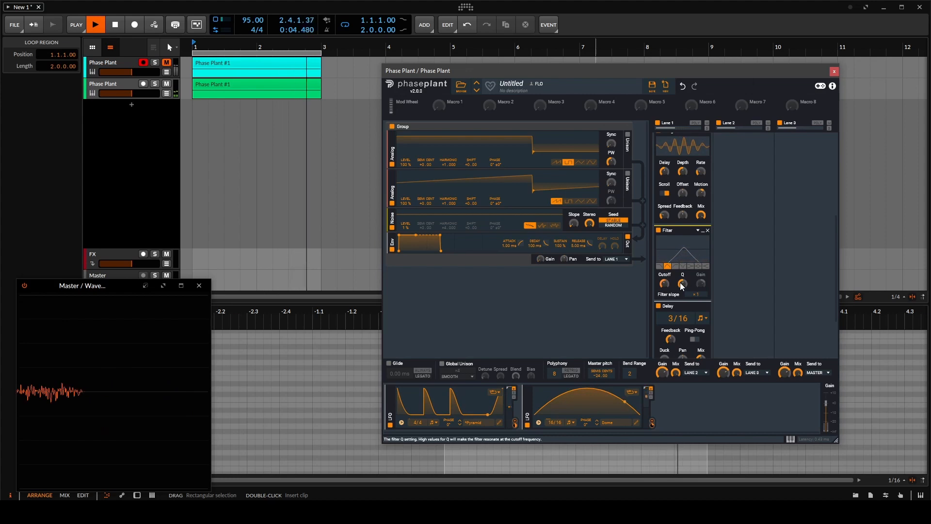
- Add a Reverb effect to Lane 2
{"action": "scroll", "coordinate": [751, 231], "scroll_direction": "up", "scroll_amount": 5}
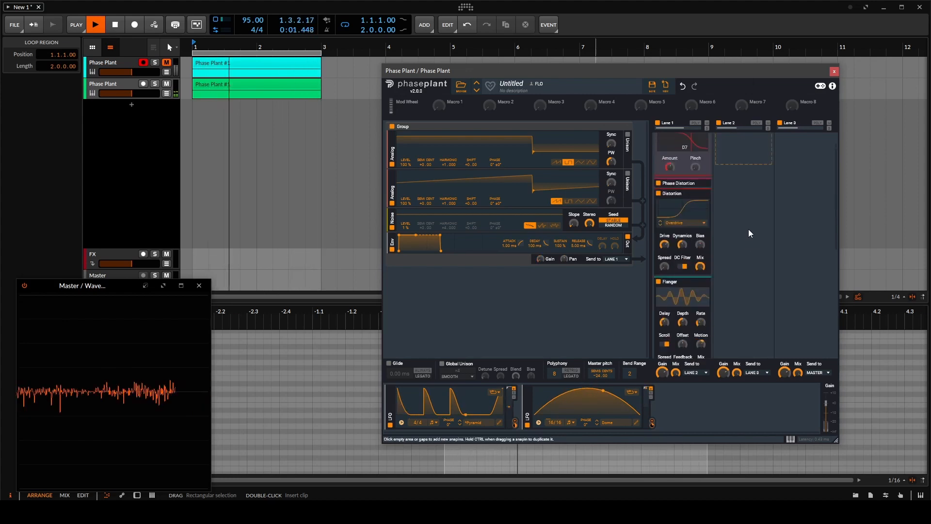
{"action": "scroll", "coordinate": [749, 229], "scroll_direction": "up", "scroll_amount": 2}
{"action": "left_click", "coordinate": [724, 164]}
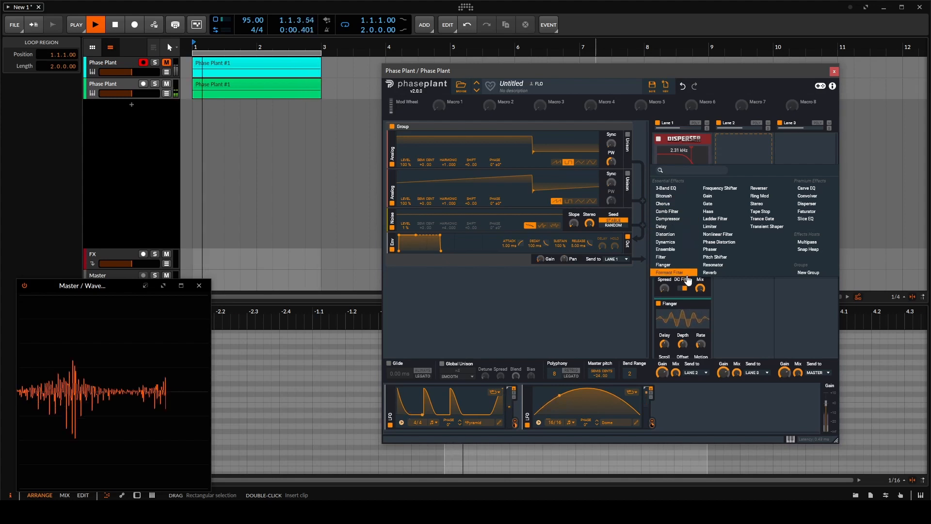
{"action": "left_click", "coordinate": [716, 276]}
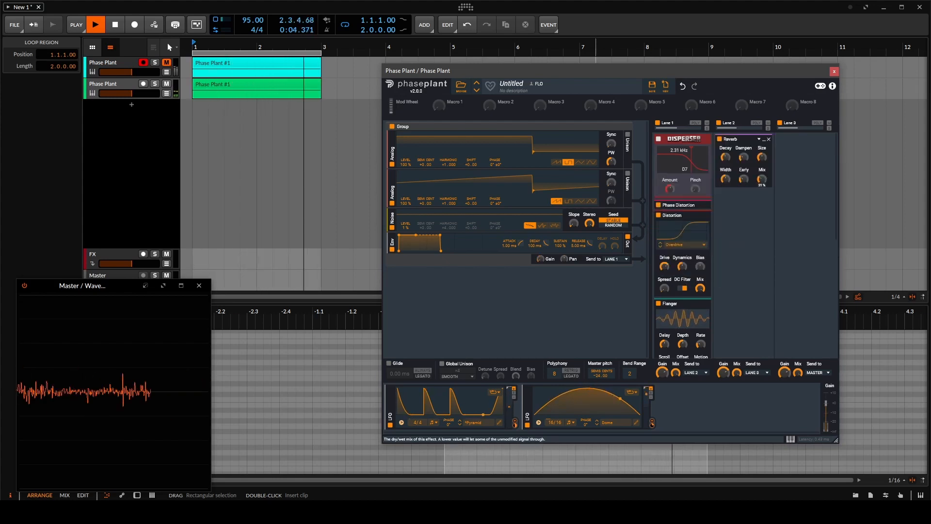
- Add a Transient Shaper below the Reverb in Lane 2, raising its attack and lowering its sustain
{"action": "left_click", "coordinate": [759, 208]}
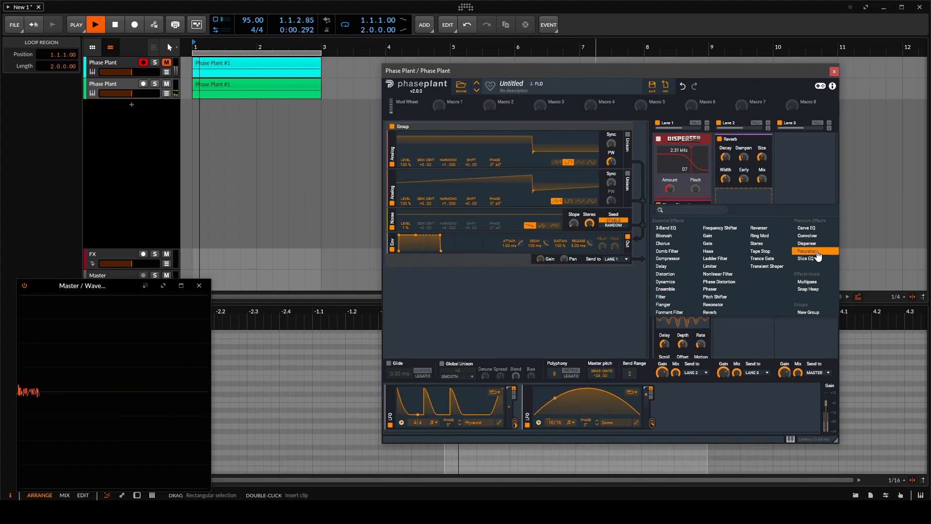
{"action": "left_click", "coordinate": [767, 266]}
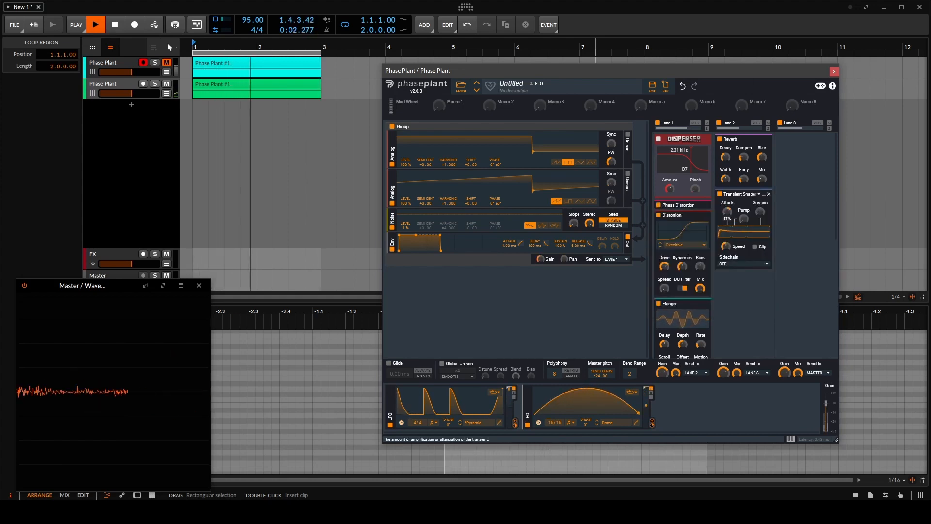
{"action": "left_click_drag", "start_coordinate": [727, 211], "coordinate": [727, 197]}
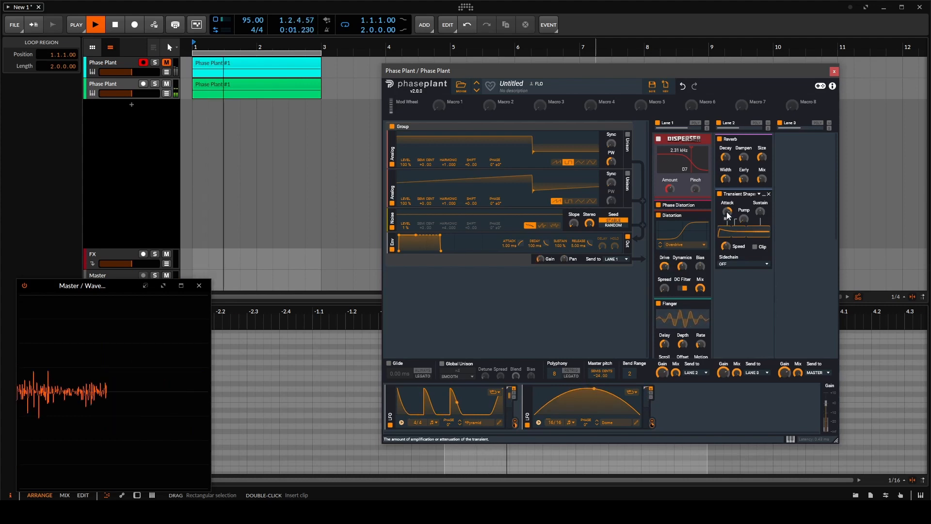
{"action": "left_click_drag", "start_coordinate": [761, 212], "coordinate": [761, 228]}
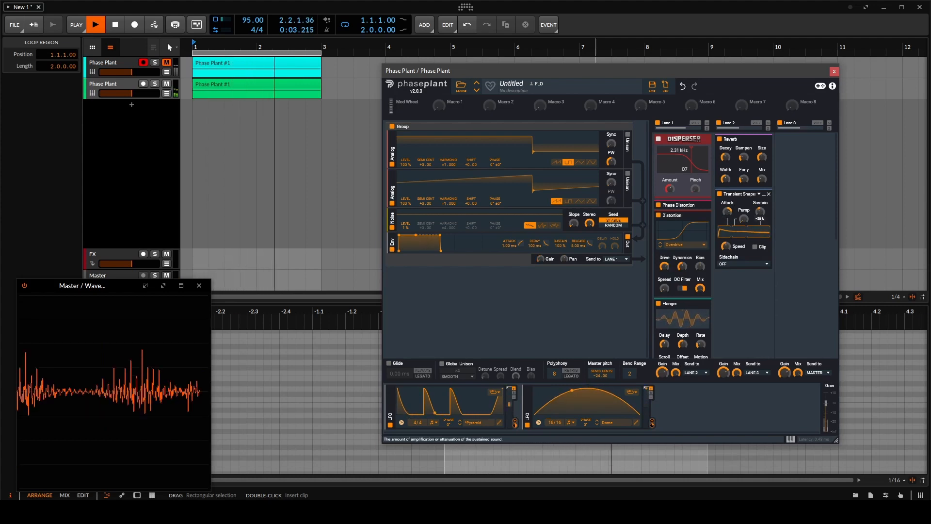
- Reshape the end of the first LFO's curve into a final peak at 100% that falls smoothly to 0% at 4/4
{"action": "left_click", "coordinate": [499, 423]}
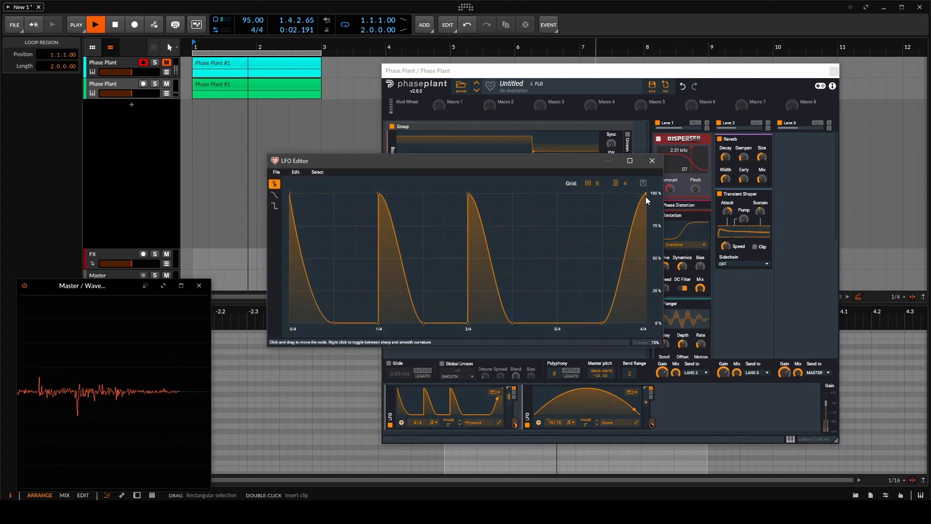
{"action": "left_click_drag", "start_coordinate": [645, 196], "coordinate": [624, 315]}
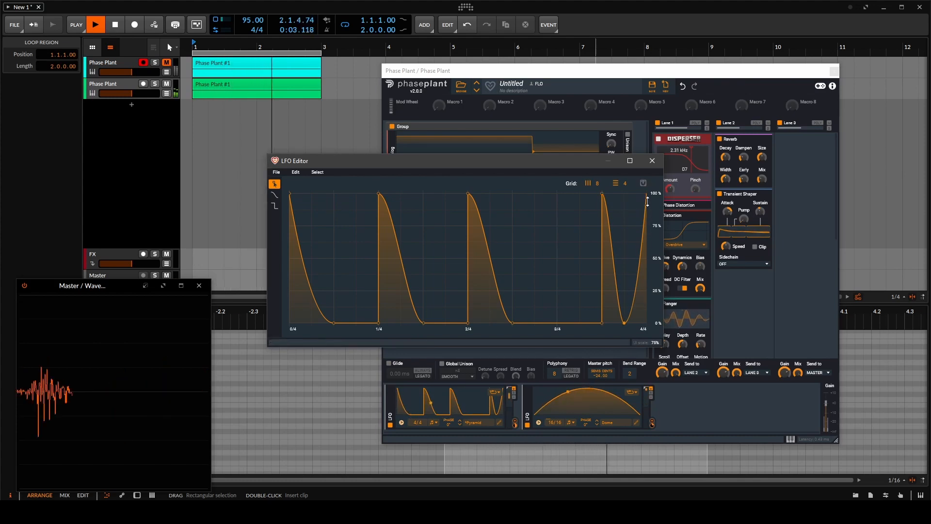
{"action": "left_click_drag", "start_coordinate": [645, 198], "coordinate": [648, 323]}
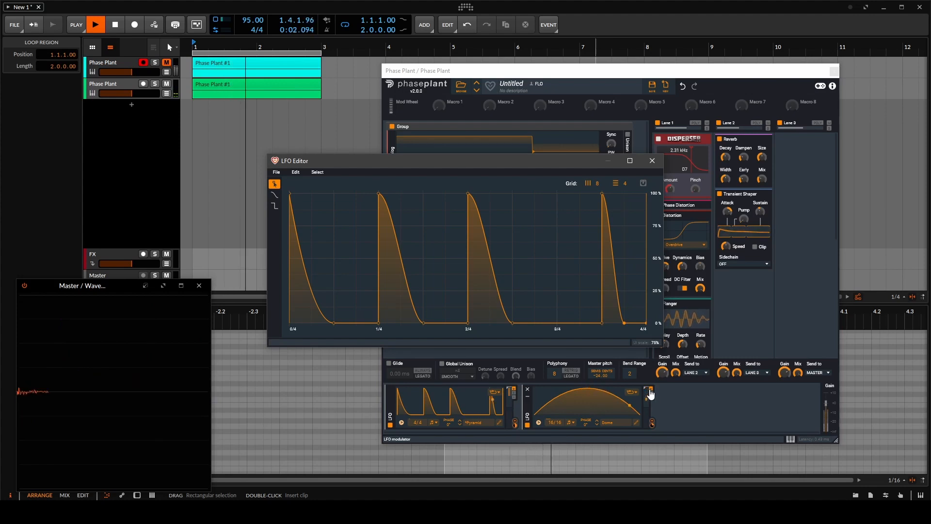
{"action": "double_click", "coordinate": [625, 323]}
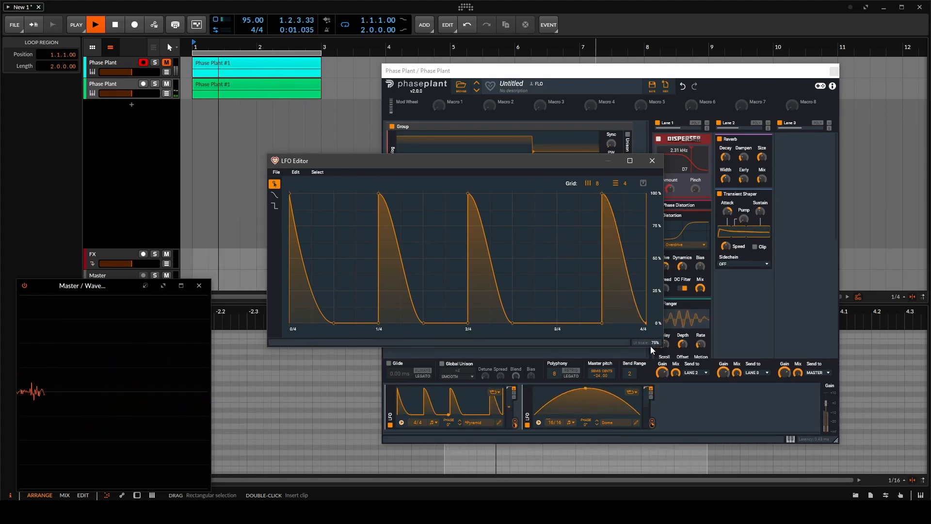
{"action": "left_click", "coordinate": [649, 162]}
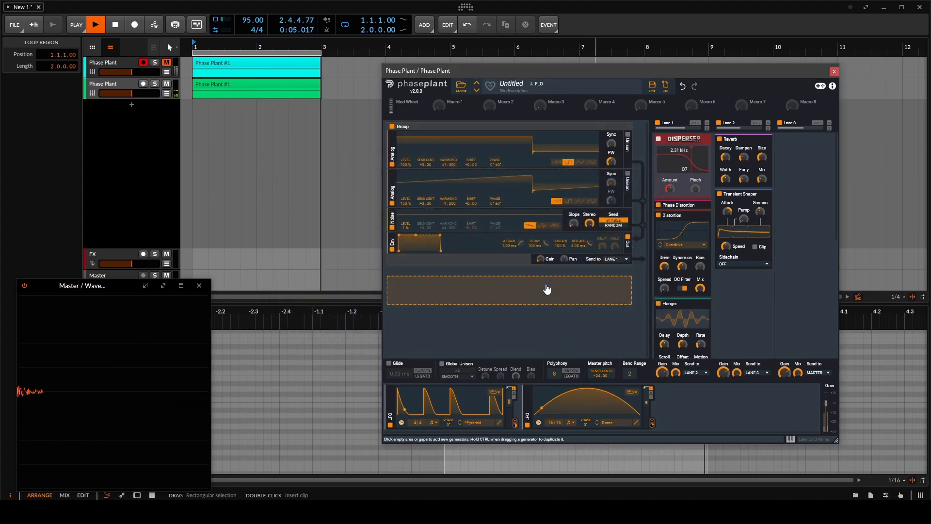
- Try Unison on both Analog generators in the group
{"action": "left_click", "coordinate": [628, 174]}
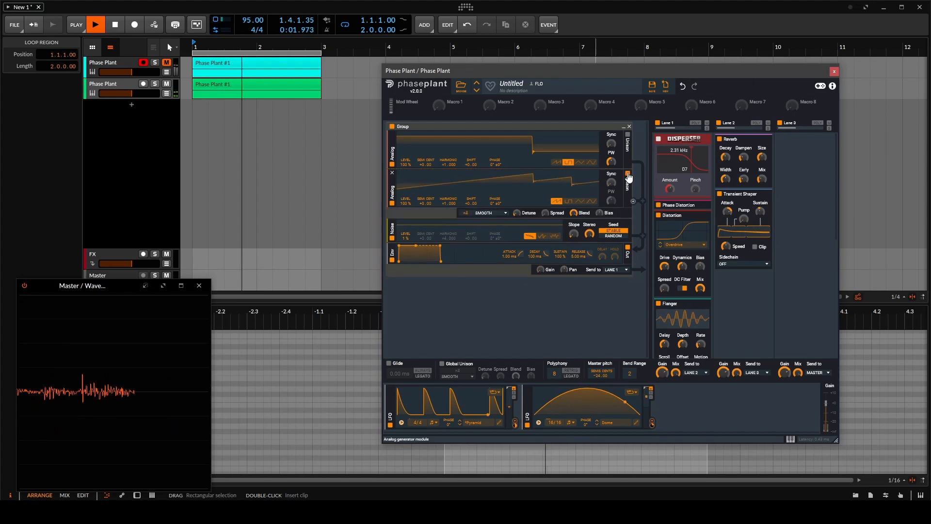
{"action": "left_click", "coordinate": [627, 136]}
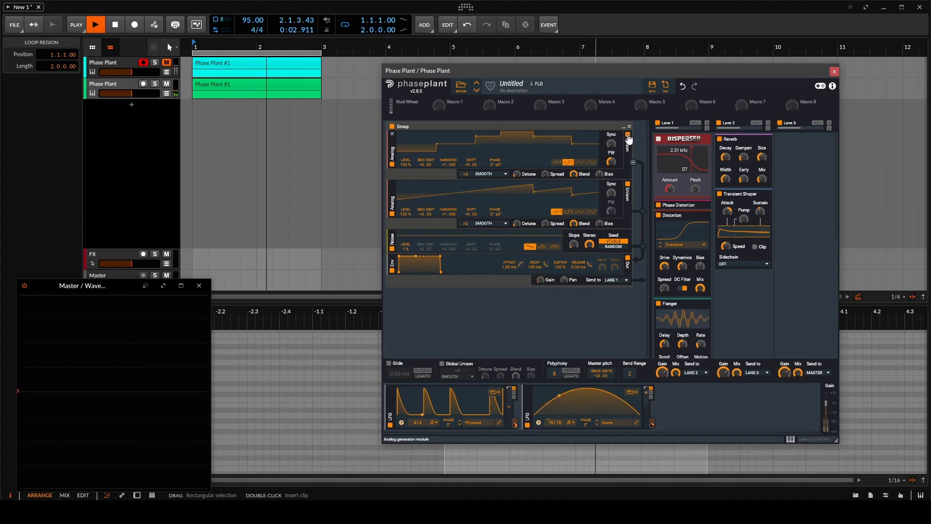
{"action": "left_click", "coordinate": [629, 136]}
{"action": "left_click", "coordinate": [631, 181]}
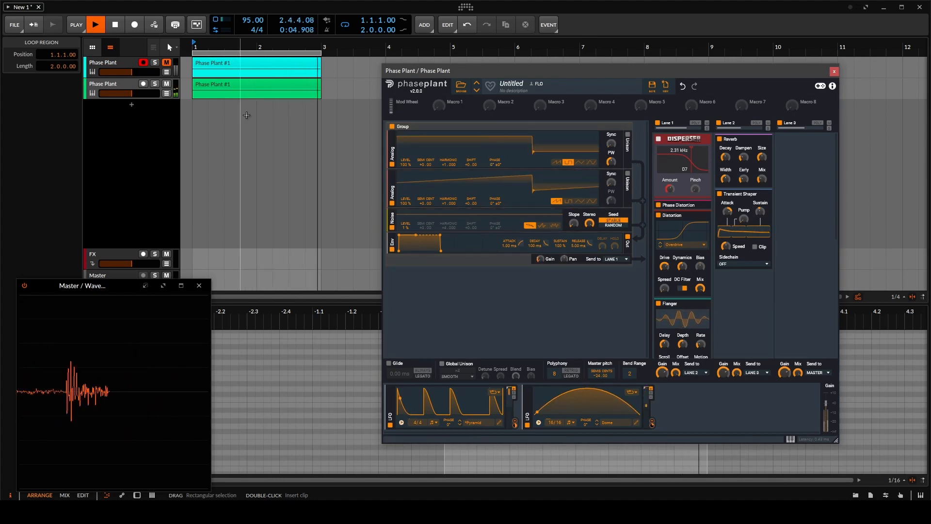
- Duplicate both tracks' clips into bars 3 and 4, and delete the second track's original clip at bar 1
{"action": "scroll", "coordinate": [242, 145], "scroll_direction": "down", "scroll_amount": 2}
{"action": "left_click", "coordinate": [240, 88]}
{"action": "key", "text": "ctrl+d"}
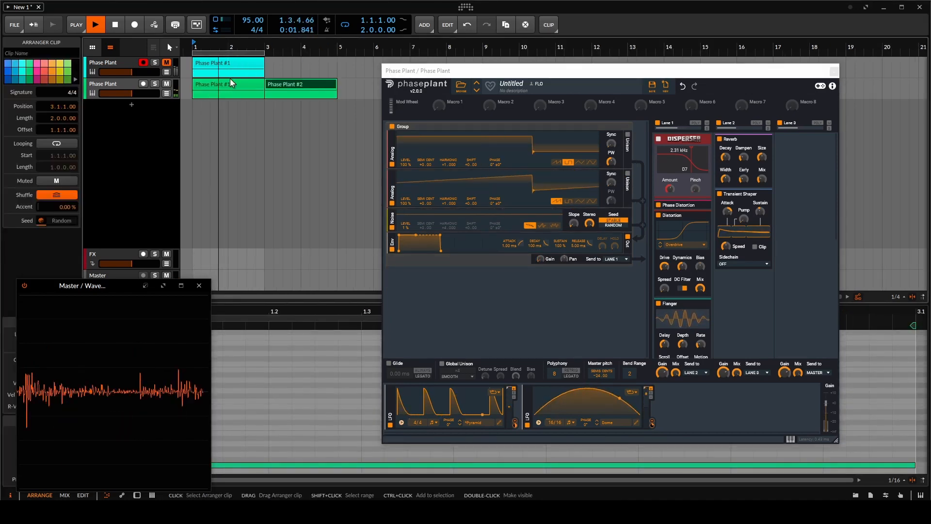
{"action": "left_click", "coordinate": [235, 64]}
{"action": "key", "text": "ctrl+d"}
{"action": "left_click", "coordinate": [224, 81]}
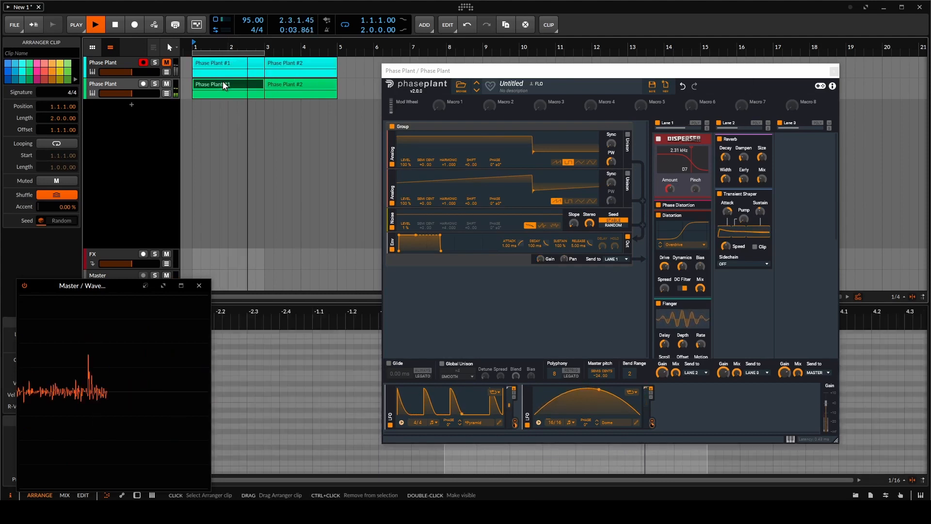
{"action": "key", "text": "Delete"}
- Stop playback, unmute the first Phase Plant track, and extend the arranger loop to four bars
{"action": "key", "text": "space"}
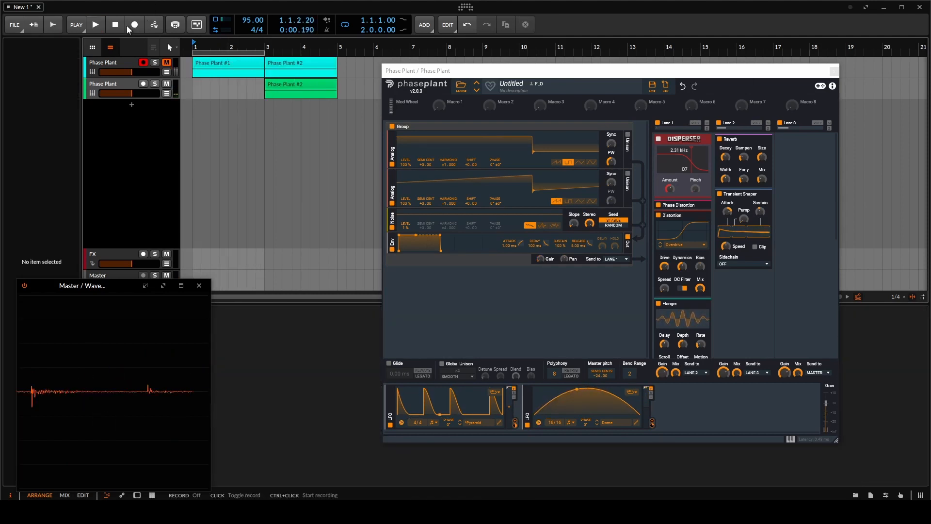
{"action": "left_click", "coordinate": [135, 25]}
{"action": "left_click", "coordinate": [118, 27]}
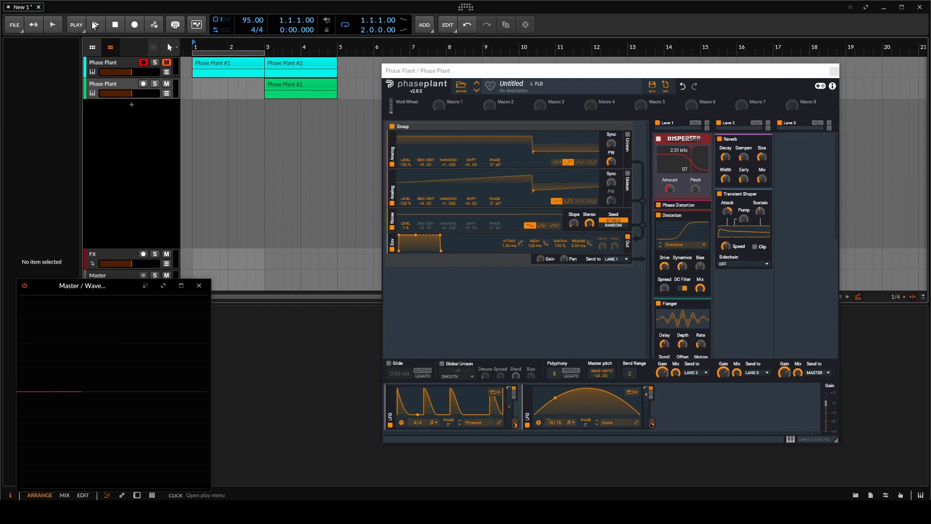
{"action": "left_click", "coordinate": [166, 64]}
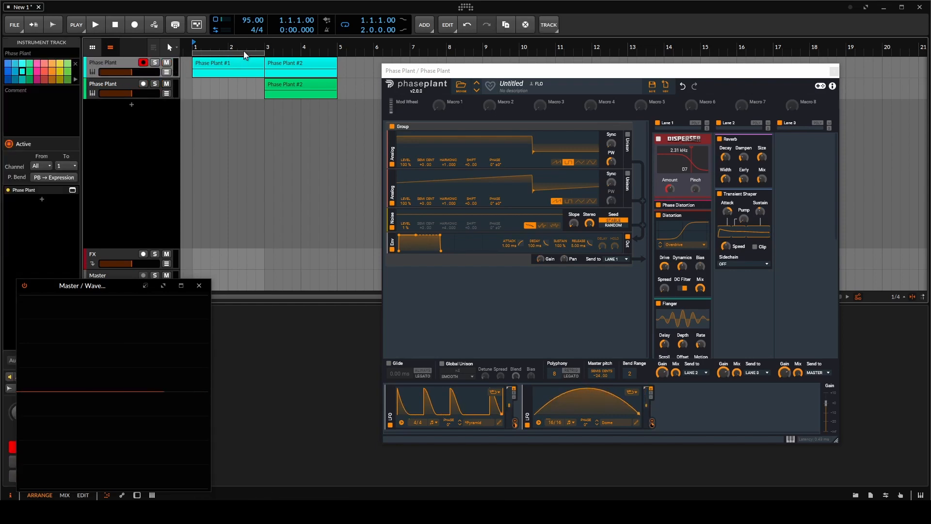
{"action": "left_click_drag", "start_coordinate": [261, 55], "coordinate": [335, 67]}
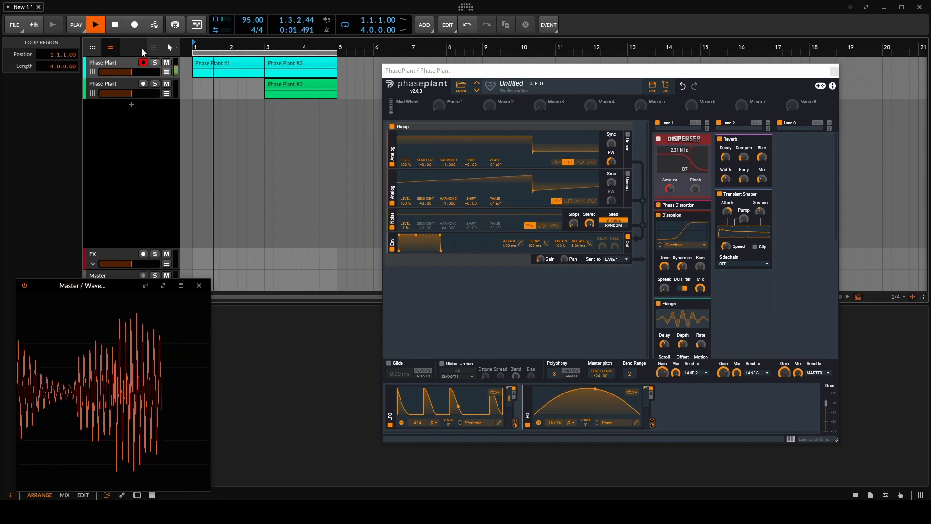
- Set the arranger loop to start at bar 3 with a length of two bars
{"action": "key", "text": "minus"}
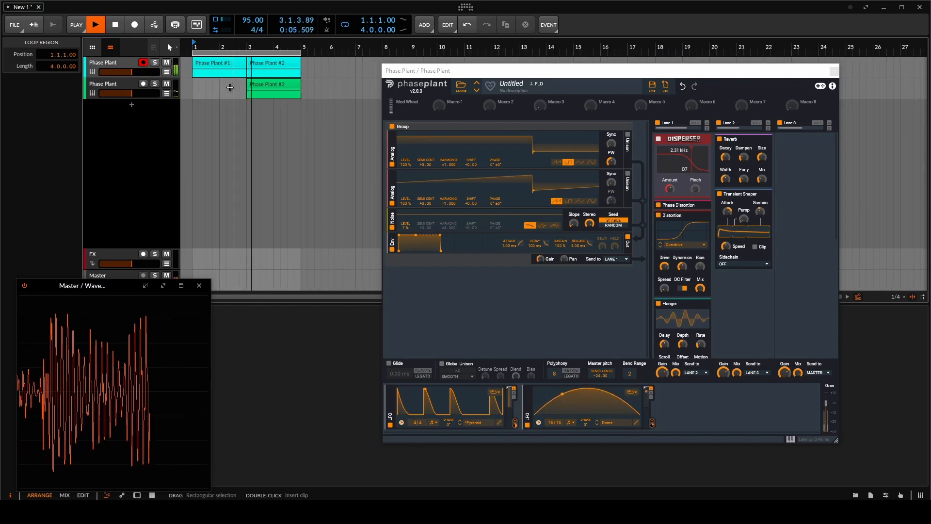
{"action": "key", "text": "minus"}
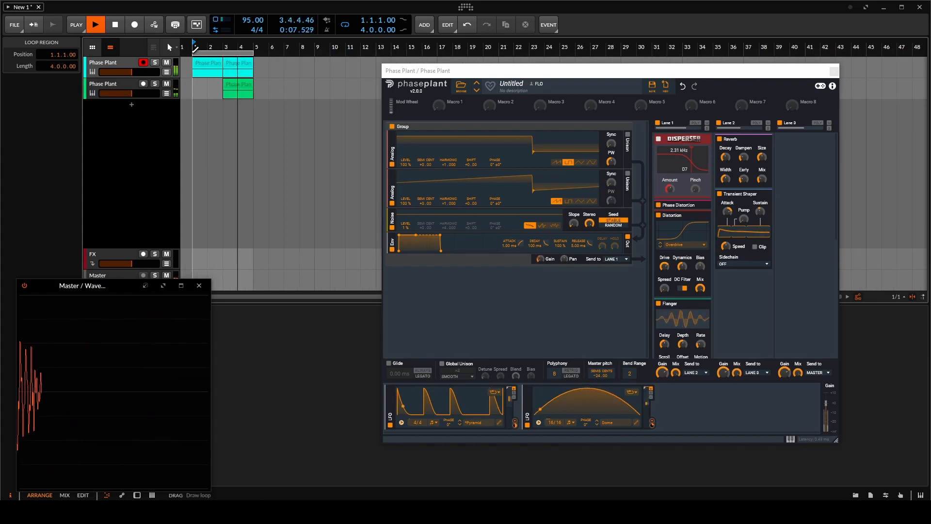
{"action": "left_click_drag", "start_coordinate": [225, 51], "coordinate": [255, 50]}
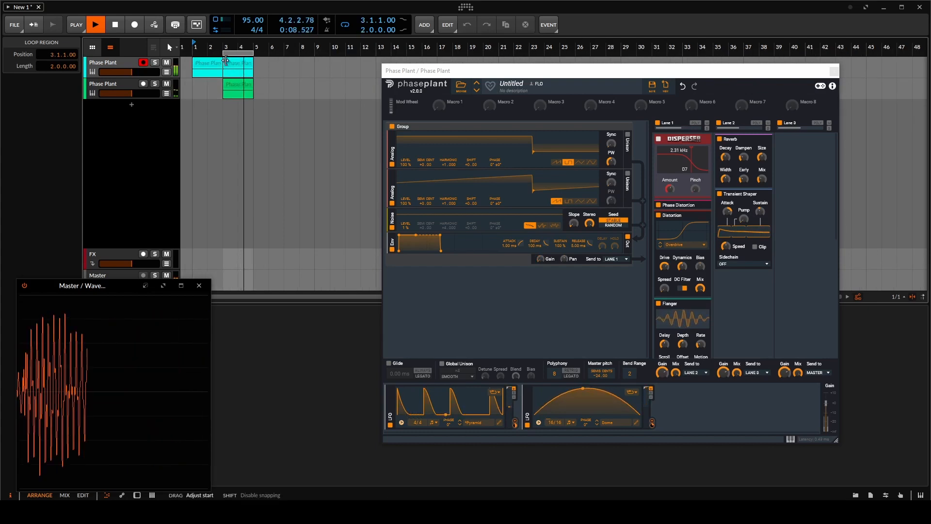
- Fine-tune the Cutoff of the Filter in Lane 1 of the open Phase Plant patch
{"action": "left_click", "coordinate": [117, 88]}
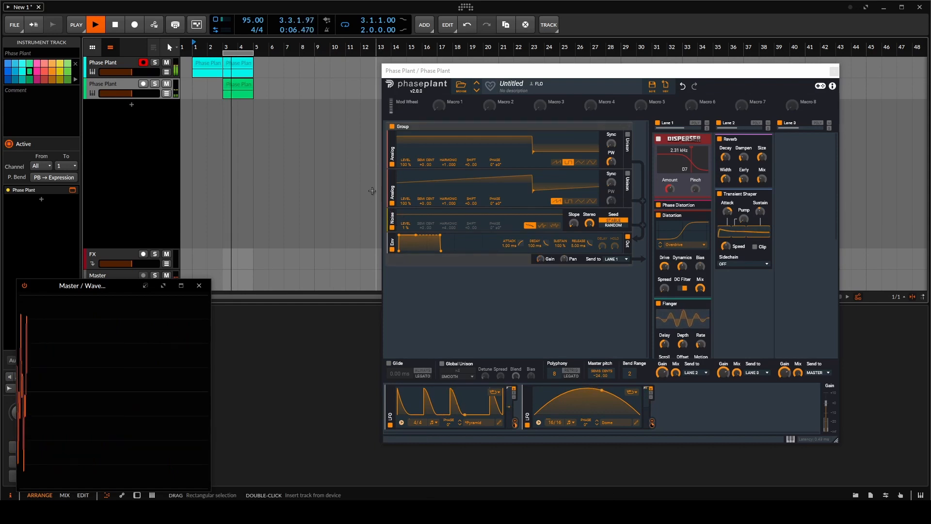
{"action": "left_click", "coordinate": [228, 92]}
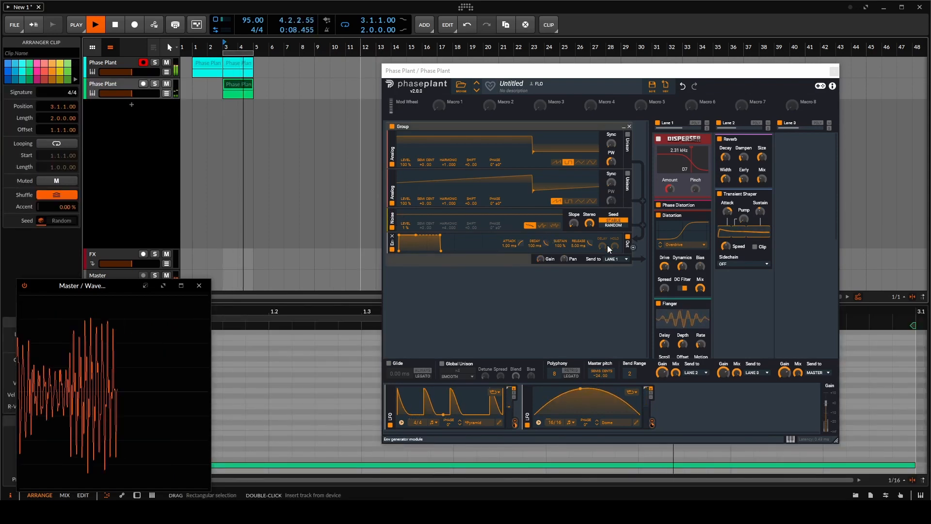
{"action": "scroll", "coordinate": [681, 271], "scroll_direction": "down", "scroll_amount": 4}
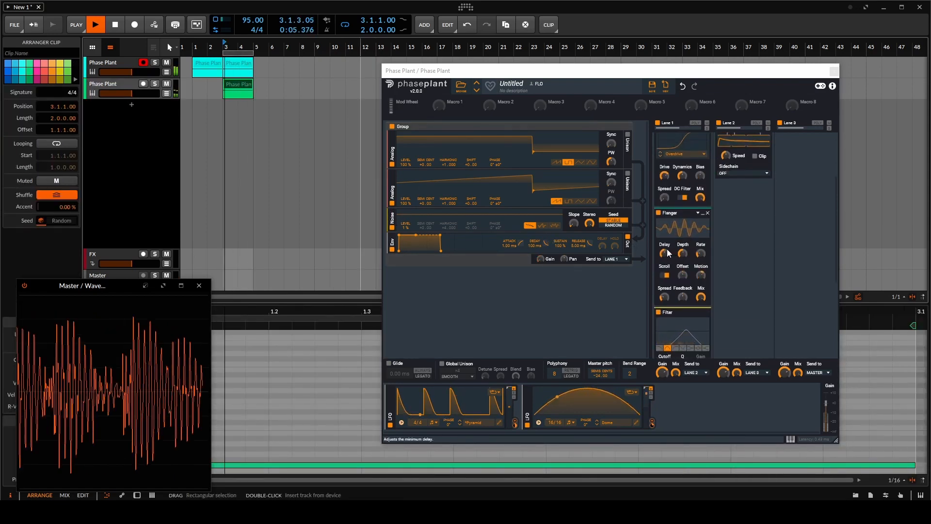
{"action": "scroll", "coordinate": [669, 272], "scroll_direction": "down", "scroll_amount": 3}
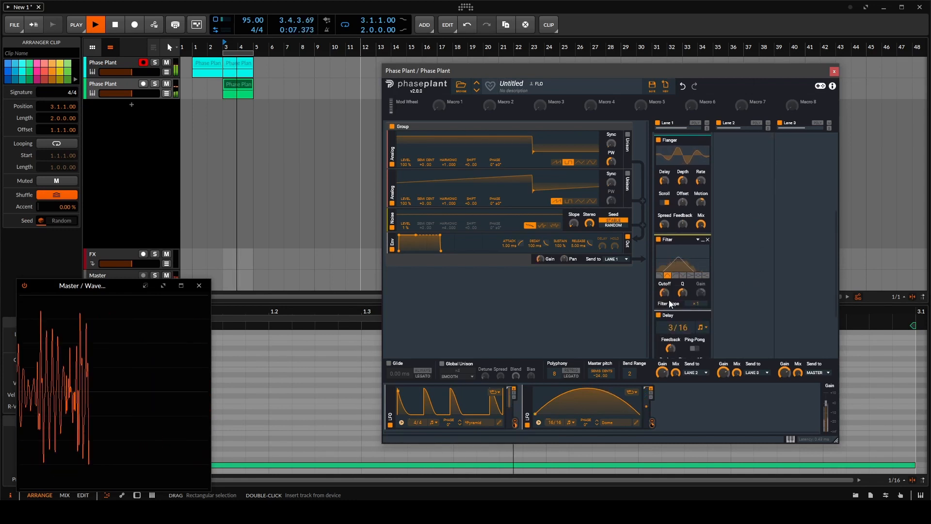
{"action": "scroll", "coordinate": [665, 292], "scroll_direction": "down", "scroll_amount": 2}
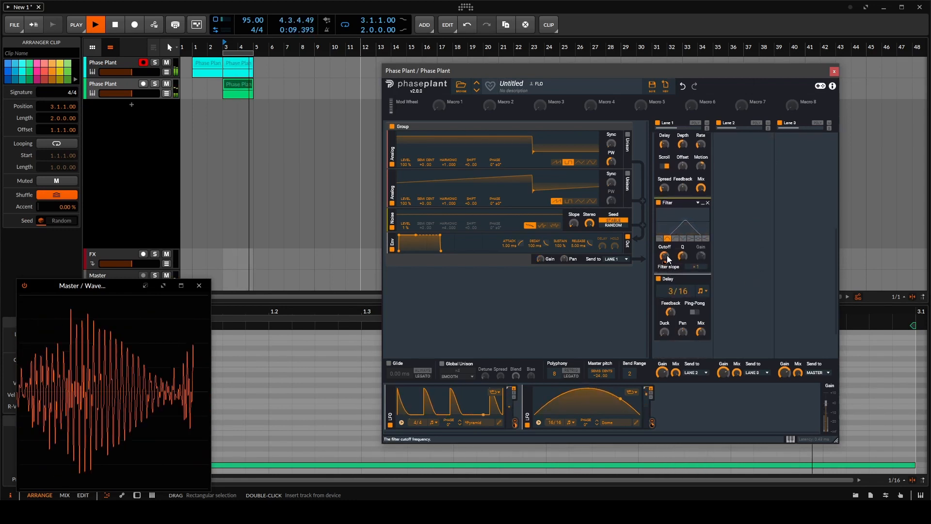
{"action": "left_click_drag", "start_coordinate": [666, 255], "coordinate": [666, 257]}
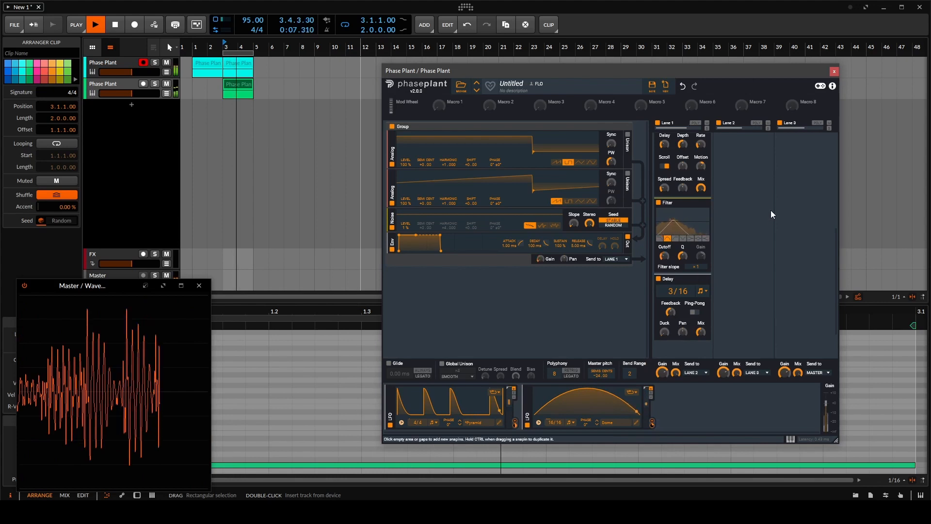
- Add Slice EQ after the Transient Shaper in Lane 2, with a low cut above 100 Hz, a bell boost near 5 kHz and a high-shelf boost
{"action": "scroll", "coordinate": [770, 211], "scroll_direction": "up", "scroll_amount": 5}
{"action": "left_click", "coordinate": [738, 296]}
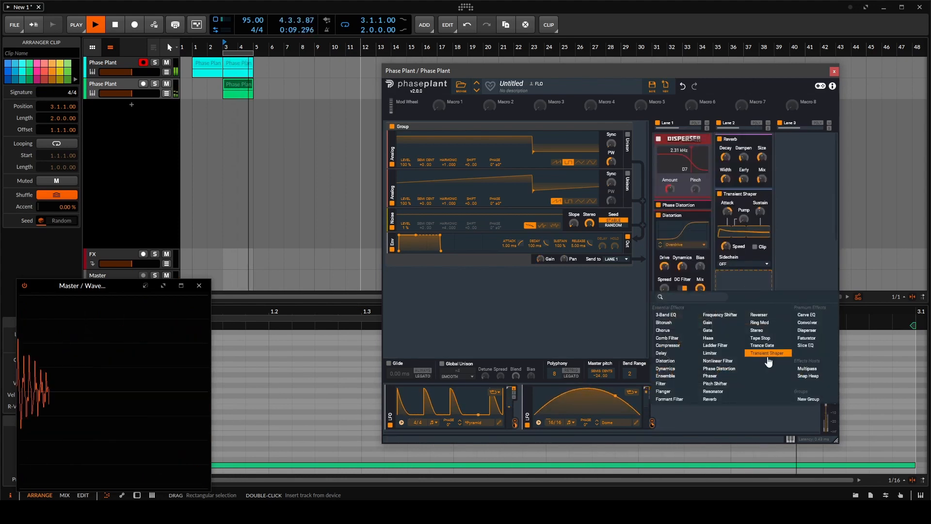
{"action": "left_click", "coordinate": [806, 346]}
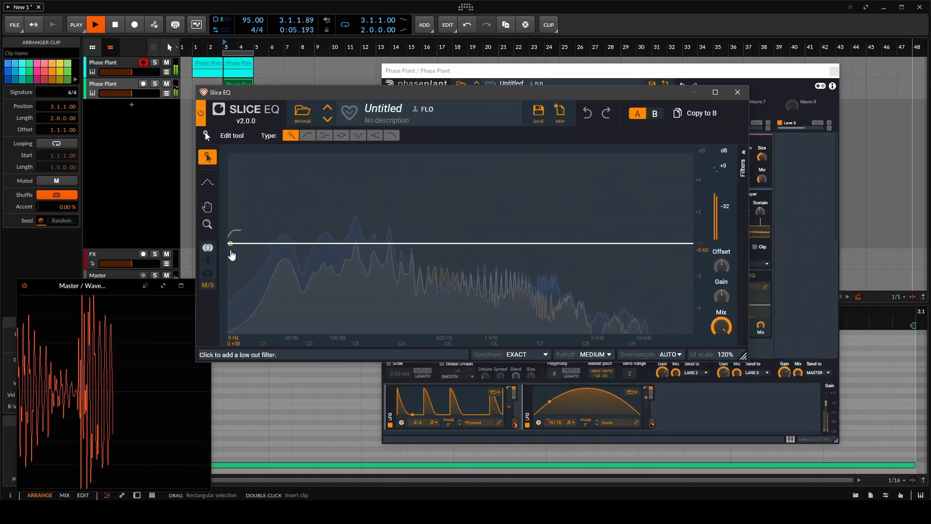
{"action": "left_click_drag", "start_coordinate": [232, 255], "coordinate": [354, 272]}
{"action": "left_click_drag", "start_coordinate": [605, 266], "coordinate": [599, 215]}
{"action": "left_click_drag", "start_coordinate": [669, 246], "coordinate": [513, 236]}
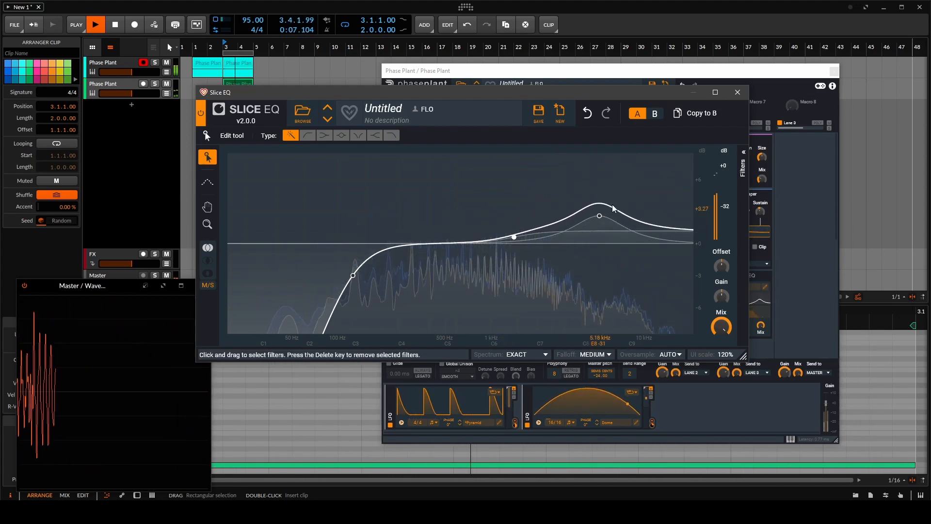
{"action": "left_click", "coordinate": [737, 92]}
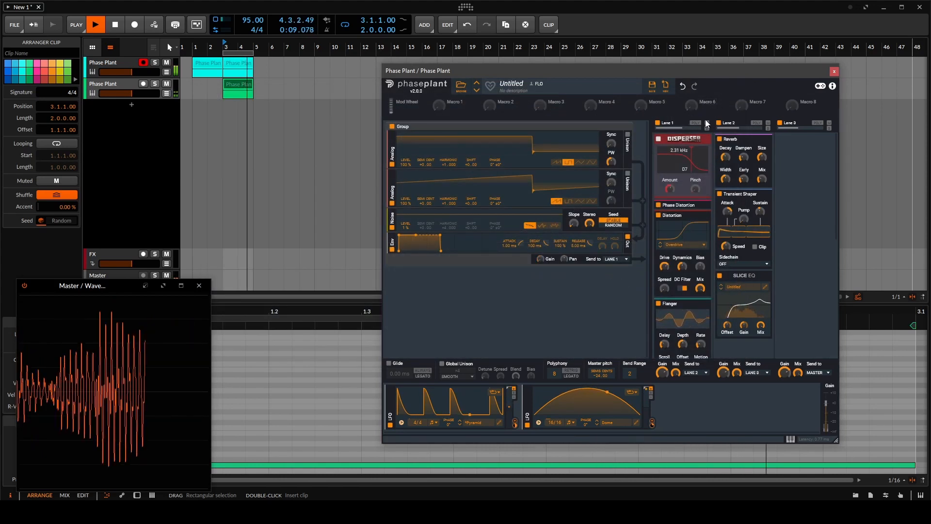
- Add a Limiter to the empty Lane 3
{"action": "scroll", "coordinate": [782, 234], "scroll_direction": "down", "scroll_amount": 3}
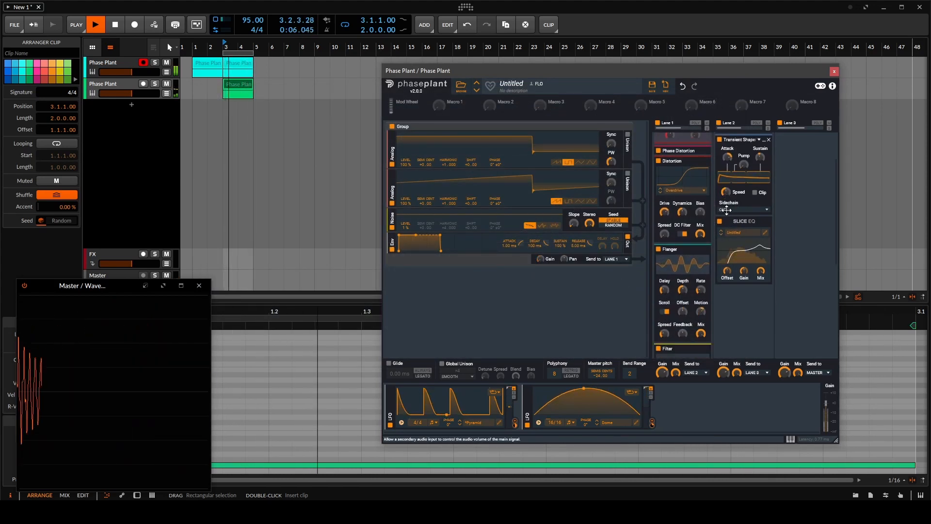
{"action": "scroll", "coordinate": [786, 208], "scroll_direction": "up", "scroll_amount": 3}
{"action": "left_click", "coordinate": [791, 163]}
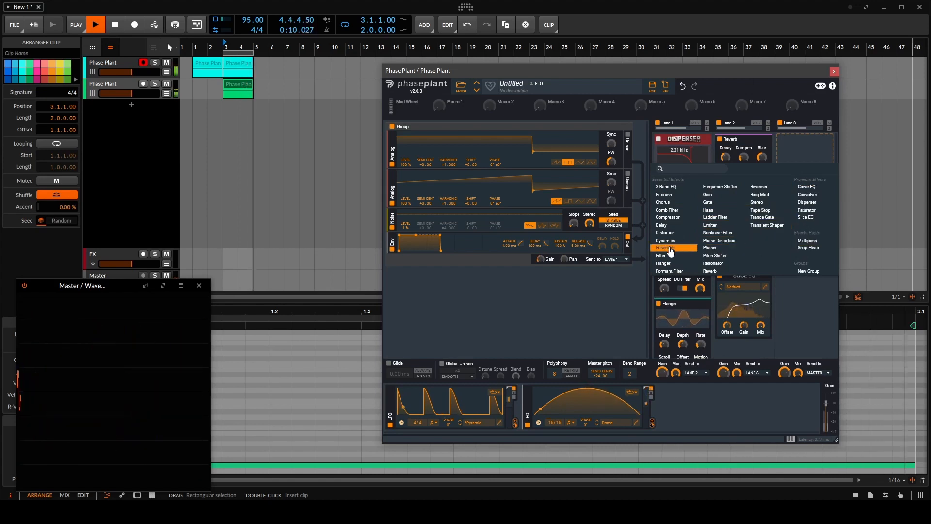
{"action": "left_click", "coordinate": [704, 226]}
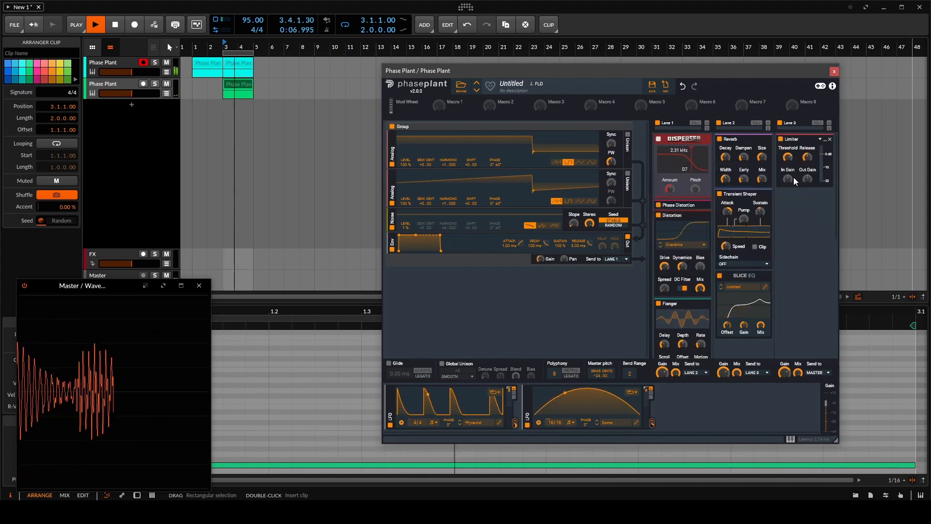
- Adjust the Mix of the Delay at the end of Lane 1
{"action": "left_click", "coordinate": [268, 2]}
{"action": "key", "text": "space"}
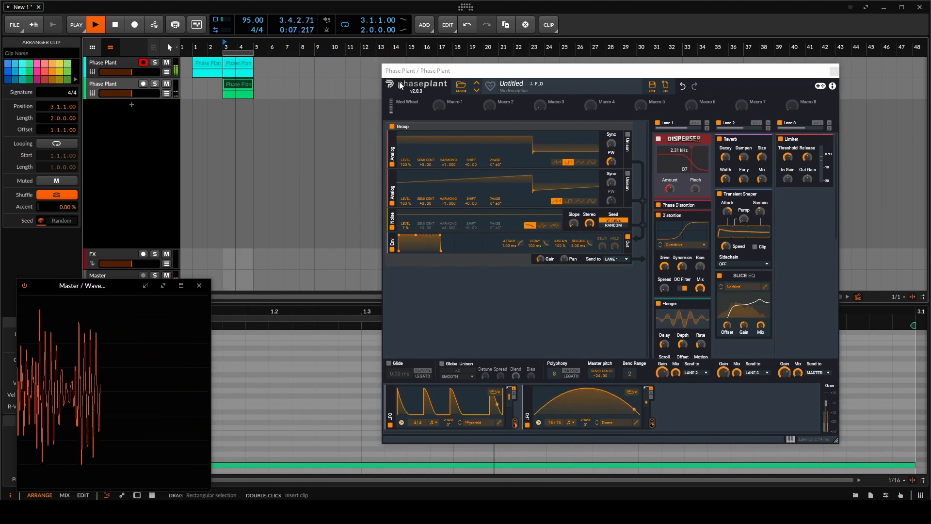
{"action": "scroll", "coordinate": [684, 276], "scroll_direction": "down", "scroll_amount": 5}
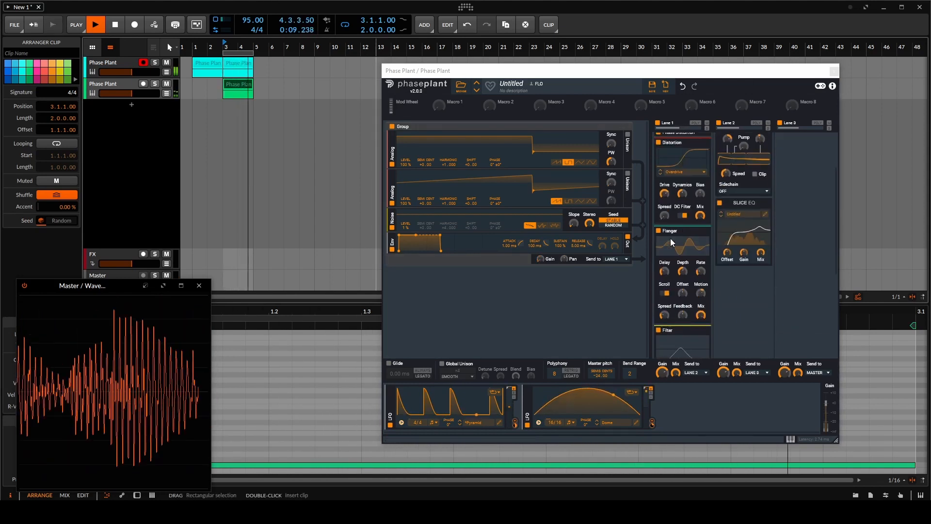
{"action": "left_click", "coordinate": [701, 295]}
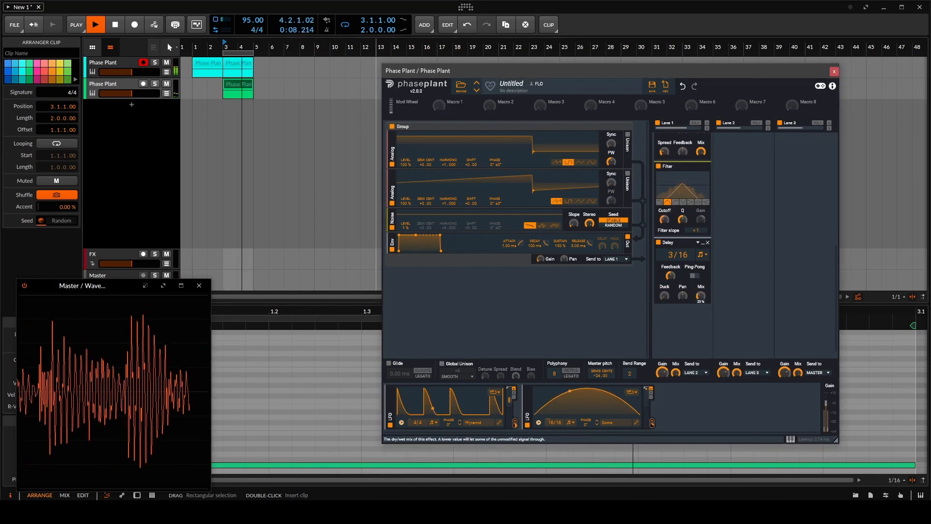
{"action": "left_click_drag", "start_coordinate": [701, 295], "coordinate": [701, 247]}
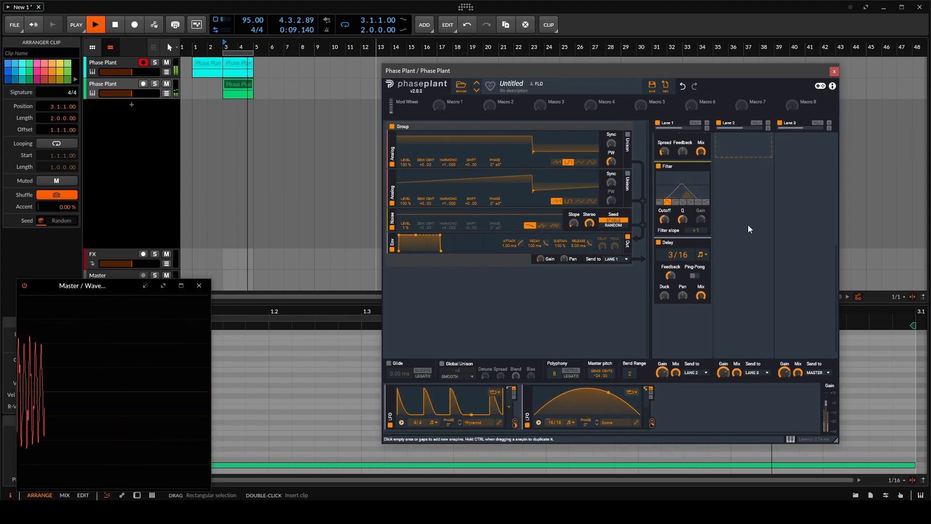
{"action": "scroll", "coordinate": [747, 225], "scroll_direction": "up", "scroll_amount": 5}
{"action": "scroll", "coordinate": [761, 274], "scroll_direction": "up", "scroll_amount": 1}
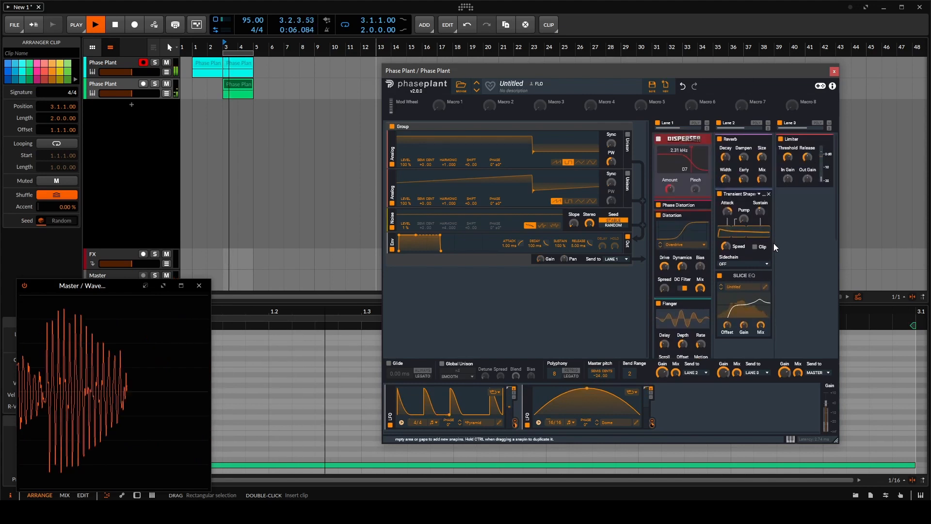
{"action": "mouse_move", "coordinate": [808, 158]}
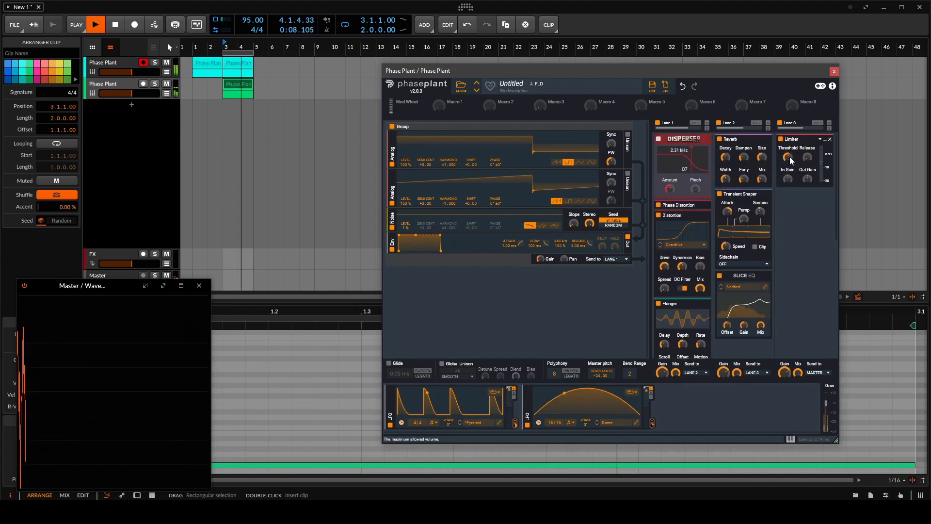
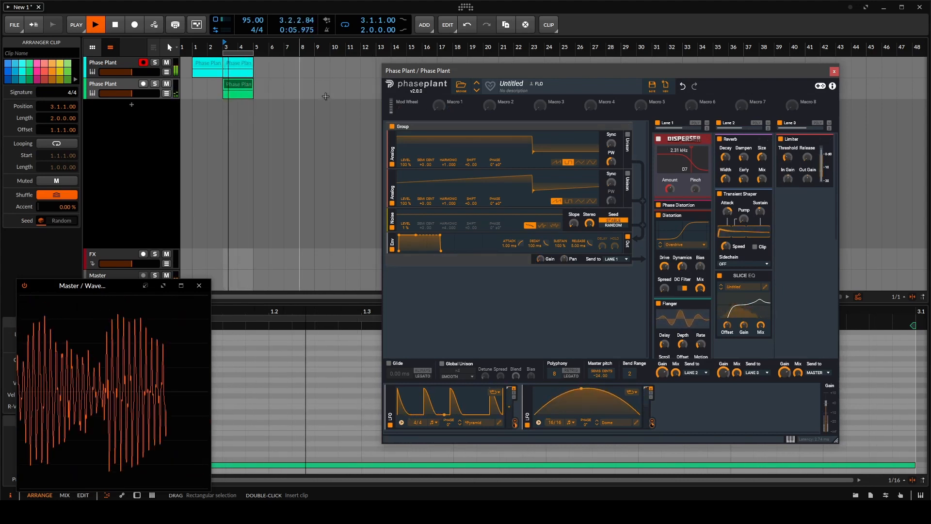
{"action": "left_click", "coordinate": [211, 47]}
{"action": "left_click", "coordinate": [315, 70]}
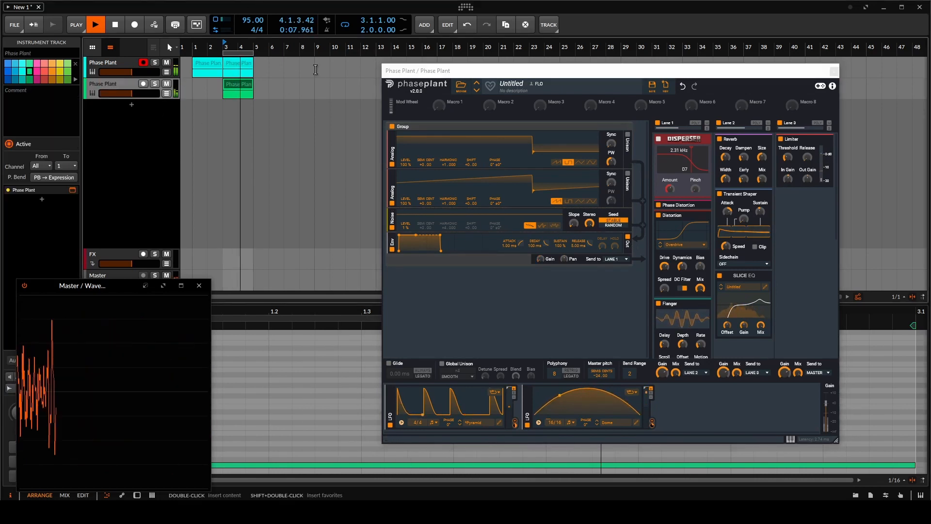
{"action": "left_click", "coordinate": [827, 74]}
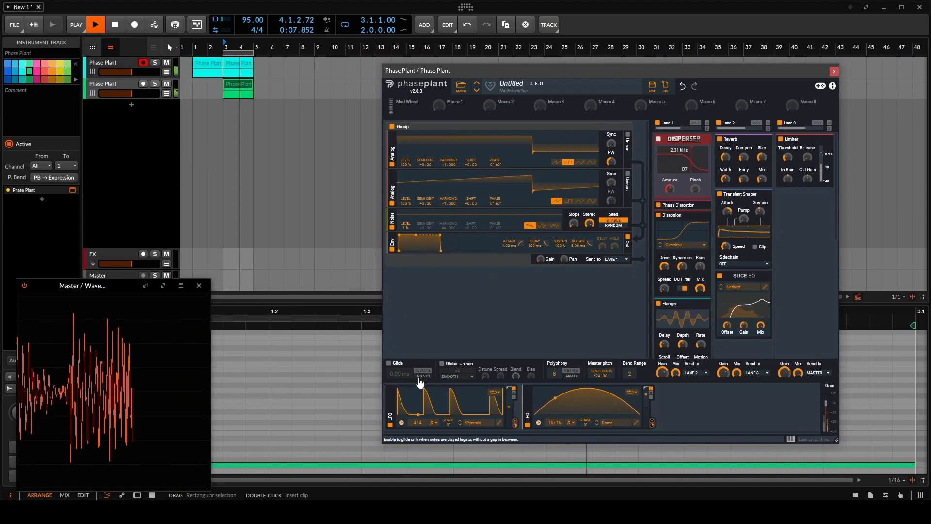
- Stop playback and close the Phase Plant plugin window
{"action": "left_click", "coordinate": [121, 84]}
{"action": "key", "text": "space"}
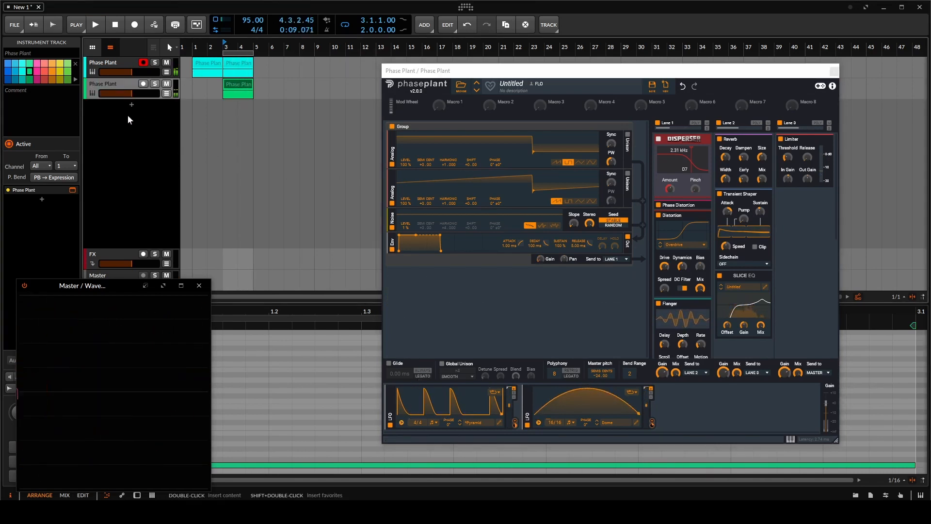
{"action": "left_click", "coordinate": [834, 71]}
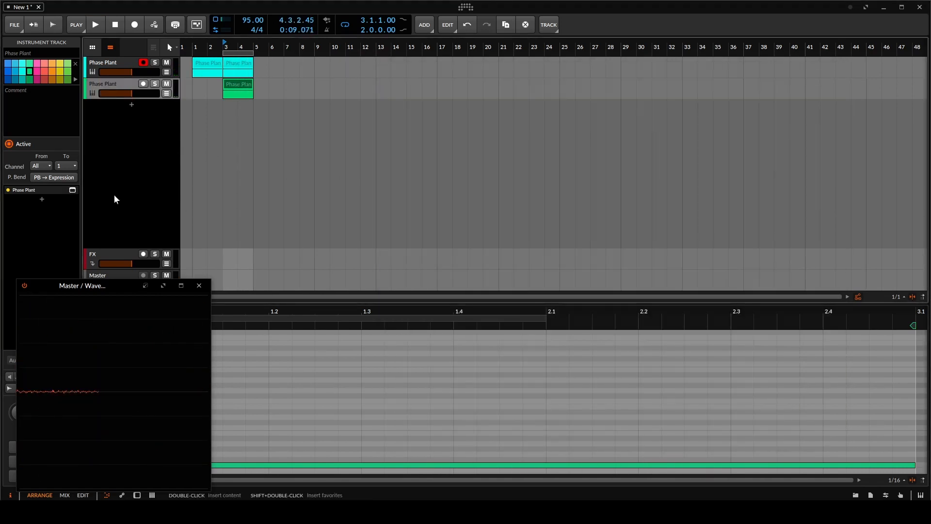
- Open the sample browser and search all sample locations for "flo kick"
{"action": "left_click", "coordinate": [855, 496]}
{"action": "left_click", "coordinate": [860, 54]}
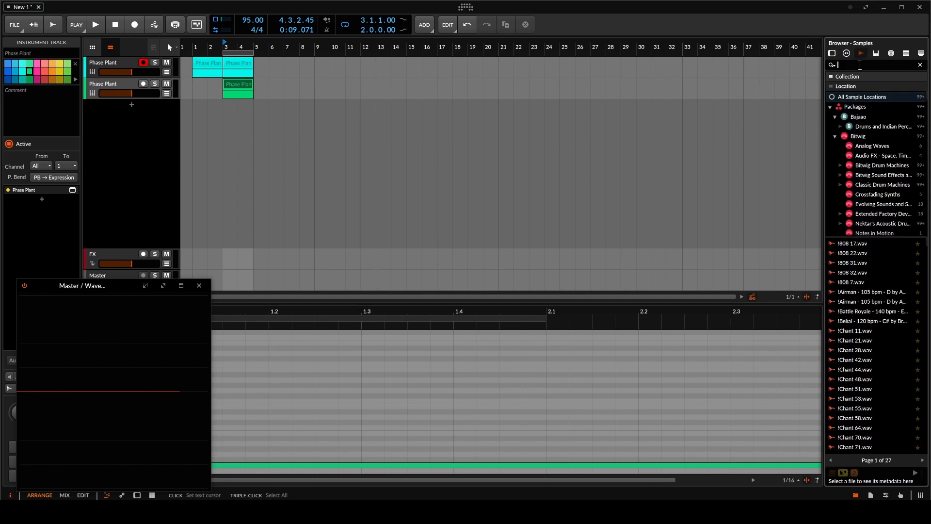
{"action": "left_click", "coordinate": [860, 65]}
{"action": "type", "text": "flo kick"}
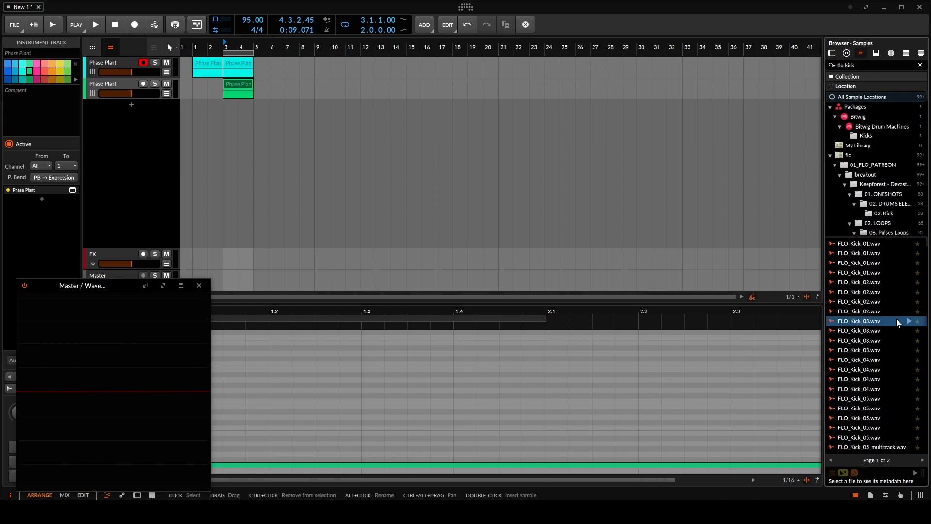
- Audition the FLO_Kick_03, FLO_Kick_04 and FLO_Kick_05 samples to compare the kick sounds
{"action": "left_click", "coordinate": [902, 322]}
{"action": "left_click", "coordinate": [889, 331]}
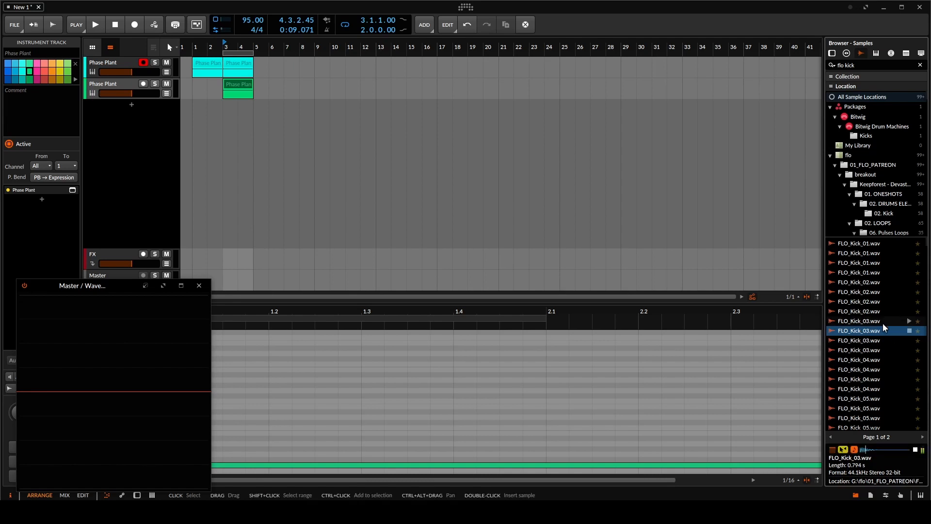
{"action": "left_click", "coordinate": [873, 341]}
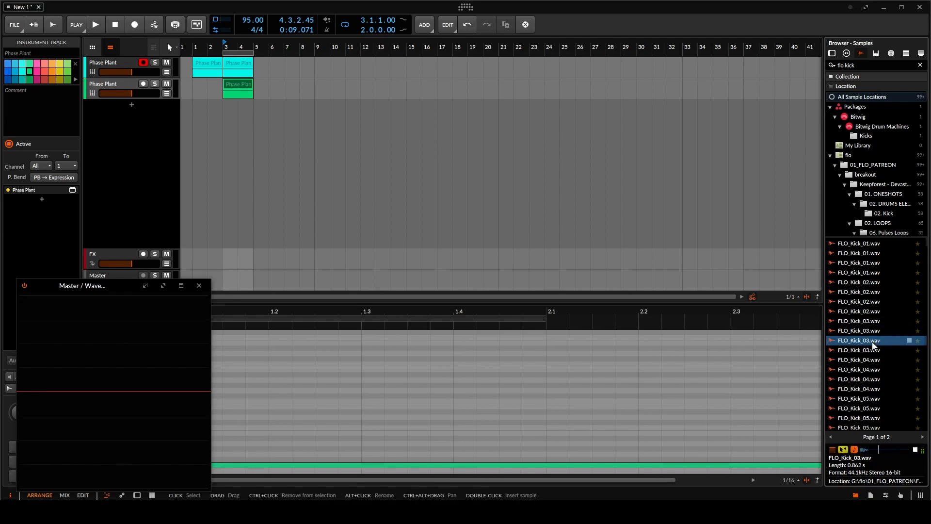
{"action": "left_click", "coordinate": [869, 350]}
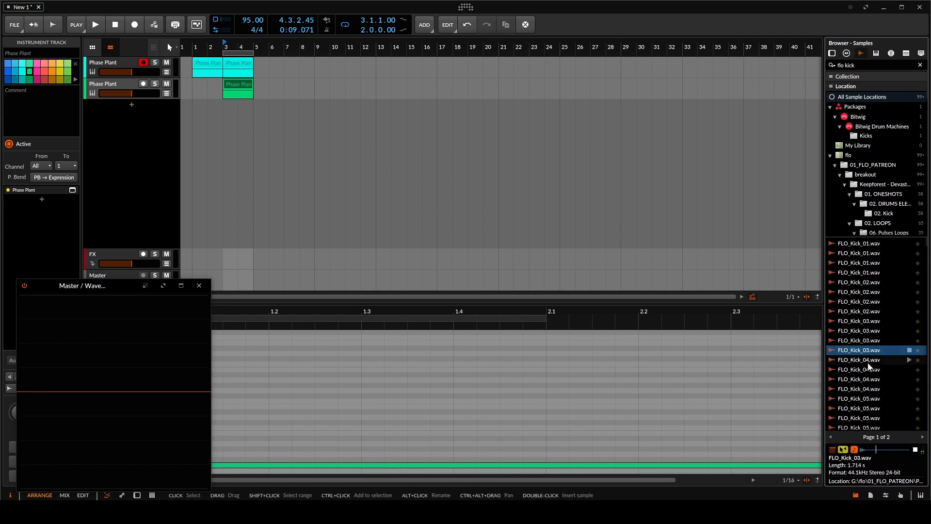
{"action": "left_click", "coordinate": [868, 363]}
{"action": "scroll", "coordinate": [868, 363], "scroll_direction": "down", "scroll_amount": 1}
{"action": "left_click", "coordinate": [868, 364]}
{"action": "scroll", "coordinate": [868, 365], "scroll_direction": "down", "scroll_amount": 2}
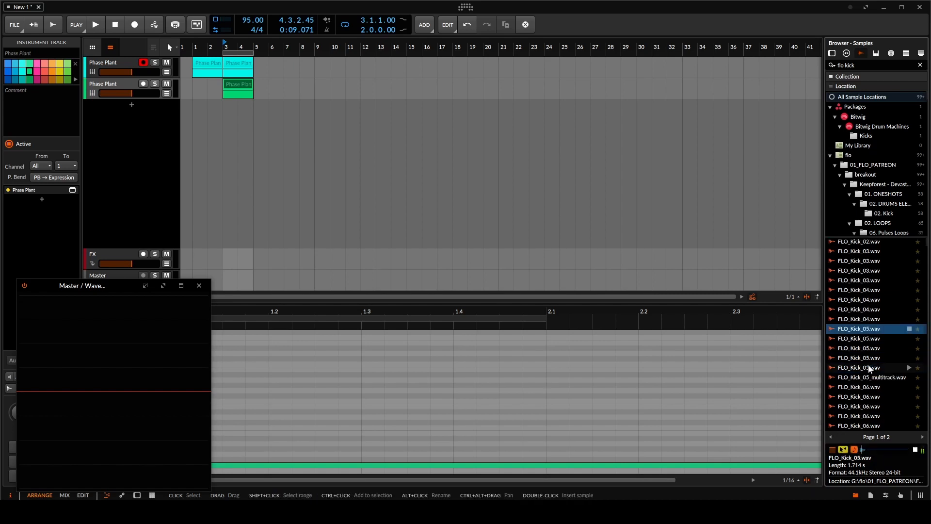
{"action": "left_click", "coordinate": [866, 341]}
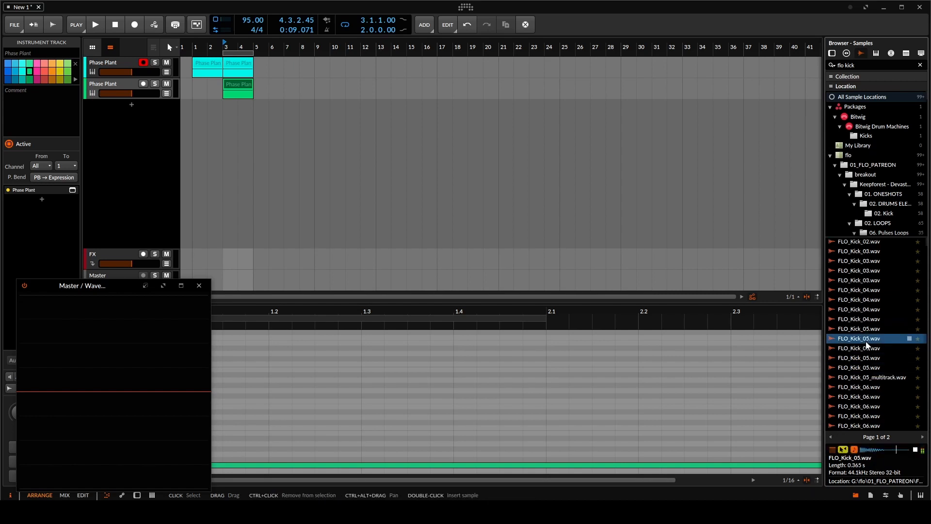
{"action": "left_click", "coordinate": [868, 349]}
{"action": "left_click", "coordinate": [865, 358]}
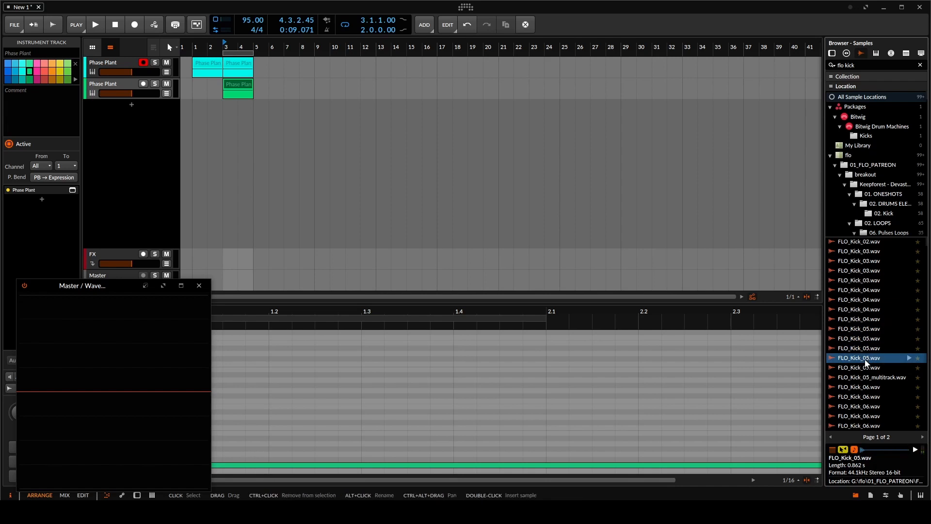
{"action": "left_click", "coordinate": [864, 367]}
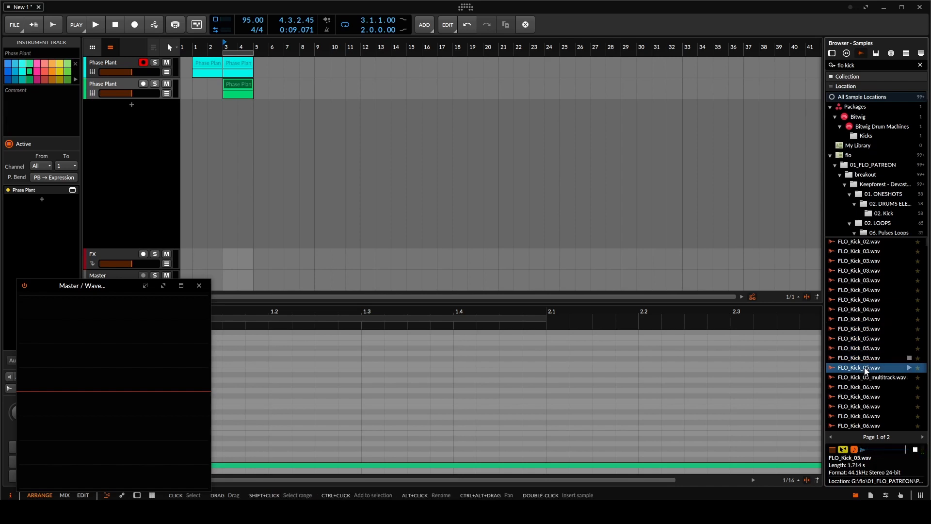
- Audition the first FLO_Kick_06.wav and place it at bar 3 on a new audio track below the second Phase Plant track
{"action": "left_click", "coordinate": [862, 386]}
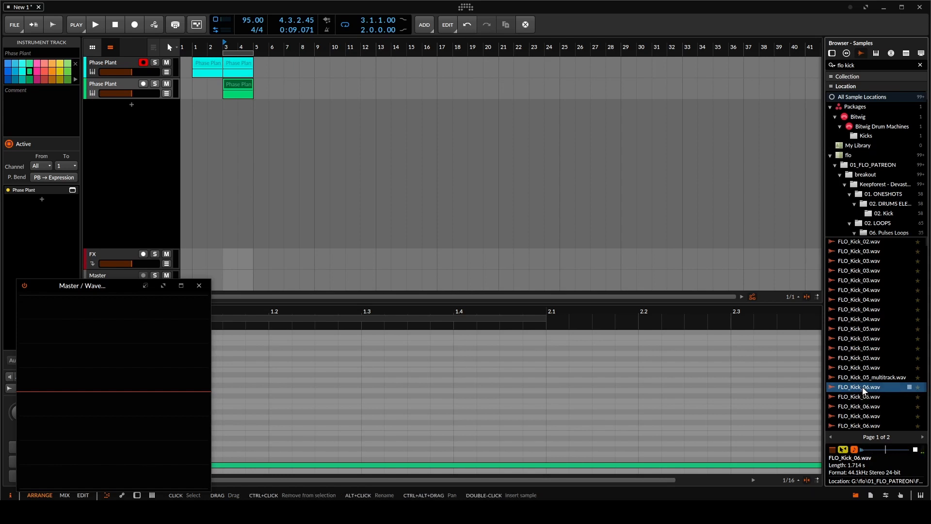
{"action": "left_click_drag", "start_coordinate": [863, 390], "coordinate": [179, 164]}
{"action": "left_click_drag", "start_coordinate": [228, 120], "coordinate": [228, 119]}
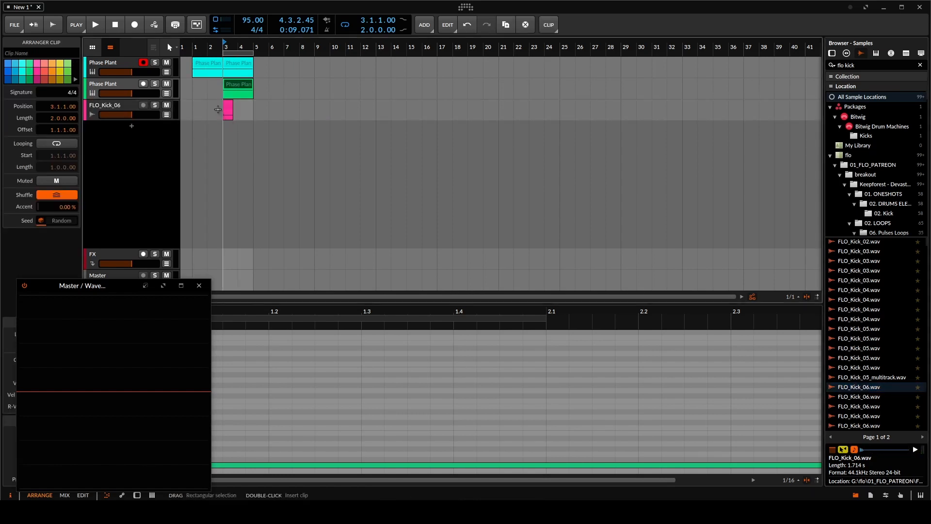
- Shorten the FLO_Kick_06 clip at bar 3 to a length of 0.0.2.00 and duplicate it once directly behind
{"action": "scroll", "coordinate": [219, 109], "scroll_direction": "up", "scroll_amount": 8}
{"action": "left_click", "coordinate": [327, 106]}
{"action": "scroll", "coordinate": [327, 107], "scroll_direction": "down", "scroll_amount": 2}
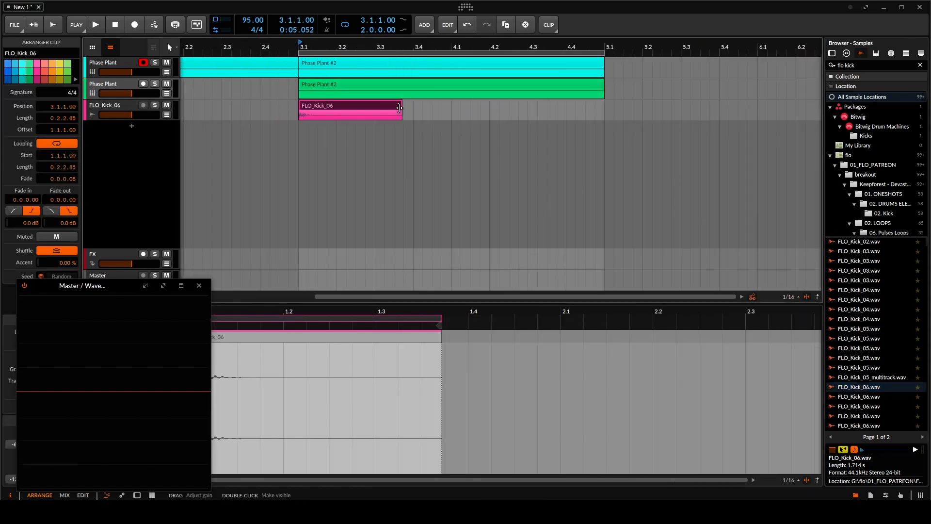
{"action": "left_click_drag", "start_coordinate": [402, 108], "coordinate": [318, 109]}
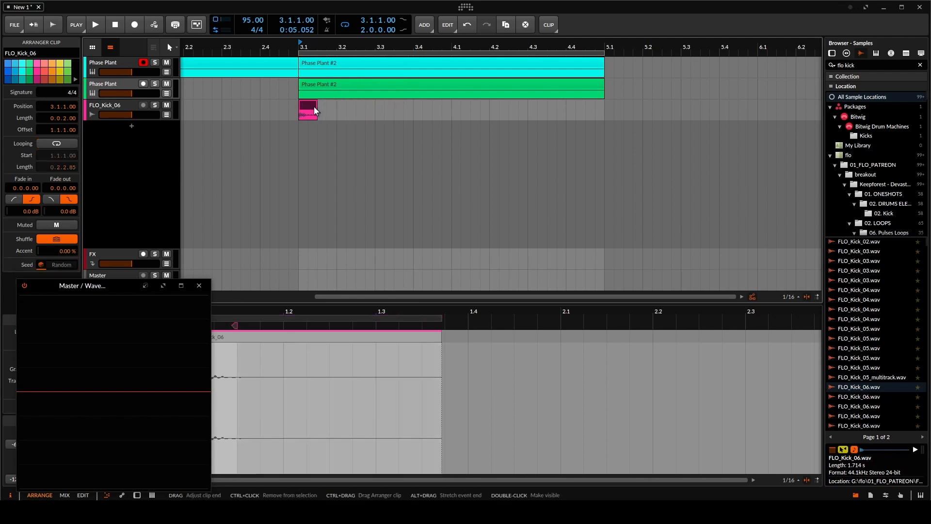
{"action": "left_click", "coordinate": [334, 108]}
{"action": "left_click", "coordinate": [312, 104]}
{"action": "key", "text": "ctrl+d"}
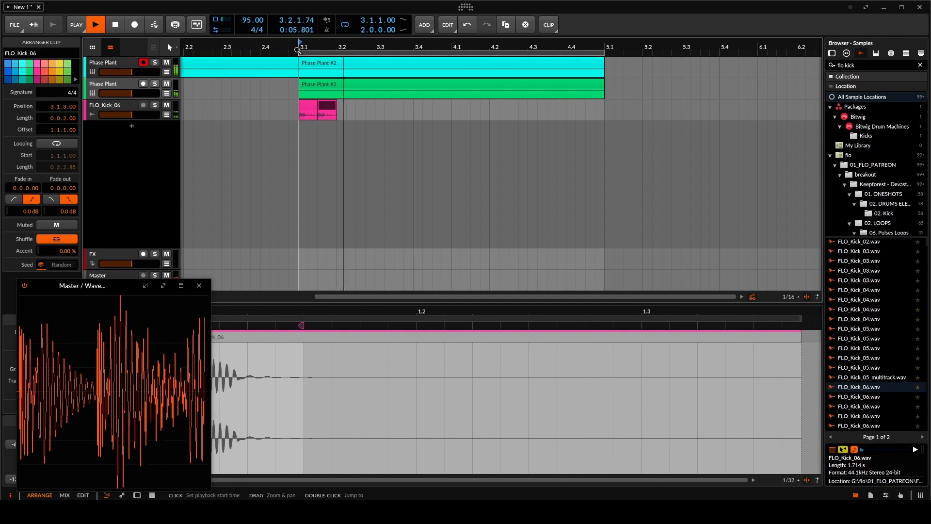
- Play the arrangement from bar 3 and set the FLO_Kick_06 track volume to about -3.4 dB
{"action": "key", "text": "space"}
{"action": "left_click_drag", "start_coordinate": [124, 118], "coordinate": [141, 115]}
{"action": "key", "text": "space"}
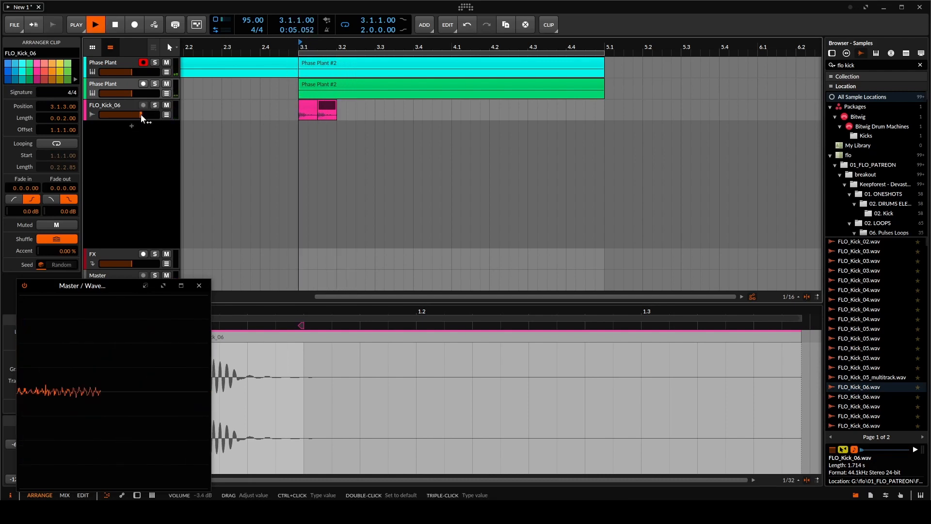
{"action": "key", "text": "space"}
- Fill the rest of bar 3 with repeated copies of the kick clip and play the steady pattern back
{"action": "key", "text": "ctrl+d"}
{"action": "key", "text": "ctrl+d"}
{"action": "key", "text": "ctrl+d"}
{"action": "key", "text": "ctrl+d"}
{"action": "key", "text": "ctrl+d"}
{"action": "key", "text": "ctrl+d"}
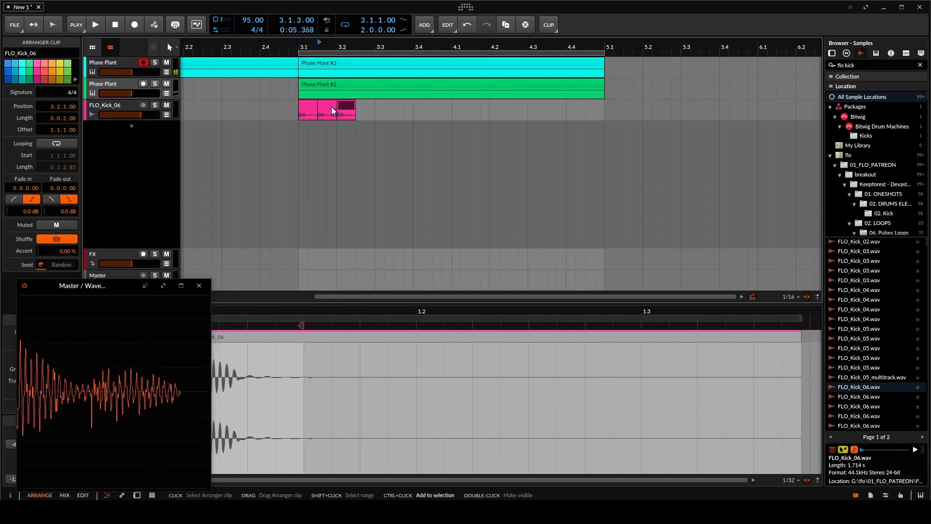
{"action": "key", "text": "space"}
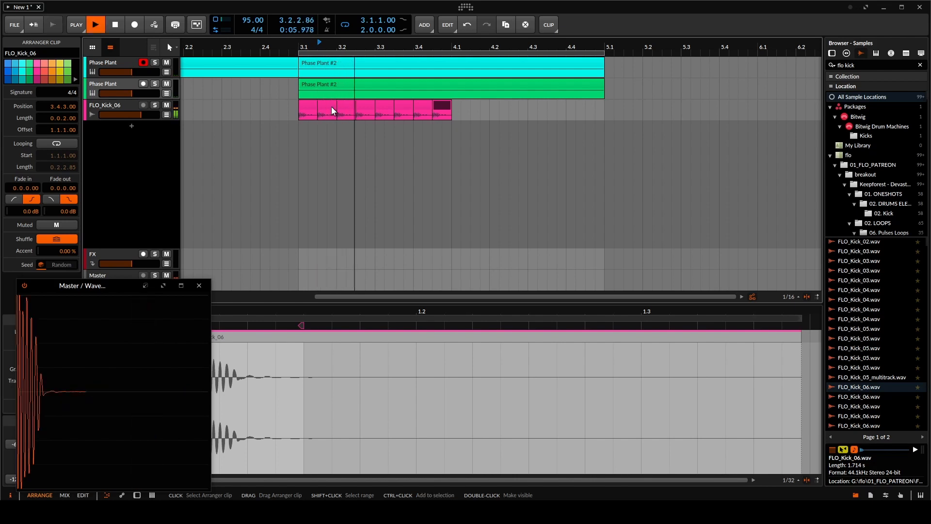
{"action": "left_click", "coordinate": [282, 45]}
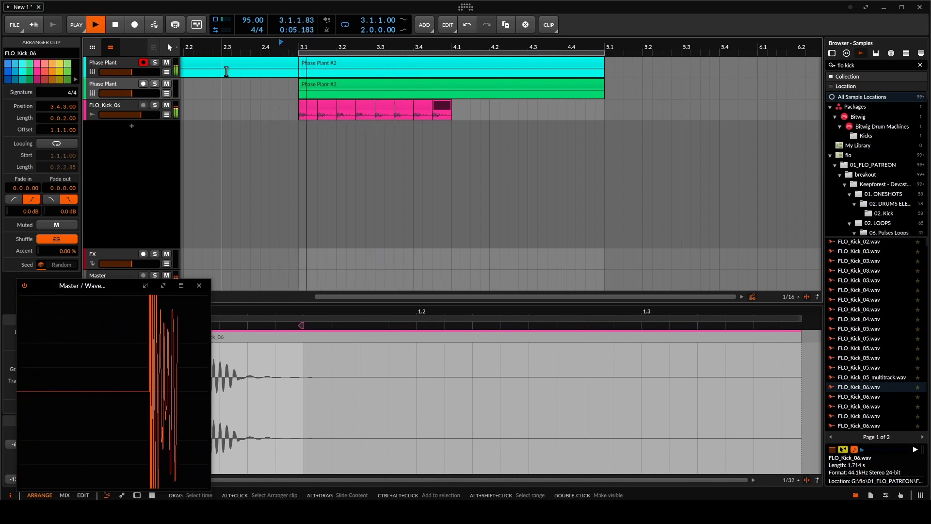
- Stop playback and delete every duplicated kick clip in bar 3 except the first one
{"action": "left_click", "coordinate": [326, 104]}
{"action": "key", "text": "space"}
{"action": "left_click", "coordinate": [442, 103], "text": "shift"}
{"action": "key", "text": "Delete"}
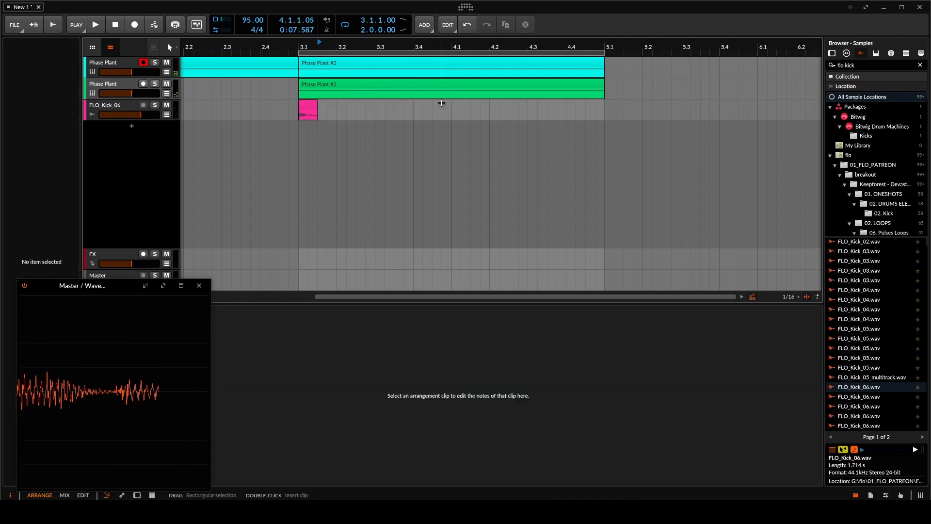
- Copy the kick clip to 3.1.2, 3.2.1 and 3.2.3 to start a syncopated kick rhythm
{"action": "left_click", "coordinate": [310, 104]}
{"action": "key", "text": "ctrl+d"}
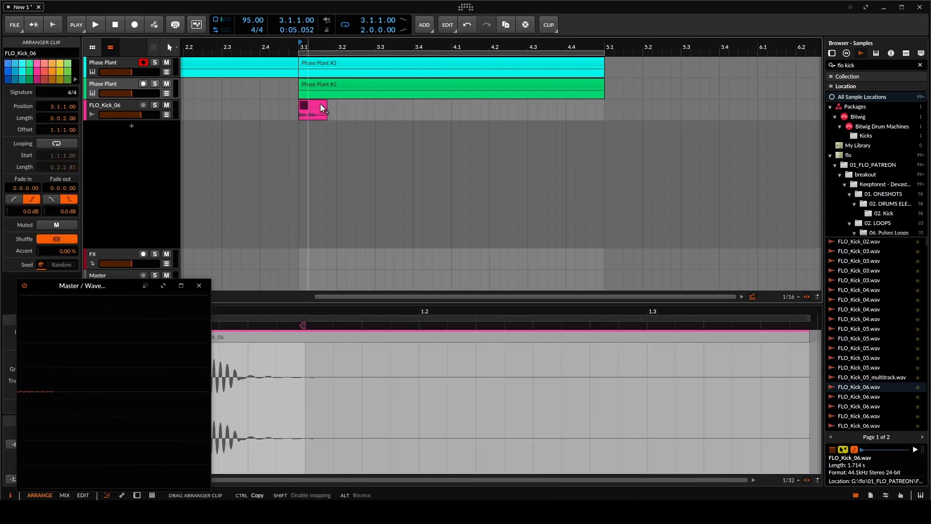
{"action": "left_click_drag", "start_coordinate": [317, 106], "coordinate": [358, 106]}
{"action": "key", "text": "ctrl+d"}
{"action": "key", "text": "ctrl+d"}
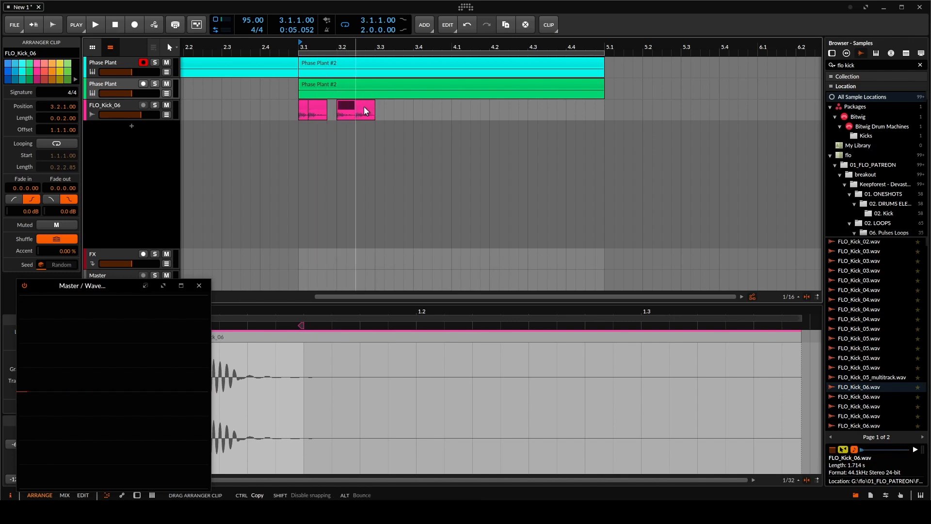
- Continue the kick rhythm with copies from 3.2.4 through beats 3 and 4 of bar 3, ending at 4.1.1
{"action": "key", "text": "ctrl+d"}
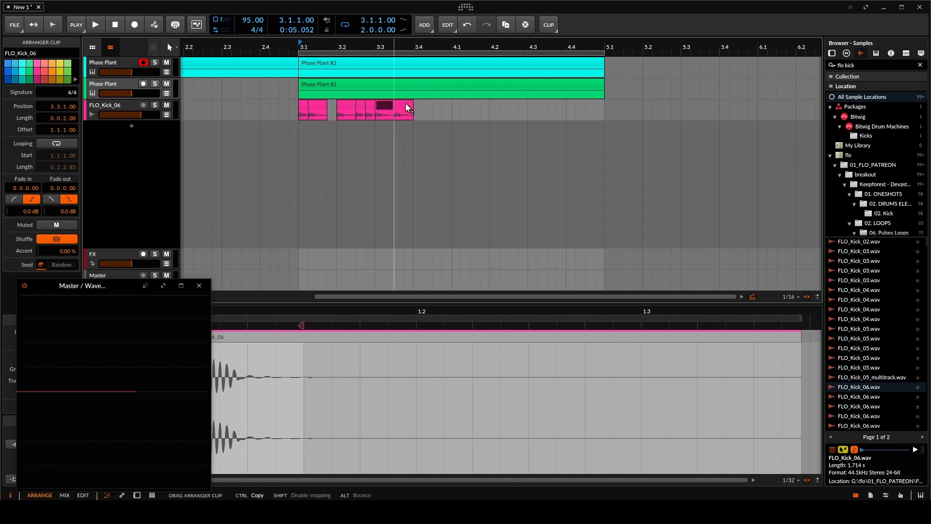
{"action": "key", "text": "ctrl+d"}
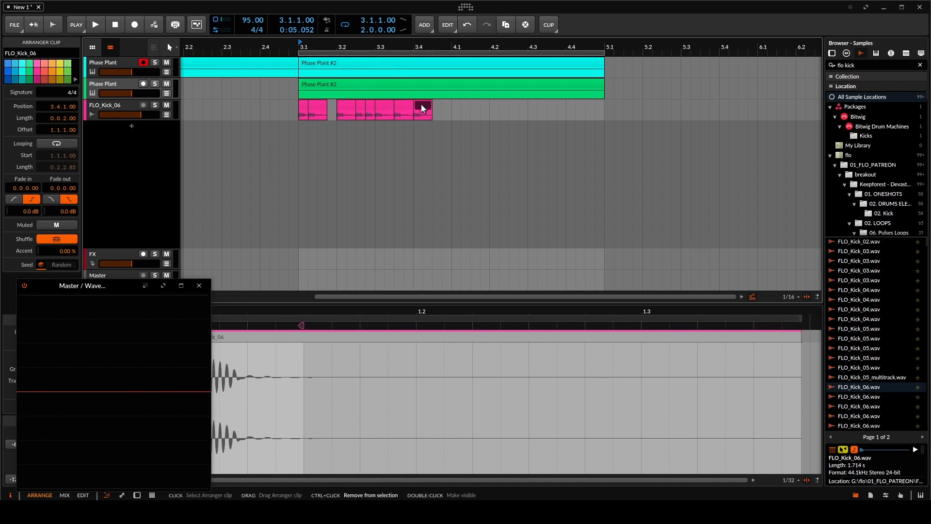
{"action": "key", "text": "ctrl+d"}
{"action": "left_click_drag", "start_coordinate": [443, 99], "coordinate": [459, 108]}
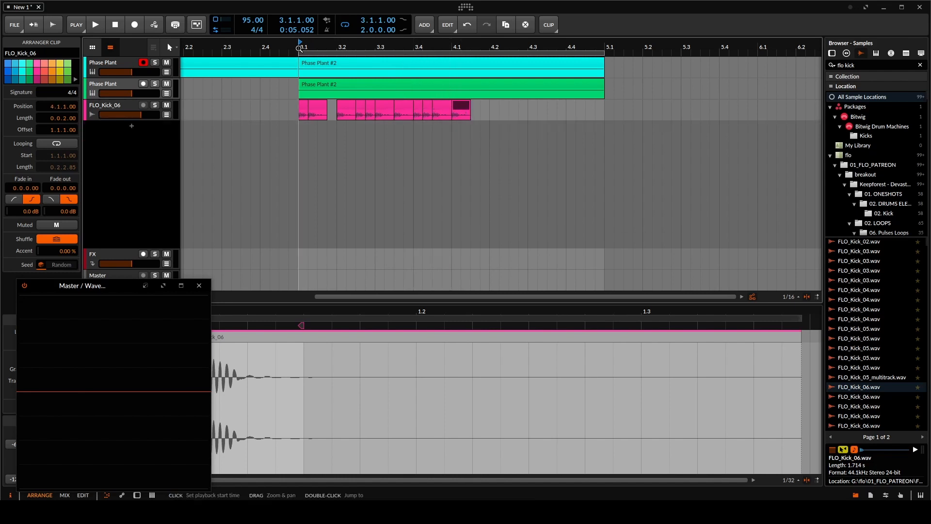
- Play the kick rhythm against the basses and delete the kick clips at 4.1.1 and 3.3.1
{"action": "key", "text": "space"}
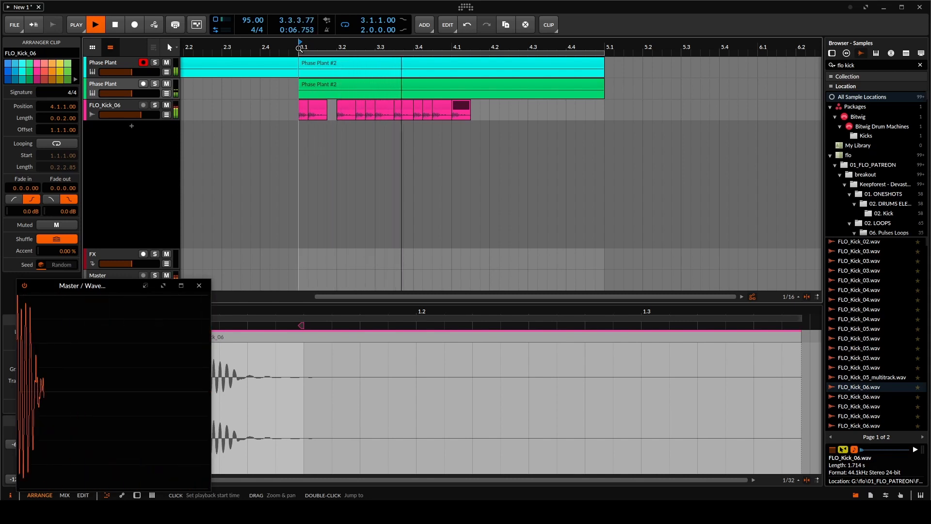
{"action": "key", "text": "space"}
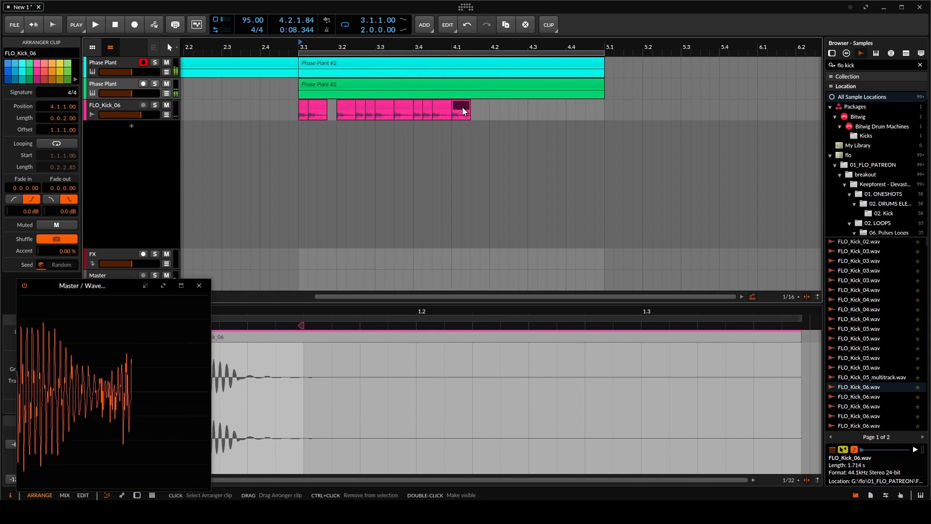
{"action": "key", "text": "Delete"}
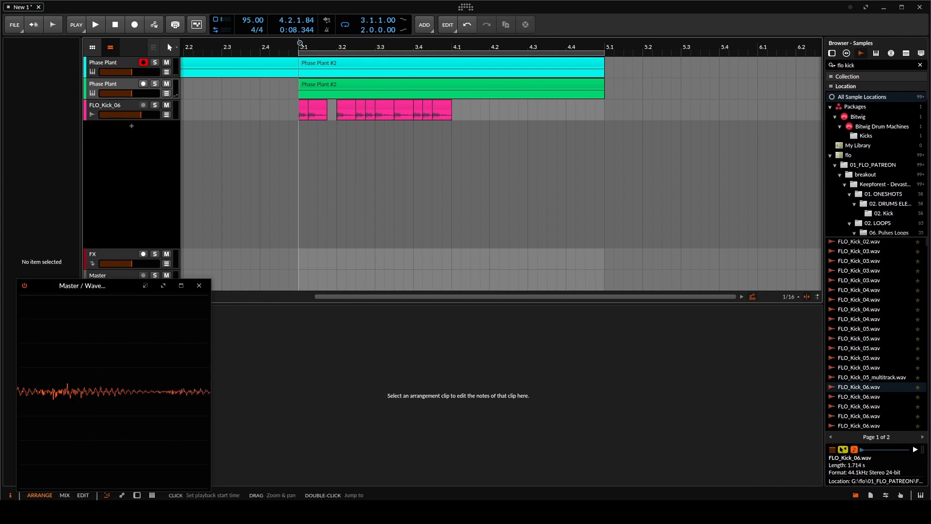
{"action": "key", "text": "space"}
{"action": "left_click", "coordinate": [370, 105]}
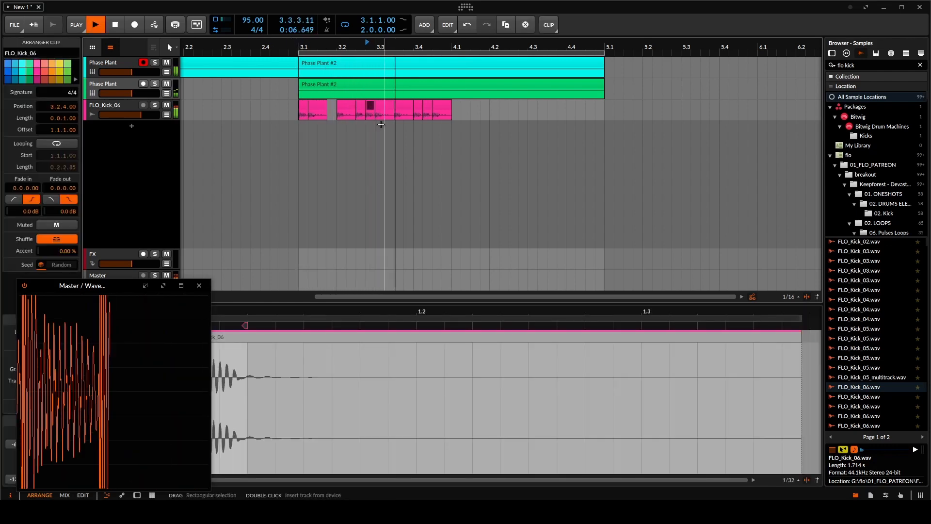
{"action": "left_click", "coordinate": [384, 106]}
{"action": "key", "text": "Delete"}
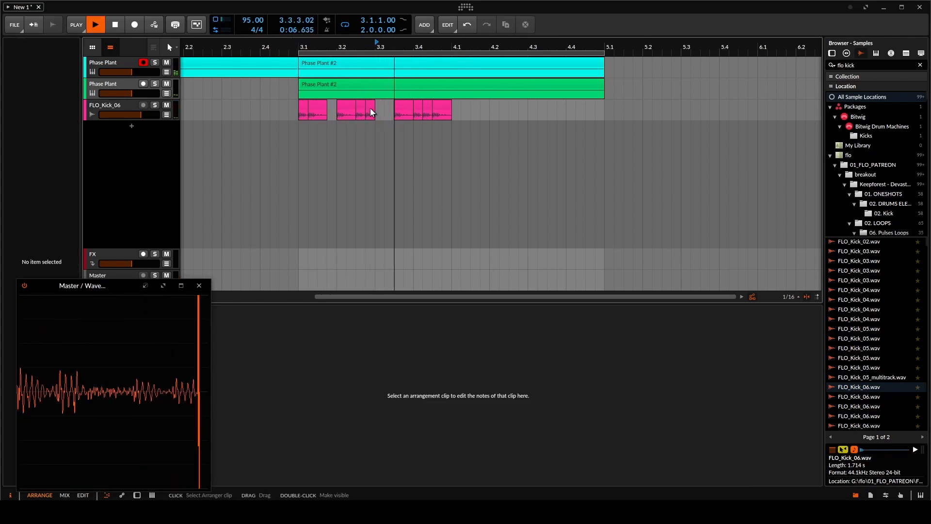
- Extend the kick clip at 3.2.4 to a length of 0.0.2.00 and delete the clips at 3.4.1 and 3.4.2
{"action": "key", "text": "space"}
{"action": "left_click_drag", "start_coordinate": [375, 105], "coordinate": [387, 105]}
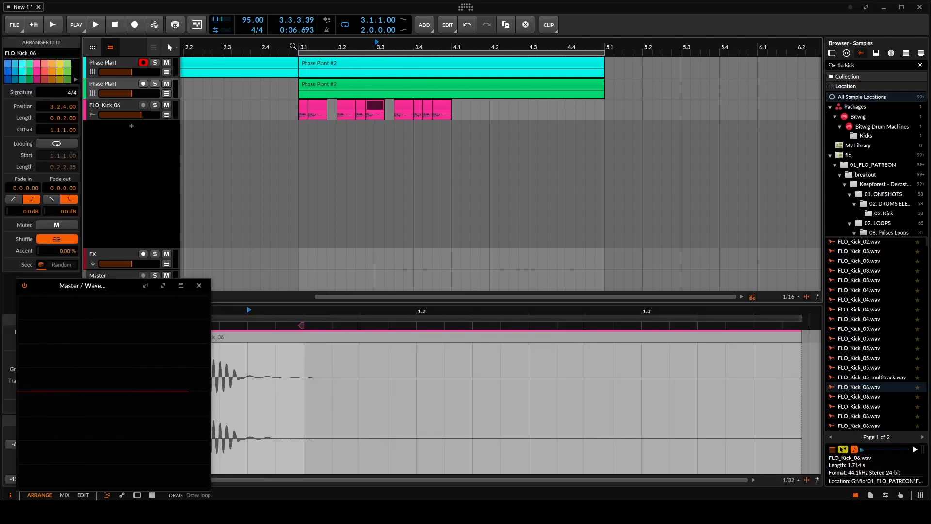
{"action": "left_click", "coordinate": [417, 105]}
{"action": "key", "text": "Delete"}
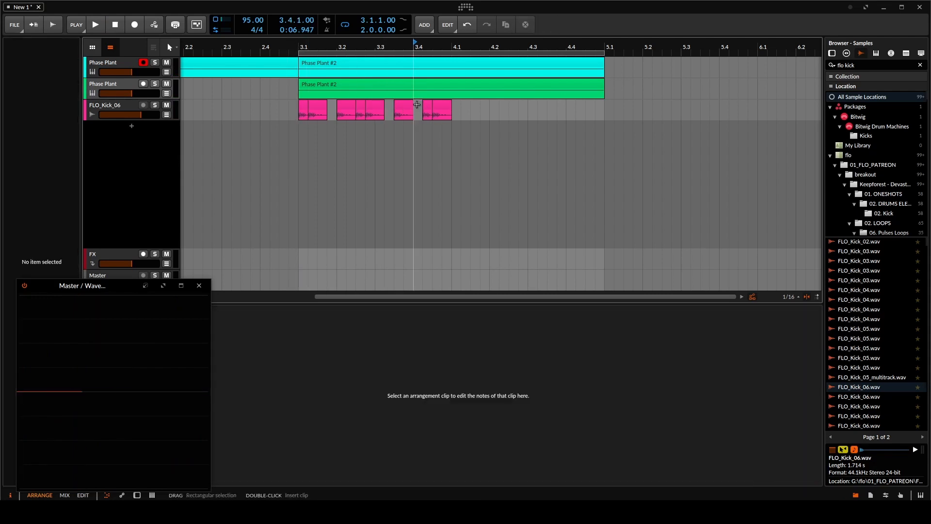
{"action": "left_click", "coordinate": [426, 108]}
{"action": "key", "text": "Delete"}
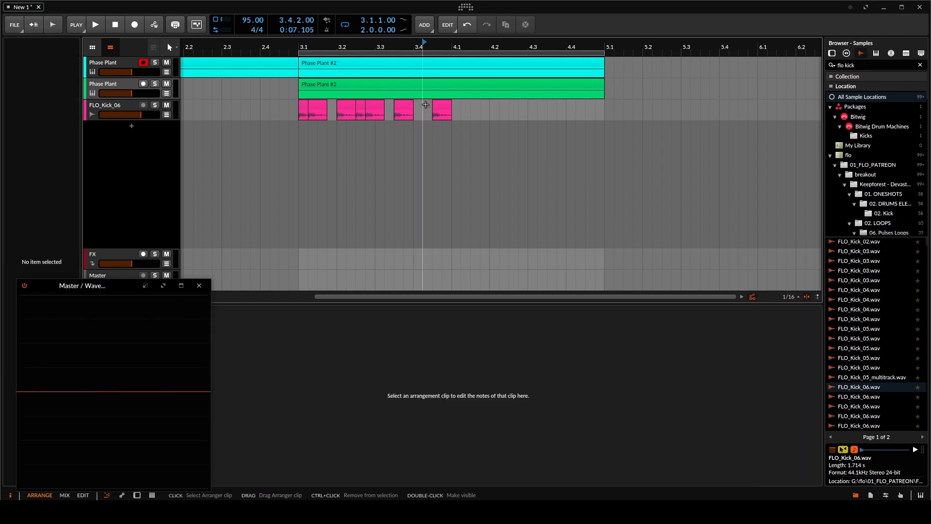
- Listen to the kick rhythm from bar 3, then duplicate its time range 3.1.1 to 4.1.1 into bar 4
{"action": "left_click", "coordinate": [301, 48]}
{"action": "key", "text": "space"}
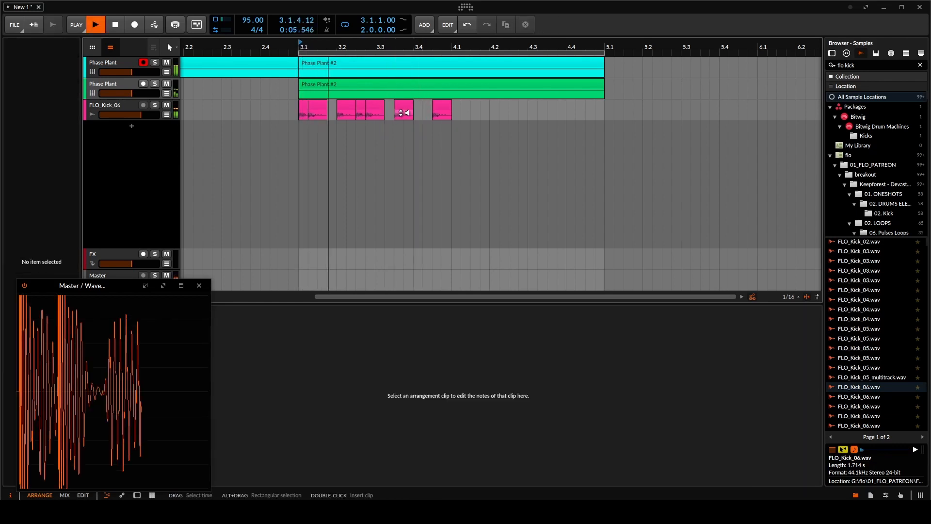
{"action": "scroll", "coordinate": [406, 112], "scroll_direction": "down", "scroll_amount": 2}
{"action": "scroll", "coordinate": [406, 112], "scroll_direction": "down", "scroll_amount": 1}
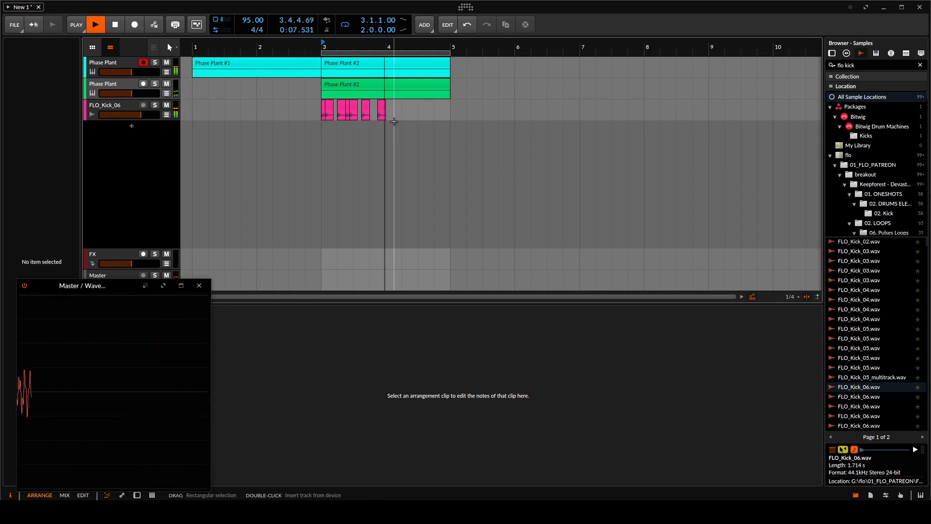
{"action": "key", "text": "space"}
{"action": "left_click_drag", "start_coordinate": [385, 114], "coordinate": [320, 115]}
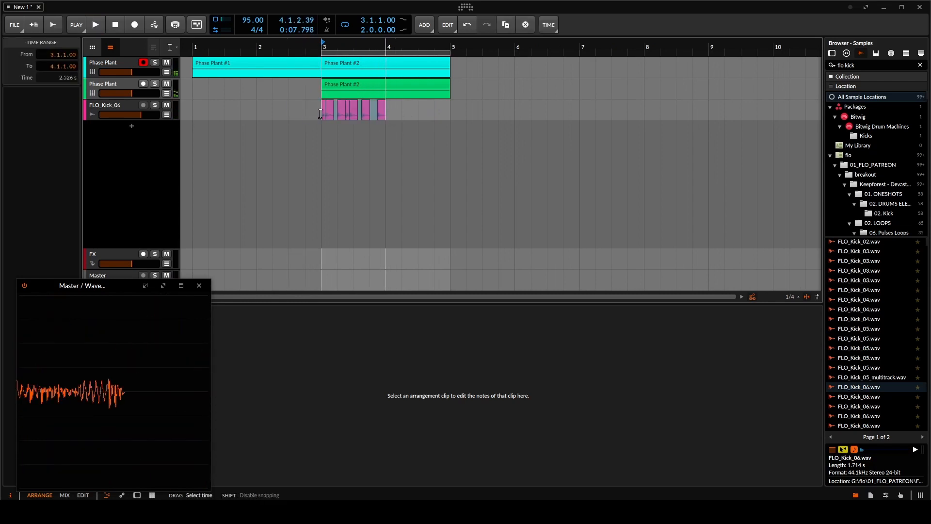
{"action": "key", "text": "ctrl+d"}
{"action": "key", "text": "space"}
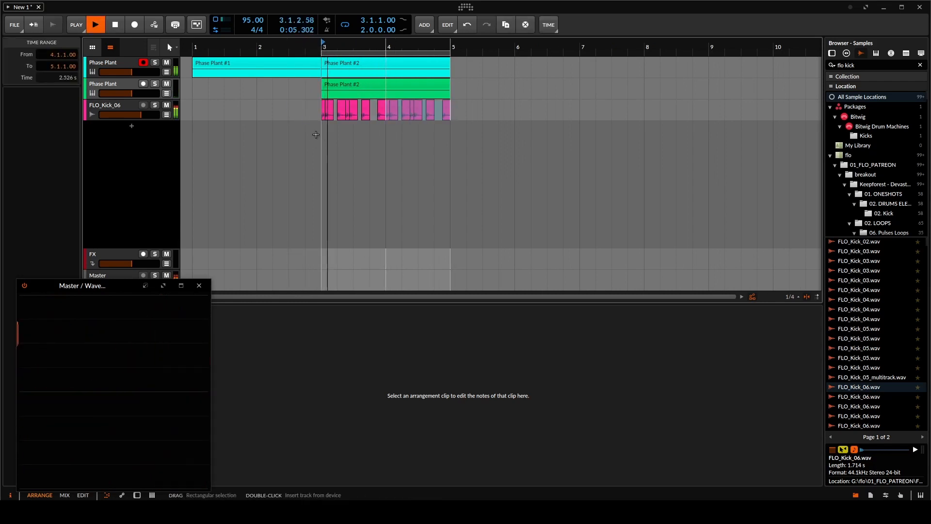
- Show the FLO_Kick_06 track's device chain and insert an EQ+ on it
{"action": "left_click", "coordinate": [112, 104]}
{"action": "double_click", "coordinate": [117, 106]}
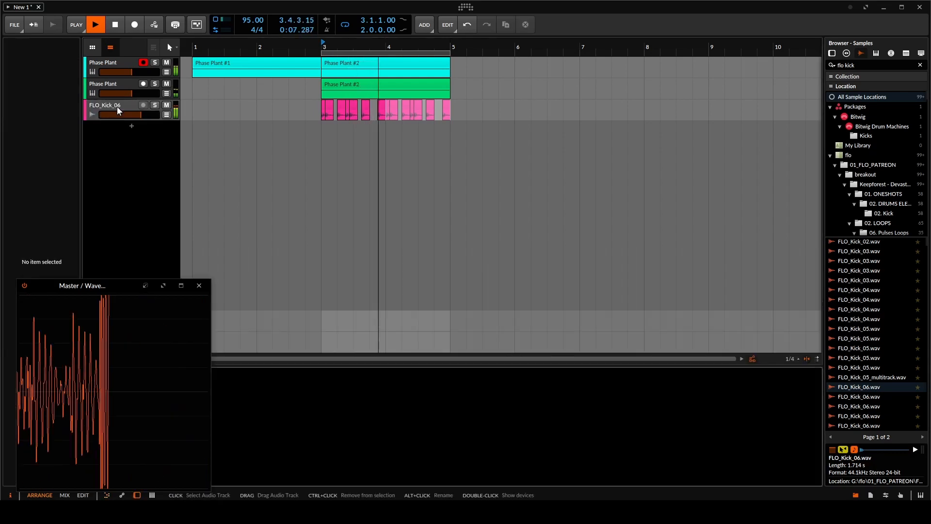
{"action": "left_click_drag", "start_coordinate": [115, 282], "coordinate": [94, 130]}
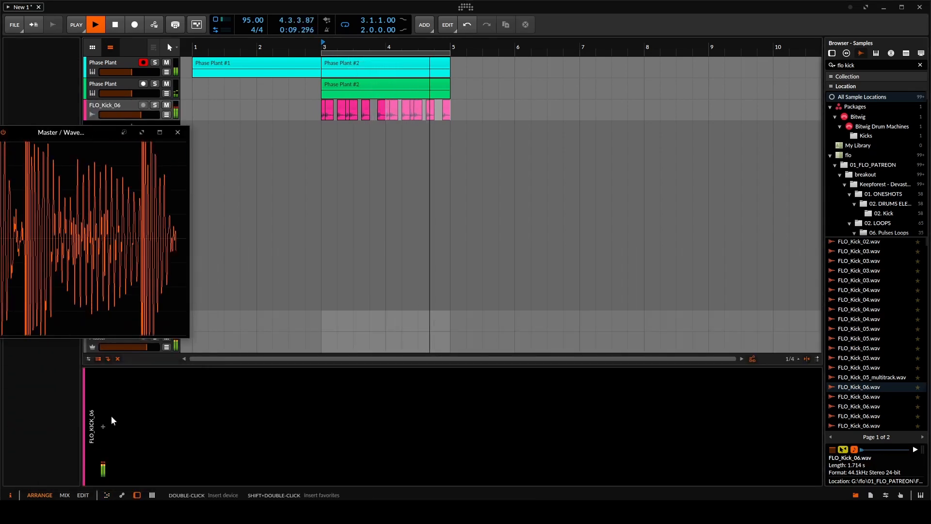
{"action": "left_click", "coordinate": [106, 427]}
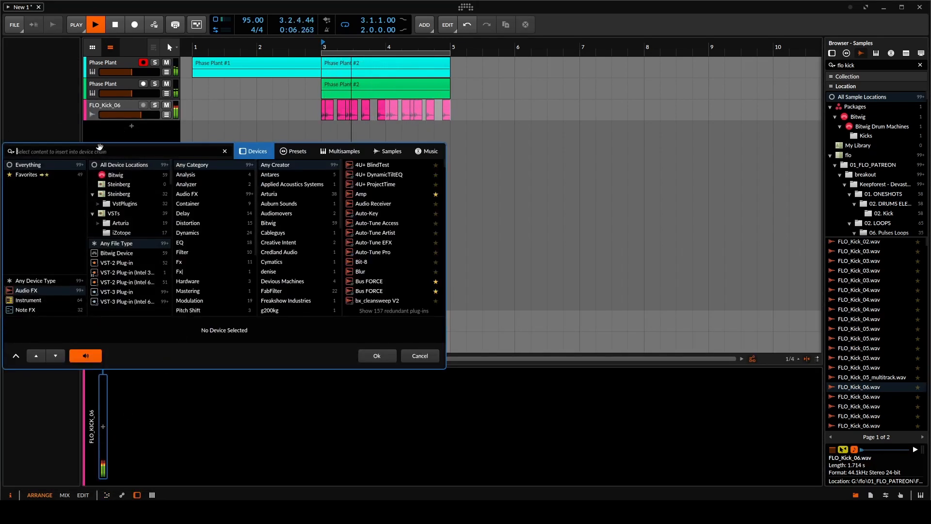
{"action": "type", "text": "eq"}
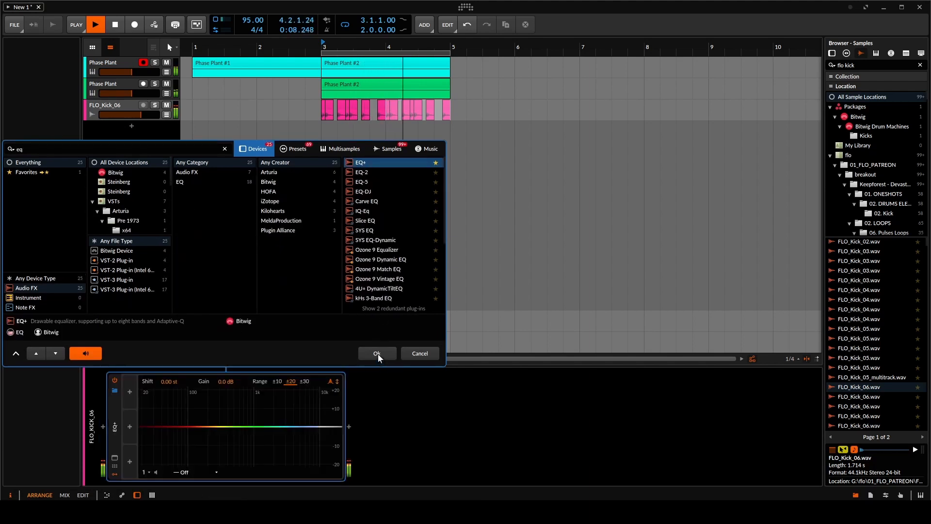
{"action": "left_click", "coordinate": [376, 356]}
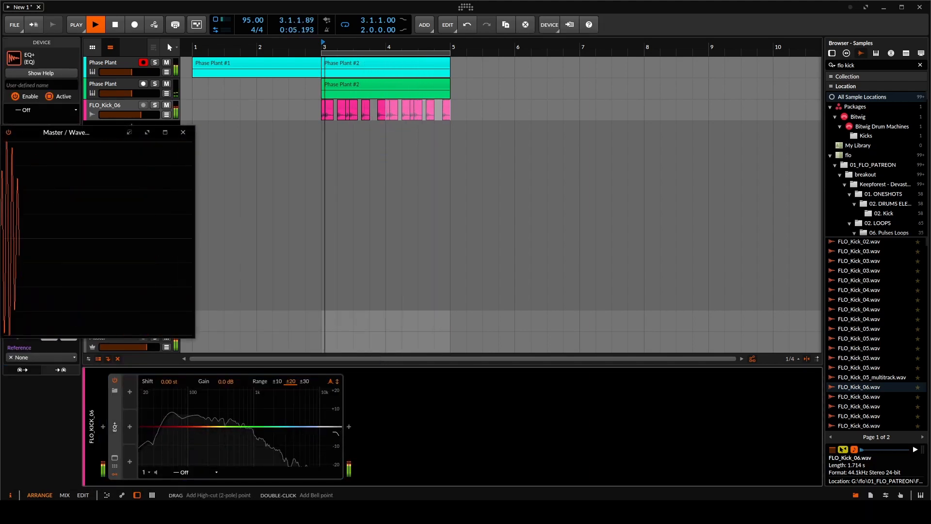
- Add a High-cut band at 183 Hz and a Bell at 61.1 Hz, -0.7 dB in the kick's EQ+, and close the waveform window
{"action": "left_click", "coordinate": [228, 439]}
{"action": "left_click_drag", "start_coordinate": [226, 441], "coordinate": [173, 428]}
{"action": "left_click", "coordinate": [174, 426]}
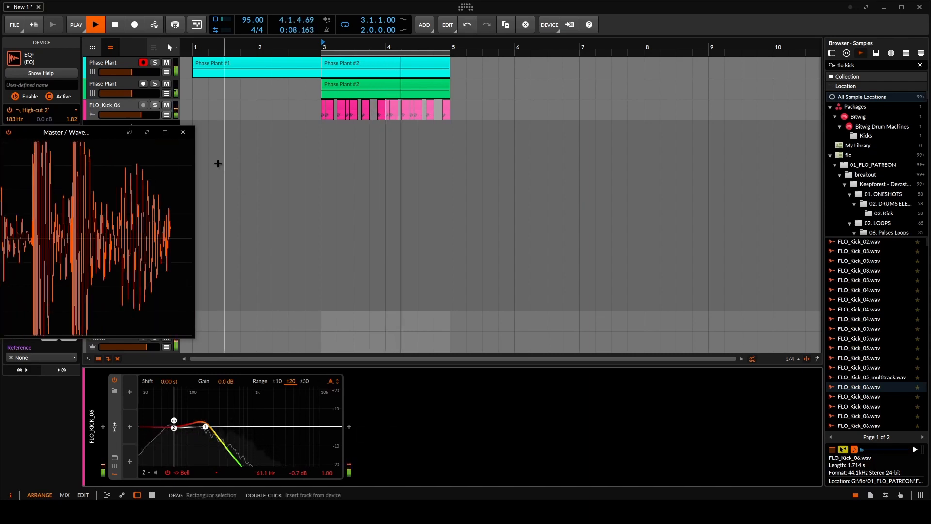
{"action": "left_click", "coordinate": [189, 134]}
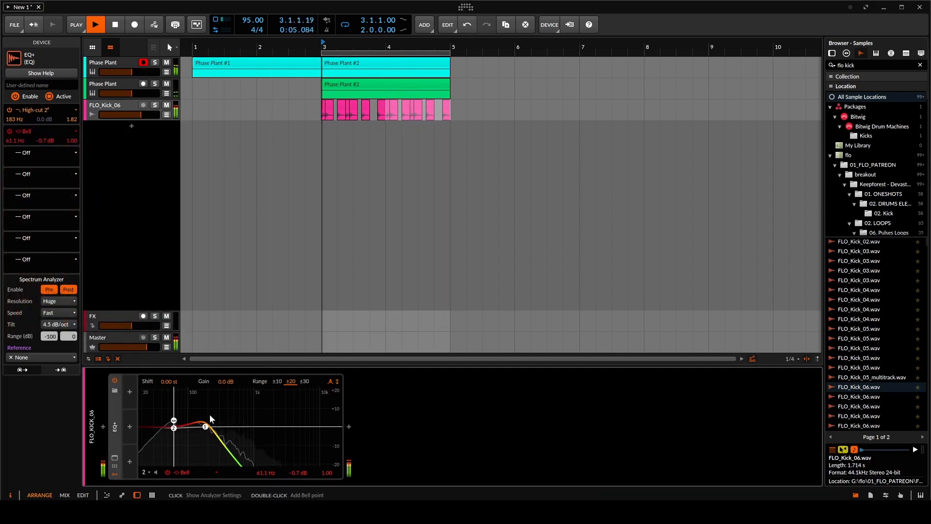
- Insert a Delay+ after the EQ+ in the FLO_Kick_06 track's device chain
{"action": "left_click", "coordinate": [349, 426]}
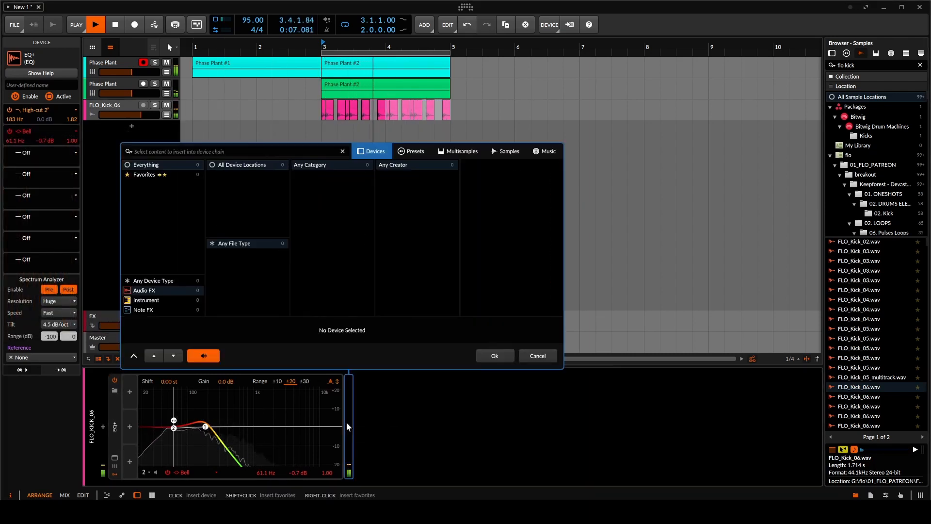
{"action": "type", "text": "de"}
{"action": "left_click", "coordinate": [491, 173]}
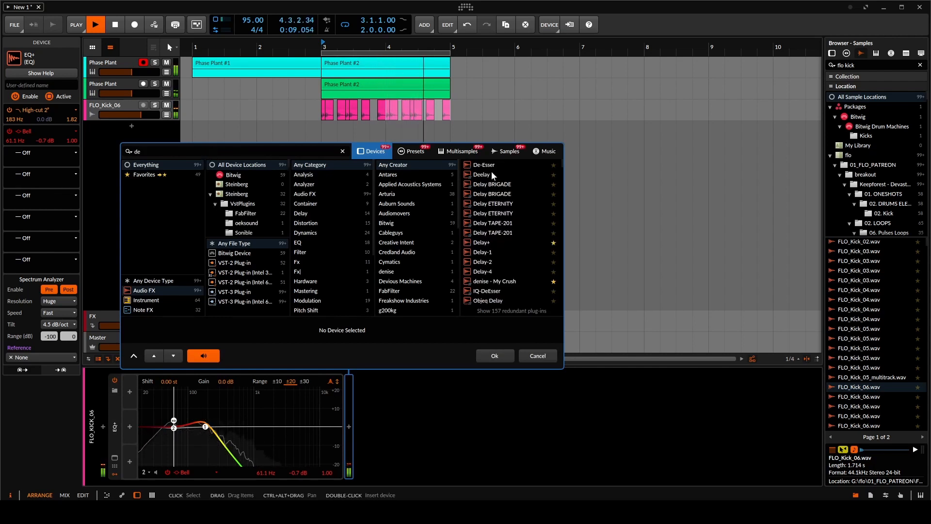
{"action": "left_click", "coordinate": [495, 237]}
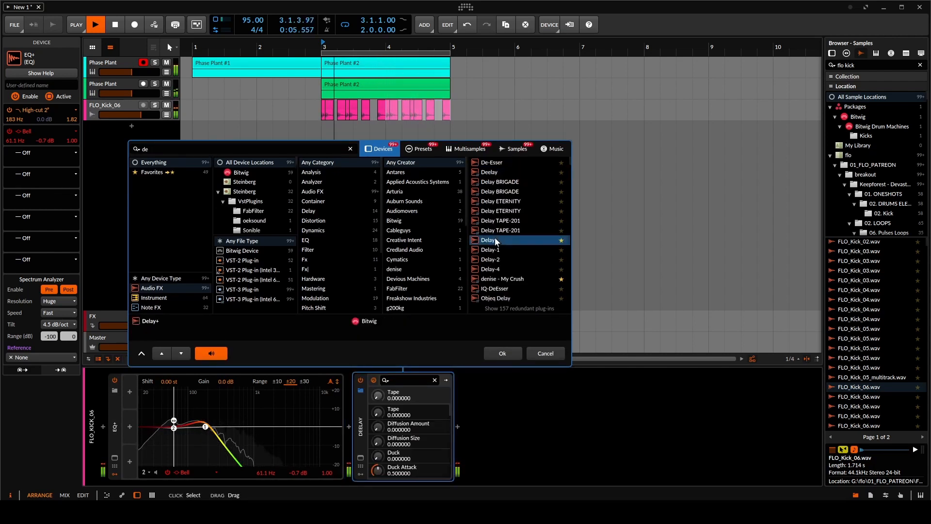
{"action": "left_click", "coordinate": [500, 351]}
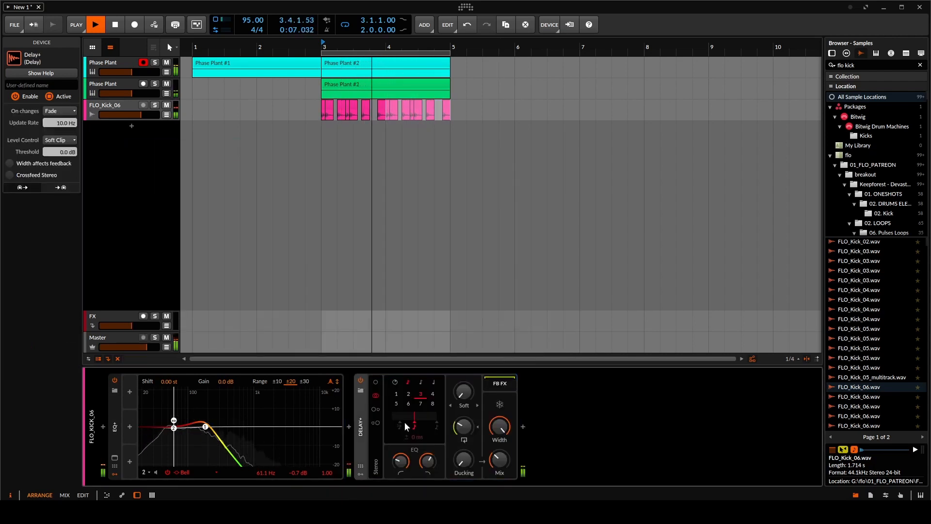
- Insert an EQ+ into the FB FX chain of the kick's Delay+
{"action": "left_click", "coordinate": [523, 427]}
{"action": "type", "text": "eq"}
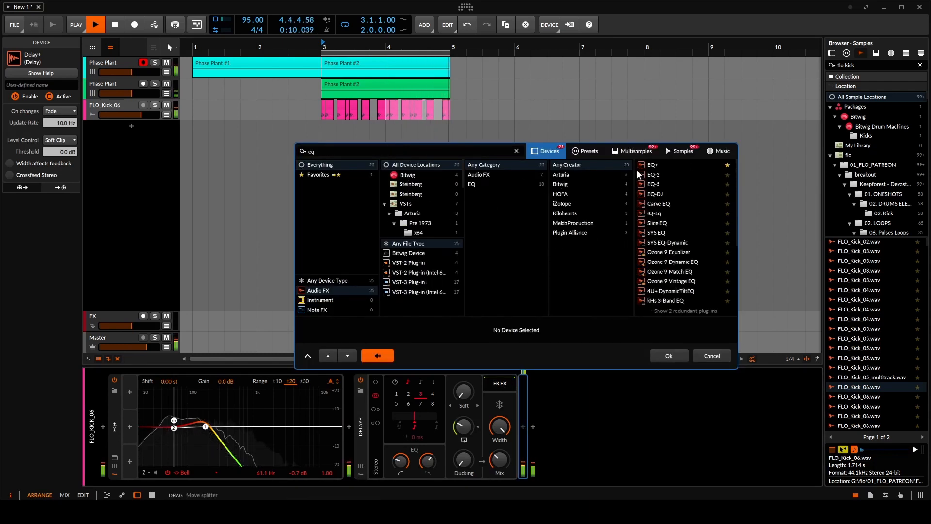
{"action": "left_click", "coordinate": [654, 165]}
{"action": "left_click", "coordinate": [673, 353]}
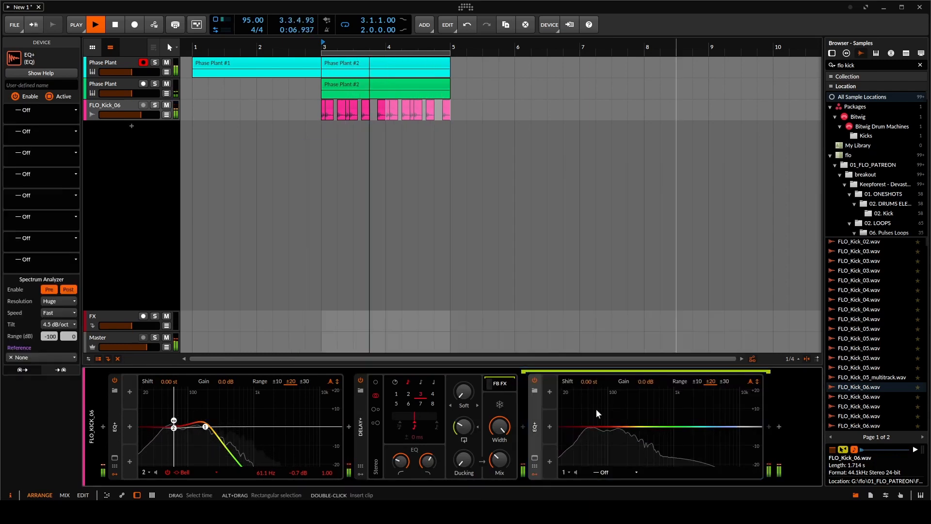
- Add a 2-pole Low-cut band at 327 Hz with Q 2.86 in the feedback EQ+ and adjust the Delay+ mix
{"action": "left_click_drag", "start_coordinate": [561, 432], "coordinate": [625, 419]}
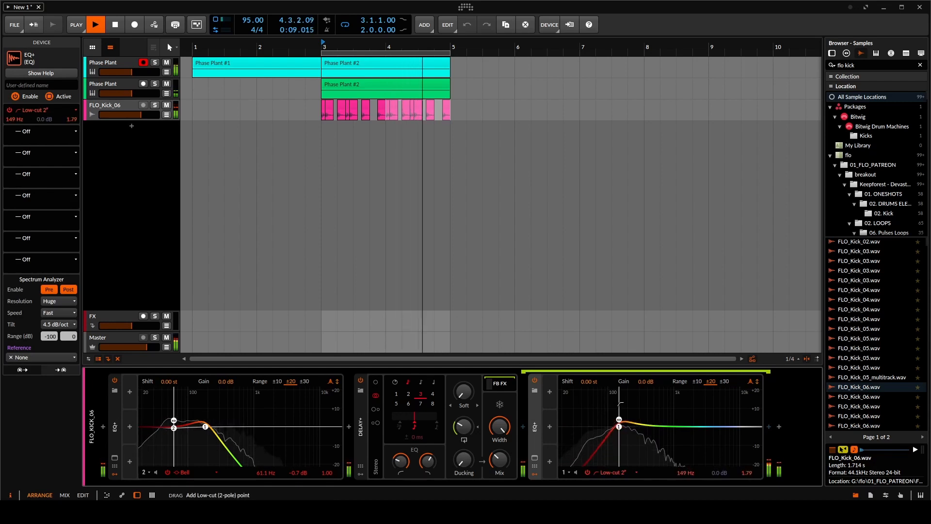
{"action": "left_click_drag", "start_coordinate": [624, 381], "coordinate": [633, 348]}
{"action": "left_click_drag", "start_coordinate": [631, 316], "coordinate": [645, 381]}
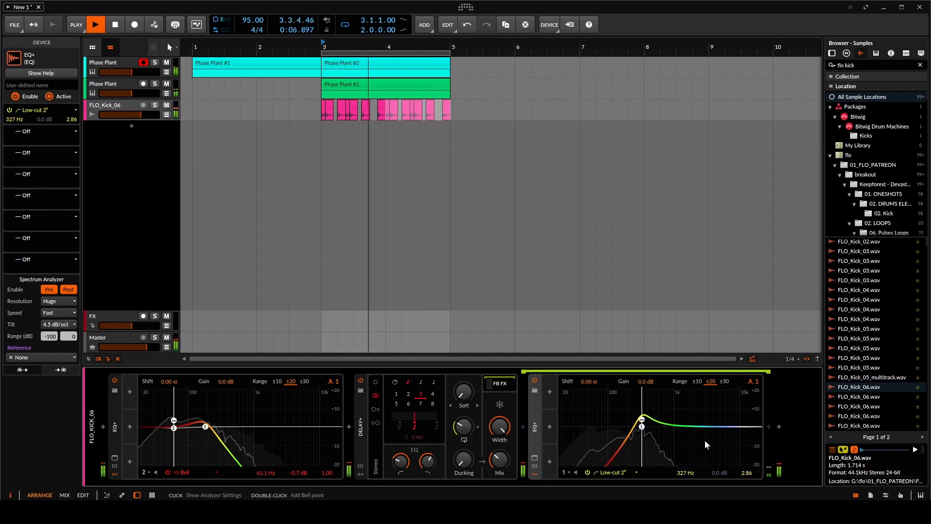
{"action": "mouse_move", "coordinate": [499, 458]}
{"action": "left_click_drag", "start_coordinate": [500, 458], "coordinate": [499, 446]}
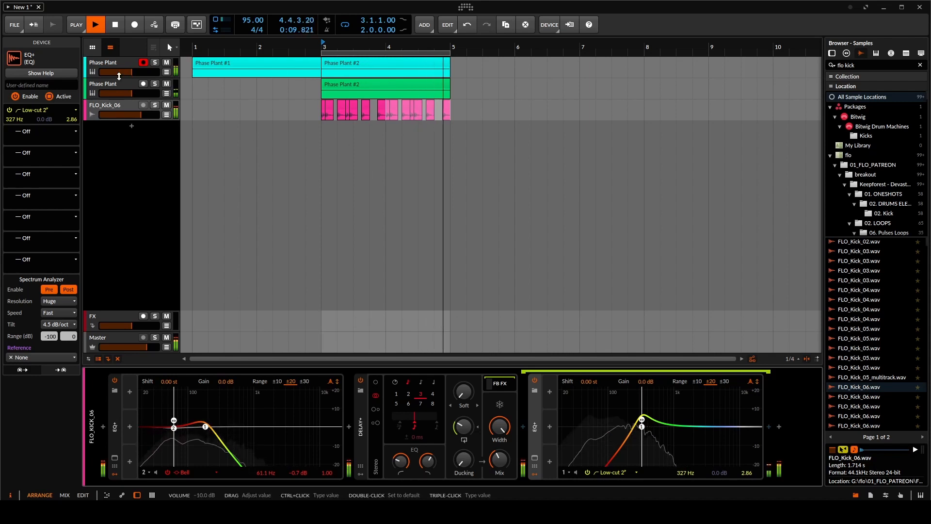
- Lower the second Phase Plant track's volume slightly, open its synth window and set Lane 1's Delay time to 3/8
{"action": "left_click_drag", "start_coordinate": [127, 92], "coordinate": [126, 93]}
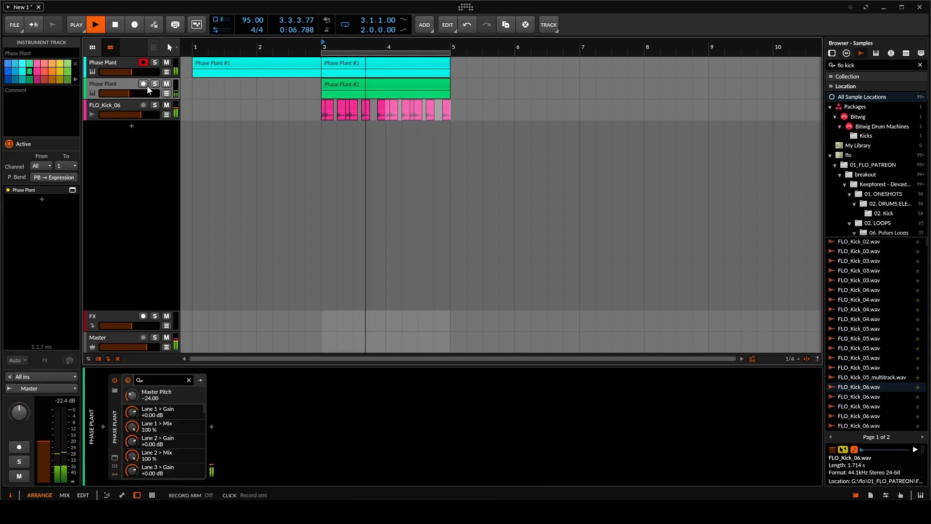
{"action": "left_click", "coordinate": [114, 458]}
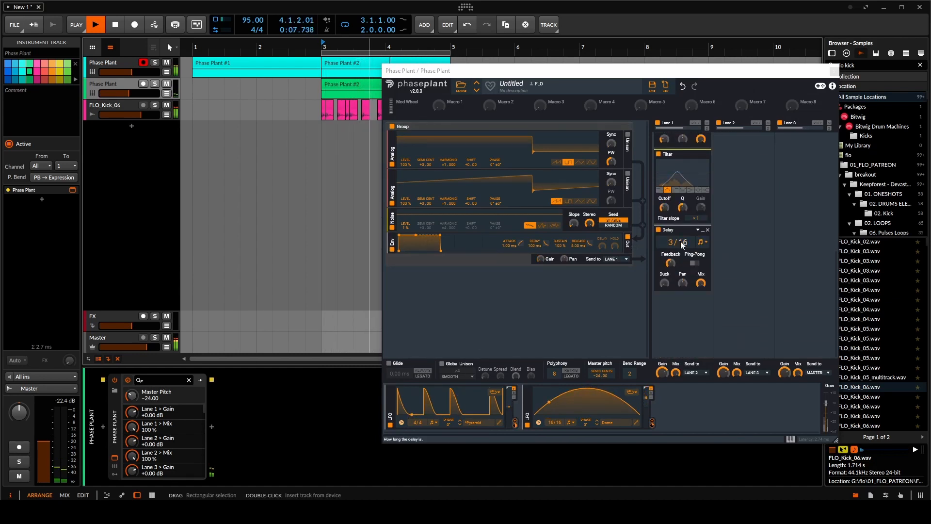
{"action": "left_click_drag", "start_coordinate": [677, 243], "coordinate": [677, 238]}
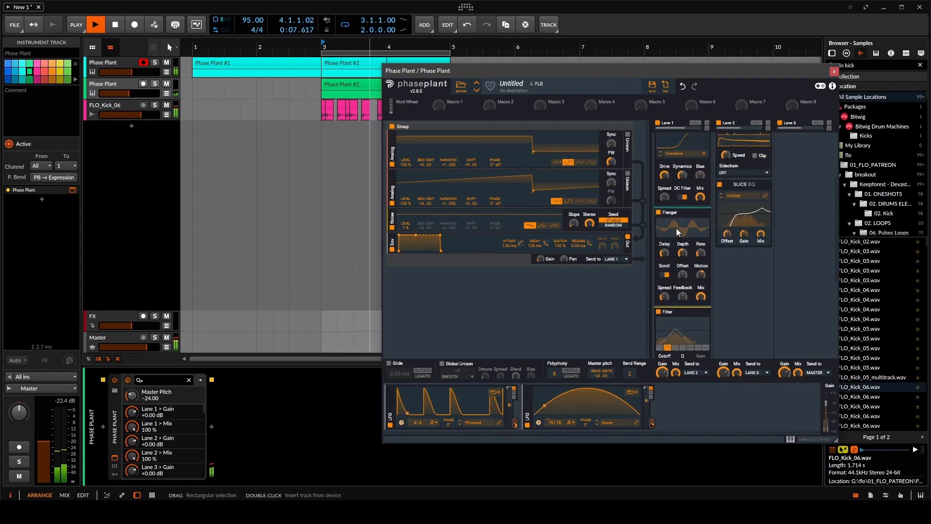
- Try an extra Disperser in Lane 2 at 233 Hz and in Lane 1 at 2.68 kHz, and remove it
{"action": "left_click_drag", "start_coordinate": [670, 138], "coordinate": [670, 167]}
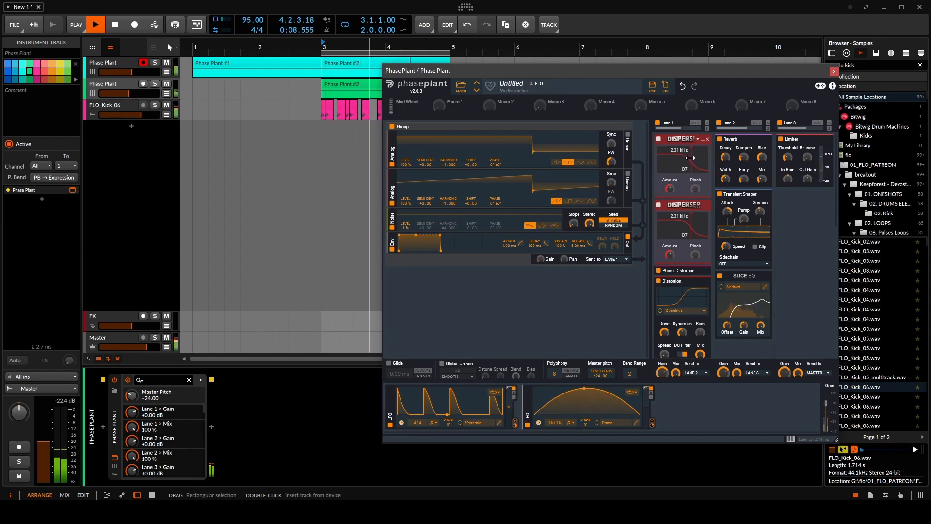
{"action": "left_click_drag", "start_coordinate": [674, 143], "coordinate": [736, 286]}
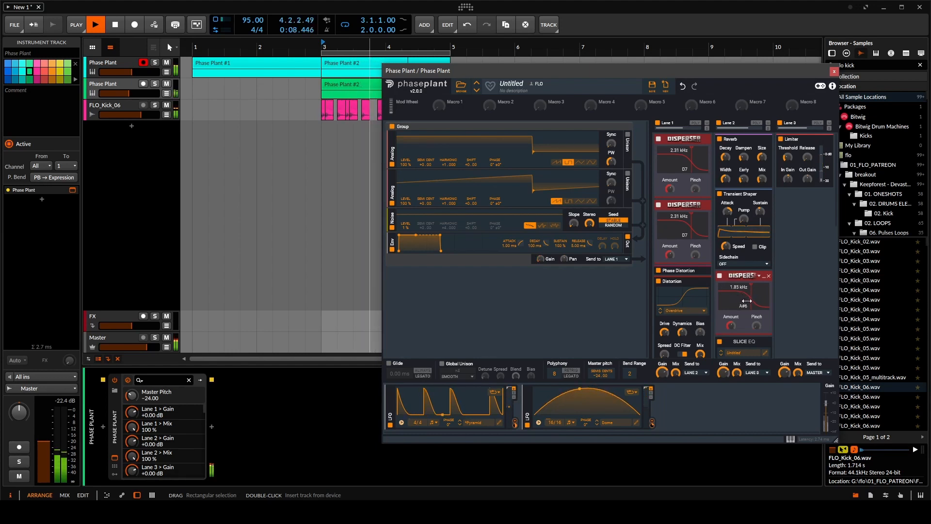
{"action": "left_click_drag", "start_coordinate": [731, 298], "coordinate": [729, 294]}
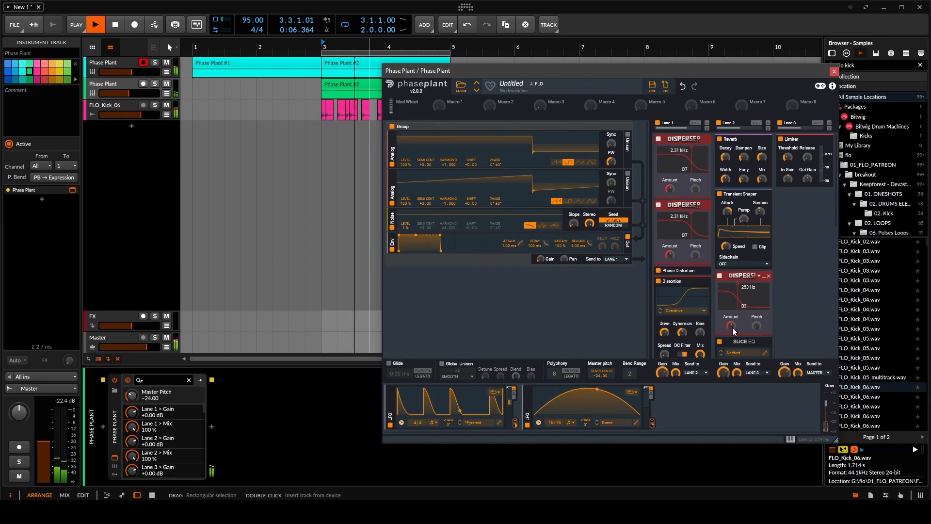
{"action": "left_click_drag", "start_coordinate": [731, 326], "coordinate": [731, 317]}
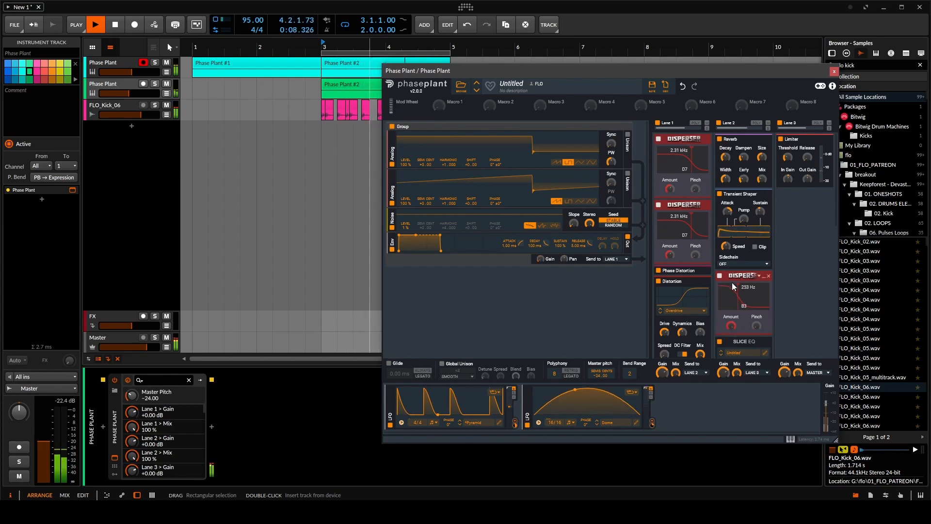
{"action": "left_click_drag", "start_coordinate": [738, 279], "coordinate": [696, 268]}
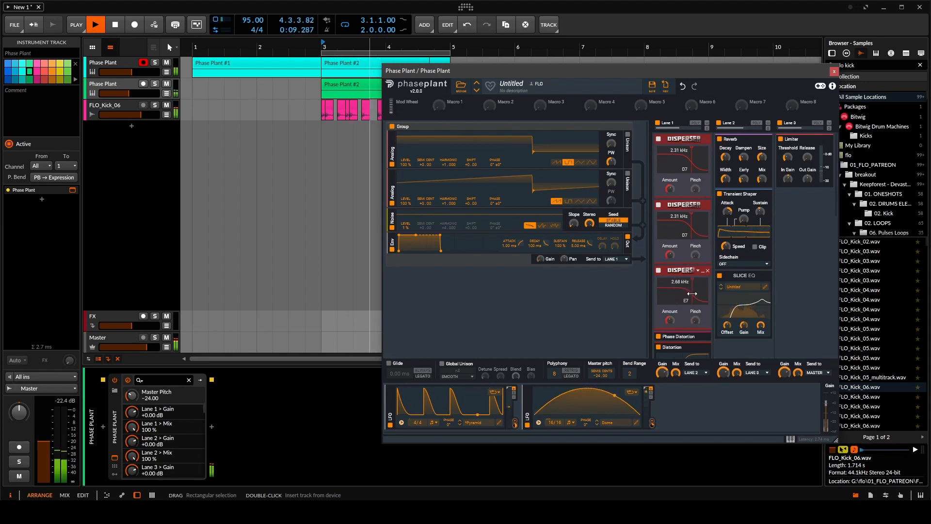
{"action": "left_click", "coordinate": [707, 271]}
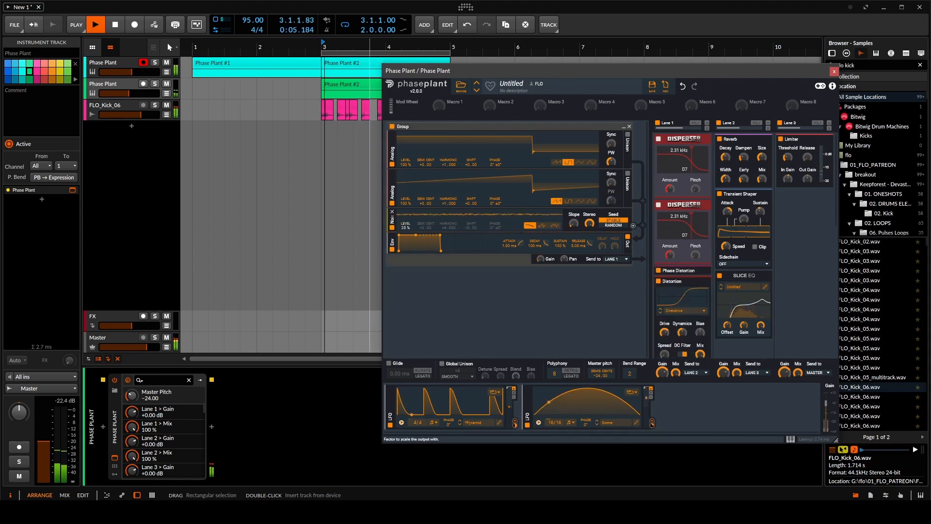
- Try higher levels on the Noise generator and settle on 2 %
{"action": "left_click_drag", "start_coordinate": [405, 227], "coordinate": [406, 209]}
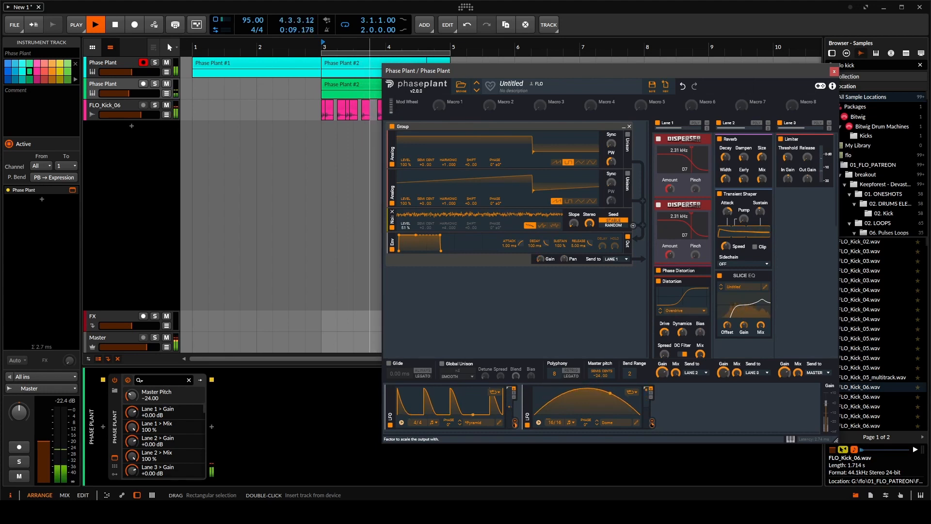
{"action": "left_click_drag", "start_coordinate": [406, 227], "coordinate": [405, 242]}
- Place a Delay with a 3/16 time after the Slice EQ in Lane 2
{"action": "scroll", "coordinate": [714, 241], "scroll_direction": "down", "scroll_amount": 5}
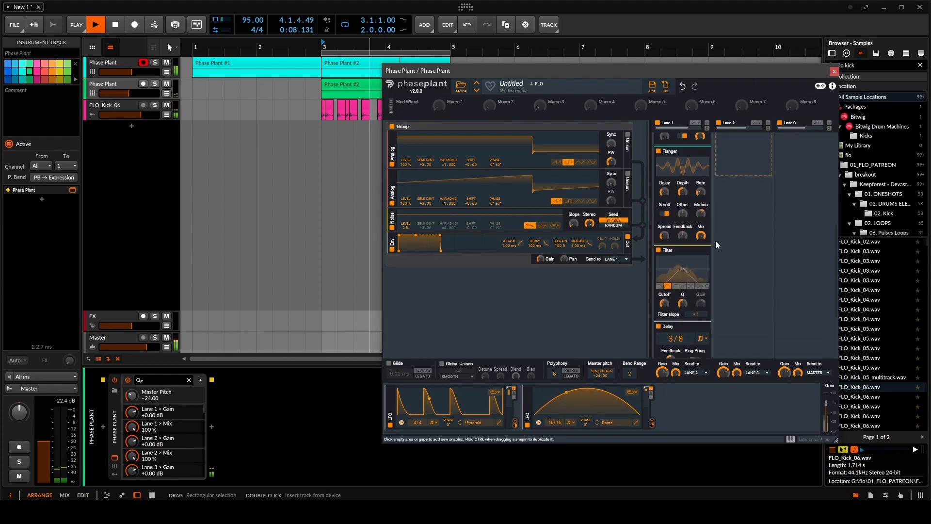
{"action": "scroll", "coordinate": [706, 245], "scroll_direction": "up", "scroll_amount": 3}
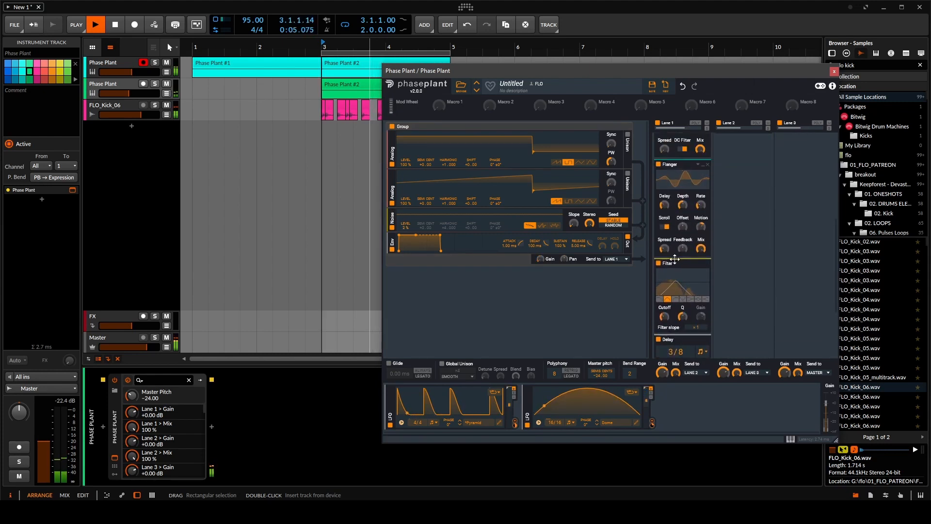
{"action": "left_click_drag", "start_coordinate": [668, 285], "coordinate": [740, 218]}
{"action": "scroll", "coordinate": [746, 209], "scroll_direction": "up", "scroll_amount": 3}
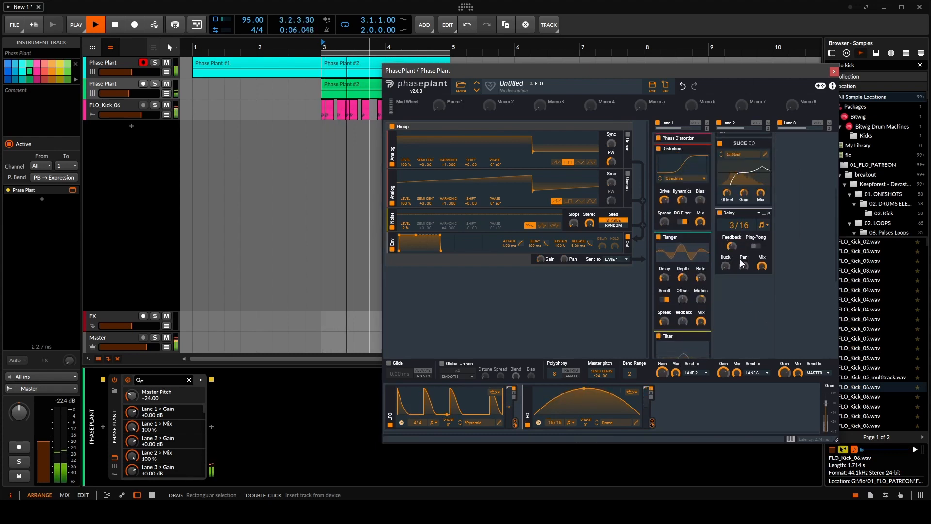
- Adjust the Lane 2 Delay's mix and pan and enable its Ping-Pong
{"action": "scroll", "coordinate": [734, 272], "scroll_direction": "down", "scroll_amount": 2}
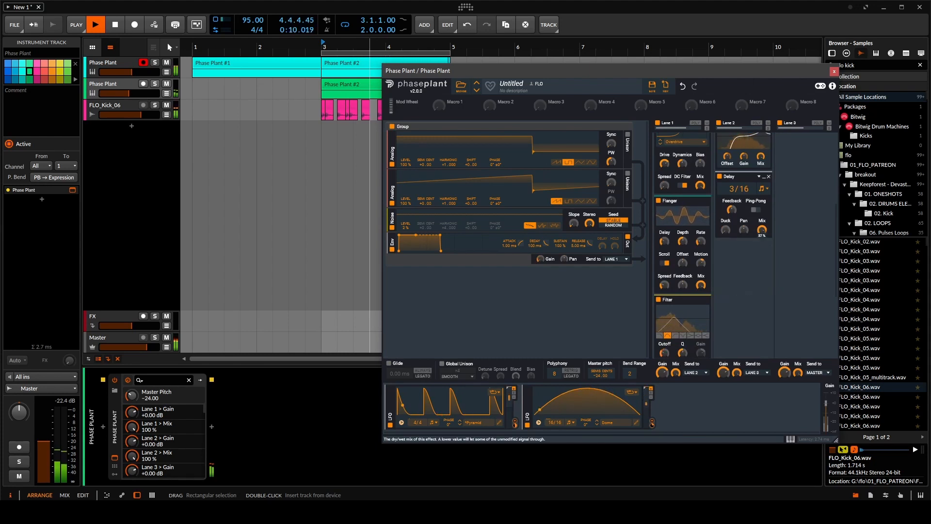
{"action": "left_click_drag", "start_coordinate": [762, 229], "coordinate": [762, 186]}
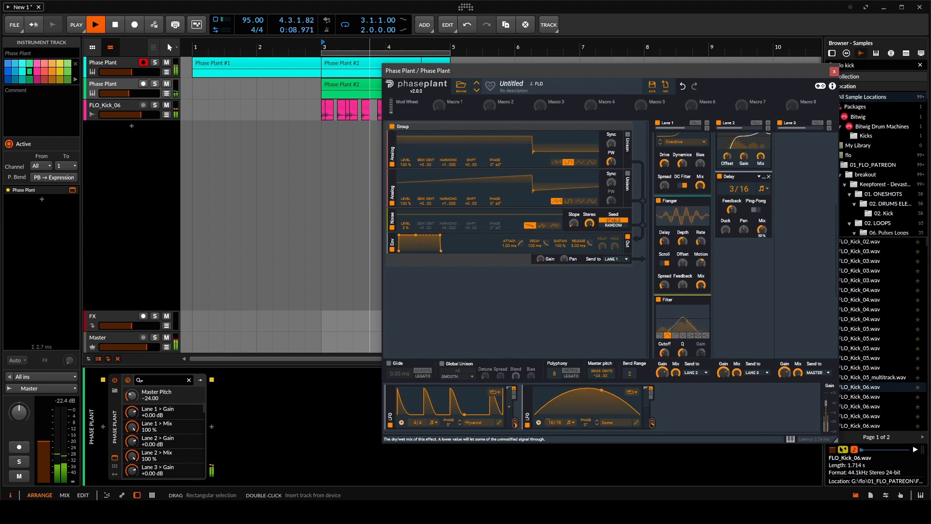
{"action": "left_click_drag", "start_coordinate": [762, 229], "coordinate": [762, 186]}
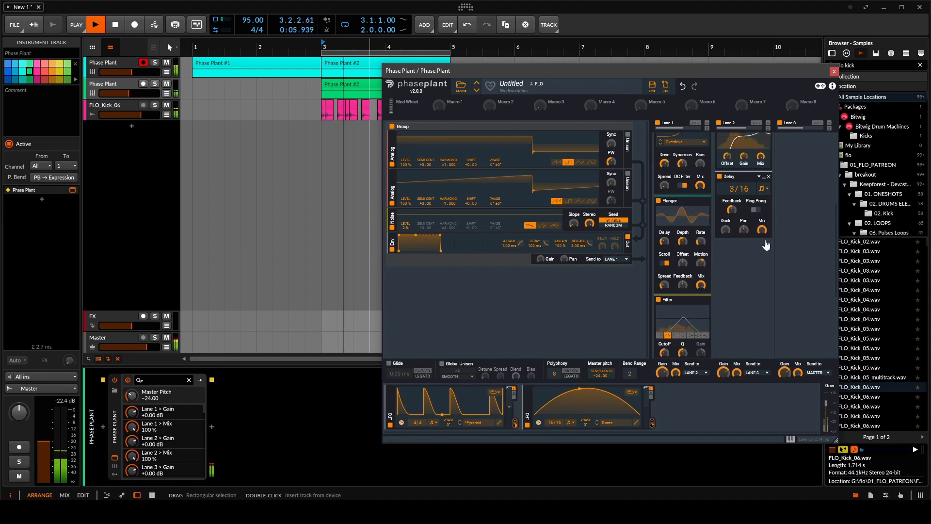
{"action": "left_click", "coordinate": [756, 210]}
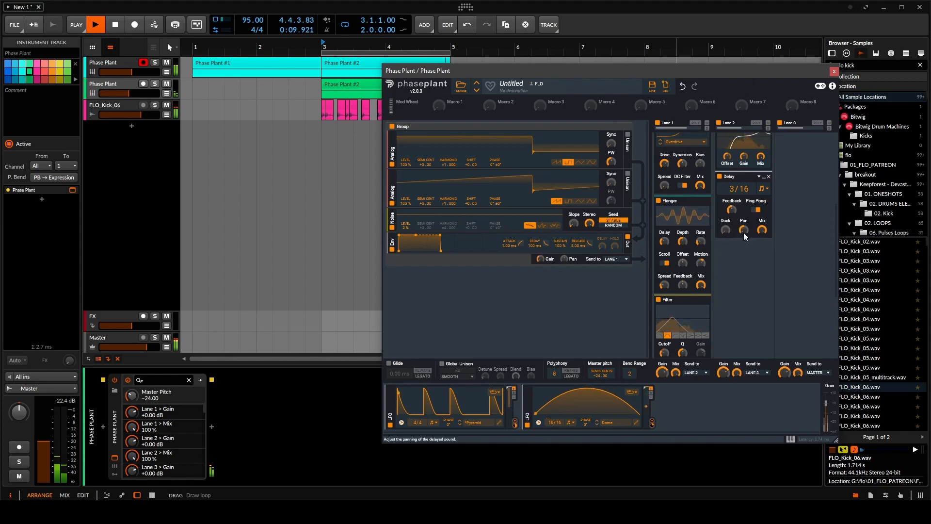
{"action": "left_click_drag", "start_coordinate": [744, 232], "coordinate": [723, 228]}
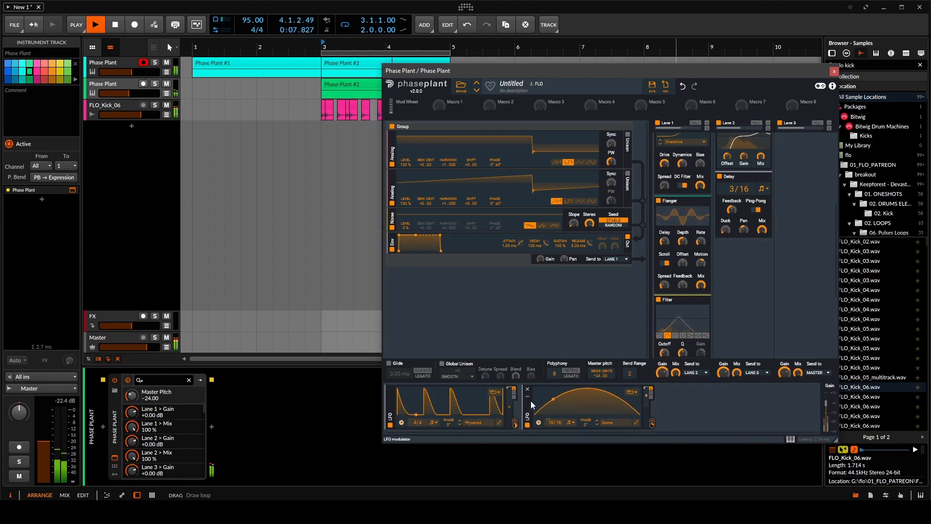
- Duplicate the Dome LFO and assign the copy to modulate the Lane 2 Delay's Mix and Feedback
{"action": "left_click_drag", "start_coordinate": [527, 408], "coordinate": [698, 411]}
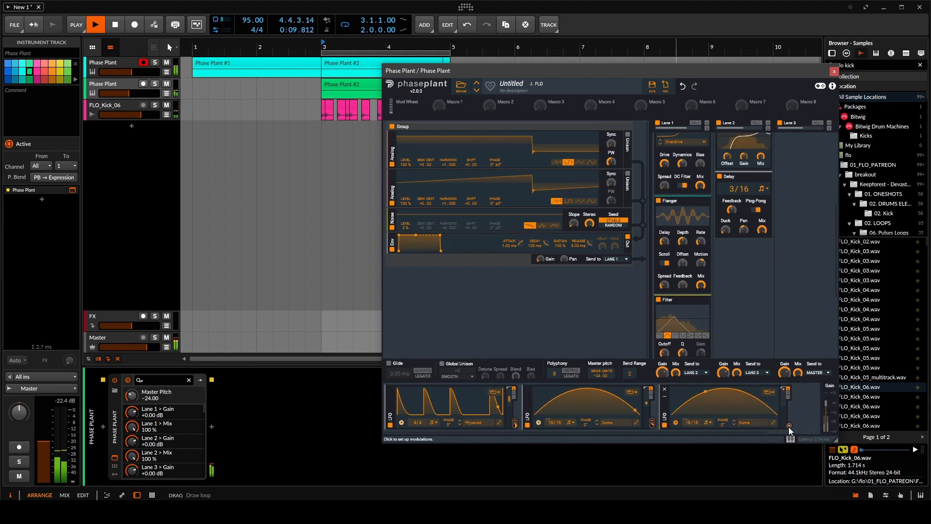
{"action": "left_click", "coordinate": [789, 425]}
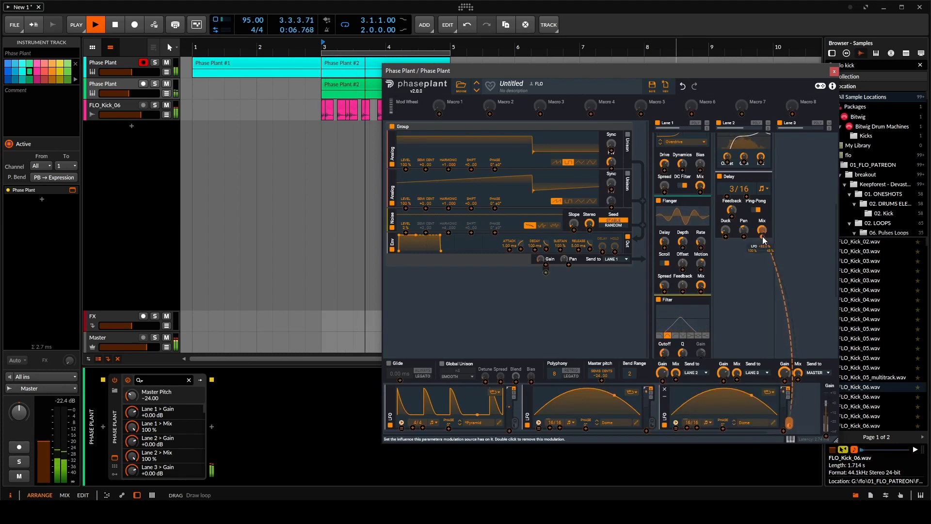
{"action": "left_click", "coordinate": [762, 230]}
{"action": "left_click_drag", "start_coordinate": [731, 217], "coordinate": [731, 207]}
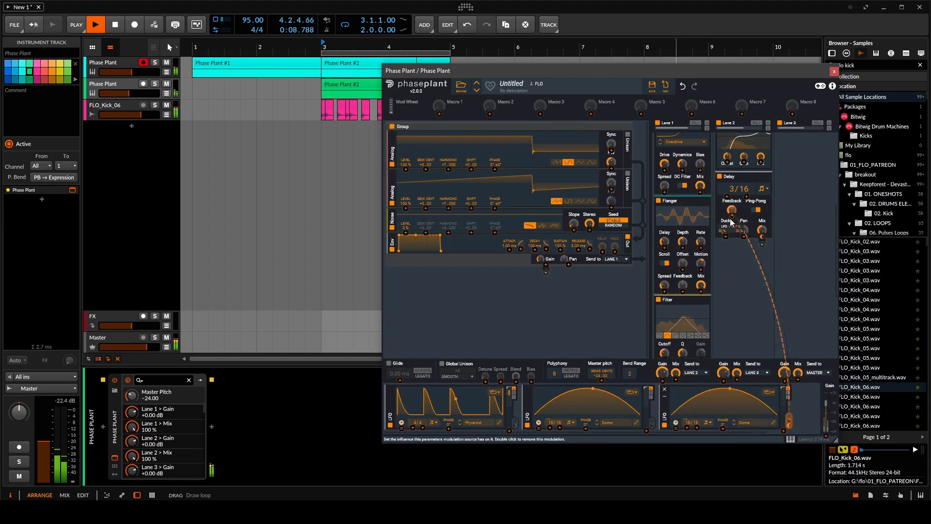
{"action": "left_click", "coordinate": [777, 269]}
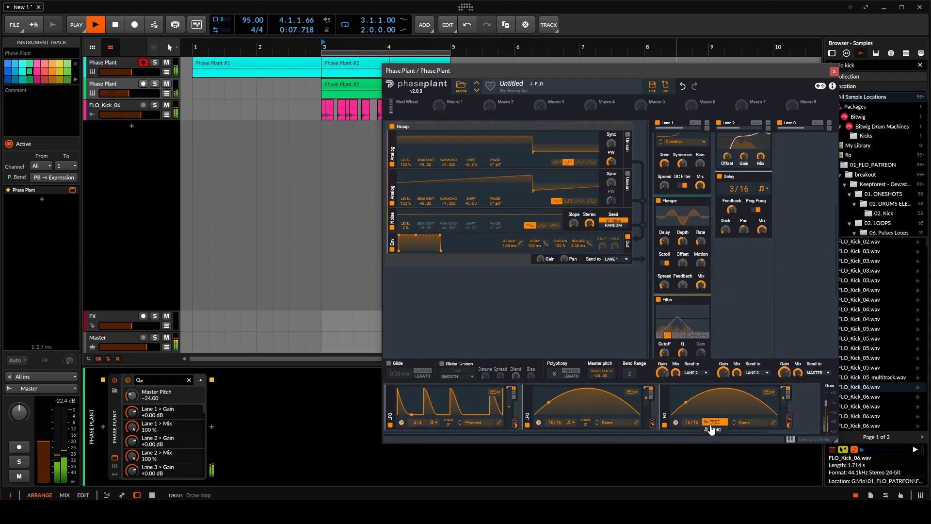
- Switch the third LFO to free-running at about 0.32 Hz, close the Phase Plant window and stop playback
{"action": "left_click", "coordinate": [708, 423]}
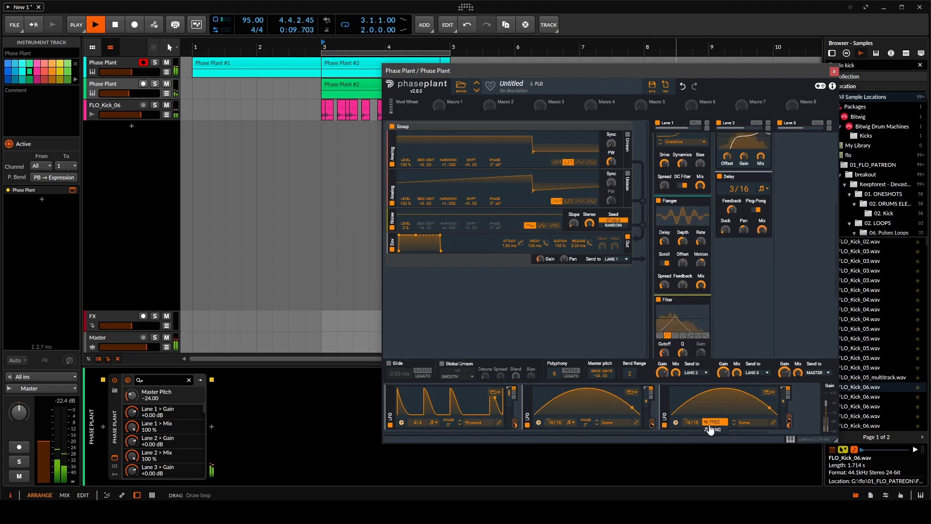
{"action": "left_click", "coordinate": [710, 428]}
{"action": "mouse_move", "coordinate": [691, 422]}
{"action": "left_mouse_down"}
{"action": "mouse_move", "coordinate": [691, 432]}
{"action": "mouse_move", "coordinate": [691, 423]}
{"action": "left_mouse_up"}
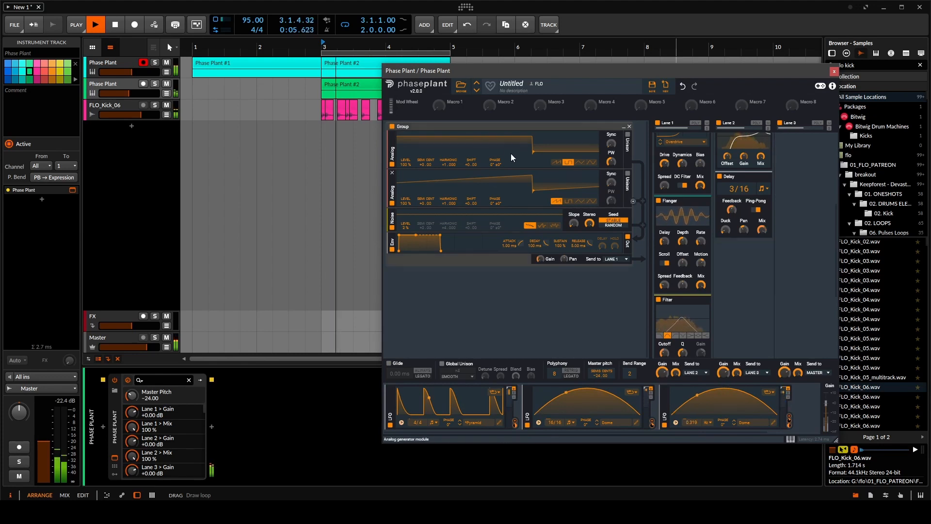
{"action": "left_click", "coordinate": [832, 73]}
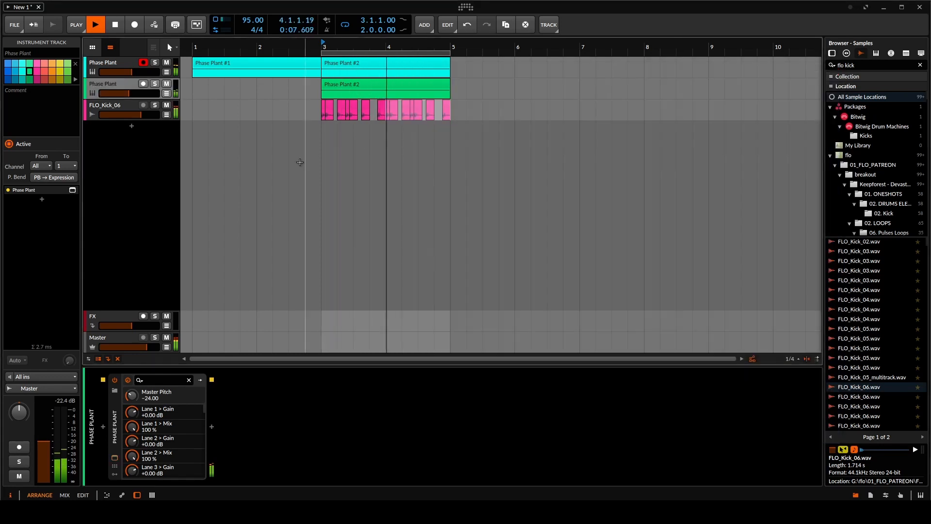
{"action": "key", "text": "space"}
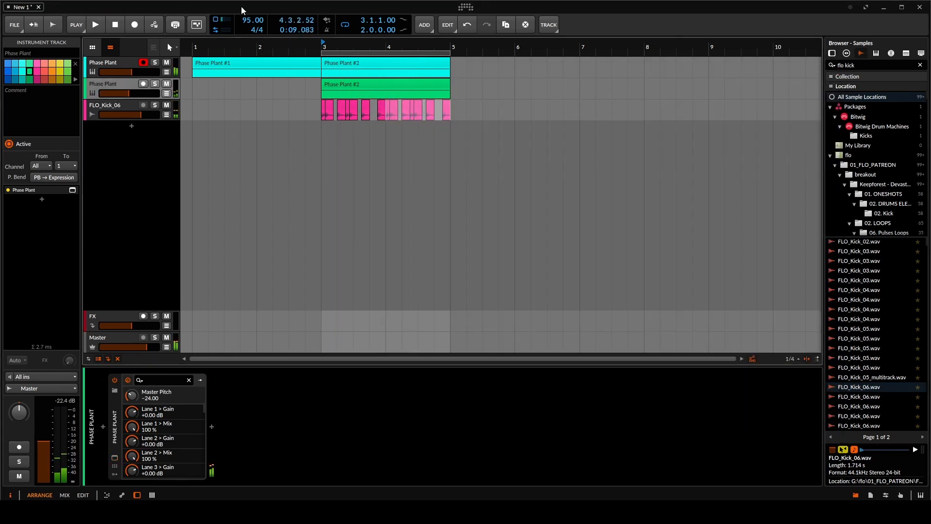
- Add a new instrument track below the kick track and load Phase Plant on it
{"action": "left_click", "coordinate": [131, 126]}
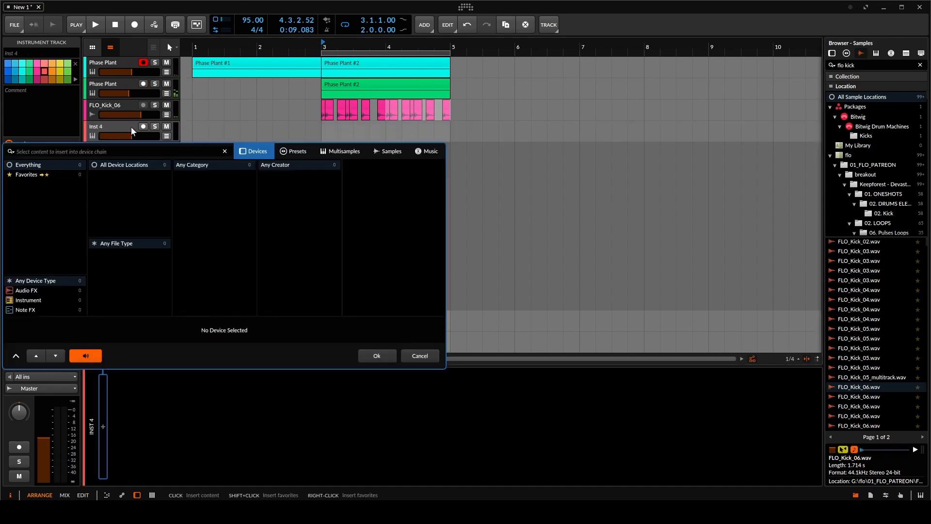
{"action": "type", "text": "phase"}
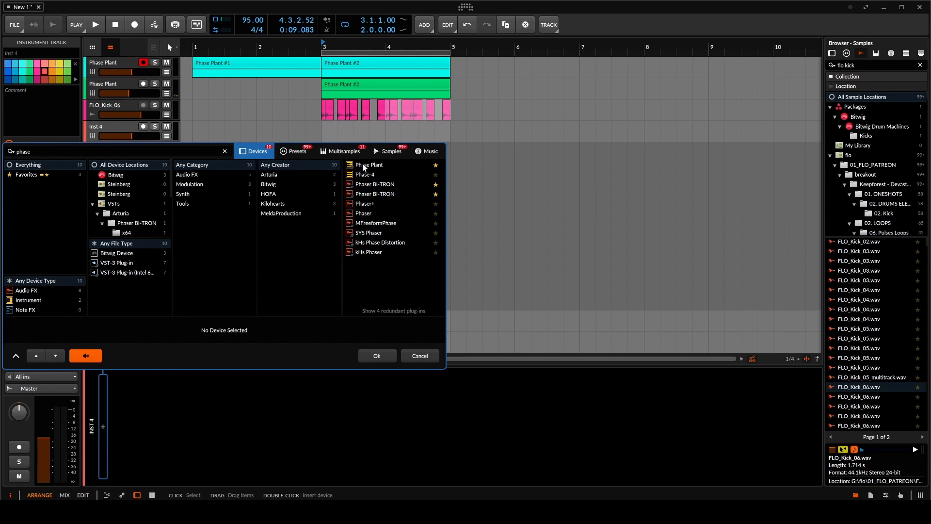
{"action": "left_click", "coordinate": [368, 165]}
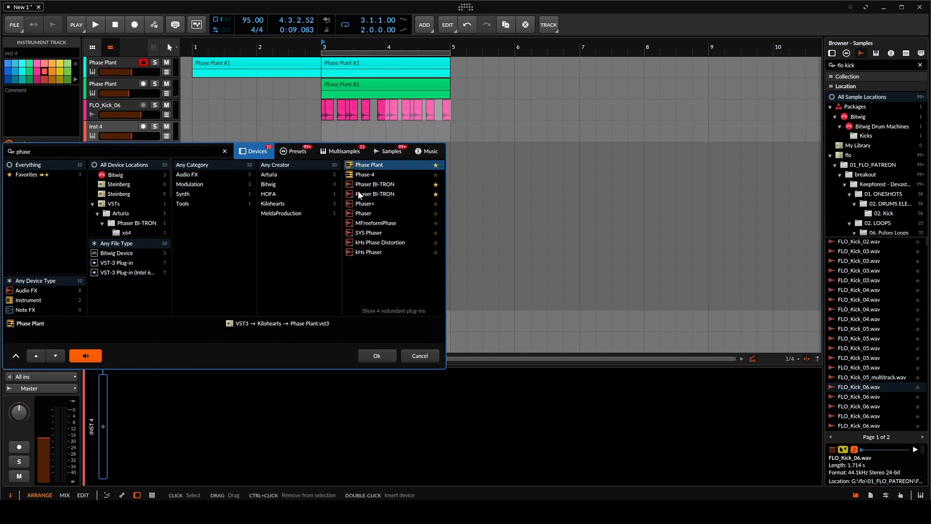
{"action": "left_click", "coordinate": [377, 356]}
- Add an Analog generator to the empty Phase Plant patch and set its waveform to sine
{"action": "left_click", "coordinate": [474, 127]}
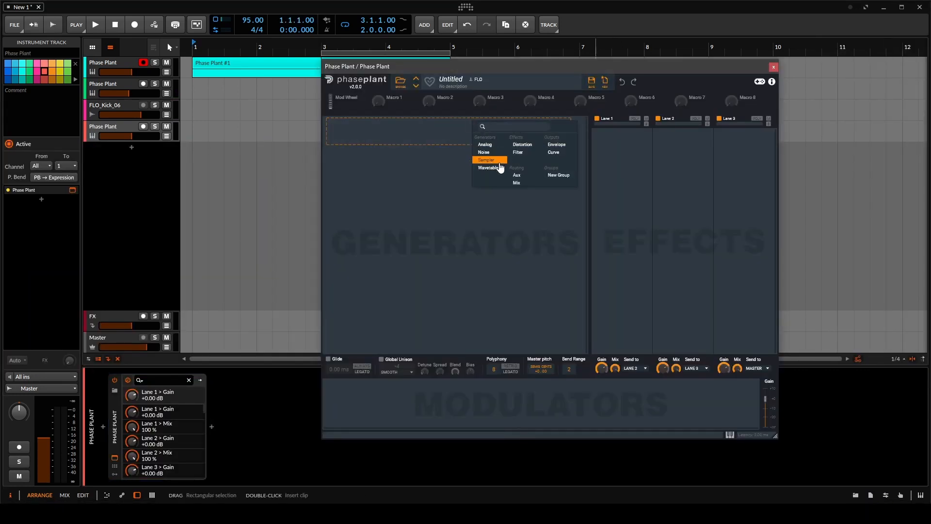
{"action": "left_click", "coordinate": [486, 144]}
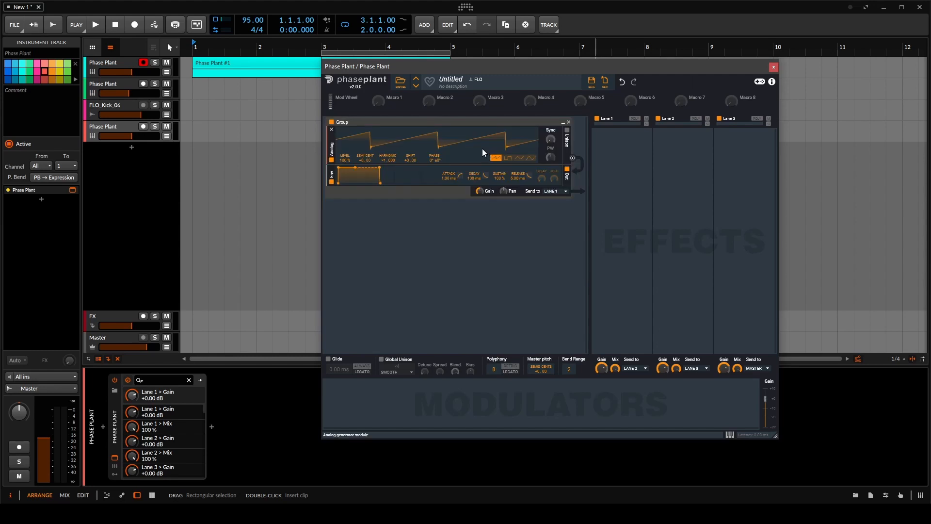
{"action": "left_click", "coordinate": [531, 158]}
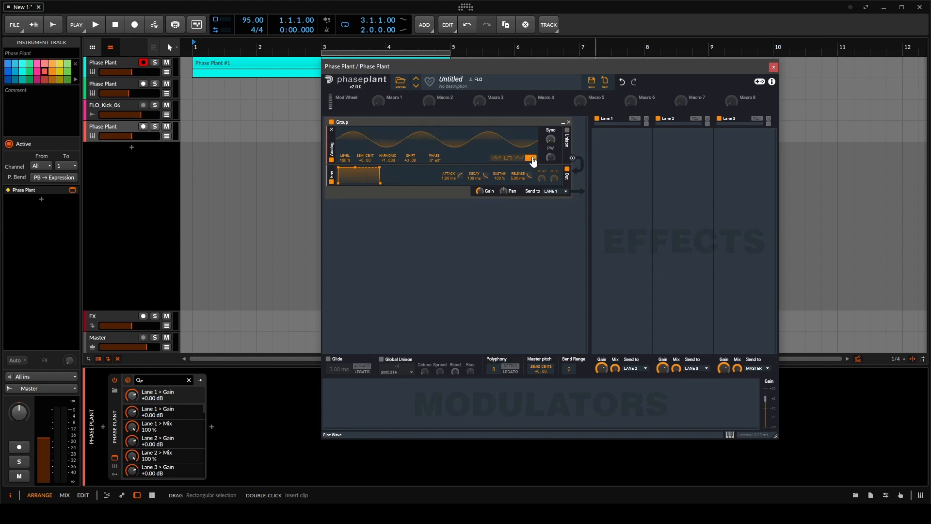
- Add an LFO modulator with the Classic Ramp Down shape and open its curve in the LFO Editor
{"action": "left_click", "coordinate": [348, 411]}
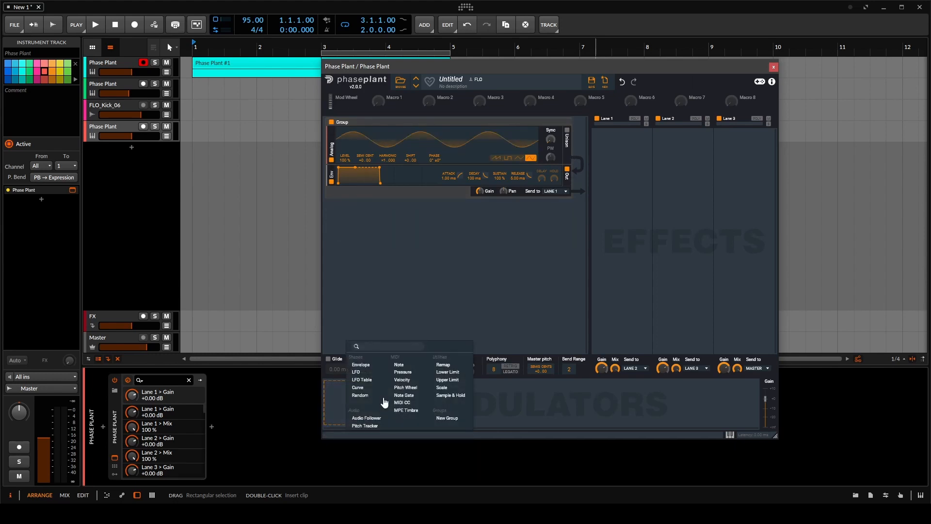
{"action": "left_click", "coordinate": [365, 379]}
{"action": "left_click", "coordinate": [413, 419]}
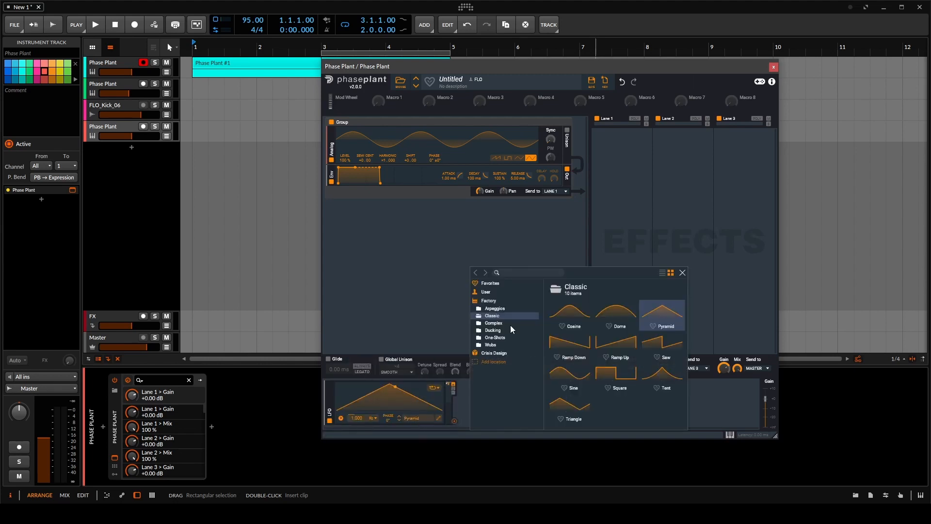
{"action": "left_click", "coordinate": [564, 341]}
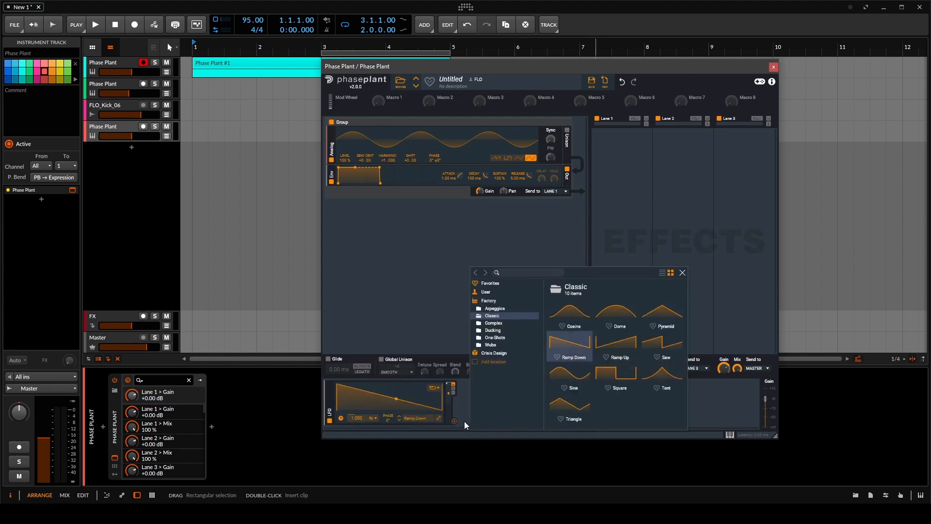
{"action": "left_click", "coordinate": [683, 273]}
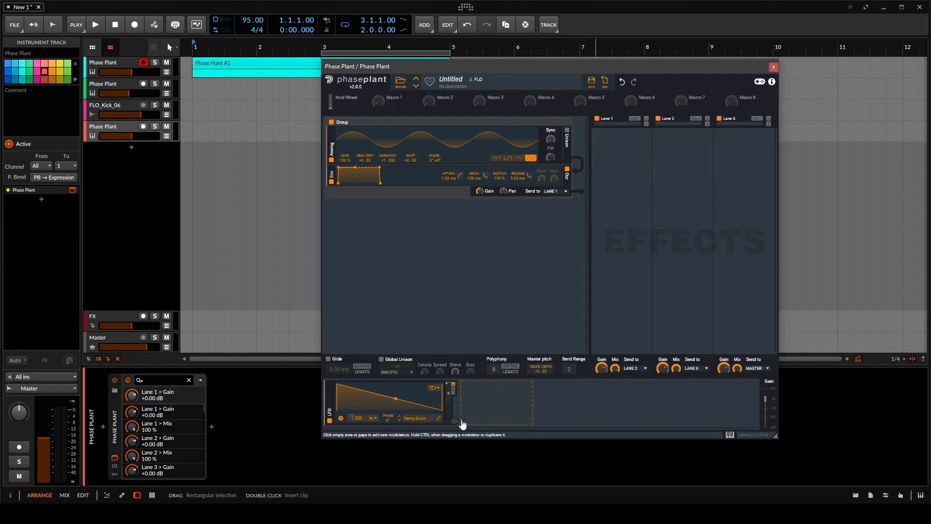
{"action": "left_click", "coordinate": [438, 418]}
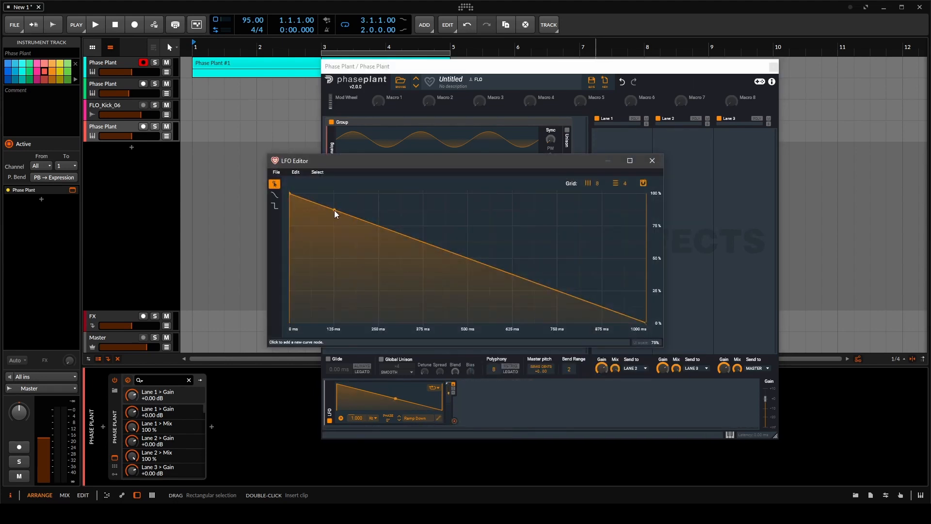
- Reshape the LFO curve into repeated full-height falling ramps, one every 125 ms, from the start up to 625 ms
{"action": "left_click_drag", "start_coordinate": [333, 210], "coordinate": [334, 323]}
{"action": "left_click", "coordinate": [356, 242]}
{"action": "left_click_drag", "start_coordinate": [353, 242], "coordinate": [369, 198]}
{"action": "left_click_drag", "start_coordinate": [425, 201], "coordinate": [406, 186]}
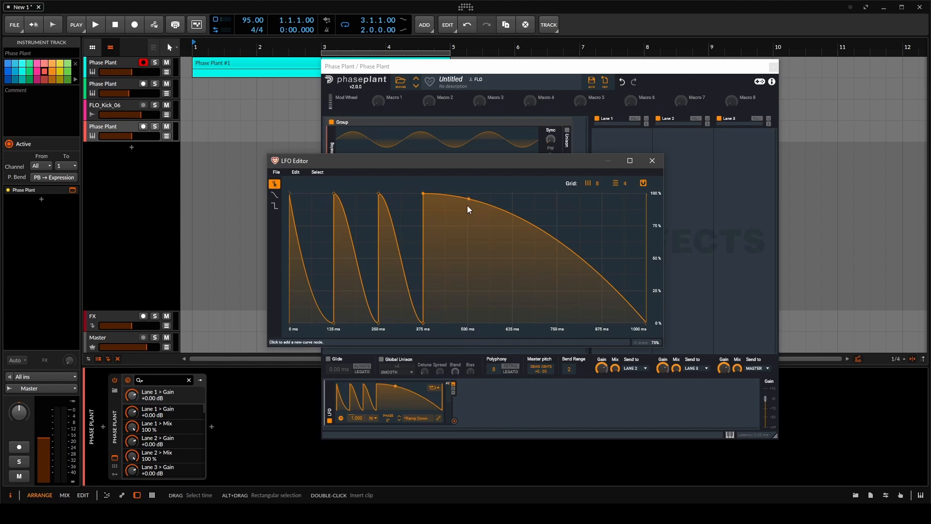
{"action": "left_click_drag", "start_coordinate": [467, 201], "coordinate": [464, 349]}
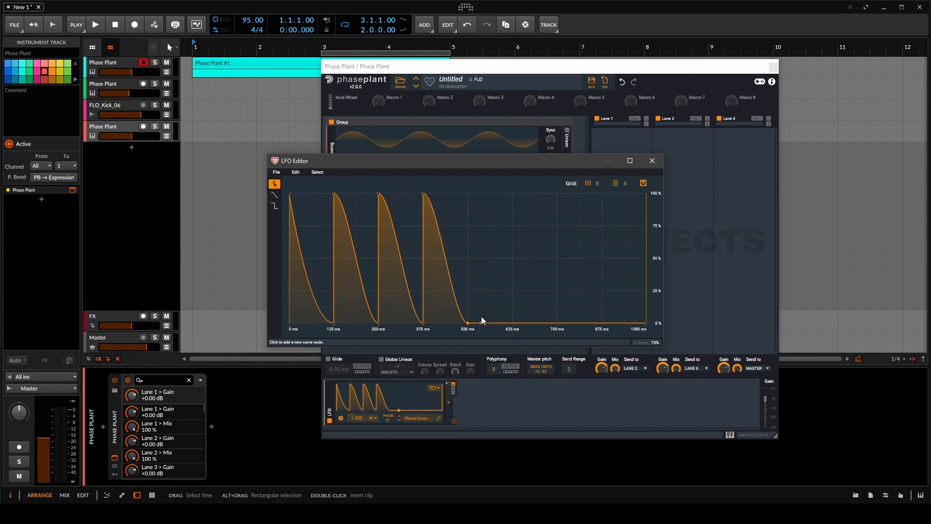
{"action": "left_click_drag", "start_coordinate": [510, 320], "coordinate": [515, 355]}
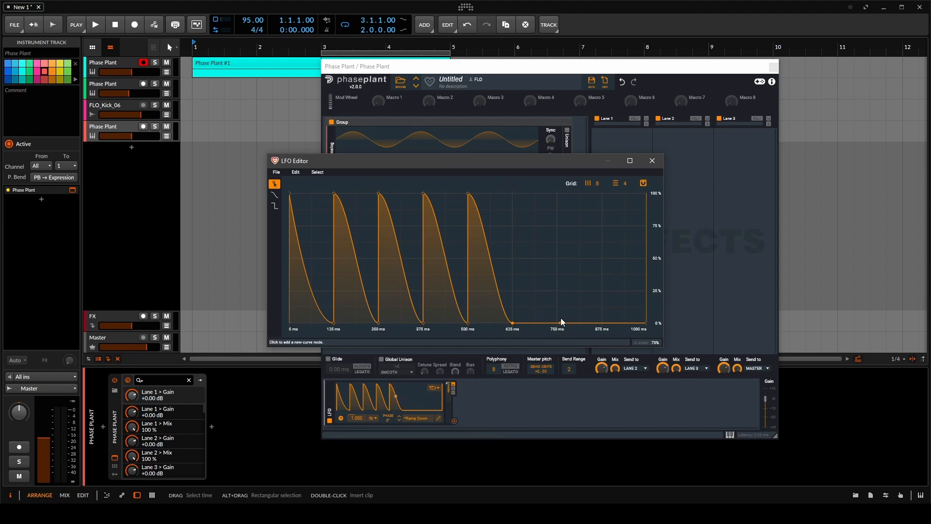
- Add another 125 ms ramp up to 750 ms, fill the rest with half-length ramps, and close the LFO Editor
{"action": "left_click_drag", "start_coordinate": [557, 323], "coordinate": [474, 154]}
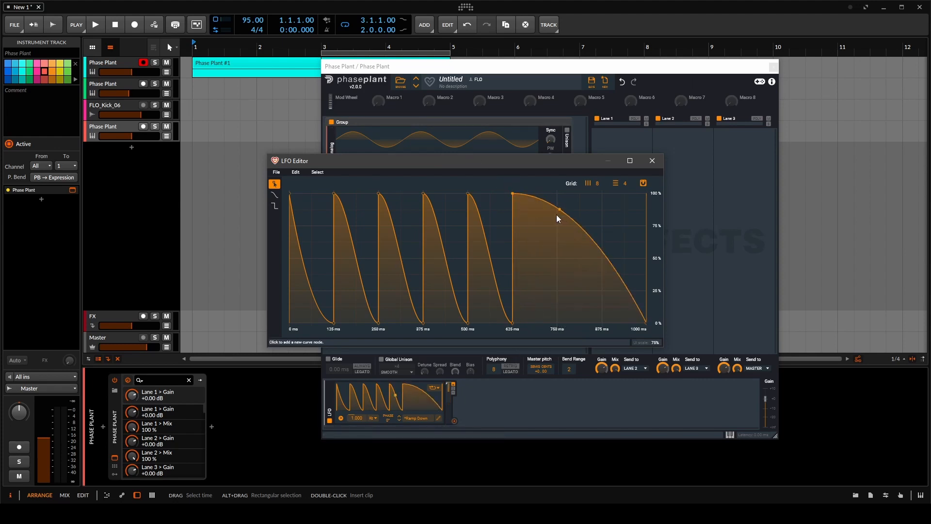
{"action": "left_click_drag", "start_coordinate": [562, 213], "coordinate": [560, 360]}
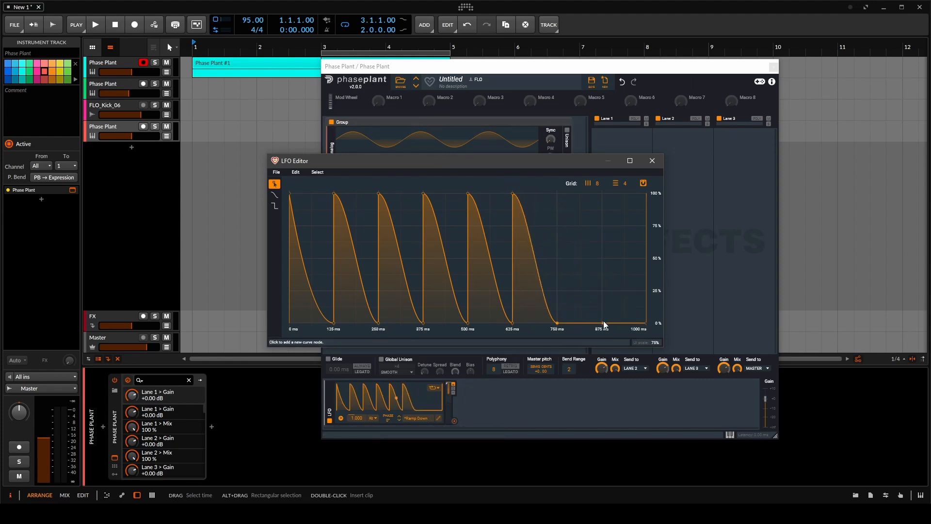
{"action": "left_click_drag", "start_coordinate": [604, 323], "coordinate": [609, 376]}
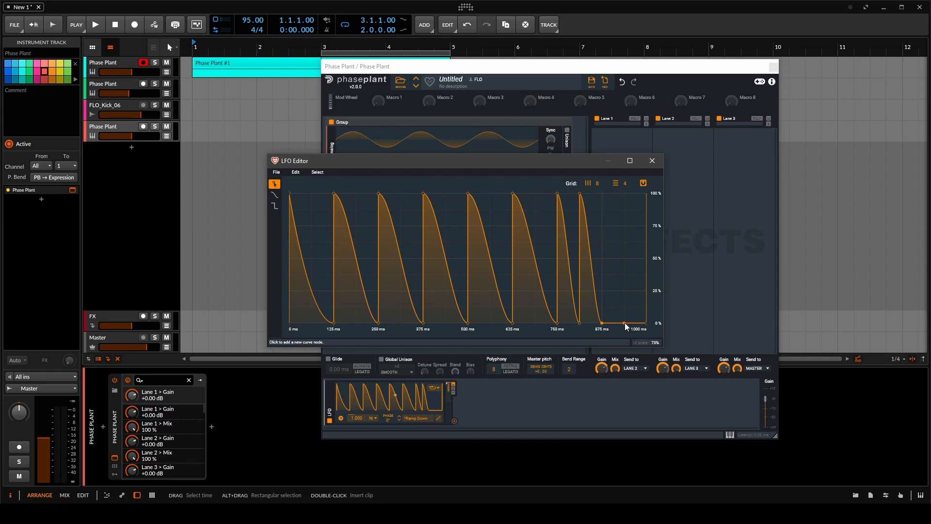
{"action": "left_click_drag", "start_coordinate": [625, 323], "coordinate": [603, 195]}
{"action": "left_click", "coordinate": [652, 161]}
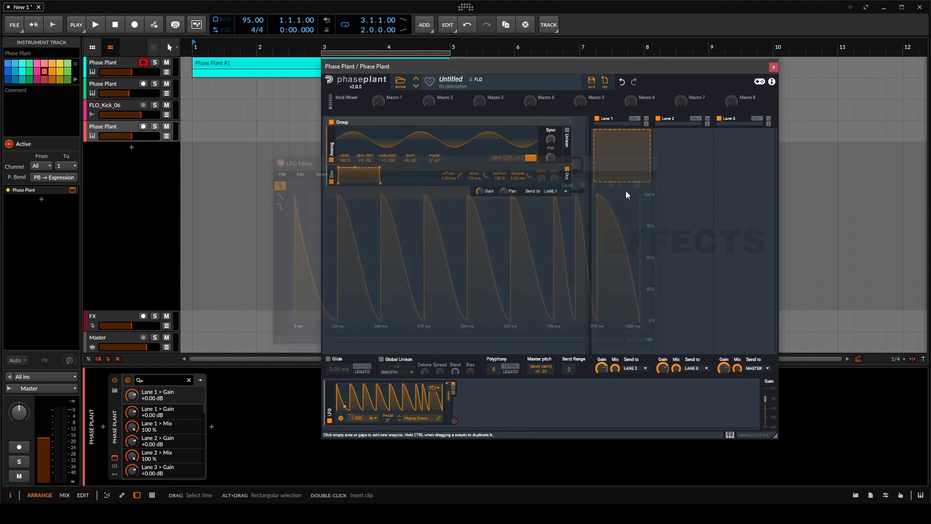
- Sync the LFO to tempo at a rate of 8/16 and assign it to modulate the generator group's output gain
{"action": "left_click", "coordinate": [374, 419]}
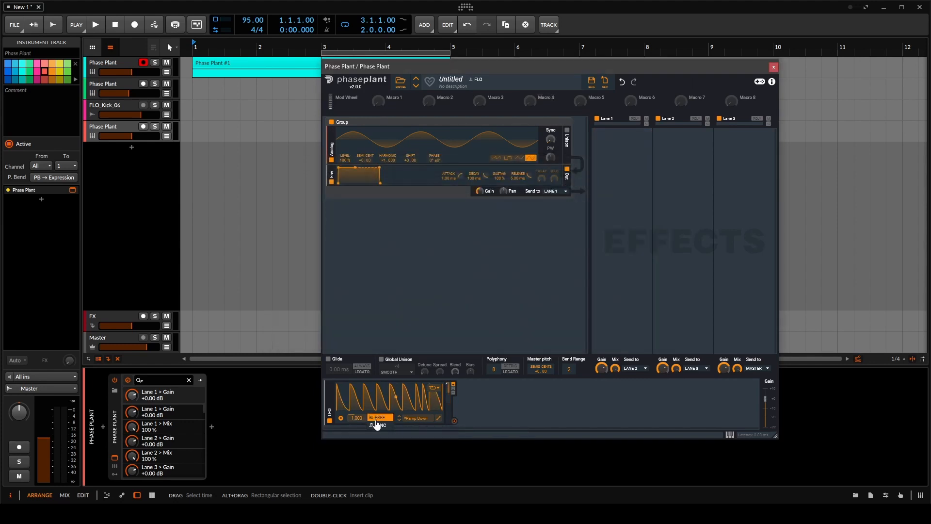
{"action": "left_click_drag", "start_coordinate": [354, 418], "coordinate": [354, 396]}
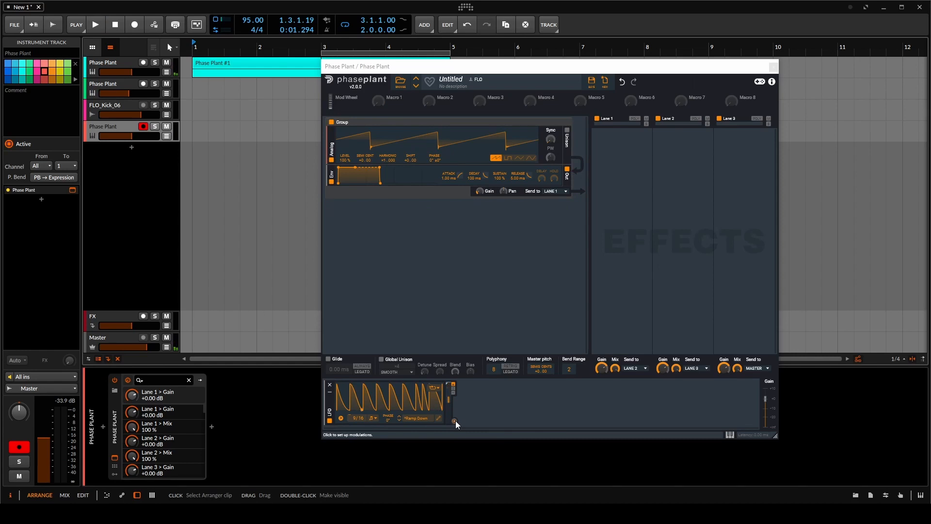
{"action": "left_click", "coordinate": [456, 420]}
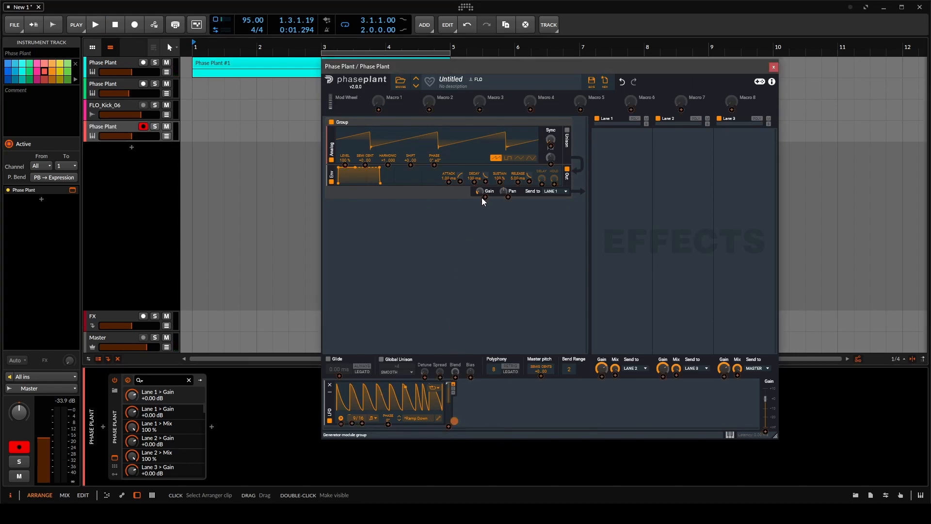
{"action": "left_click", "coordinate": [482, 198]}
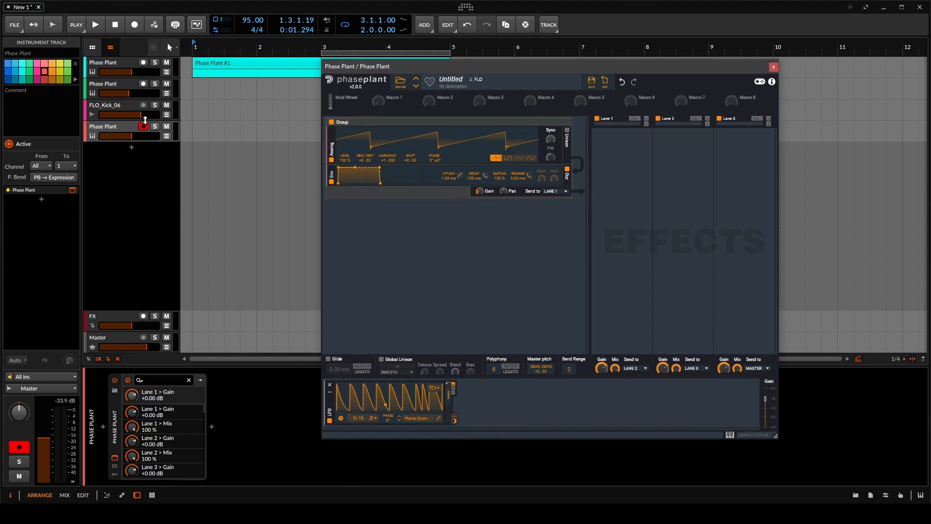
- Select the fourth track and enable unison on the Analog oscillator
{"action": "left_click", "coordinate": [127, 128]}
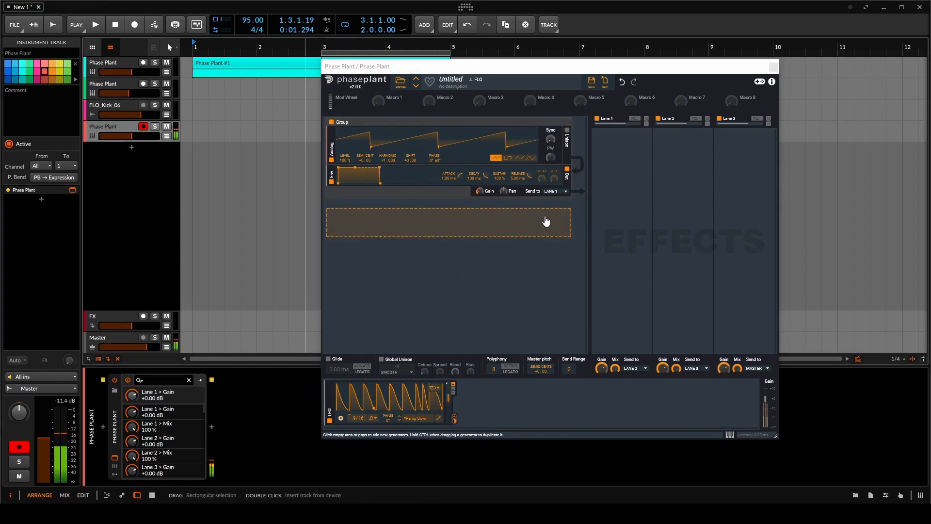
{"action": "left_click", "coordinate": [537, 374]}
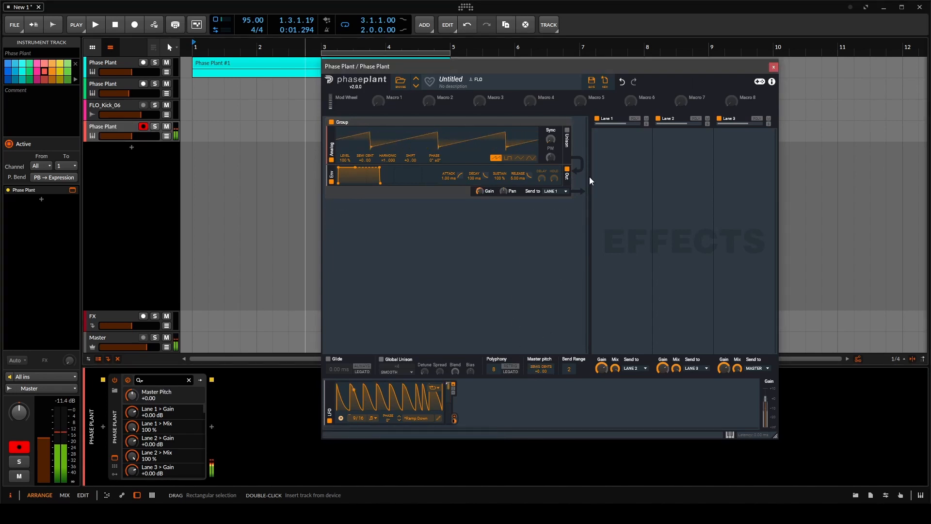
{"action": "left_click", "coordinate": [567, 131]}
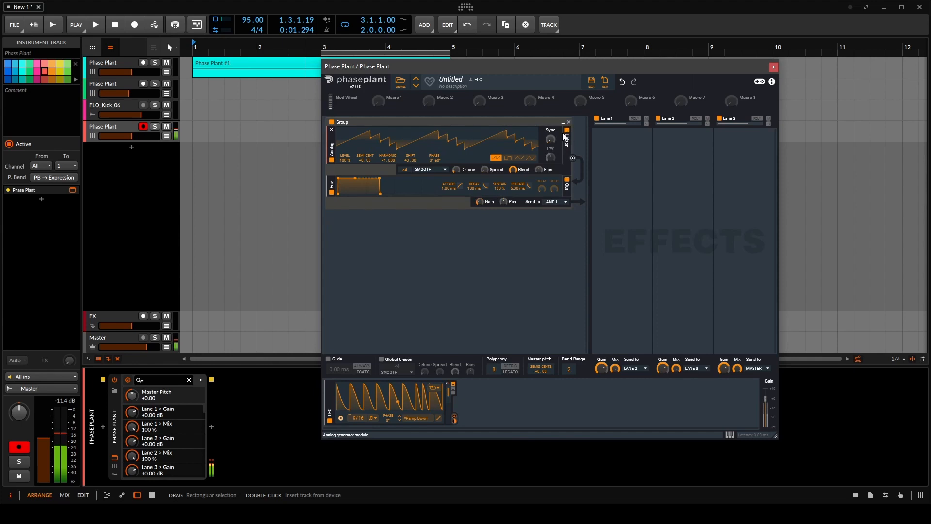
- Add a Trance Gate effect to Lane 1 and set its pattern length to 8 steps
{"action": "left_click", "coordinate": [604, 149]}
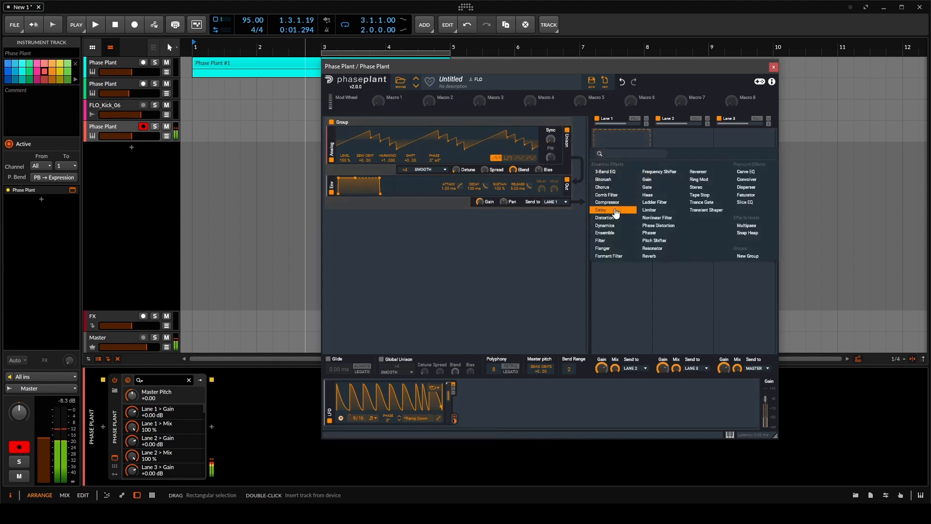
{"action": "left_click", "coordinate": [701, 203]}
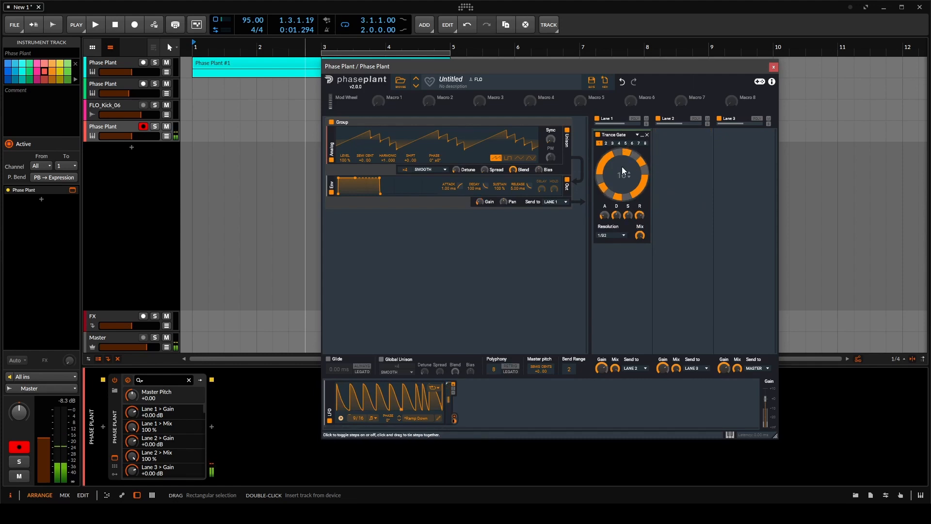
{"action": "mouse_move", "coordinate": [625, 184]}
{"action": "left_mouse_down"}
{"action": "mouse_move", "coordinate": [625, 213]}
{"action": "mouse_move", "coordinate": [623, 176]}
{"action": "left_mouse_up"}
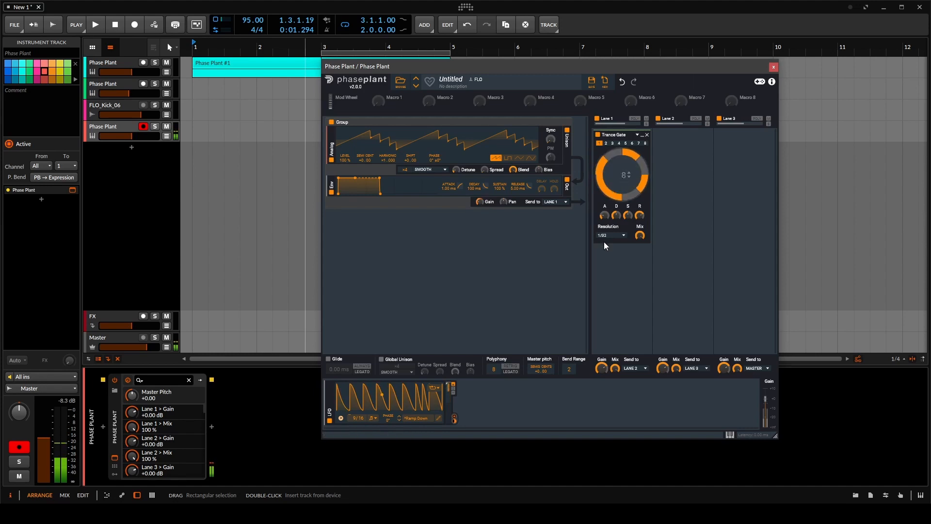
- Add a Convolver below the Trance Gate in Lane 1 and step through its impulse responses to the 1st Baptist one
{"action": "left_click", "coordinate": [605, 255]}
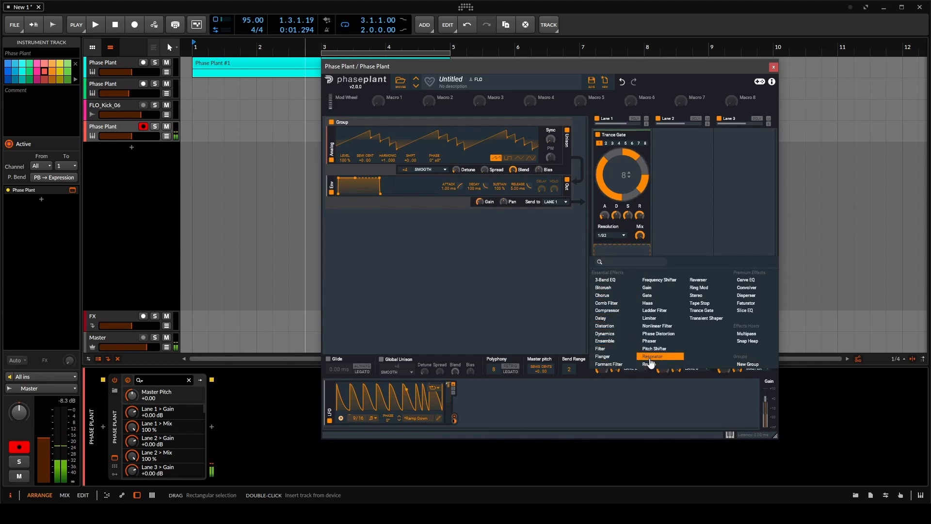
{"action": "left_click", "coordinate": [746, 287]}
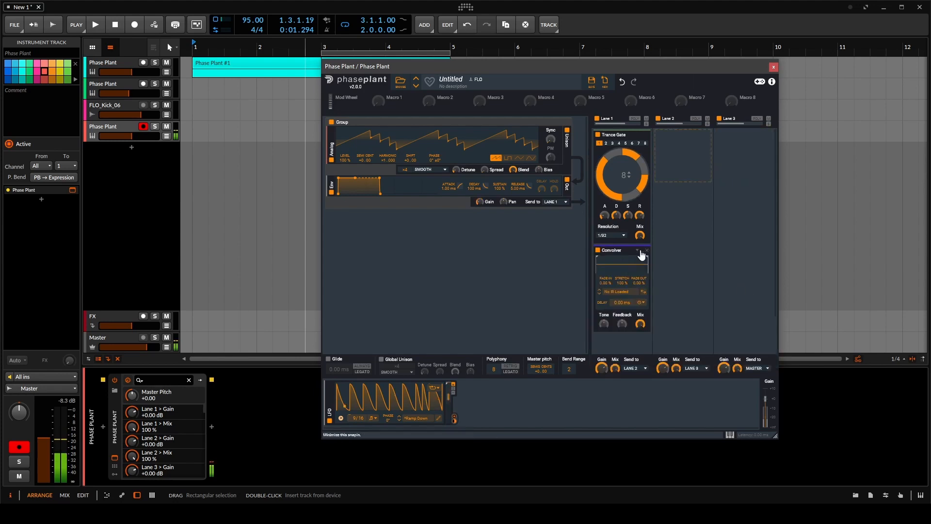
{"action": "left_click", "coordinate": [599, 293]}
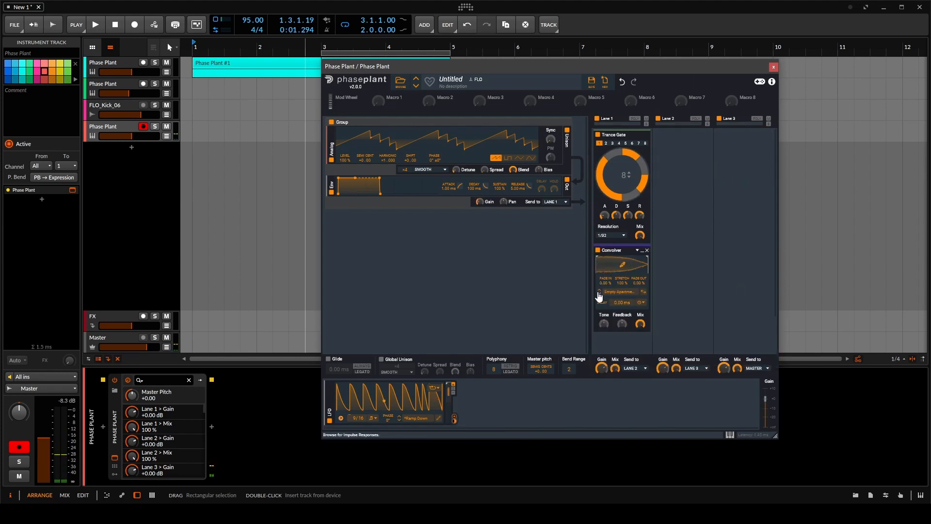
{"action": "left_click", "coordinate": [598, 293]}
{"action": "left_click", "coordinate": [598, 293]}
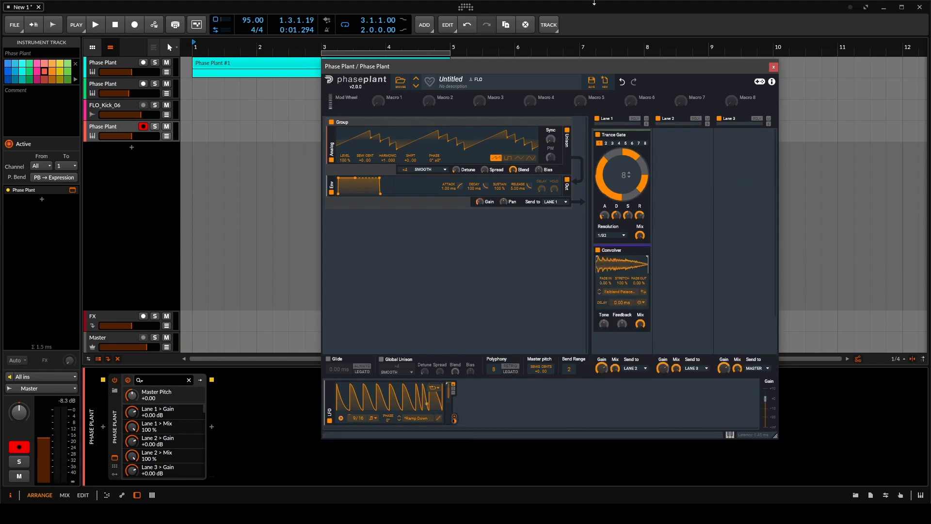
{"action": "left_click", "coordinate": [600, 292]}
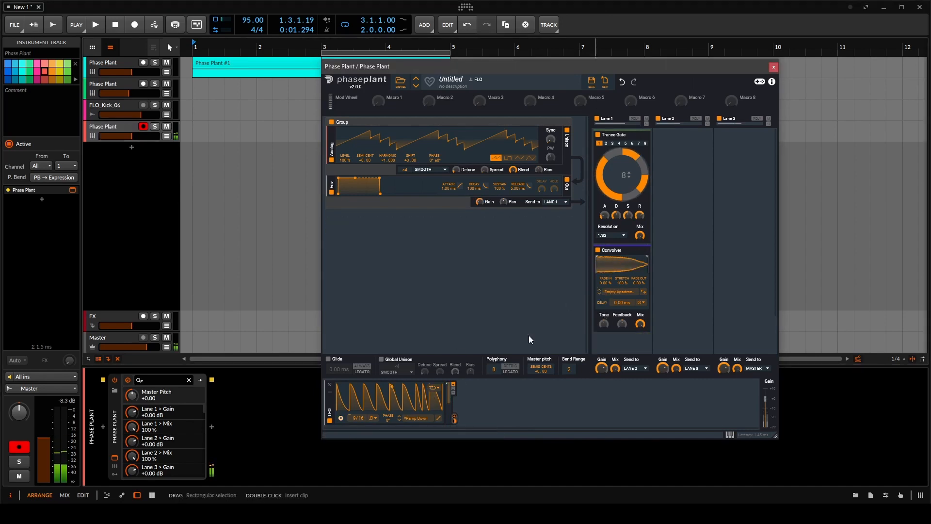
{"action": "left_click", "coordinate": [599, 292]}
{"action": "left_click", "coordinate": [600, 292]}
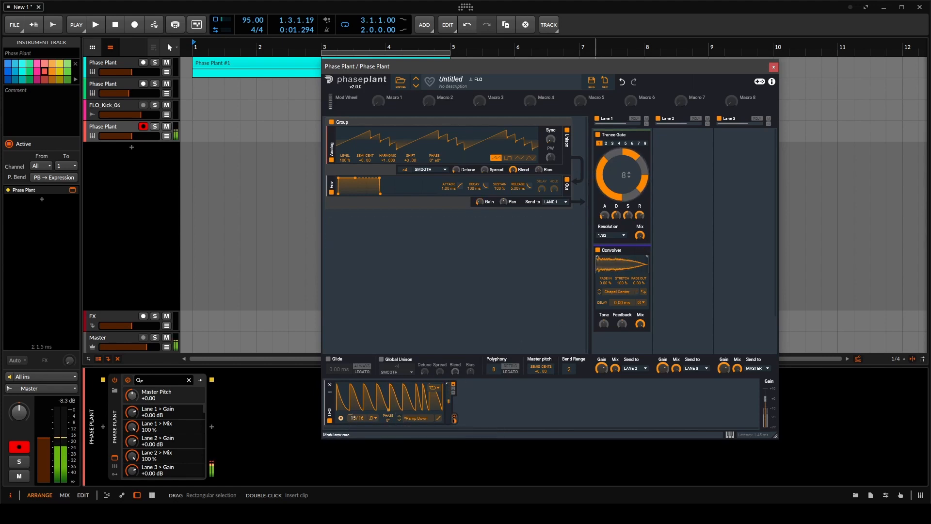
{"action": "left_click", "coordinate": [600, 292]}
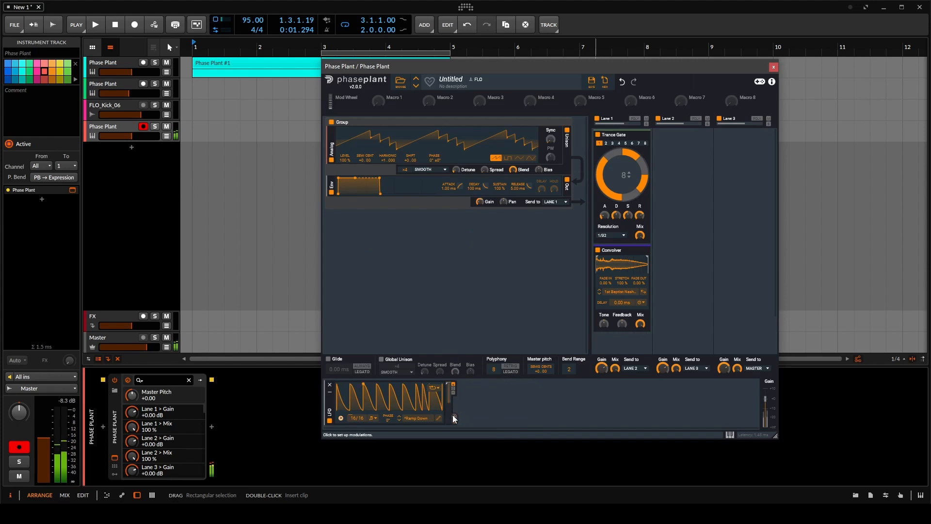
- Assign the LFO to modulate the Convolver's mix and switch its impulse response to the Tyndall Bruce one
{"action": "left_click_drag", "start_coordinate": [454, 419], "coordinate": [640, 325]}
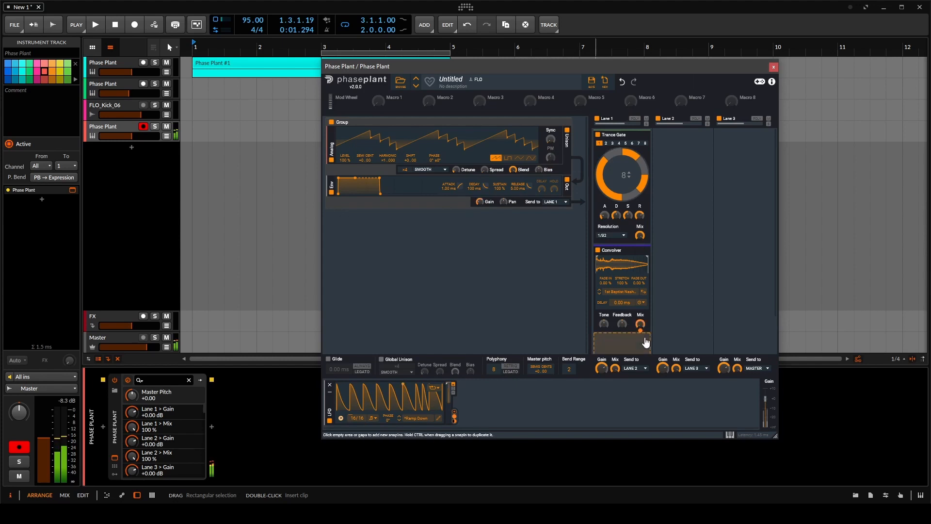
{"action": "left_click", "coordinate": [600, 292]}
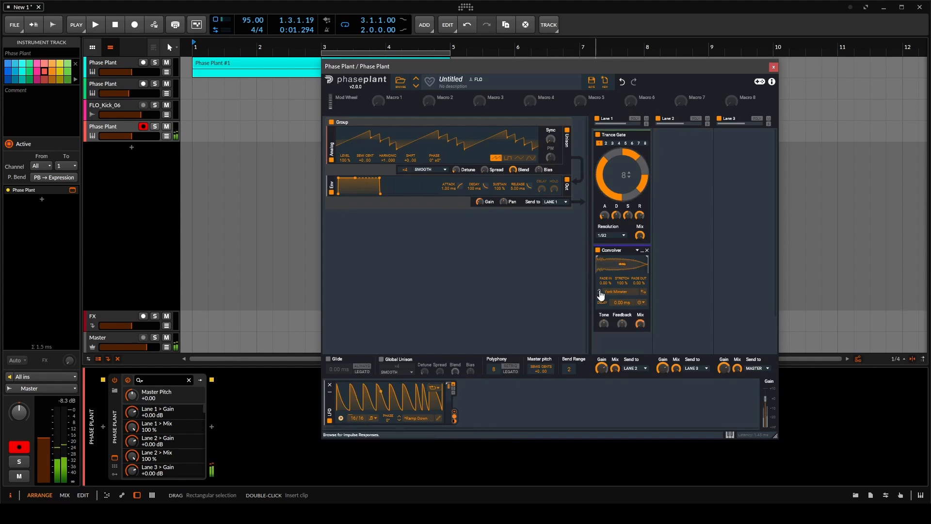
{"action": "left_click", "coordinate": [600, 292]}
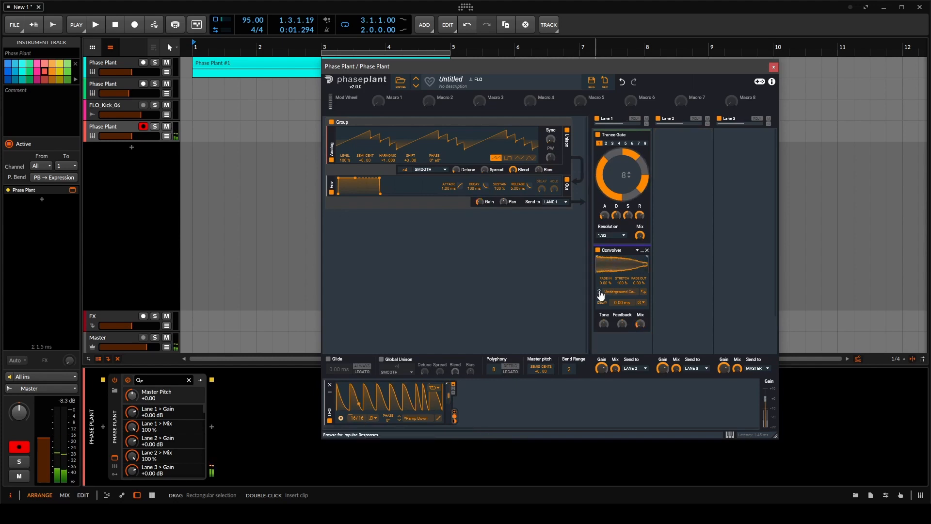
{"action": "left_click", "coordinate": [600, 293]}
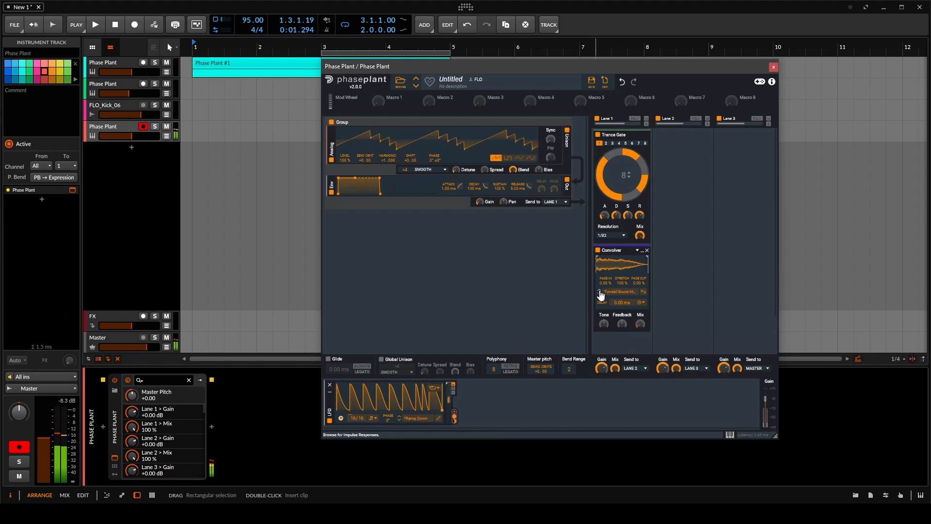
- Add a band-pass Filter below the Convolver in Lane 1, raising its cutoff and Q and setting the slope to x2
{"action": "scroll", "coordinate": [621, 310], "scroll_direction": "down", "scroll_amount": 2}
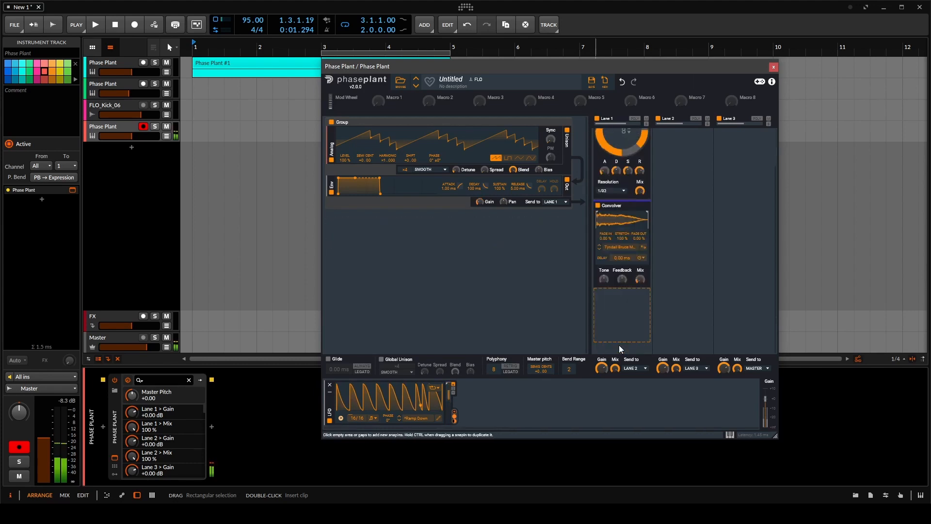
{"action": "left_click", "coordinate": [621, 310]}
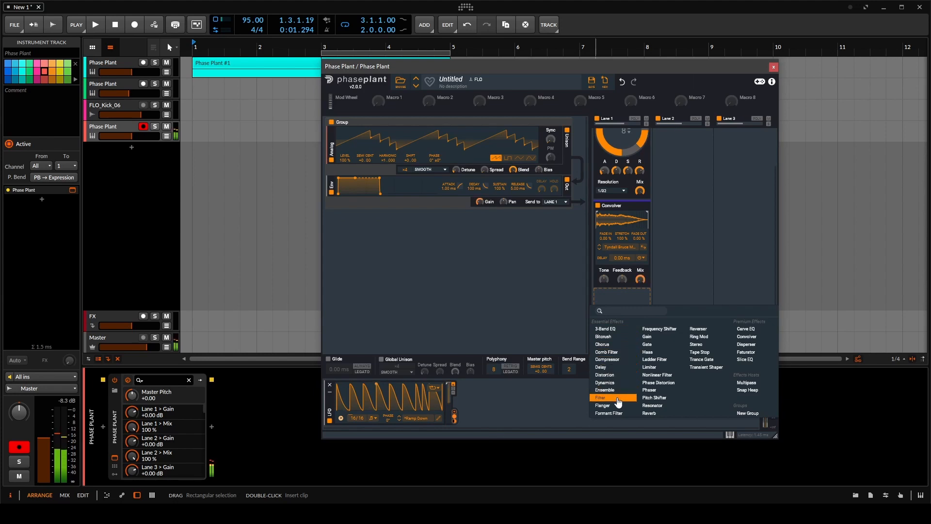
{"action": "left_click", "coordinate": [602, 397]}
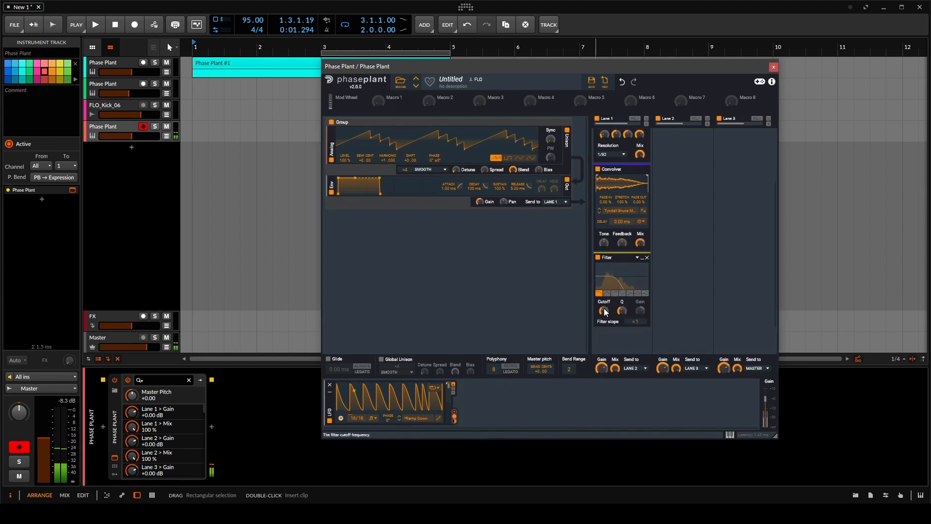
{"action": "left_click", "coordinate": [608, 293]}
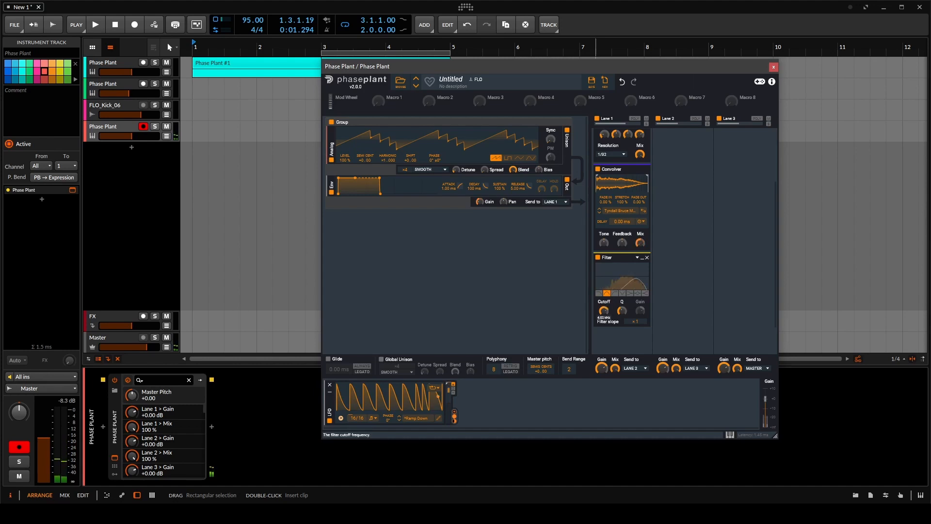
{"action": "left_click_drag", "start_coordinate": [622, 312], "coordinate": [604, 305]}
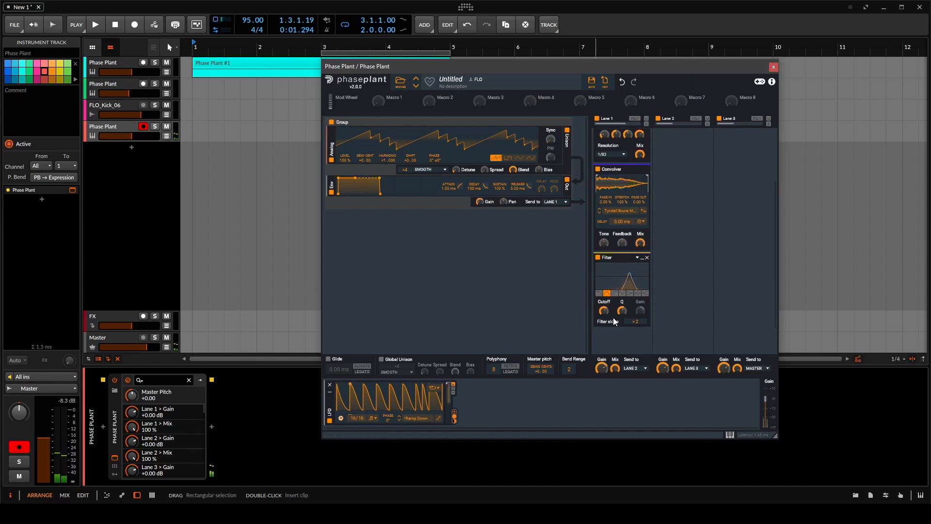
- Add a Reverb effect below the Filter in Lane 1
{"action": "left_click", "coordinate": [630, 333]}
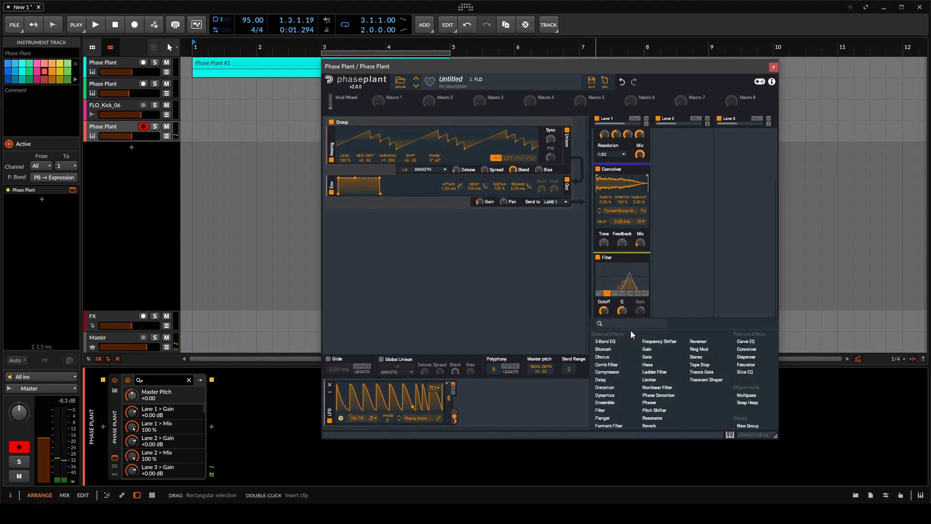
{"action": "left_click", "coordinate": [653, 427]}
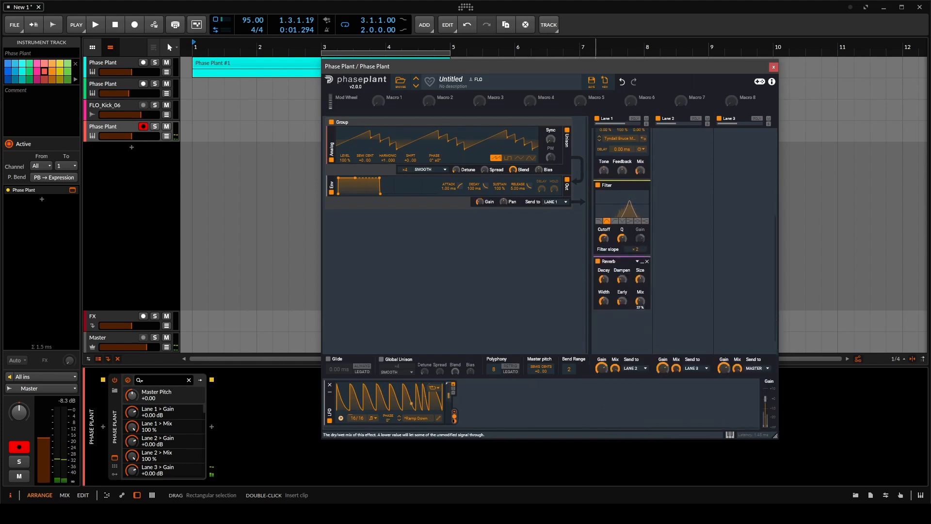
- Insert a Resonator between the Filter and Reverb in Lane 1 and assign the LFO to modulate the Filter's cutoff
{"action": "left_click", "coordinate": [637, 262]}
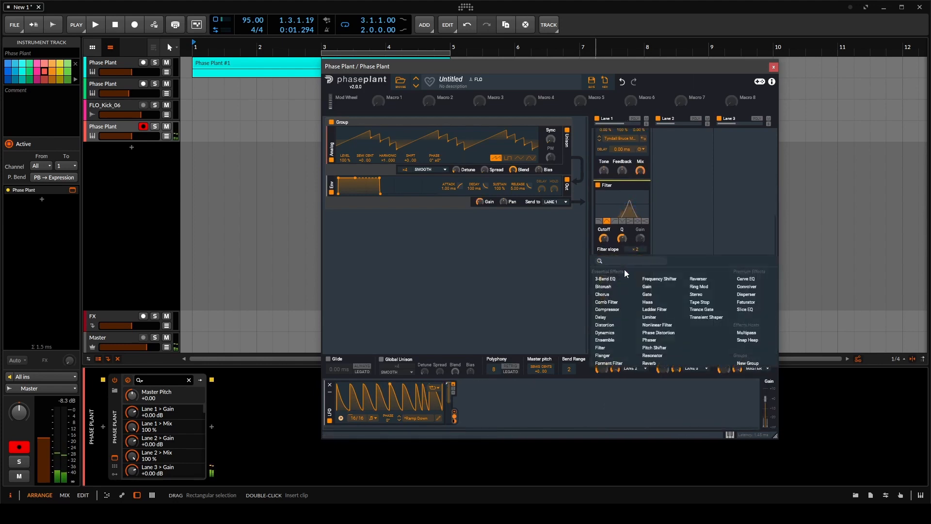
{"action": "left_click", "coordinate": [663, 355]}
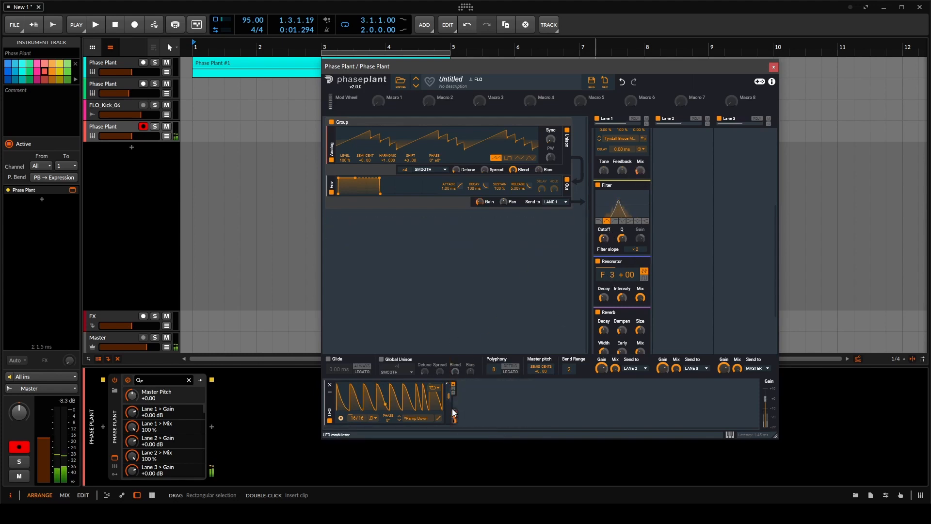
{"action": "left_click_drag", "start_coordinate": [455, 413], "coordinate": [603, 240]}
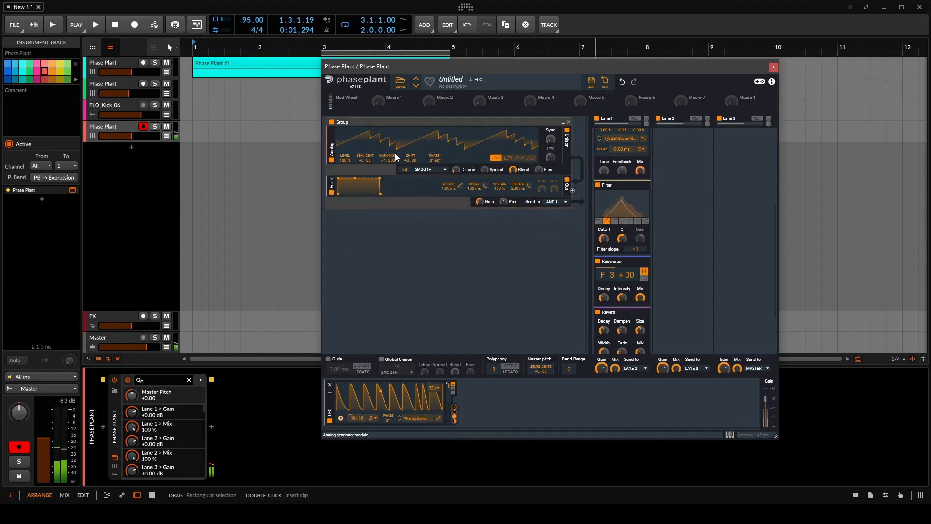
- Create an empty one-bar clip at bar 3 on the red Phase Plant track below the kick track
{"action": "left_click_drag", "start_coordinate": [494, 68], "coordinate": [719, 73]}
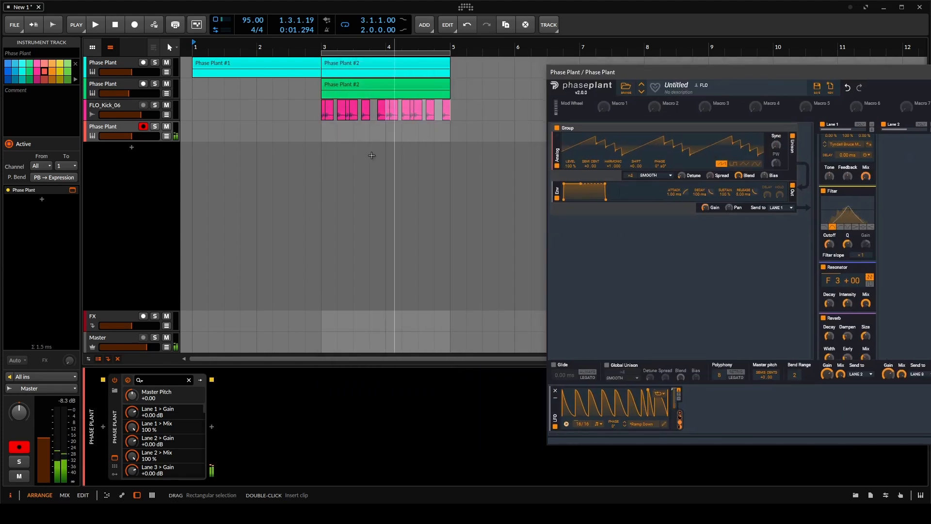
{"action": "double_click", "coordinate": [325, 127]}
{"action": "double_click", "coordinate": [336, 127]}
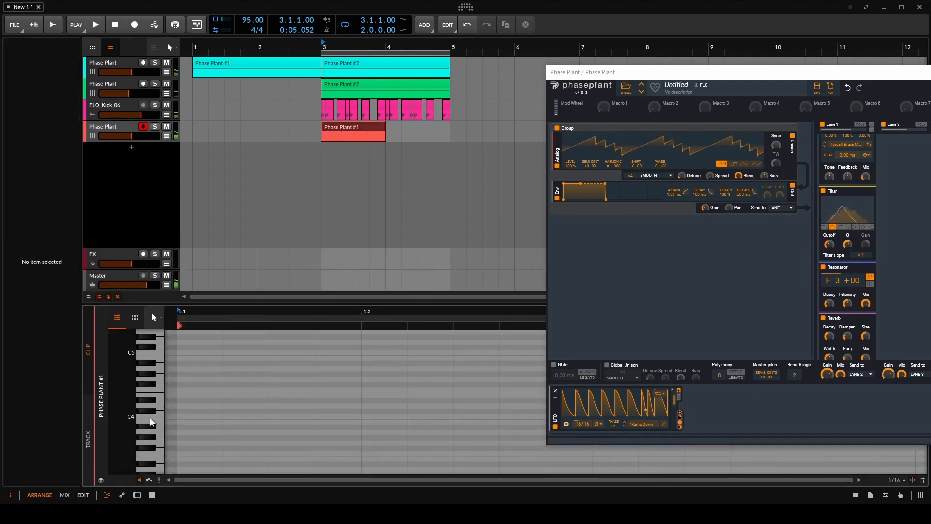
{"action": "left_click", "coordinate": [117, 129]}
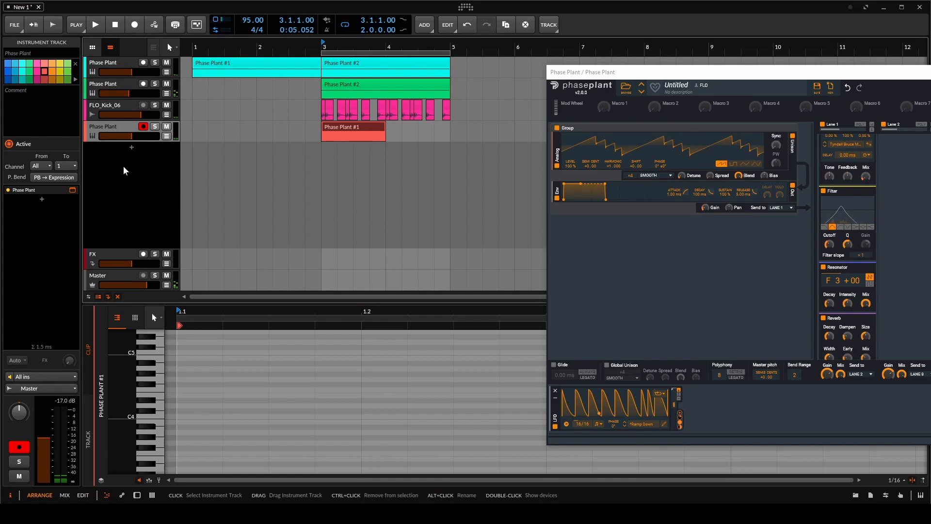
- Audition low notes on the piano roll keys and draw an F0 note slightly over two beats long at the clip's start
{"action": "left_click", "coordinate": [154, 392]}
{"action": "scroll", "coordinate": [154, 392], "scroll_direction": "down", "scroll_amount": 3}
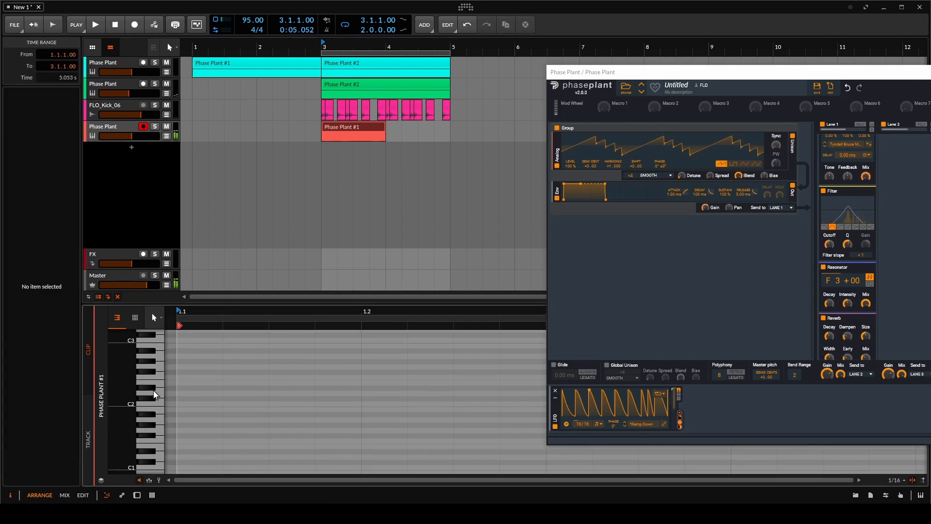
{"action": "left_click", "coordinate": [147, 441]}
{"action": "left_click", "coordinate": [146, 440]}
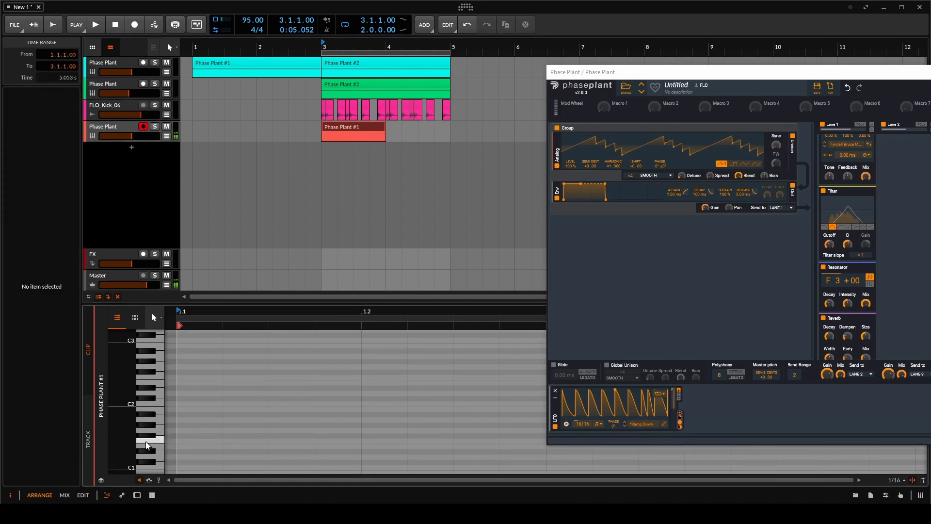
{"action": "scroll", "coordinate": [147, 444], "scroll_direction": "down", "scroll_amount": 2}
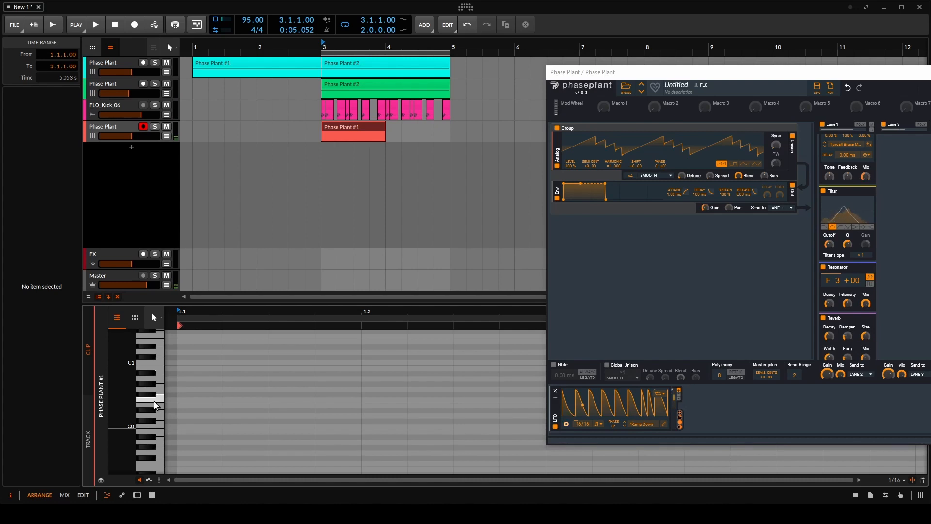
{"action": "double_click", "coordinate": [180, 400]}
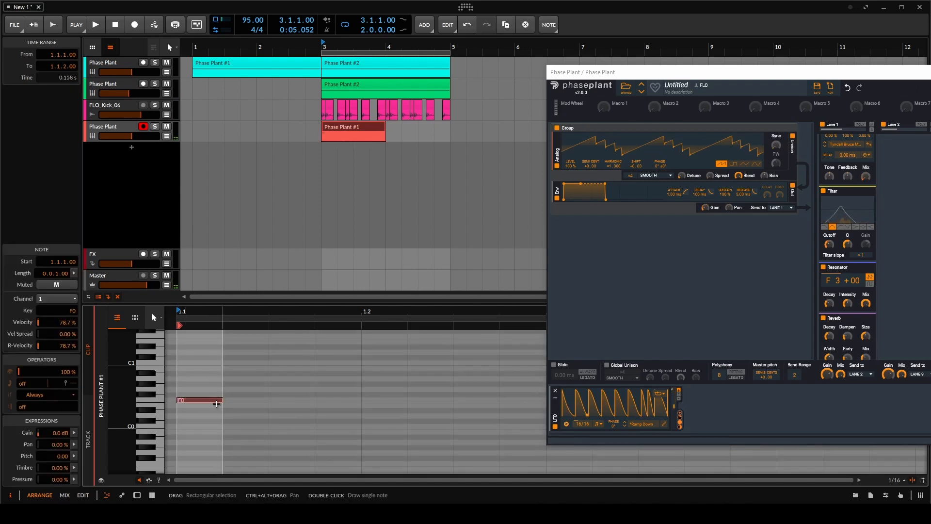
{"action": "left_click_drag", "start_coordinate": [222, 401], "coordinate": [554, 403]}
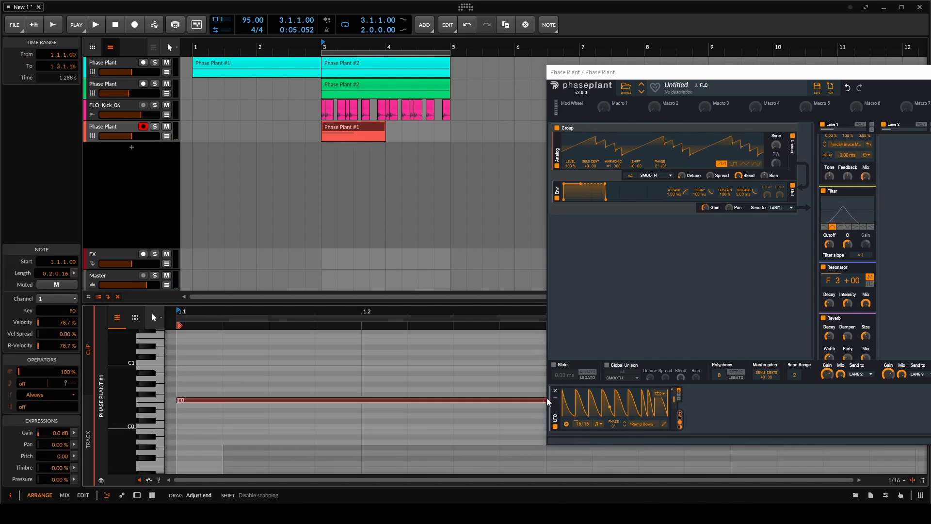
- Lengthen the F0 note to one bar, duplicate it into the second bar, and extend the arranger clip to bar 5 during playback
{"action": "scroll", "coordinate": [523, 395], "scroll_direction": "down", "scroll_amount": 4}
{"action": "scroll", "coordinate": [511, 390], "scroll_direction": "down", "scroll_amount": 2}
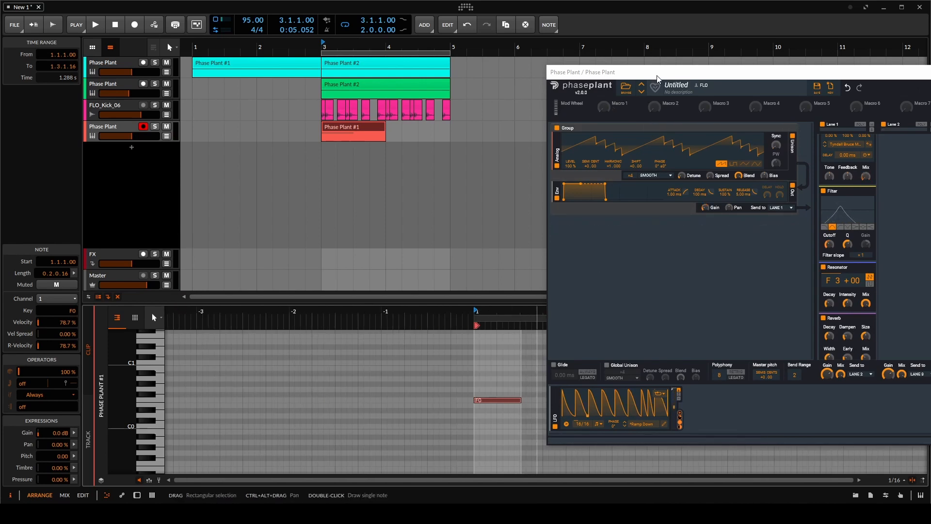
{"action": "left_click_drag", "start_coordinate": [631, 72], "coordinate": [879, 71]}
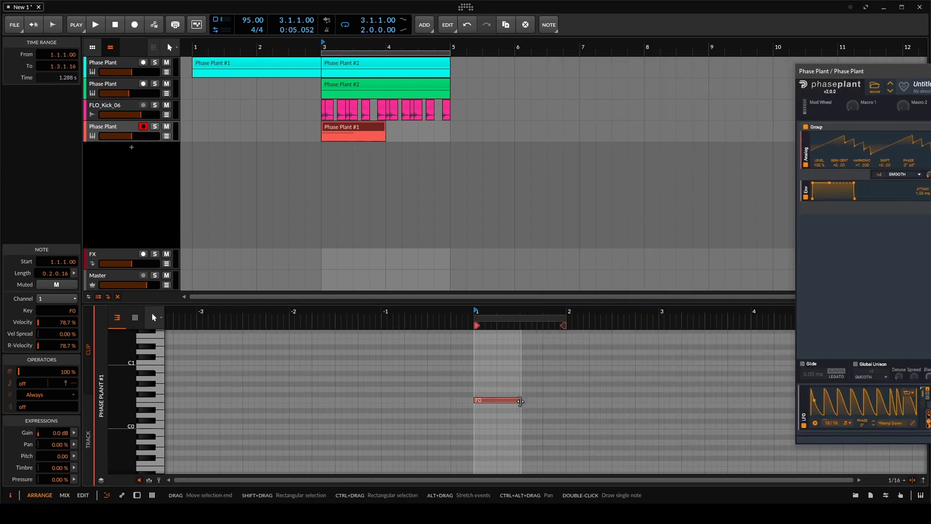
{"action": "left_click_drag", "start_coordinate": [521, 401], "coordinate": [566, 400]}
{"action": "key", "text": "ctrl+d"}
{"action": "key", "text": "space"}
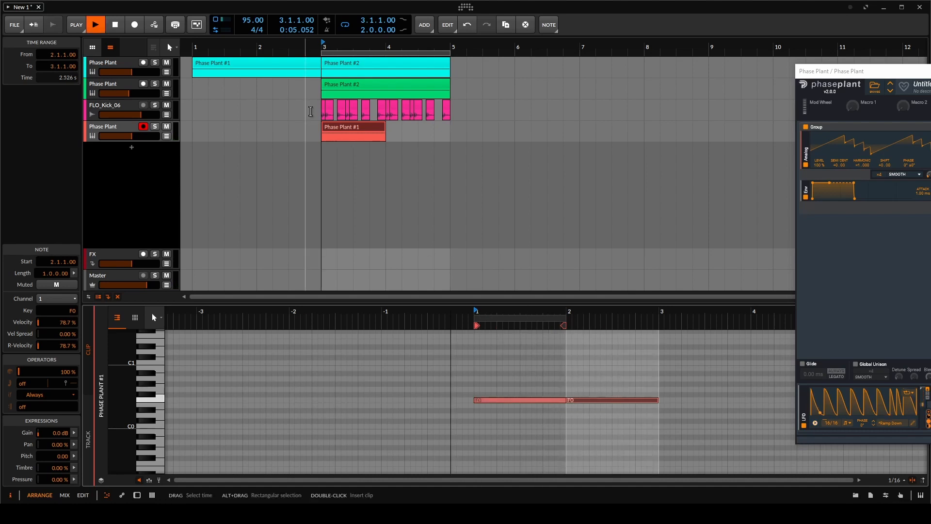
{"action": "left_click_drag", "start_coordinate": [385, 127], "coordinate": [449, 126]}
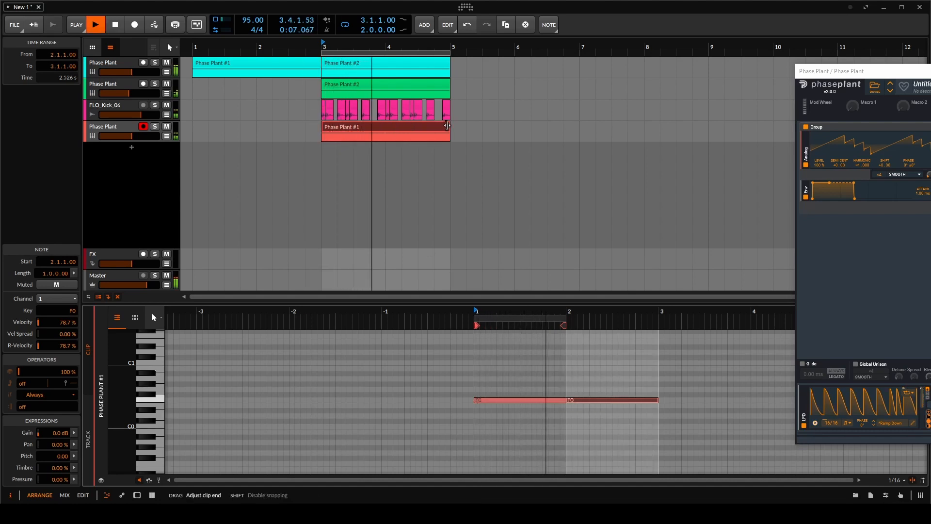
- Review the Lane 1 effect chain in Phase Plant while the loop plays, and close the plugin window
{"action": "left_click_drag", "start_coordinate": [854, 71], "coordinate": [529, 72]}
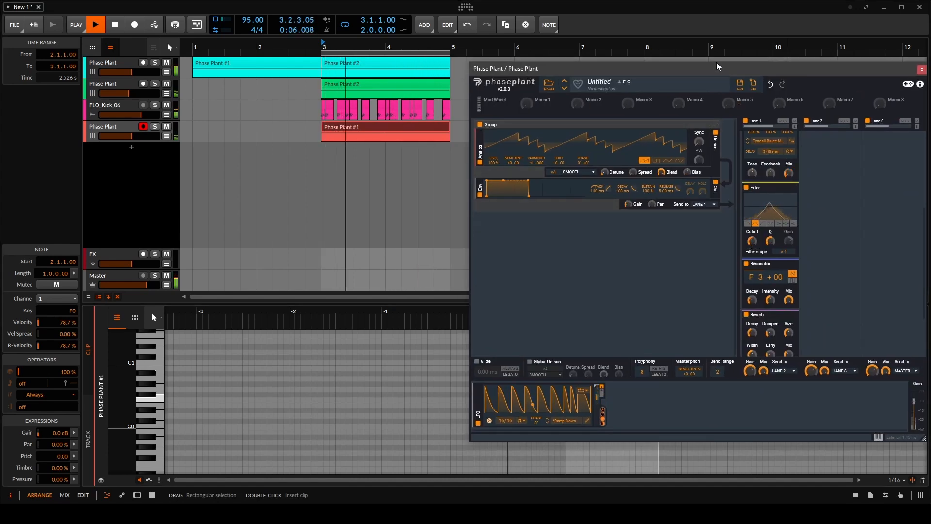
{"action": "left_click_drag", "start_coordinate": [718, 67], "coordinate": [593, 68]}
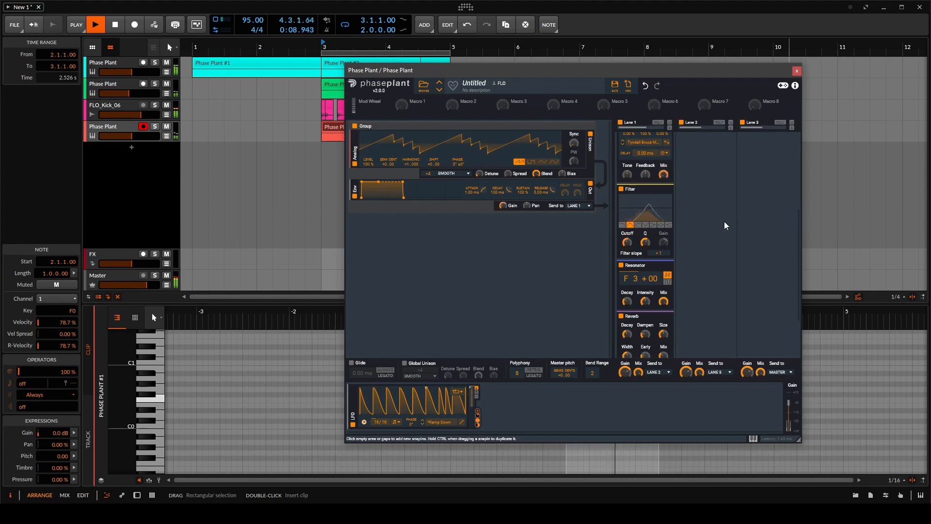
{"action": "scroll", "coordinate": [707, 229], "scroll_direction": "down", "scroll_amount": 3}
{"action": "scroll", "coordinate": [707, 229], "scroll_direction": "down", "scroll_amount": 1}
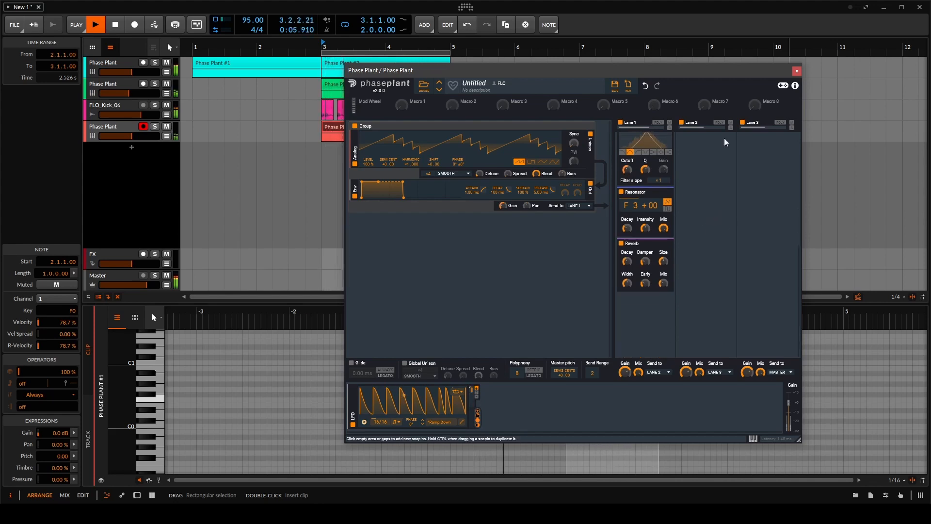
{"action": "left_click", "coordinate": [797, 72]}
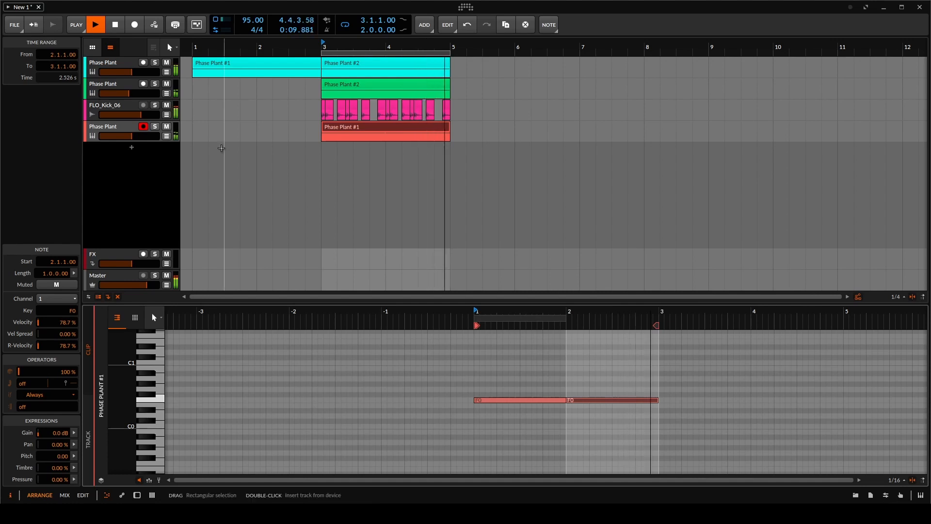
- Duplicate the red Phase Plant track together with its clip
{"action": "left_click", "coordinate": [359, 130]}
{"action": "left_click", "coordinate": [97, 129]}
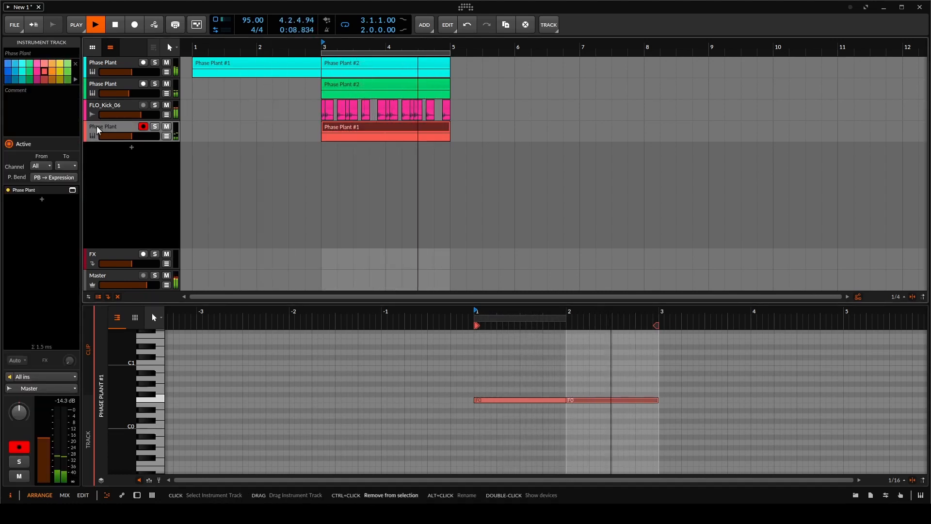
{"action": "key", "text": "ctrl+d"}
- Transpose both F0 notes in the duplicated track's clip up one octave to F1
{"action": "double_click", "coordinate": [348, 150]}
{"action": "scroll", "coordinate": [405, 396], "scroll_direction": "down", "scroll_amount": 4}
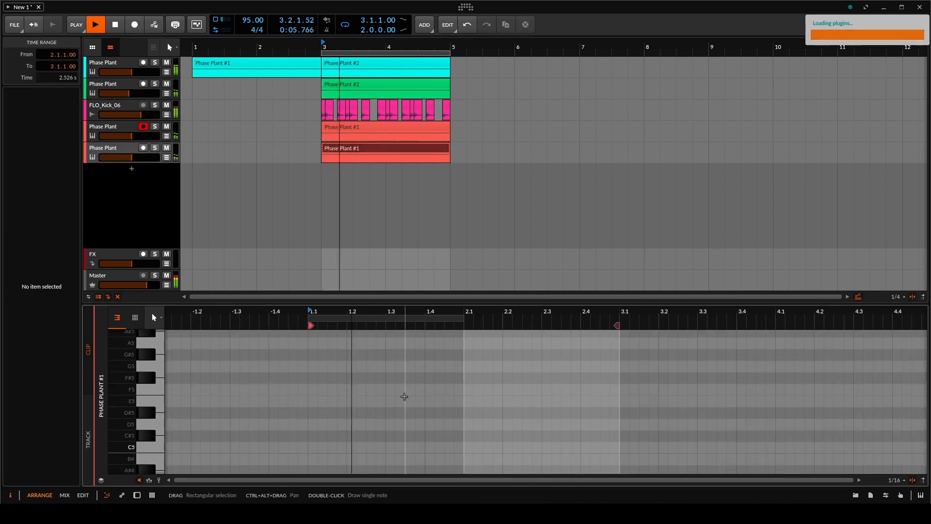
{"action": "scroll", "coordinate": [430, 434], "scroll_direction": "down", "scroll_amount": 4}
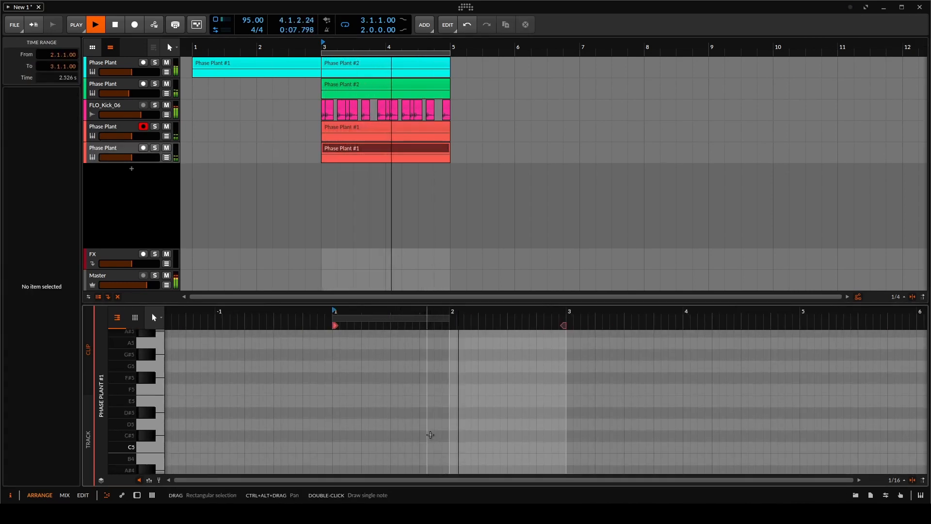
{"action": "scroll", "coordinate": [308, 412], "scroll_direction": "down", "scroll_amount": 3}
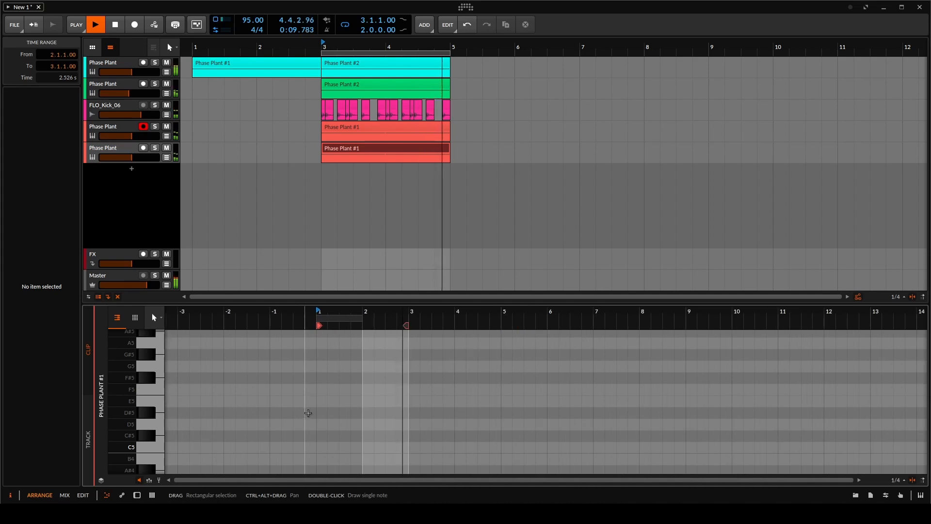
{"action": "scroll", "coordinate": [320, 407], "scroll_direction": "down", "scroll_amount": 15}
{"action": "scroll", "coordinate": [322, 405], "scroll_direction": "up", "scroll_amount": 1}
{"action": "left_click_drag", "start_coordinate": [411, 405], "coordinate": [299, 351]}
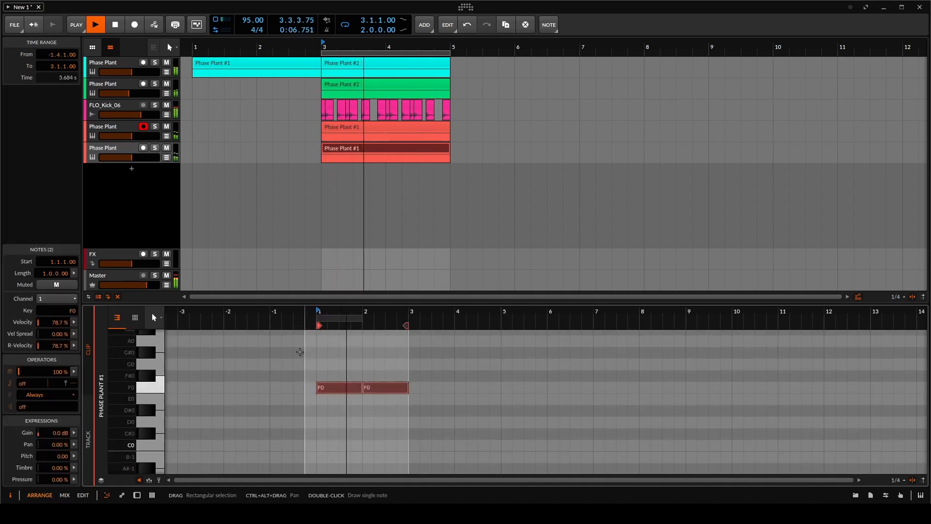
{"action": "key", "text": "shift+Up"}
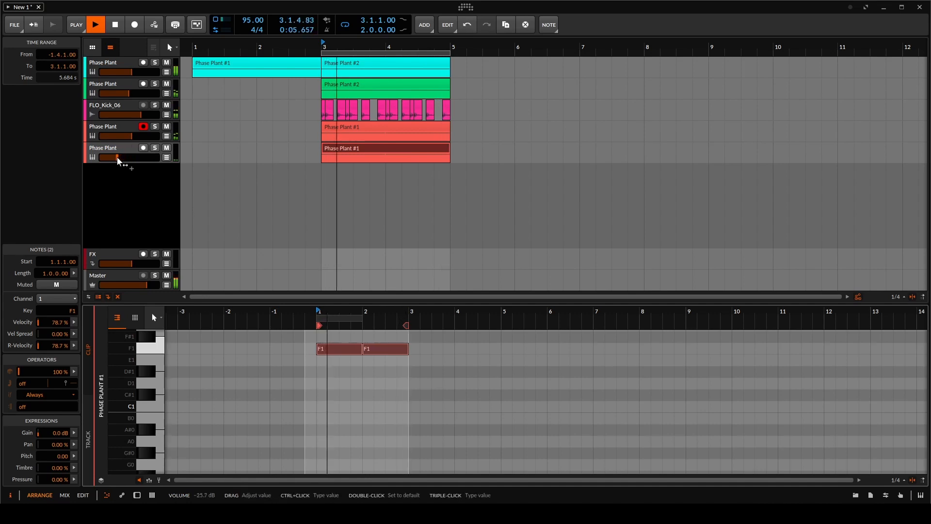
- Lower the duplicated track's volume to about -20.5 dB and stop playback
{"action": "left_click_drag", "start_coordinate": [117, 160], "coordinate": [122, 161]}
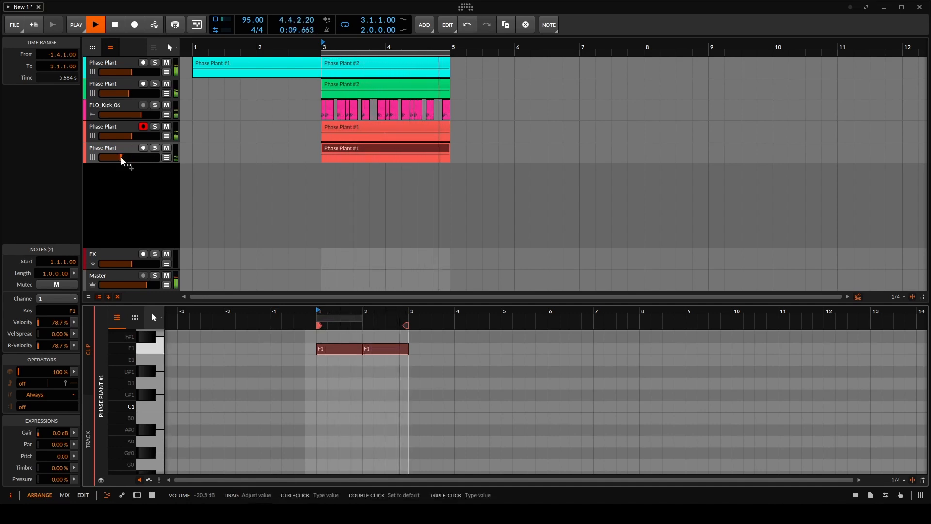
{"action": "key", "text": "space"}
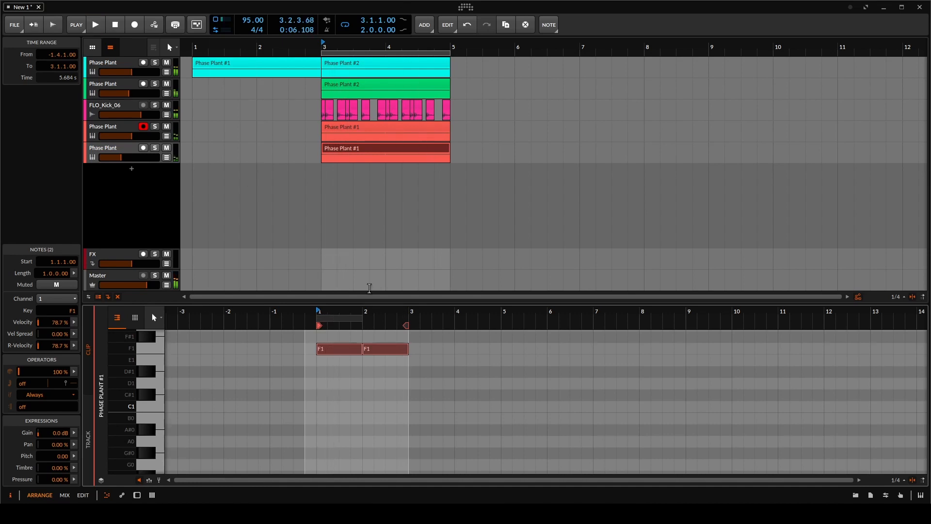
- Enlarge the arranger area and add a new instrument track with Phase Plant as its device
{"action": "left_click_drag", "start_coordinate": [366, 303], "coordinate": [366, 359]}
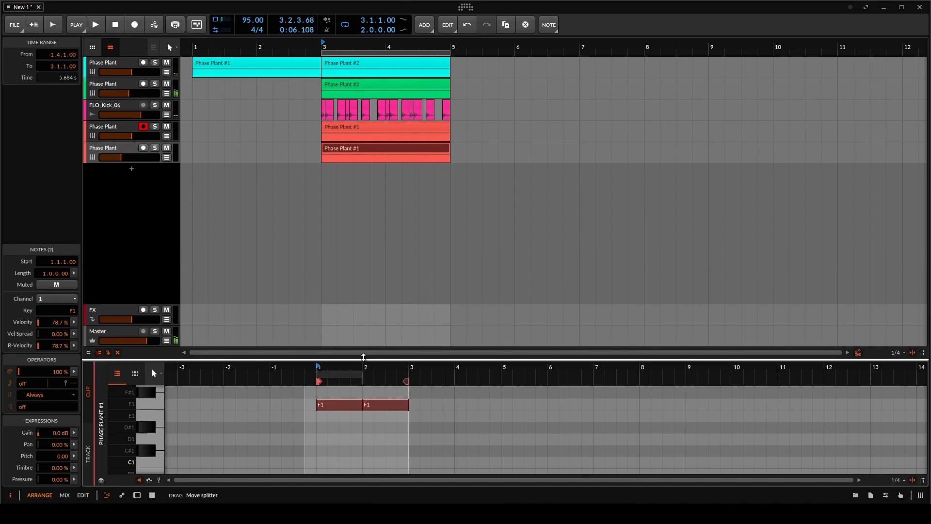
{"action": "double_click", "coordinate": [130, 190]}
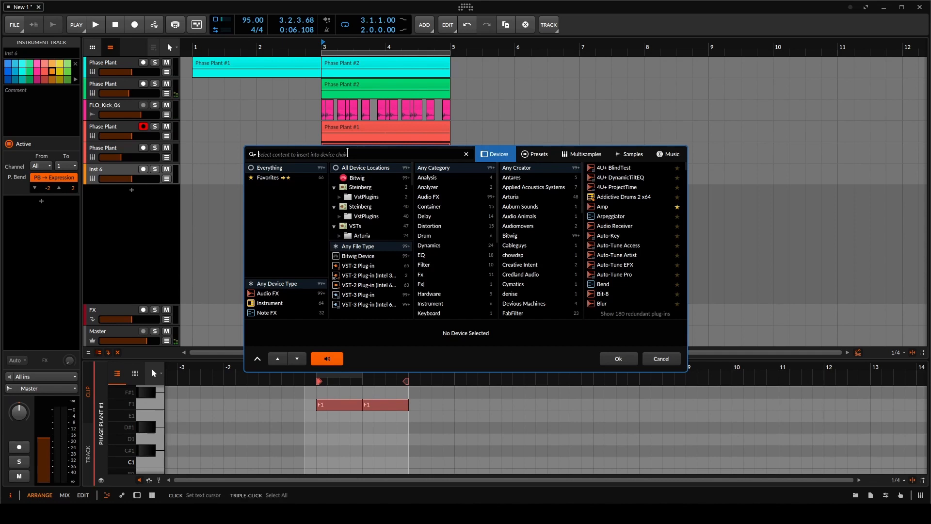
{"action": "type", "text": "PHASE"}
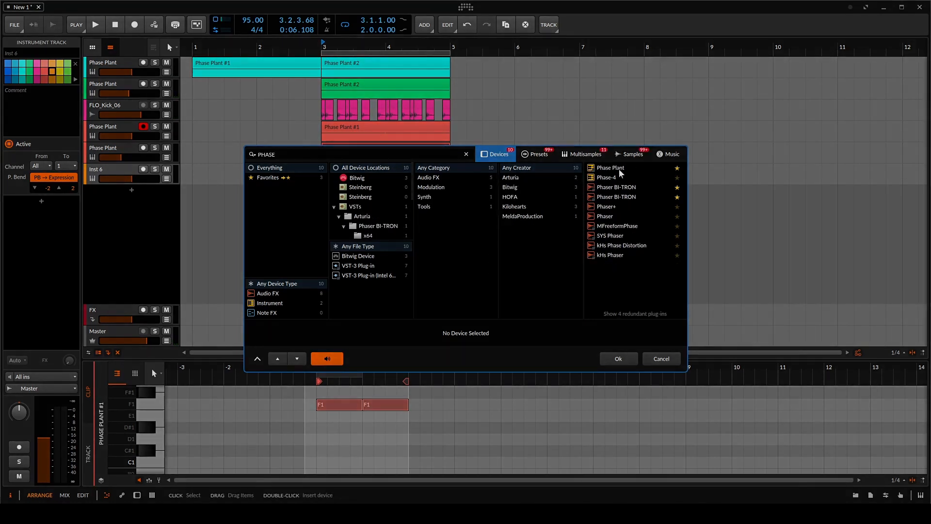
{"action": "left_click", "coordinate": [620, 169]}
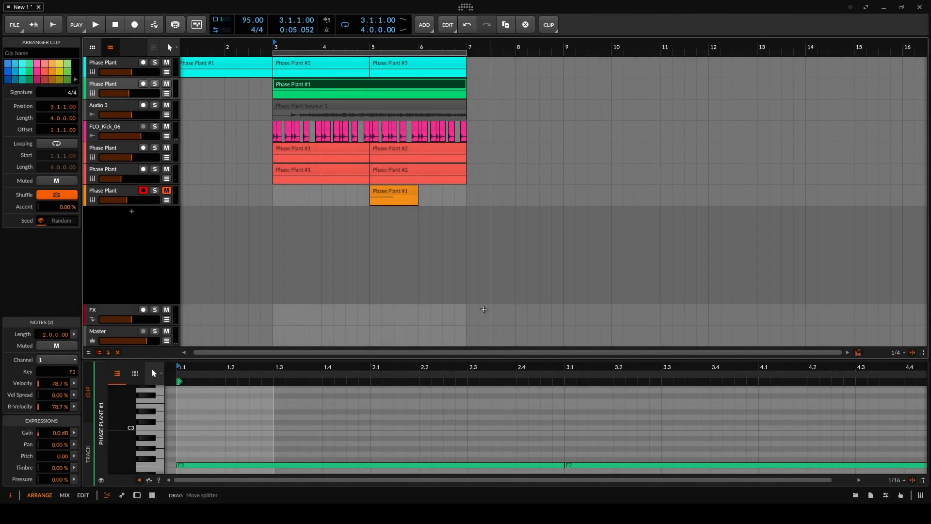
- Consolidate the two cyan Phase Plant clips spanning bars 3 to 7 into one clip
{"action": "left_click", "coordinate": [299, 69]}
{"action": "left_click", "coordinate": [395, 67], "text": "shift"}
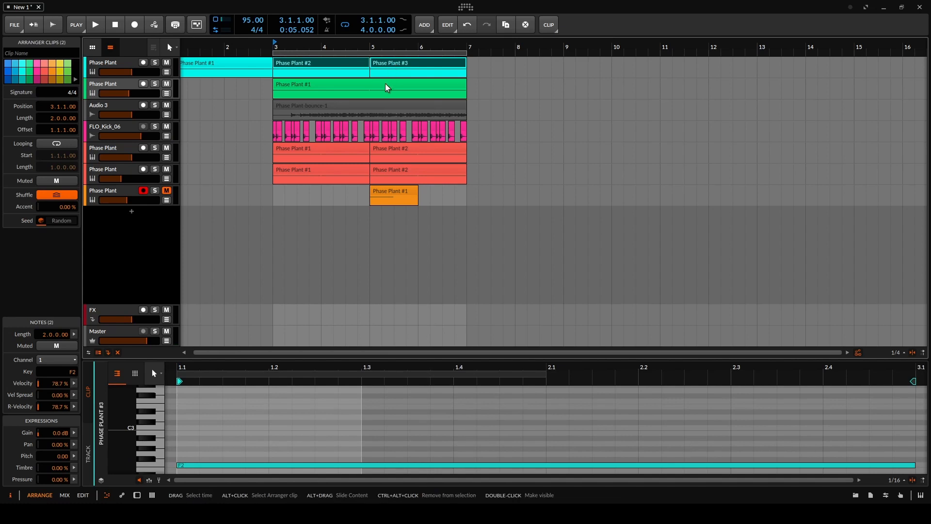
{"action": "key", "text": "ctrl+j"}
- Bounce the consolidated cyan clip to a new audio track with a Pre-Fader source and 24-bit depth
{"action": "right_click", "coordinate": [365, 63]}
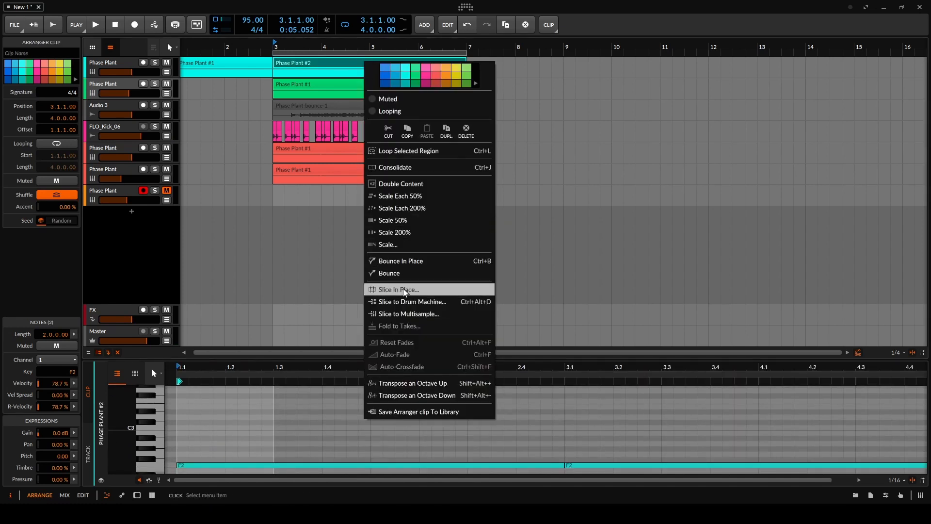
{"action": "left_click", "coordinate": [406, 274]}
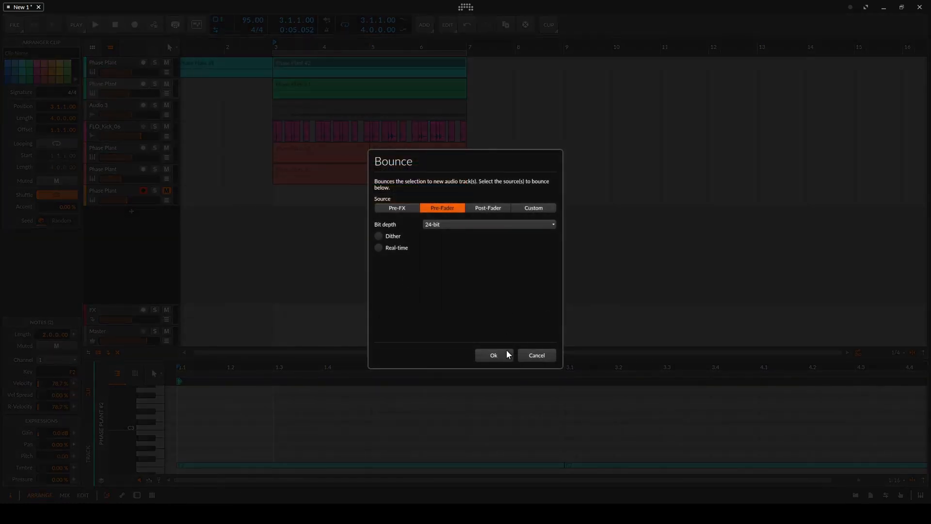
{"action": "left_click", "coordinate": [500, 360]}
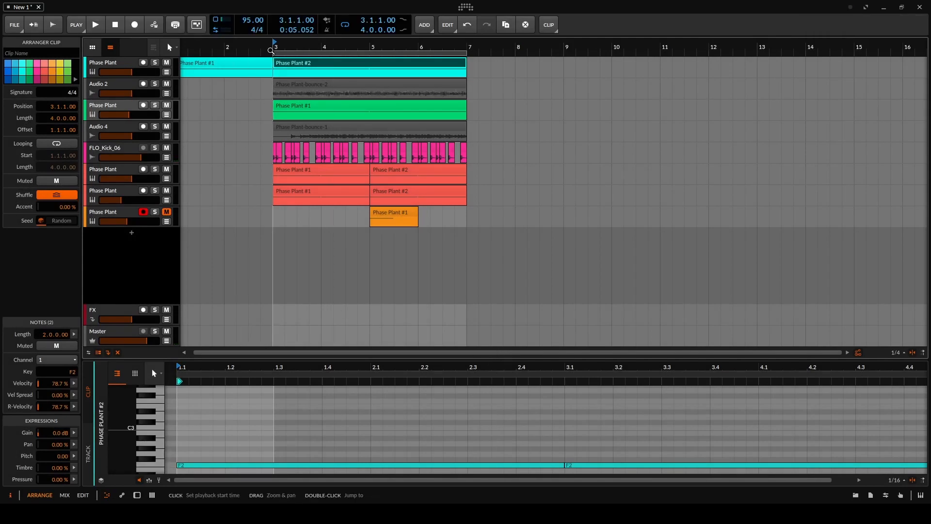
- Compress the Phase Plant-bounce-2 clip to 2 bars, then audition it with the Audio 2 track soloed
{"action": "left_click", "coordinate": [316, 86]}
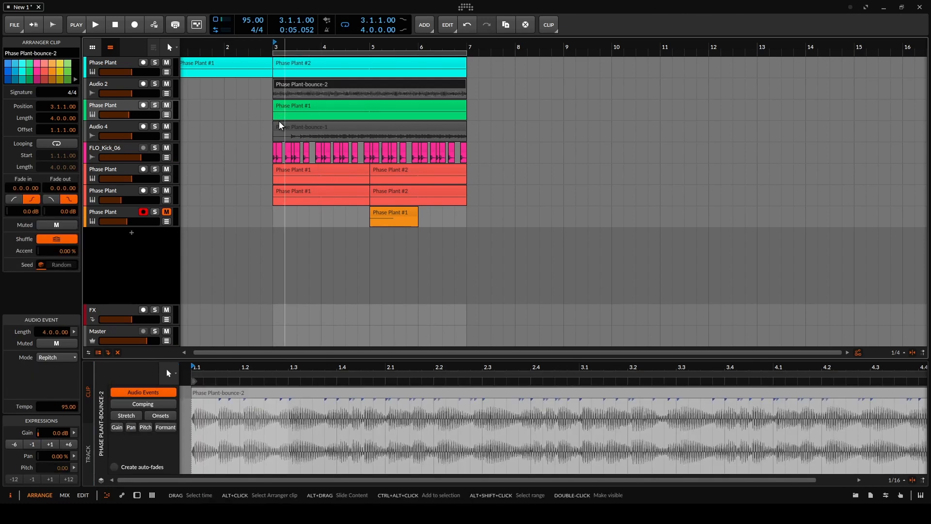
{"action": "left_click_drag", "start_coordinate": [463, 90], "coordinate": [369, 83]}
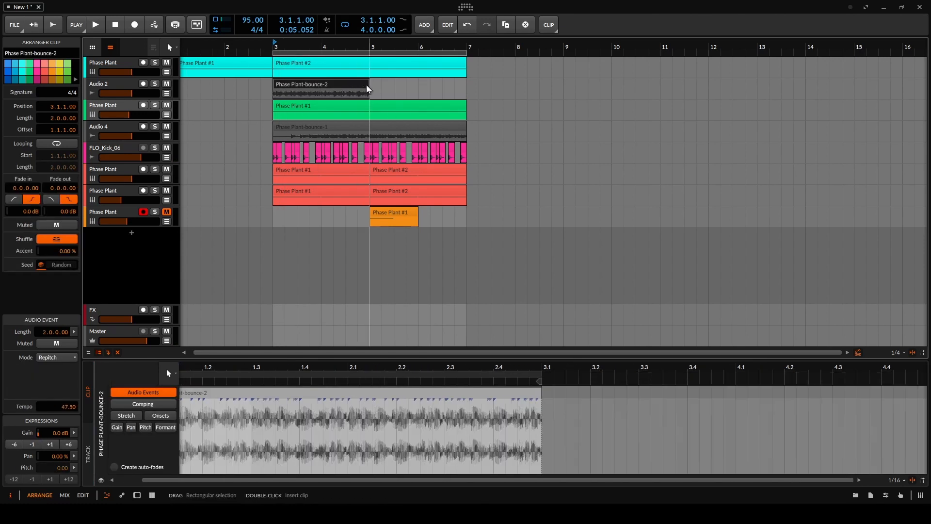
{"action": "left_click", "coordinate": [155, 89]}
{"action": "key", "text": "space"}
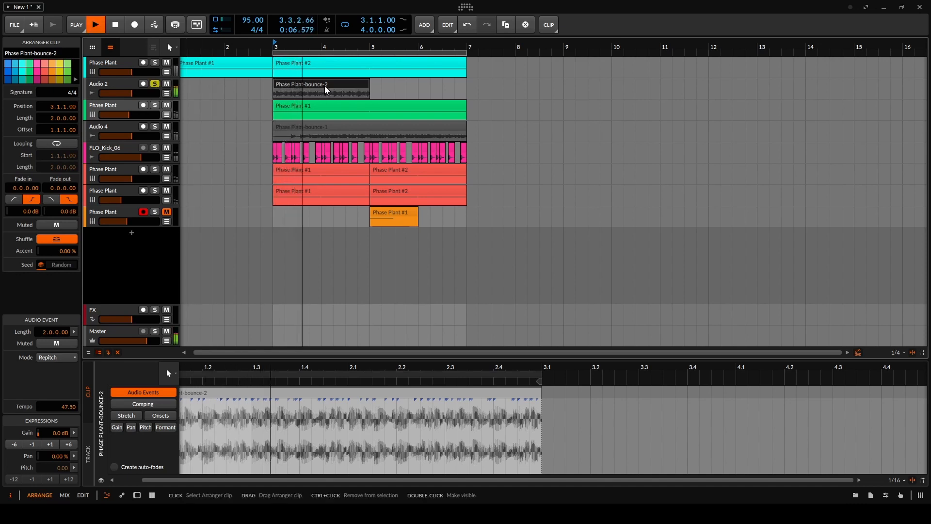
{"action": "left_click", "coordinate": [124, 90]}
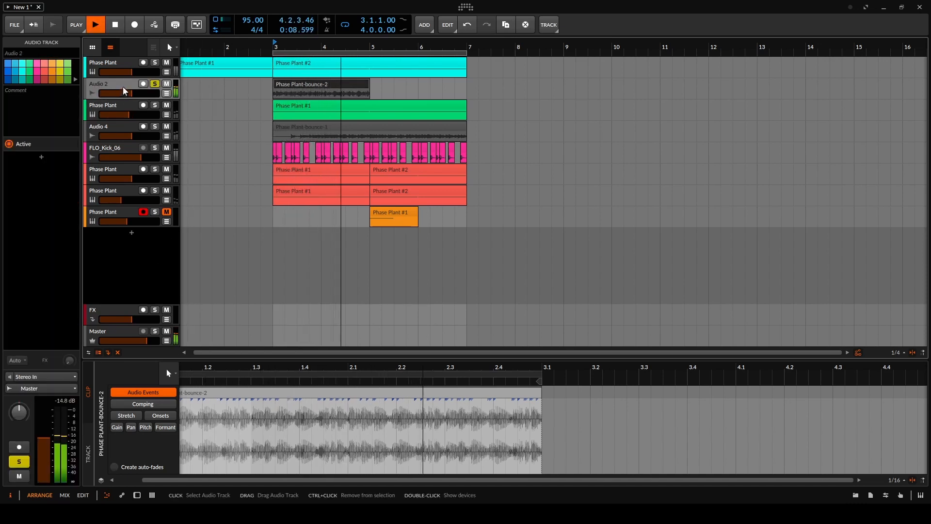
{"action": "left_click", "coordinate": [126, 101], "text": "ctrl"}
{"action": "key", "text": "space"}
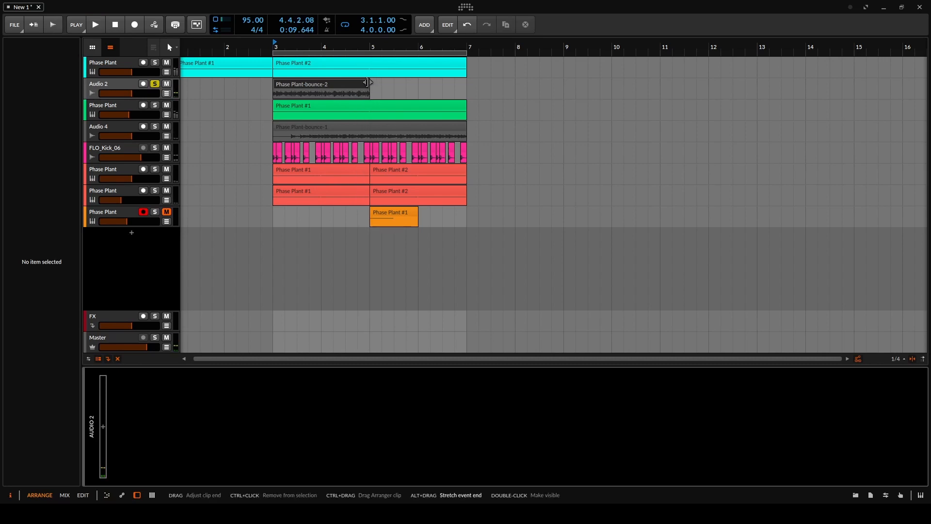
- Time-stretch the Phase Plant-bounce-2 clip to 8 bars, play it, and trim it to end at bar 7
{"action": "left_click_drag", "start_coordinate": [367, 82], "coordinate": [458, 82]}
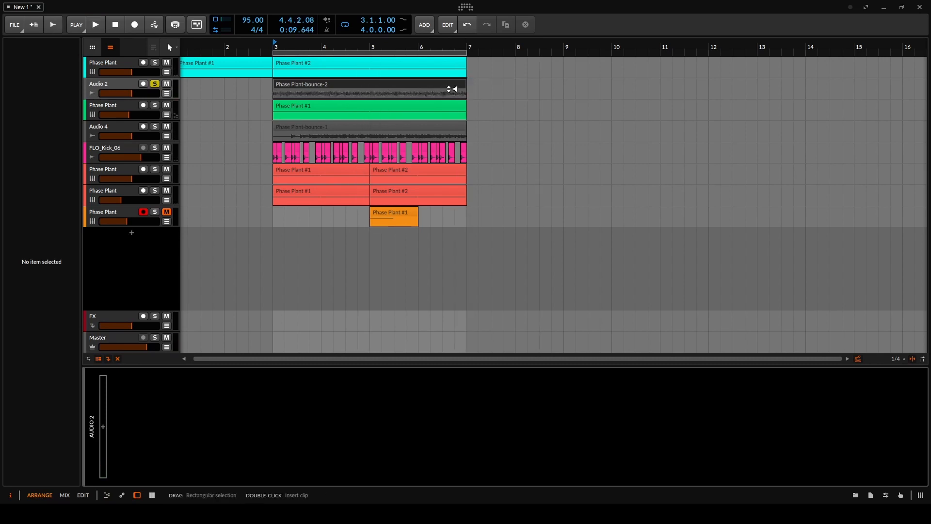
{"action": "key", "text": "minus"}
{"action": "key", "text": "minus"}
{"action": "key", "text": "minus"}
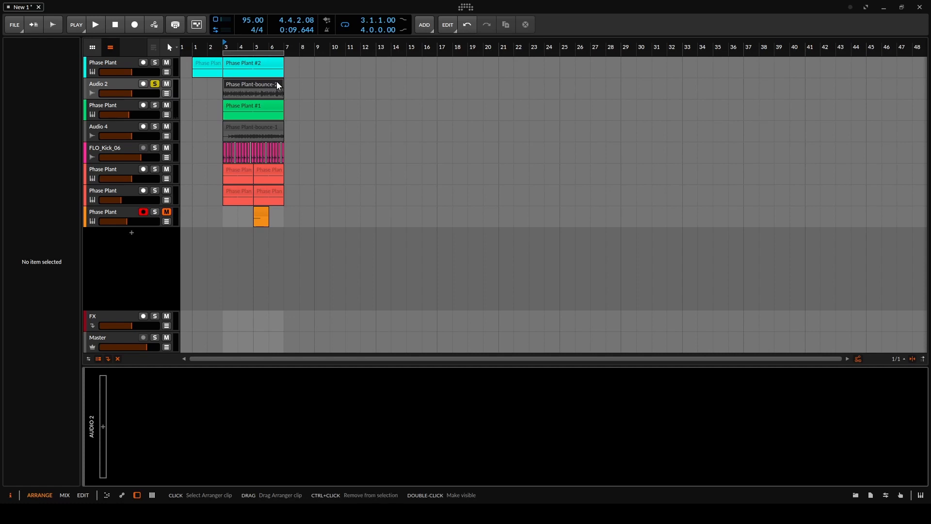
{"action": "mouse_move", "coordinate": [278, 85]}
{"action": "left_mouse_down"}
{"action": "mouse_move", "coordinate": [250, 81]}
{"action": "mouse_move", "coordinate": [313, 86]}
{"action": "mouse_move", "coordinate": [289, 88]}
{"action": "left_mouse_up"}
{"action": "key", "text": "space"}
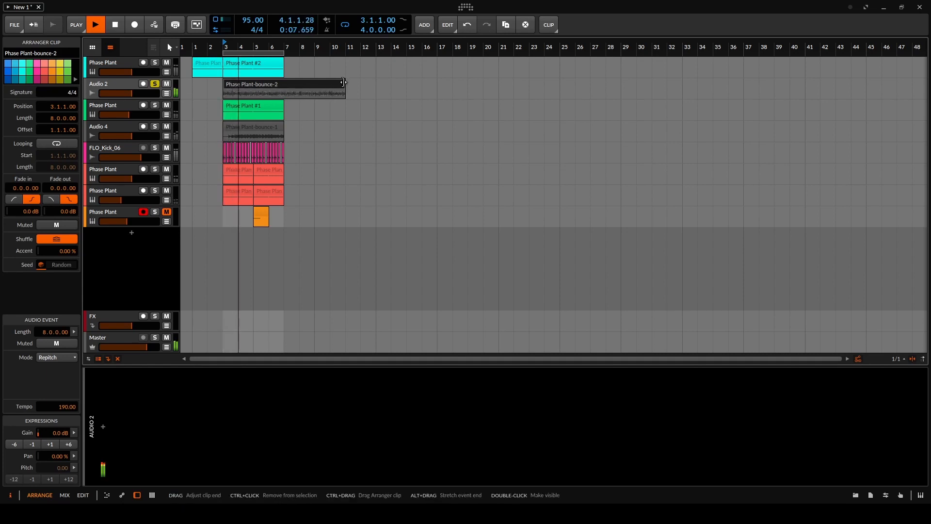
{"action": "left_click_drag", "start_coordinate": [345, 82], "coordinate": [286, 83]}
- Insert the EQ+ device on the Audio 2 track
{"action": "left_click", "coordinate": [131, 86]}
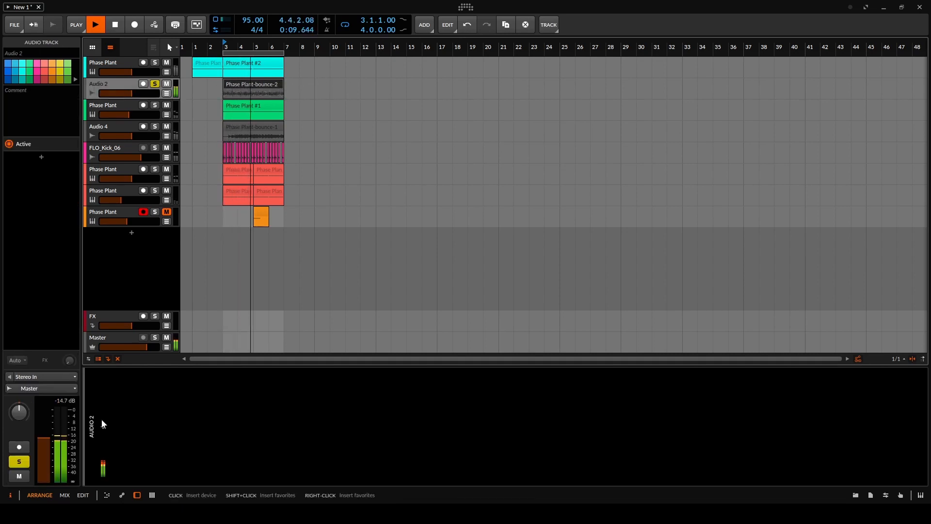
{"action": "left_click", "coordinate": [103, 426]}
{"action": "type", "text": "EQ"}
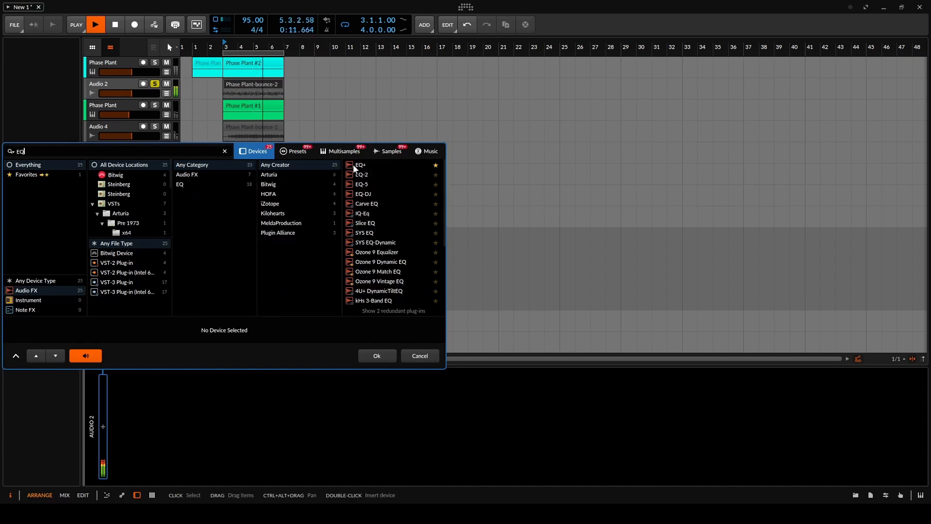
{"action": "left_click", "coordinate": [377, 353]}
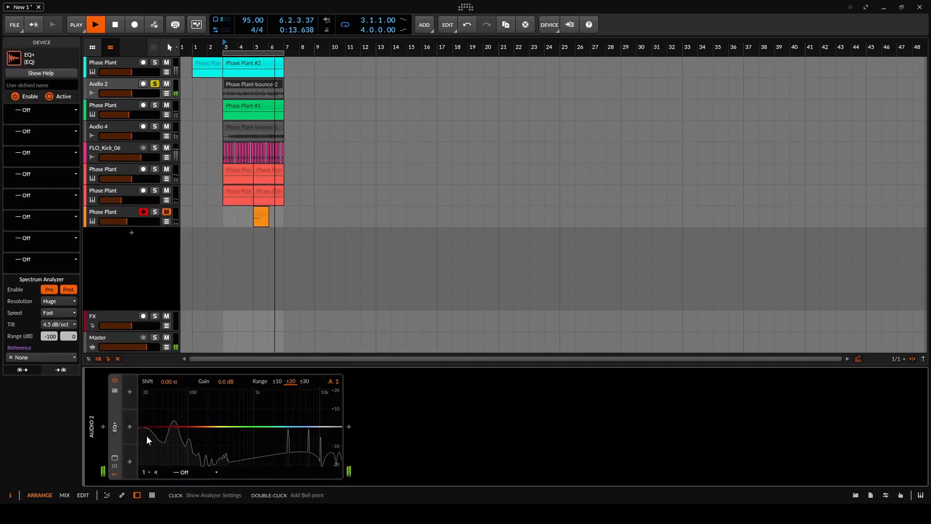
- Shape EQ+ with a 387 Hz low-cut, -20 dB bells at 3.25 and 7.37 kHz, and boosts at 728 Hz (+13.6 dB) and 408 Hz (+1.7 dB)
{"action": "left_click_drag", "start_coordinate": [213, 426], "coordinate": [227, 420]}
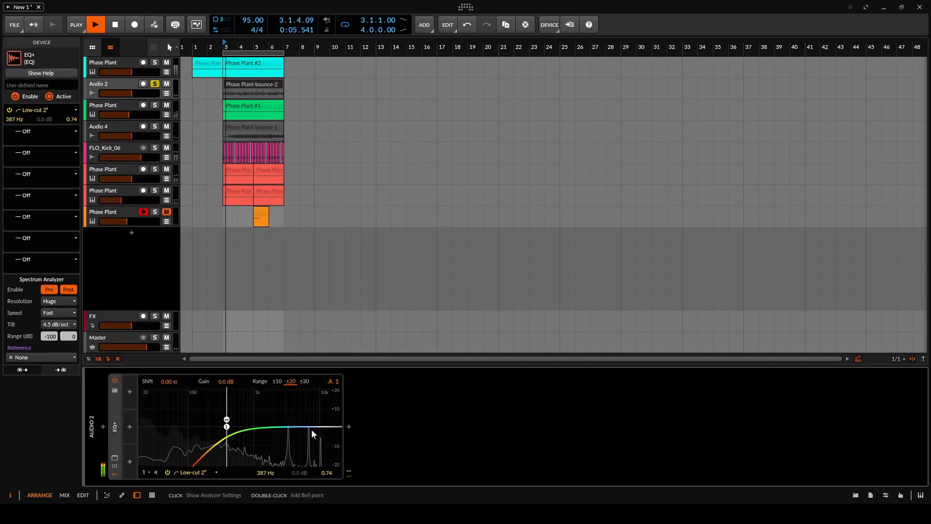
{"action": "left_click_drag", "start_coordinate": [312, 427], "coordinate": [313, 466]}
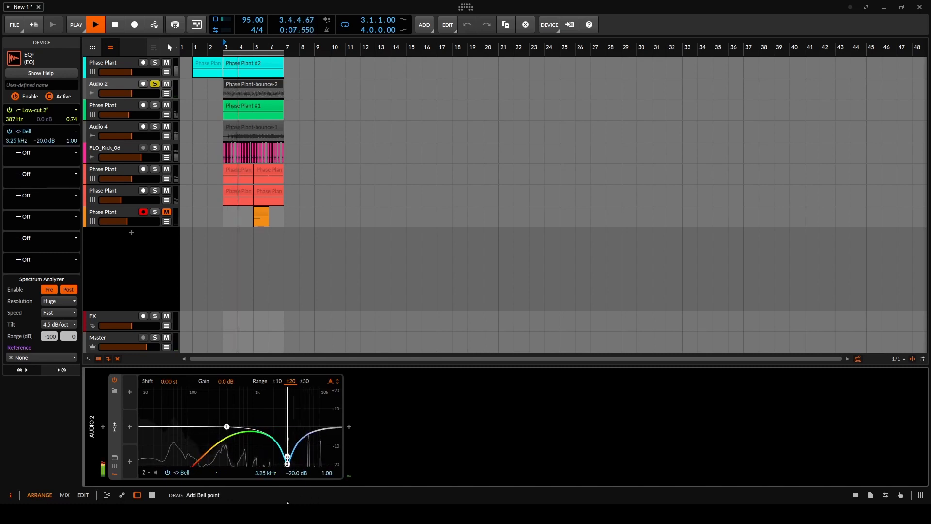
{"action": "left_click_drag", "start_coordinate": [310, 438], "coordinate": [311, 464]}
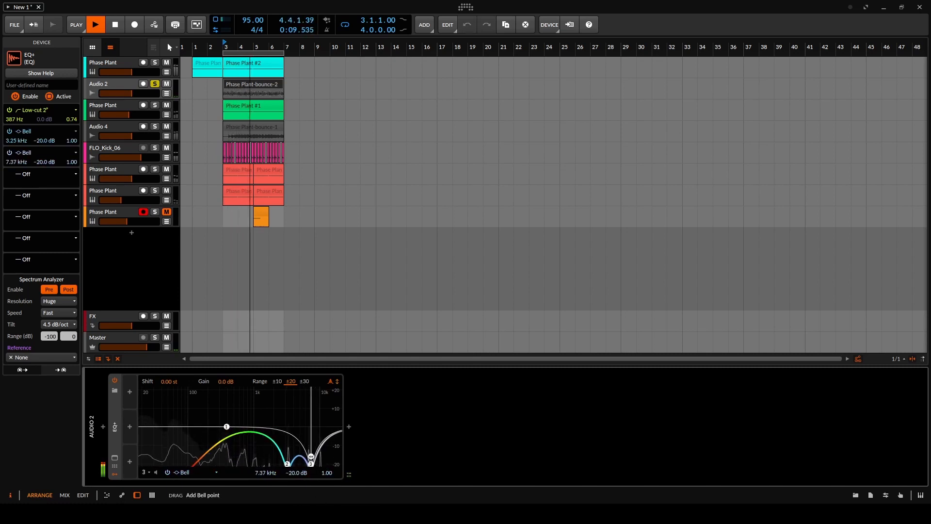
{"action": "left_click_drag", "start_coordinate": [249, 427], "coordinate": [225, 411]}
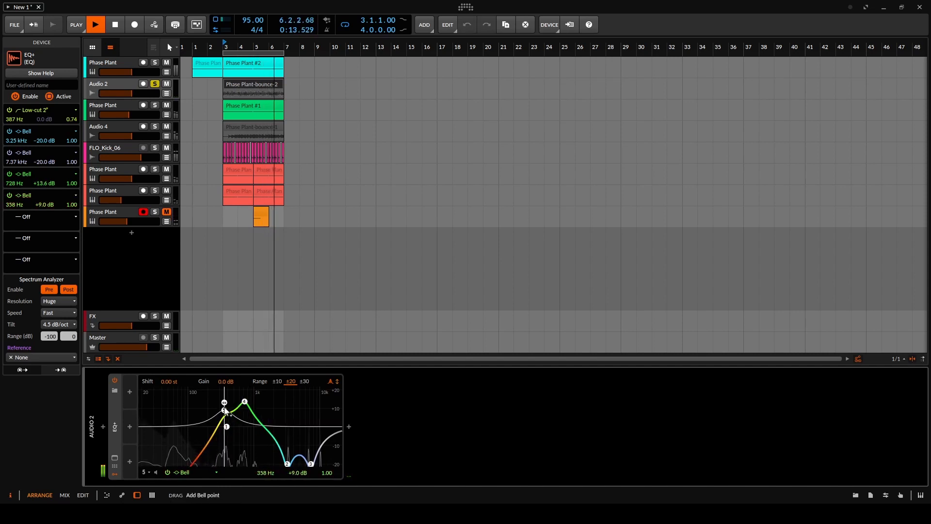
- Add the Delay+ device after EQ+ on the Audio 2 track
{"action": "left_click", "coordinate": [349, 428]}
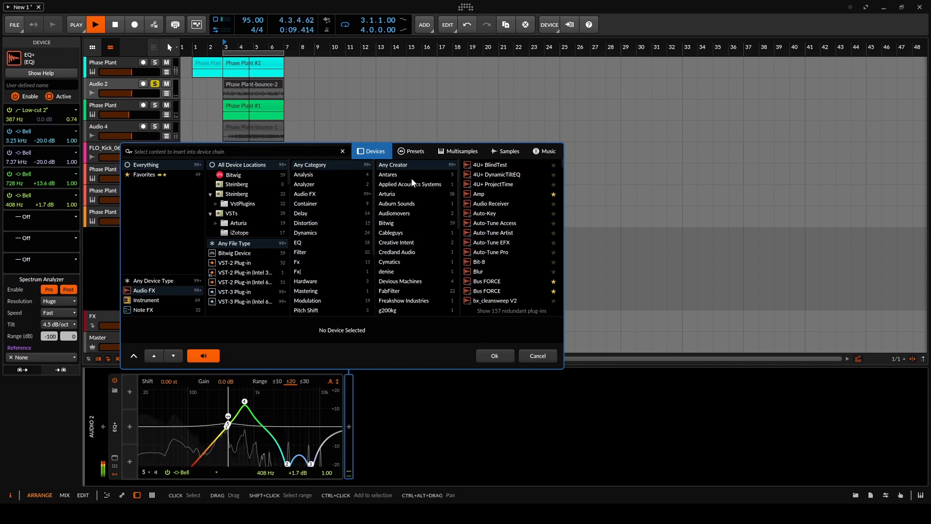
{"action": "type", "text": "DE"}
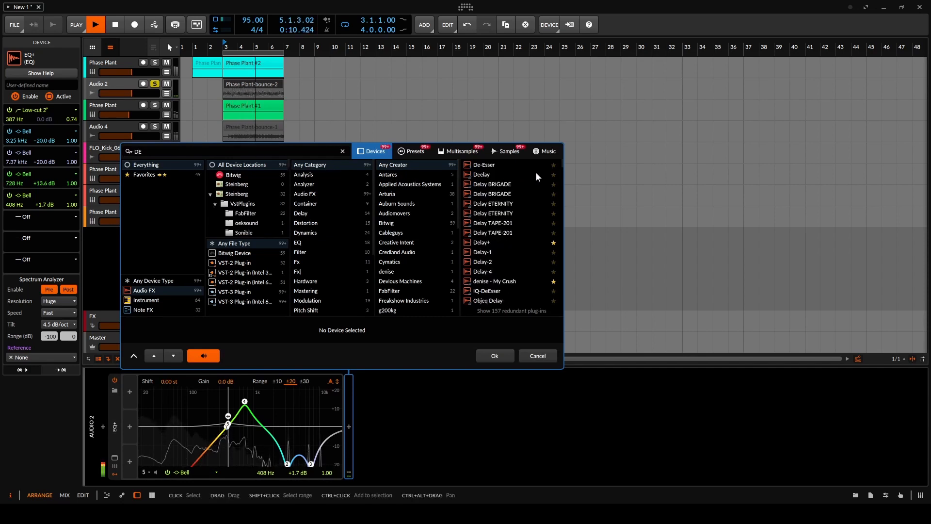
{"action": "left_click", "coordinate": [483, 243]}
{"action": "left_click", "coordinate": [494, 356]}
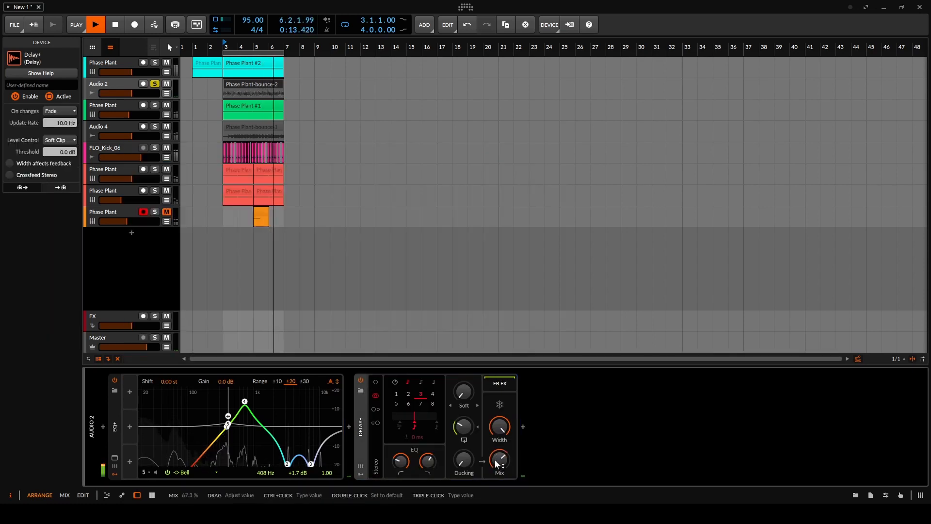
- Add a Peak Limiter after Delay+ and raise its input gain slightly
{"action": "left_click", "coordinate": [522, 426]}
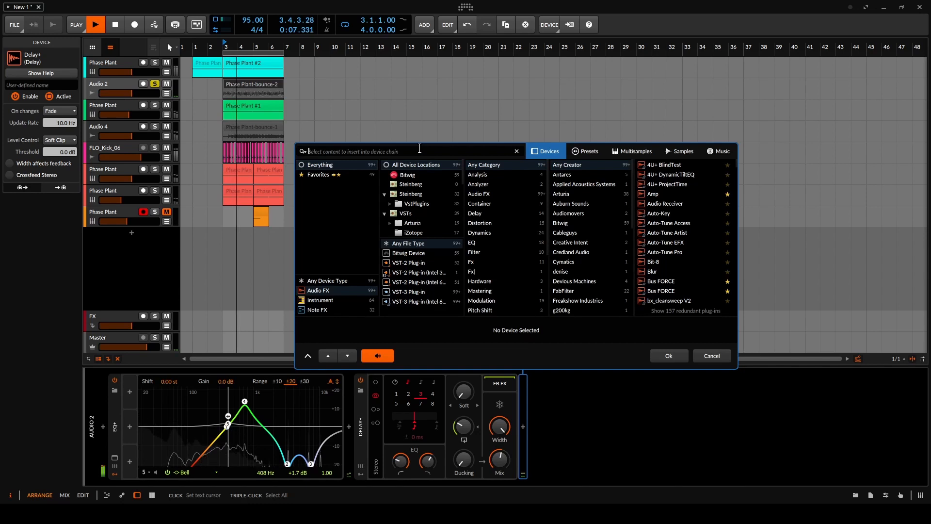
{"action": "type", "text": "LIMITER"}
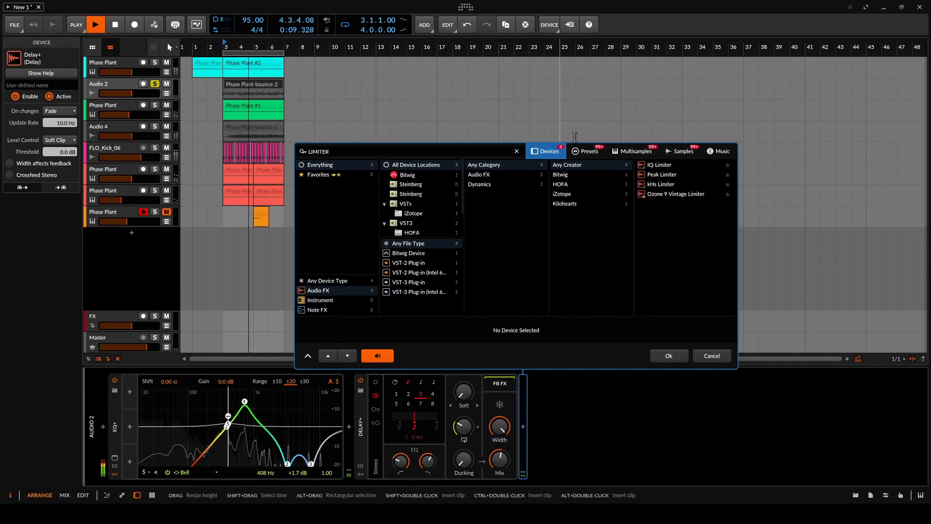
{"action": "left_click", "coordinate": [660, 174]}
{"action": "left_click", "coordinate": [675, 353]}
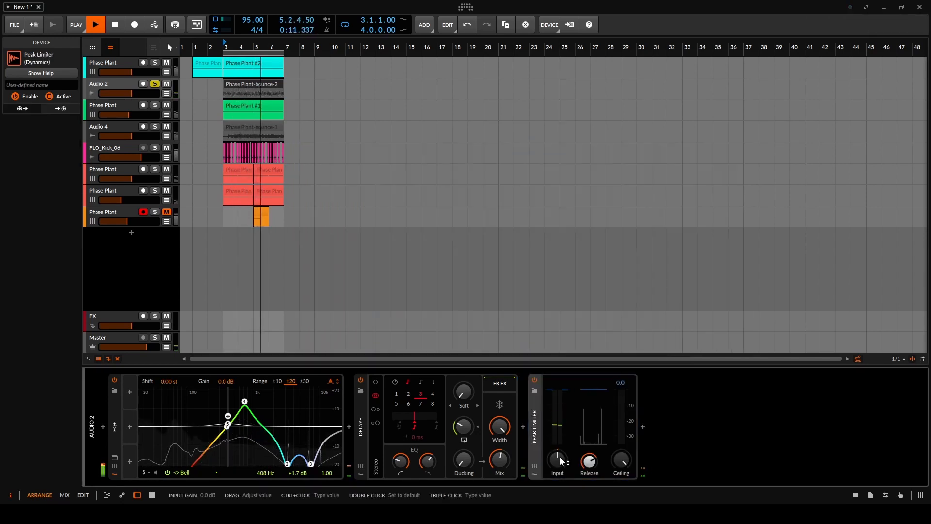
{"action": "left_click_drag", "start_coordinate": [558, 458], "coordinate": [557, 453]}
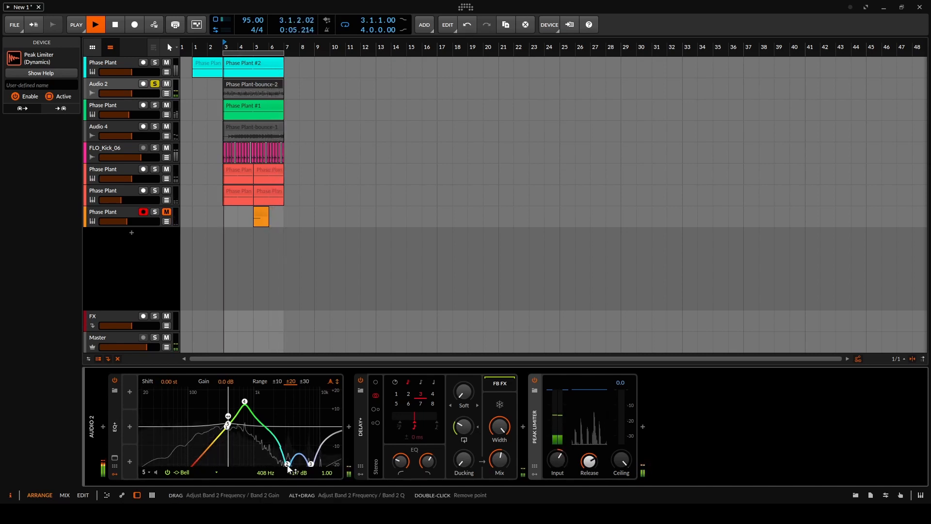
- Narrow the 3.25 kHz EQ+ cut, add a narrow -20 dB bell at 10.1 kHz, and move band 3 to 6.68 kHz
{"action": "scroll", "coordinate": [288, 465], "scroll_direction": "up", "scroll_amount": 3}
{"action": "left_click_drag", "start_coordinate": [288, 466], "coordinate": [287, 494]}
{"action": "double_click", "coordinate": [313, 467]}
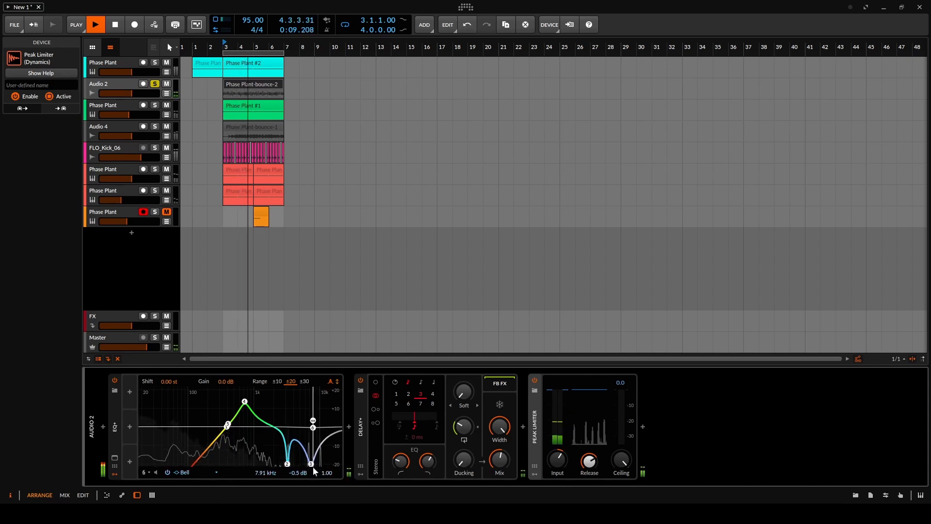
{"action": "left_click_drag", "start_coordinate": [316, 428], "coordinate": [321, 467]}
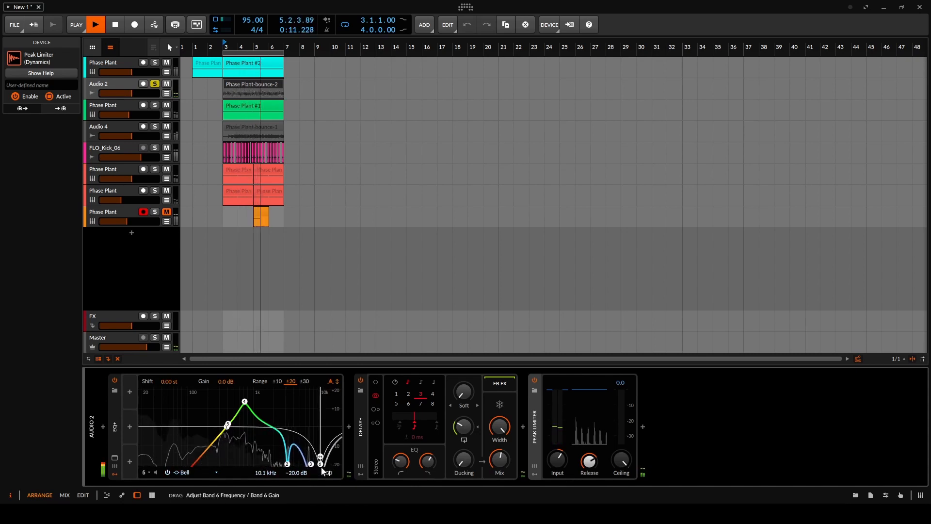
{"action": "scroll", "coordinate": [321, 466], "scroll_direction": "up", "scroll_amount": 5}
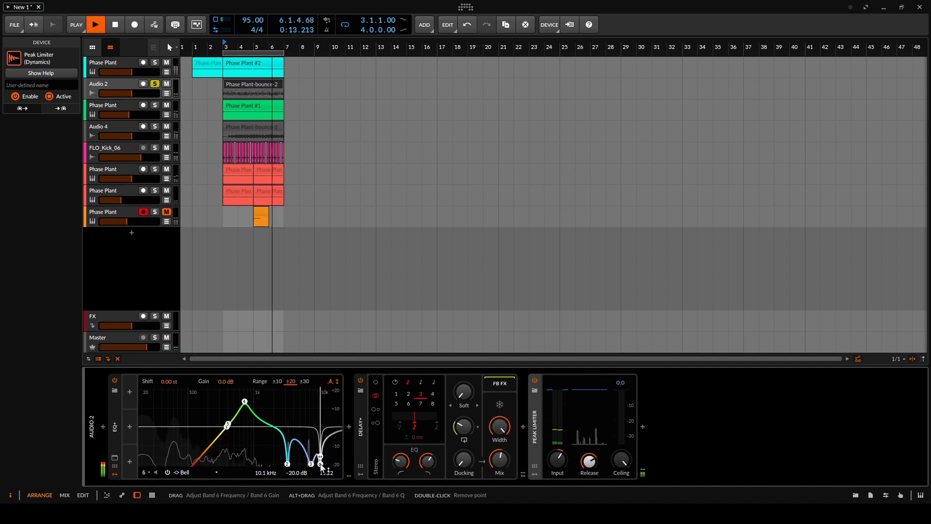
{"action": "left_click_drag", "start_coordinate": [311, 465], "coordinate": [308, 465]}
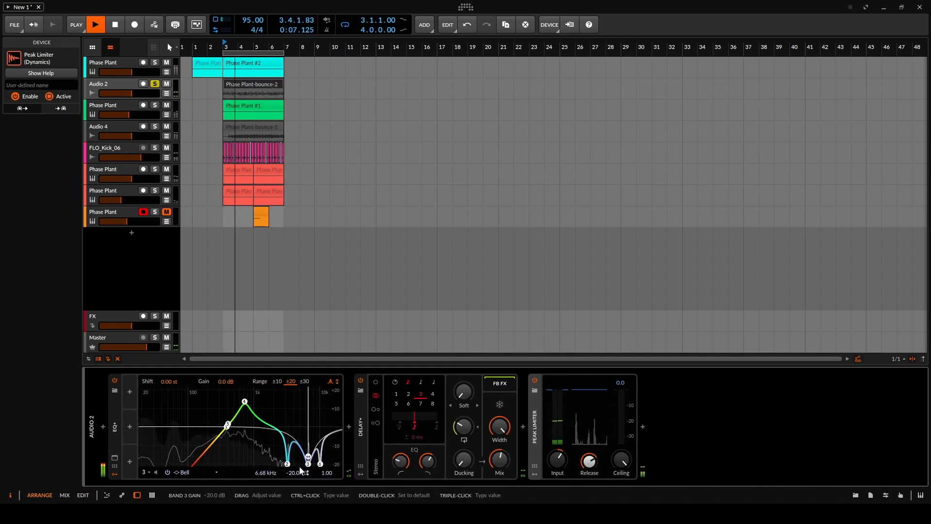
- Lower the Delay+ high-cut to about 156 Hz, adjust its low-cut, and raise the Peak Limiter's input gain
{"action": "left_click_drag", "start_coordinate": [427, 462], "coordinate": [427, 519]}
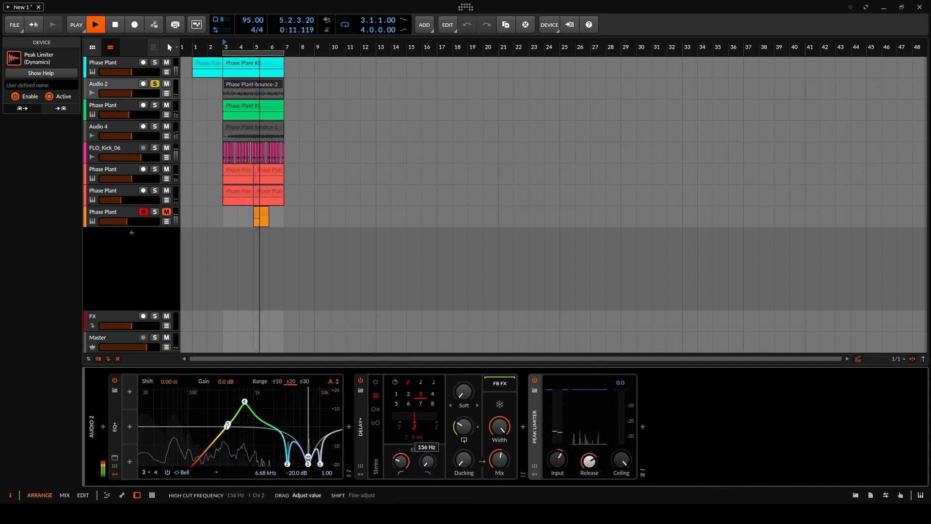
{"action": "left_click_drag", "start_coordinate": [400, 461], "coordinate": [401, 467]}
{"action": "left_click_drag", "start_coordinate": [557, 460], "coordinate": [557, 447]}
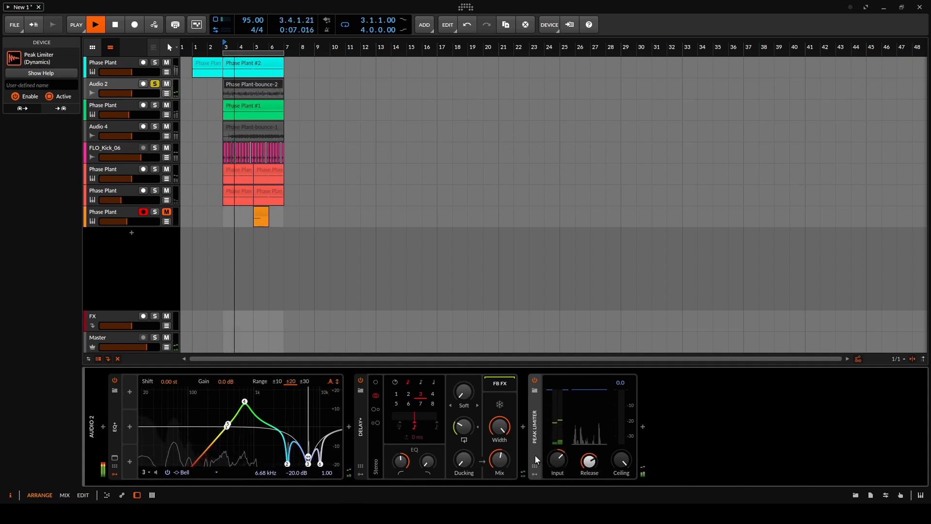
- Solo the cyan Phase Plant track alongside Audio 2 and adjust the Audio 2 volume to balance them
{"action": "left_click", "coordinate": [243, 83]}
{"action": "left_click", "coordinate": [138, 88]}
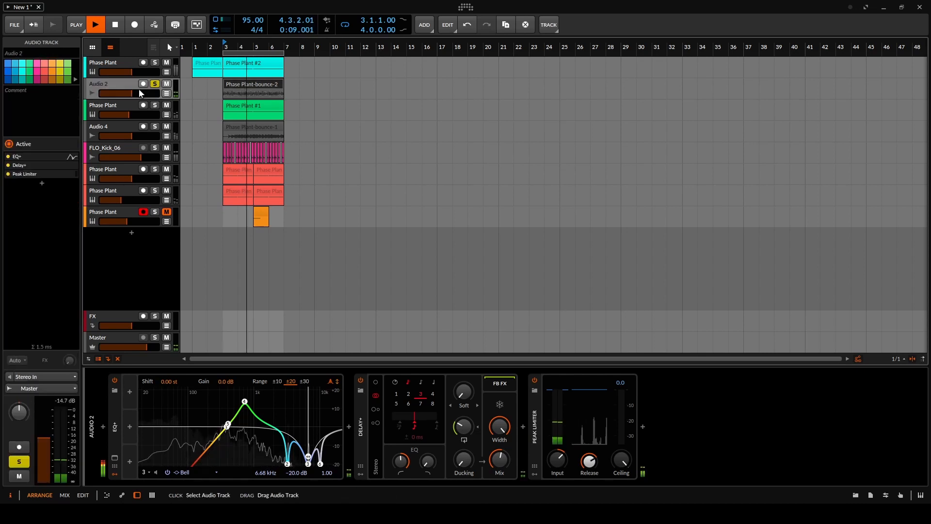
{"action": "left_click", "coordinate": [155, 63]}
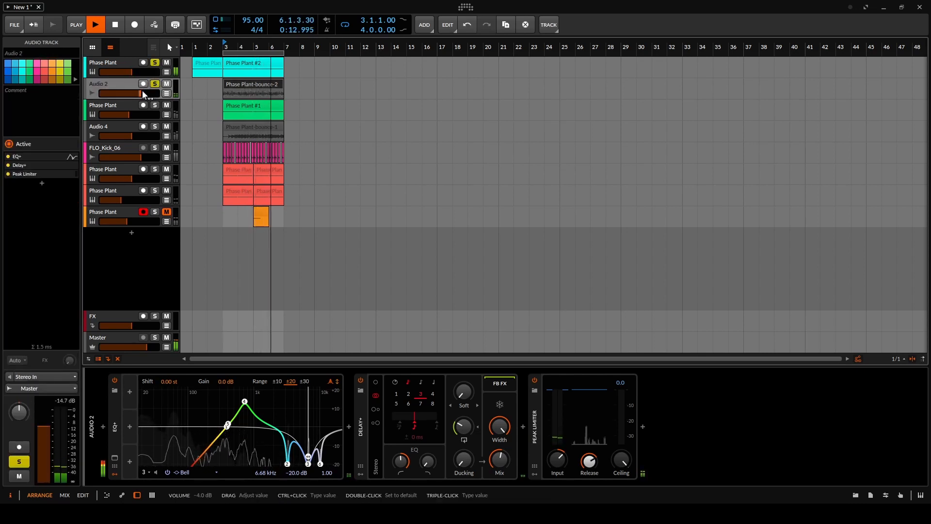
{"action": "left_click_drag", "start_coordinate": [143, 94], "coordinate": [139, 94]}
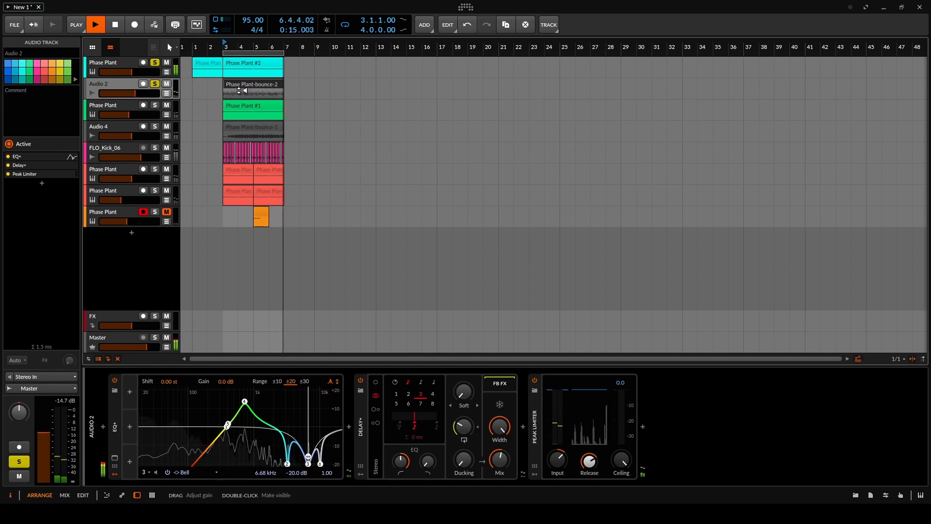
- Try the Stretch HD mode on the Phase Plant-bounce-2 clip, then set its stretch mode to Elastique Pro
{"action": "left_click", "coordinate": [239, 87]}
{"action": "left_click", "coordinate": [56, 357]}
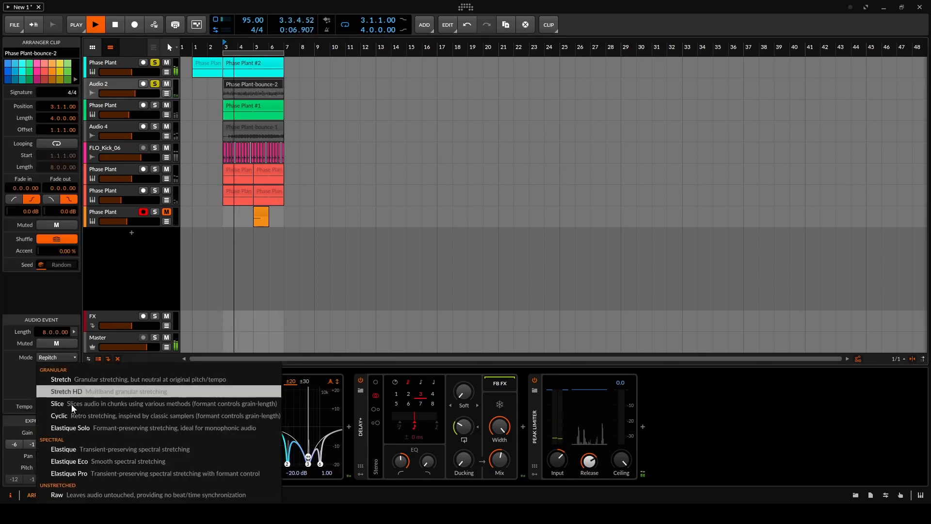
{"action": "left_click", "coordinate": [73, 391]}
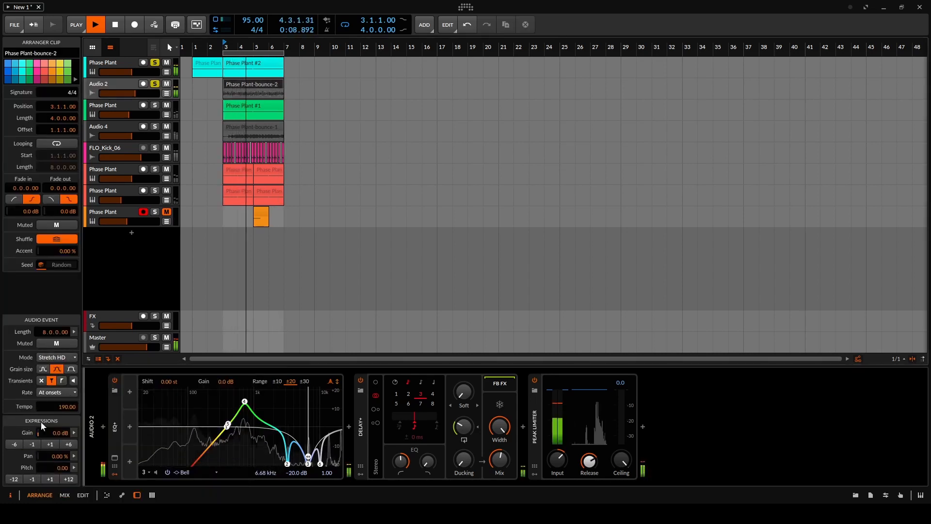
{"action": "left_click", "coordinate": [59, 358]}
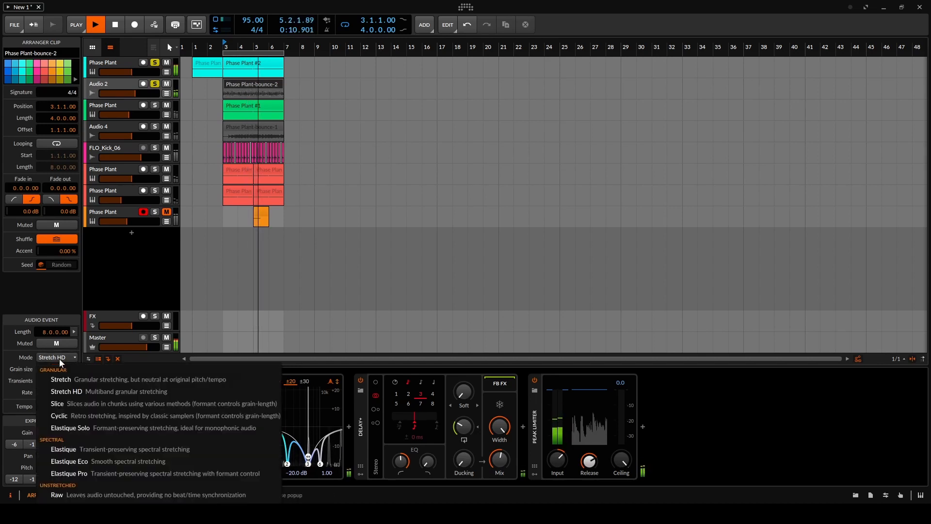
{"action": "left_click", "coordinate": [69, 473]}
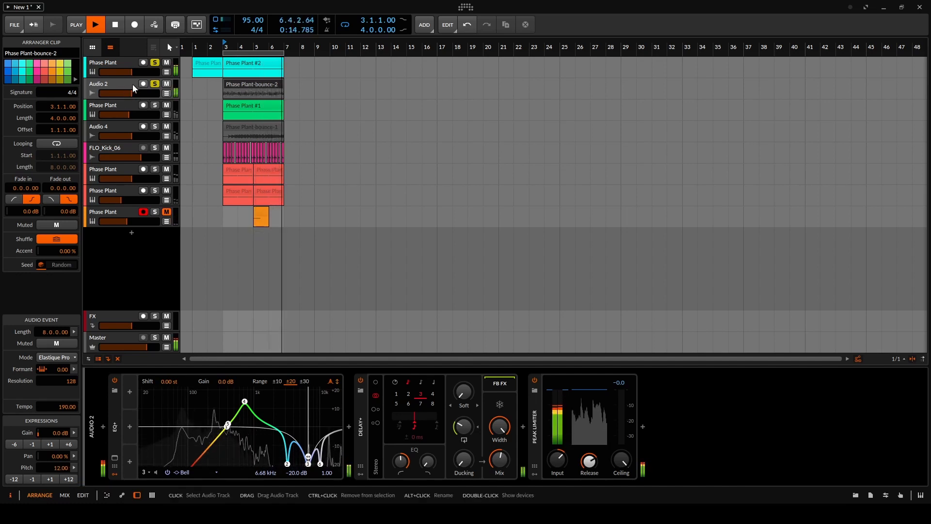
- Lower the Audio 2 volume slightly, inspect the Phase Plant-bounce-2 waveform at a taller track height, and colour the clip orange
{"action": "left_click", "coordinate": [123, 92]}
{"action": "scroll", "coordinate": [216, 94], "scroll_direction": "up", "scroll_amount": 8}
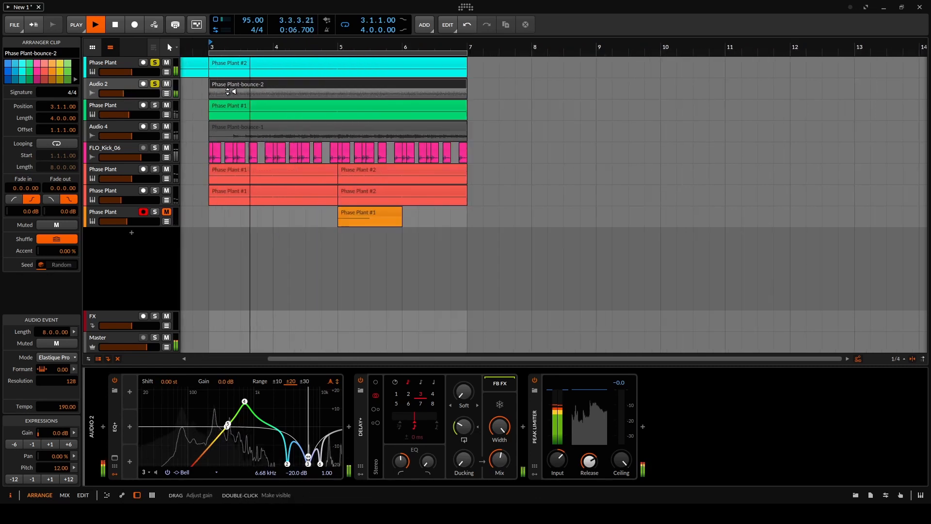
{"action": "left_click_drag", "start_coordinate": [120, 99], "coordinate": [120, 234]}
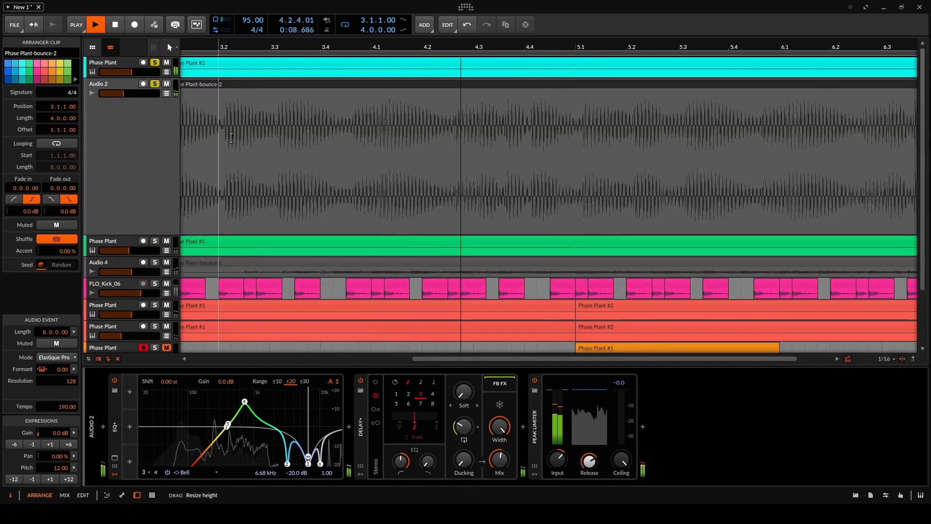
{"action": "left_click", "coordinate": [236, 81]}
{"action": "left_click", "coordinate": [264, 118]}
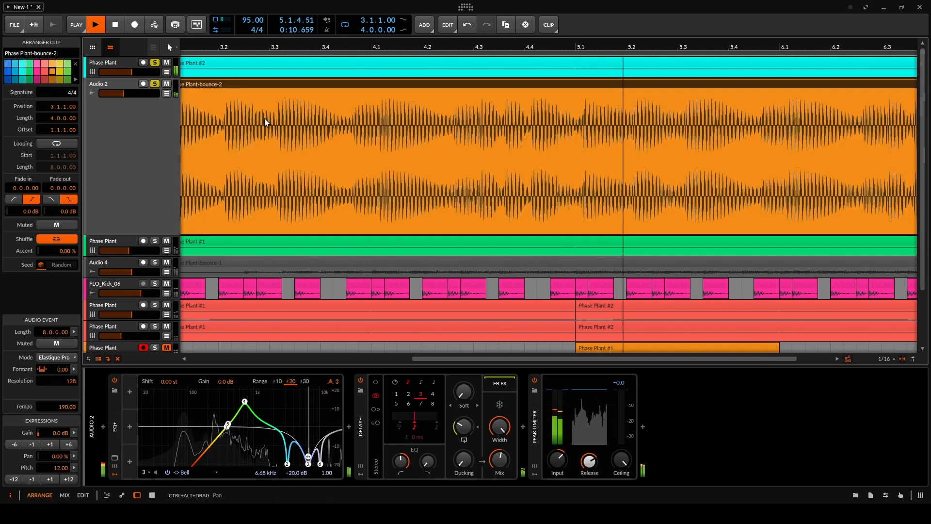
{"action": "scroll", "coordinate": [266, 118], "scroll_direction": "down", "scroll_amount": 4}
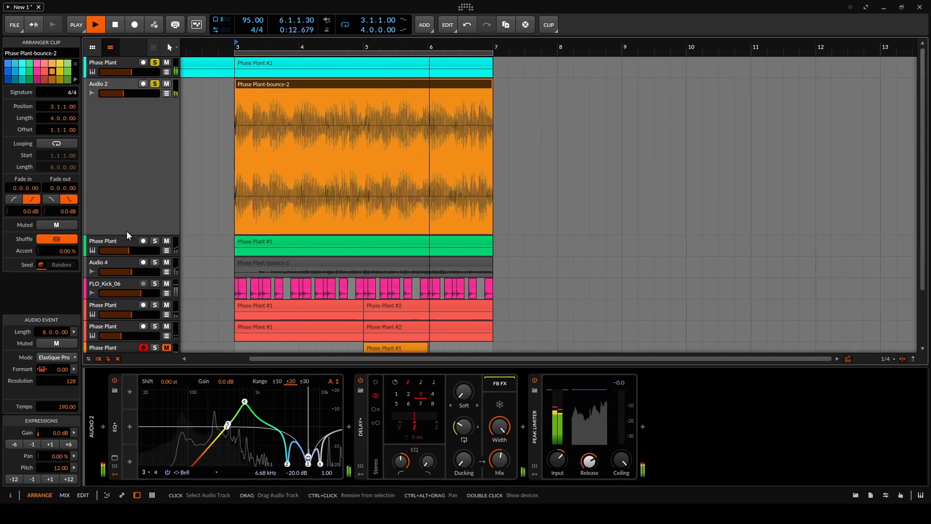
{"action": "left_click_drag", "start_coordinate": [126, 232], "coordinate": [150, 106]}
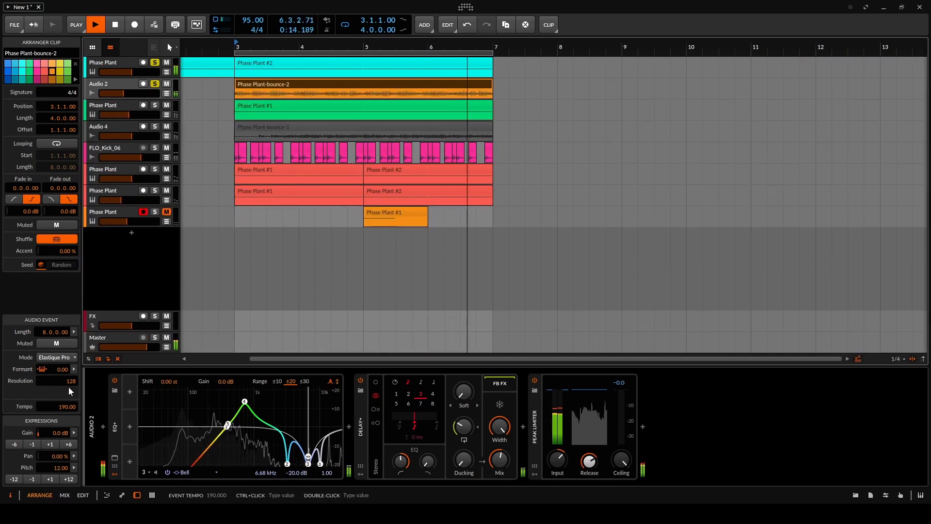
- Raise the Phase Plant-bounce-2 clip's pitch to 24.00 and lower the Audio 2 volume to about -32.8 dB
{"action": "left_click", "coordinate": [71, 478]}
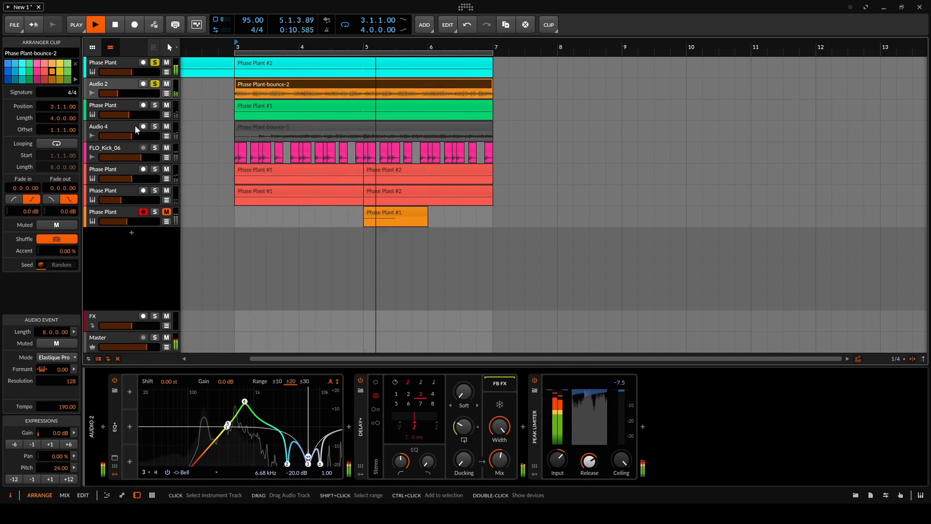
{"action": "left_click_drag", "start_coordinate": [118, 93], "coordinate": [114, 93]}
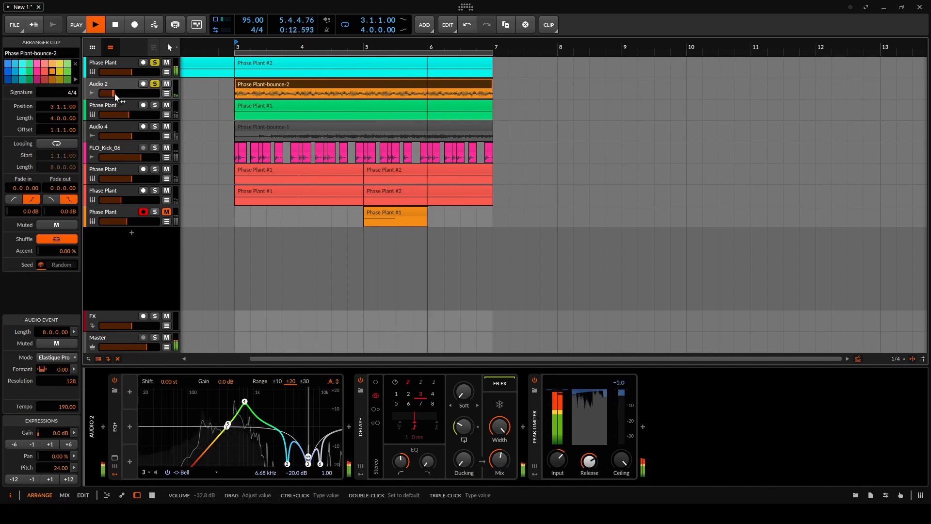
- Insert a Reverb before the Audio 2 Peak Limiter with a 4.57 s decay and more width, and reduce the EQ+ band 4 boost
{"action": "left_click", "coordinate": [523, 427]}
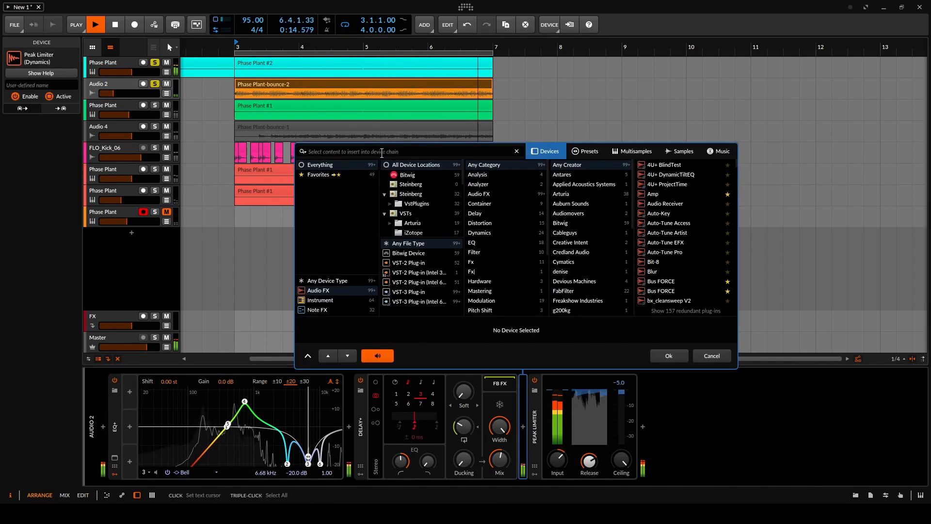
{"action": "type", "text": "REVERB"}
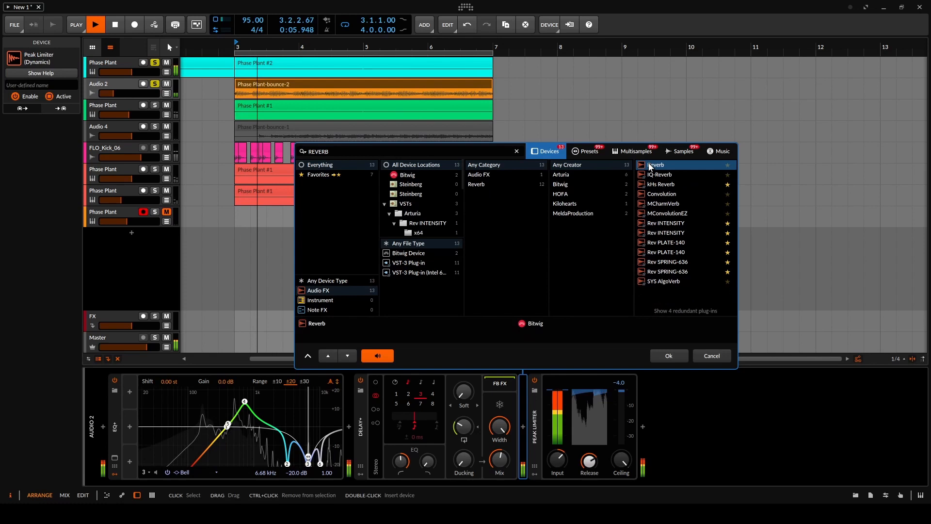
{"action": "left_click", "coordinate": [669, 354]}
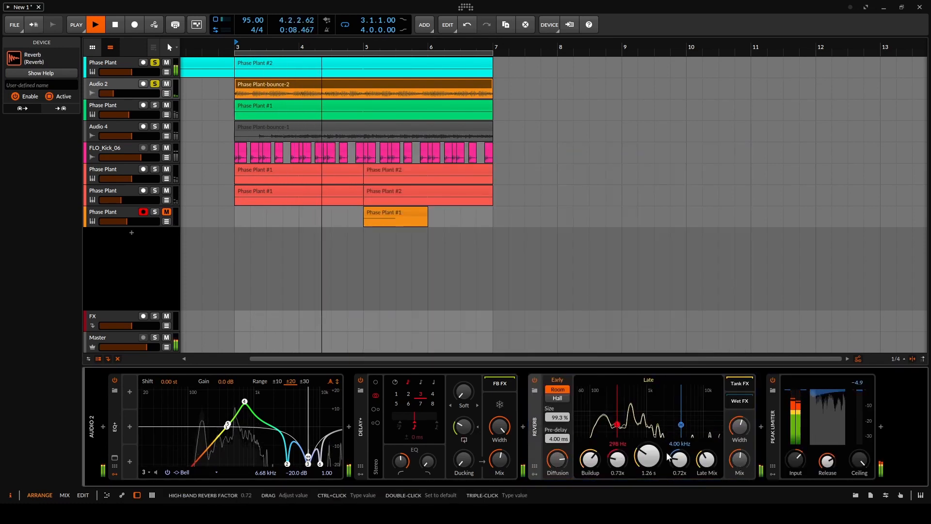
{"action": "left_click_drag", "start_coordinate": [649, 455], "coordinate": [648, 427]}
{"action": "left_click_drag", "start_coordinate": [739, 426], "coordinate": [740, 379]}
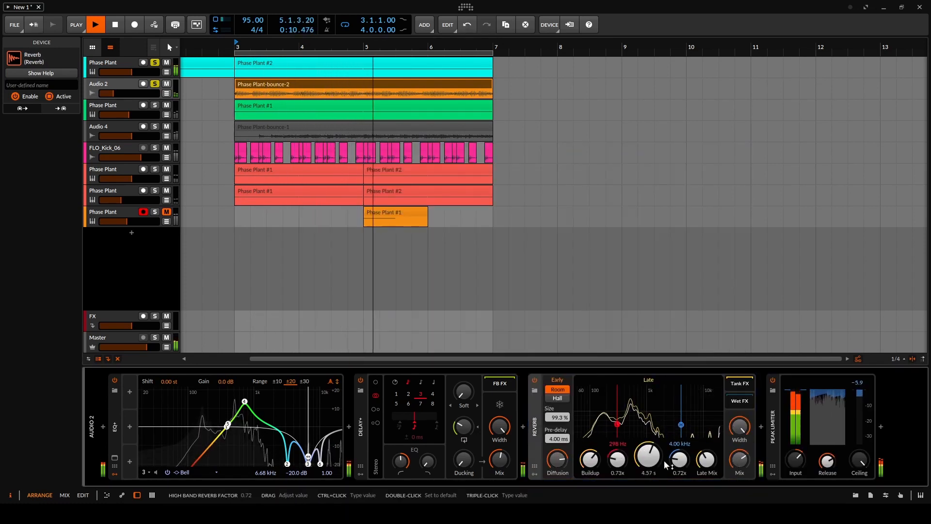
{"action": "left_click_drag", "start_coordinate": [245, 402], "coordinate": [249, 421]}
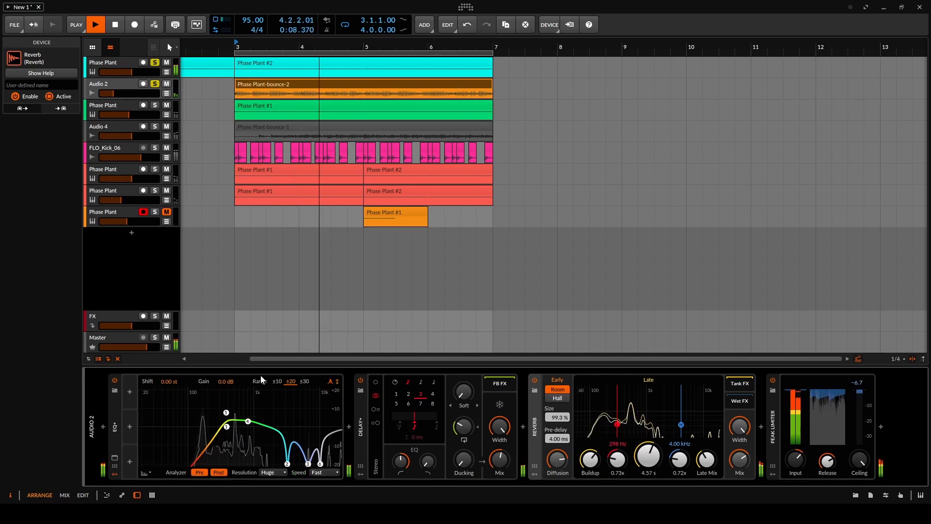
- Solo Audio 4 alongside the other soloed tracks and lower its volume to about -15.6 dB
{"action": "left_click", "coordinate": [253, 127]}
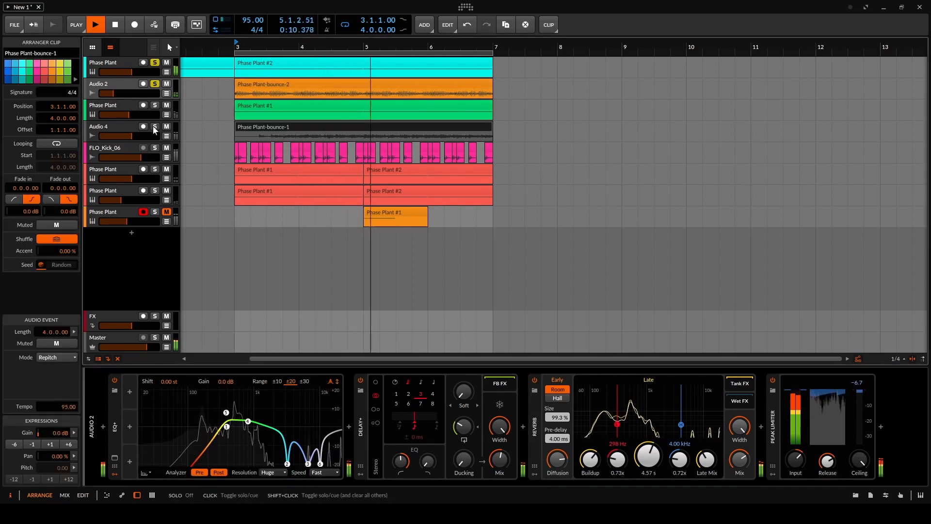
{"action": "left_click", "coordinate": [155, 126]}
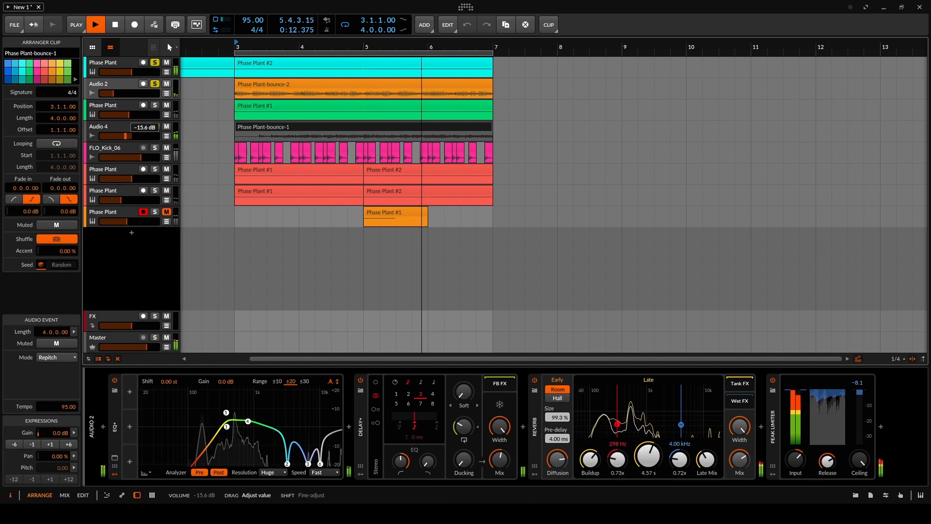
- Split the Phase Plant-bounce-1 clip at bar 5, replace its first half with a copy of the second, and join both into one clip
{"action": "double_click", "coordinate": [363, 136]}
{"action": "left_click", "coordinate": [345, 129]}
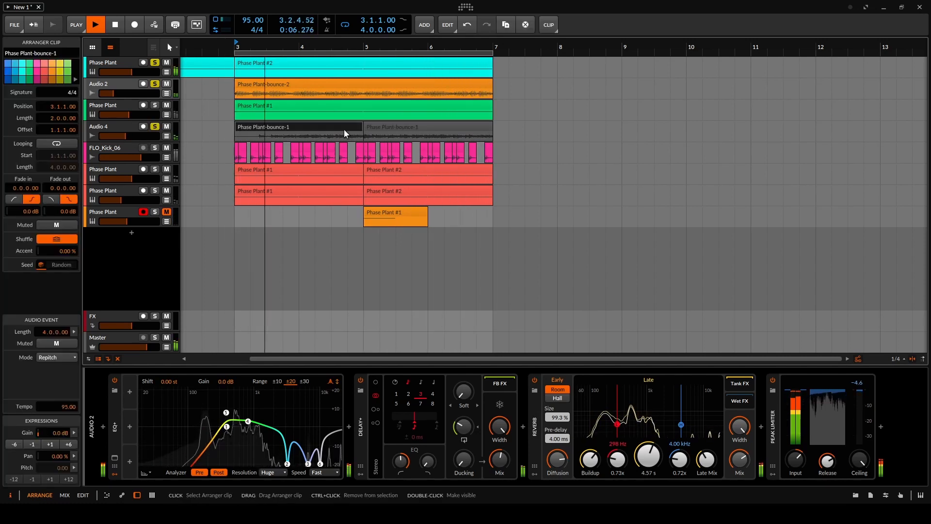
{"action": "key", "text": "Delete"}
{"action": "left_click", "coordinate": [382, 124]}
{"action": "double_click", "coordinate": [384, 124]}
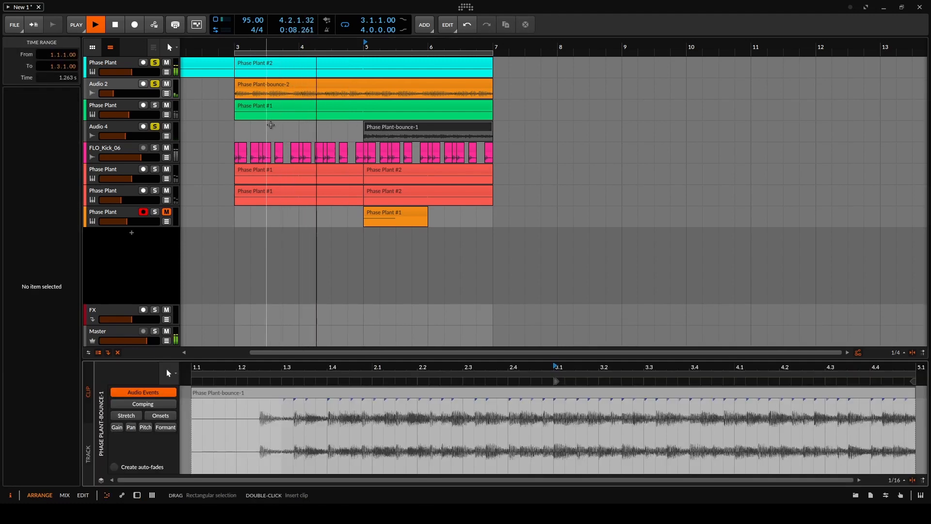
{"action": "left_click_drag", "start_coordinate": [381, 129], "coordinate": [254, 133]}
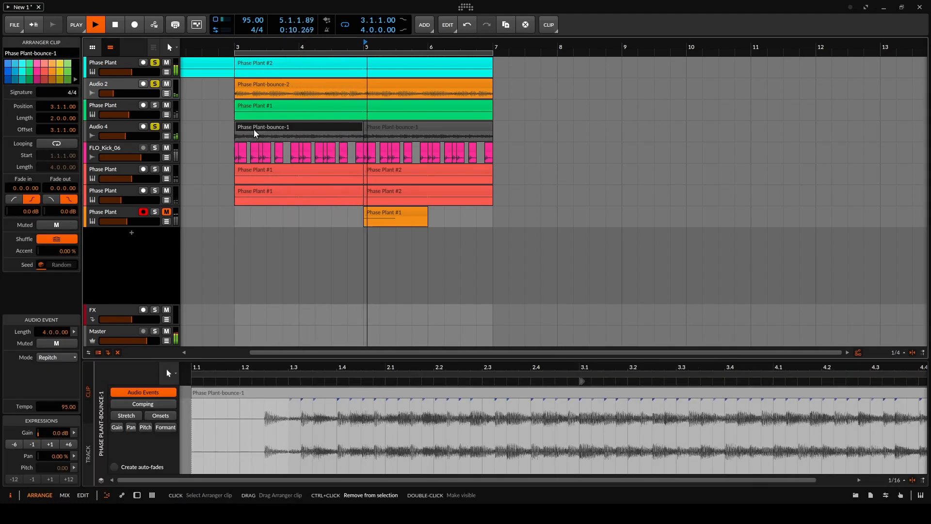
{"action": "left_click", "coordinate": [383, 129], "text": "ctrl"}
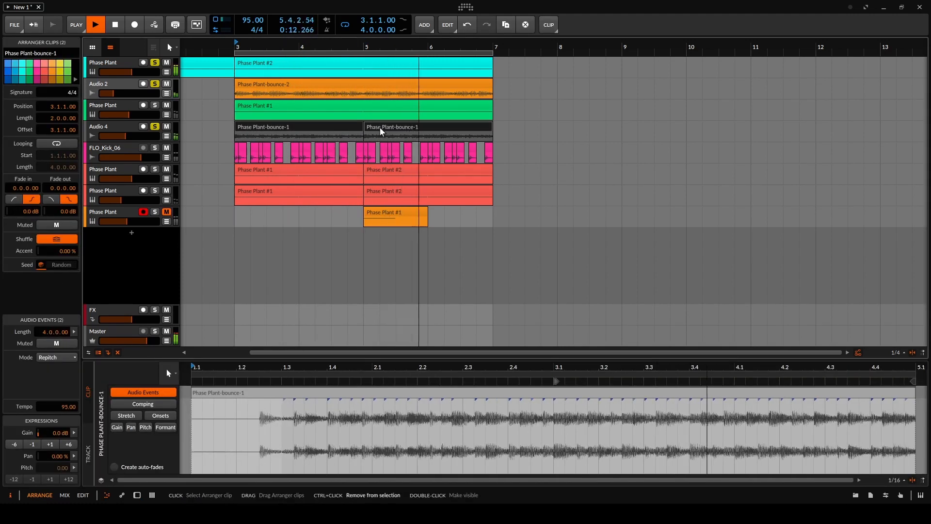
{"action": "key", "text": "ctrl+j"}
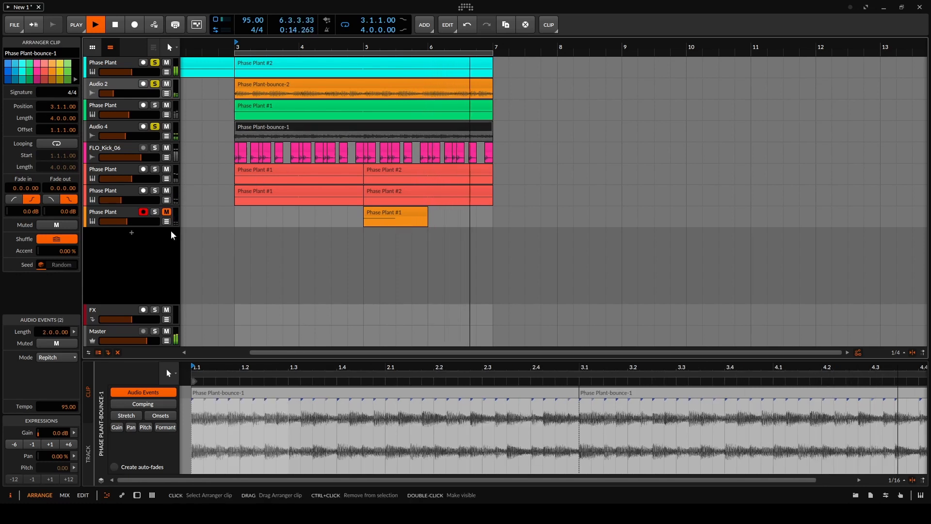
- Set the Phase Plant-bounce-1 clip's stretch mode to Elastique Pro and its formant to 9.00
{"action": "left_click", "coordinate": [55, 357]}
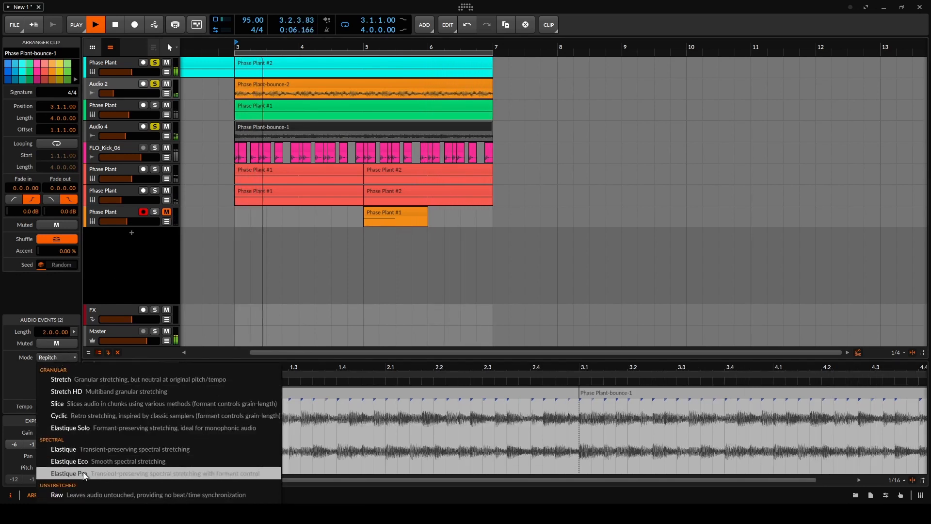
{"action": "left_click", "coordinate": [53, 473]}
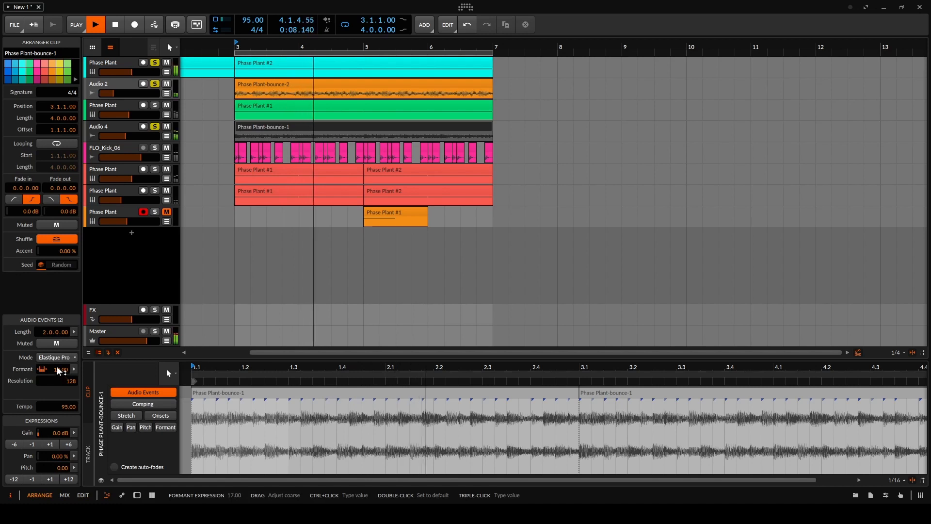
{"action": "left_click_drag", "start_coordinate": [60, 370], "coordinate": [92, 326]}
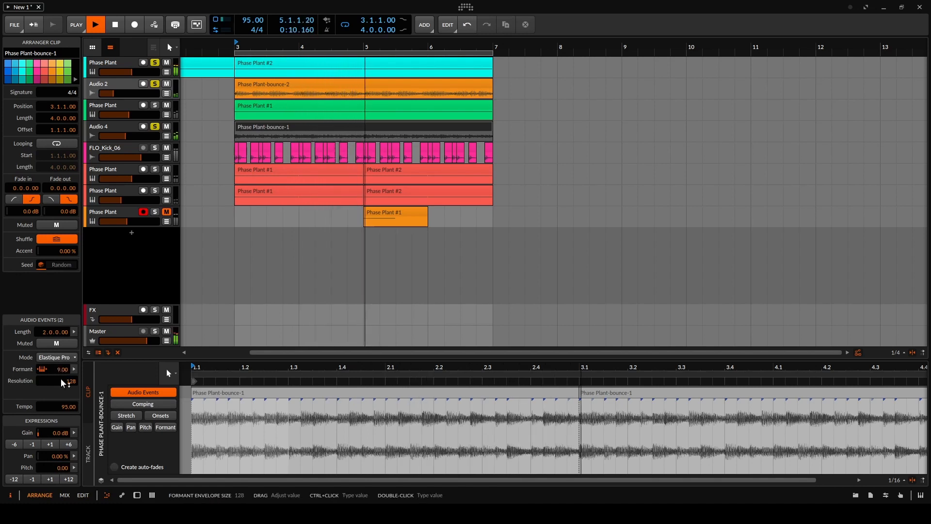
- Try compressing the Phase Plant-bounce-1 clip to two bars, and stretch it back to four bars
{"action": "scroll", "coordinate": [287, 128], "scroll_direction": "down", "scroll_amount": 4}
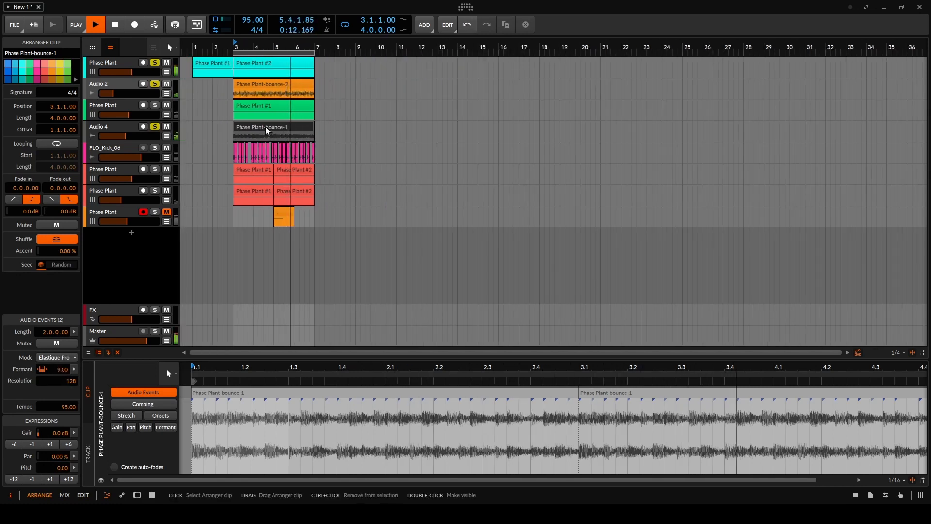
{"action": "left_click", "coordinate": [267, 128]}
{"action": "left_click_drag", "start_coordinate": [315, 127], "coordinate": [268, 129]}
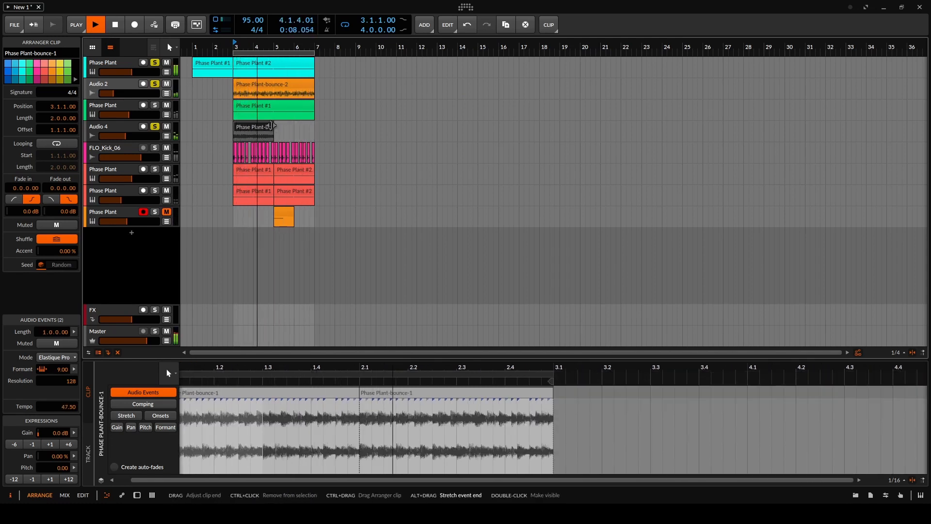
{"action": "left_click_drag", "start_coordinate": [274, 127], "coordinate": [312, 126]}
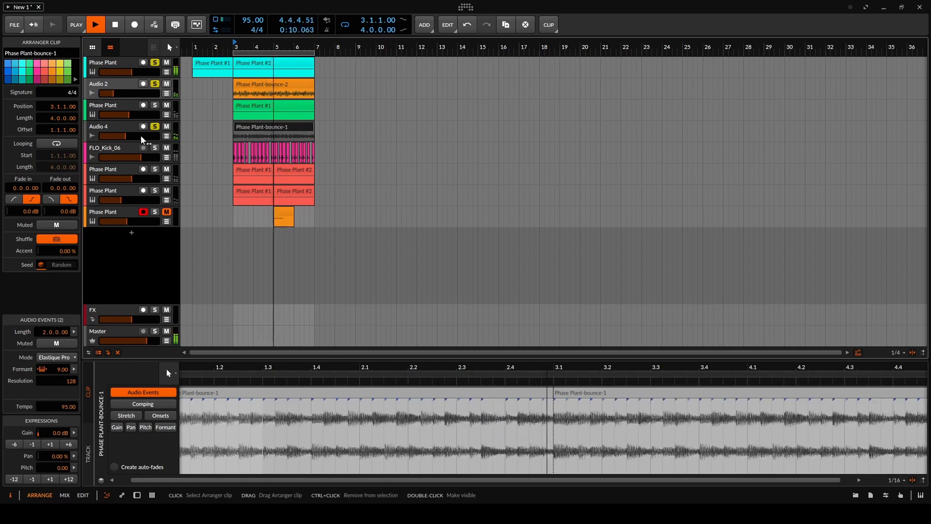
- Try octave shifts of -12.00 and 24.00 on the Phase Plant-bounce-1 clip, and settle its pitch at 12.00
{"action": "left_click", "coordinate": [13, 480]}
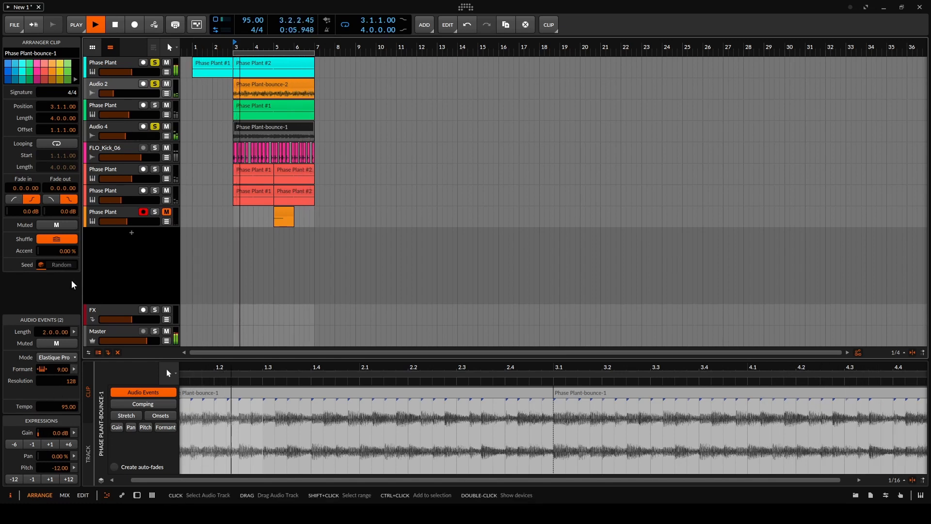
{"action": "left_click", "coordinate": [68, 479]}
{"action": "left_click", "coordinate": [68, 479]}
{"action": "left_click", "coordinate": [68, 479]}
{"action": "key", "text": "ctrl+z"}
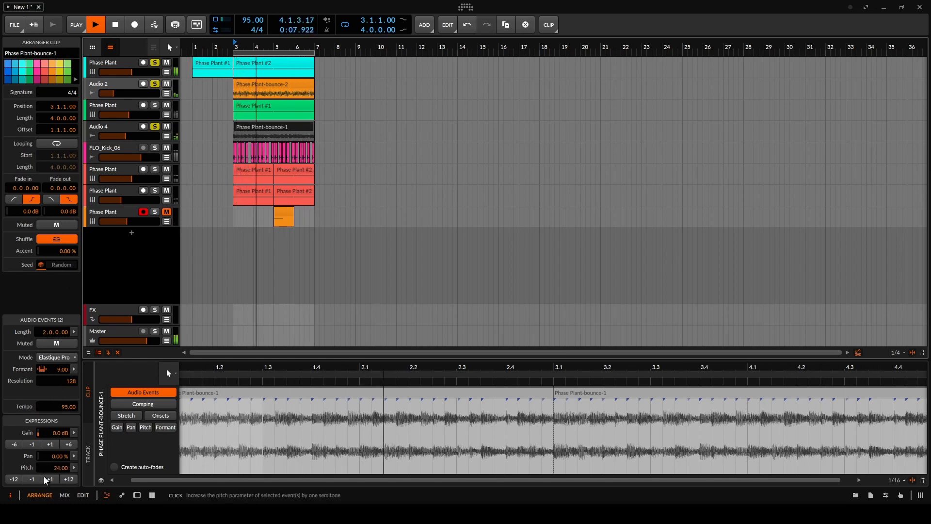
- Add an EQ+ to Audio 4 with a low-cut at 3.82 kHz and a +5.1 dB bell at 12.3 kHz
{"action": "left_click", "coordinate": [125, 131]}
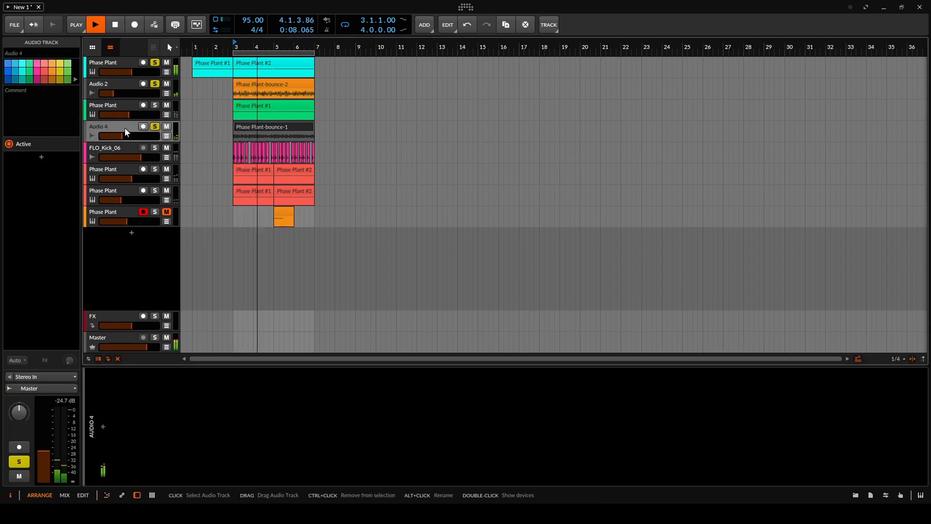
{"action": "left_click", "coordinate": [103, 427]}
{"action": "type", "text": "EQ"}
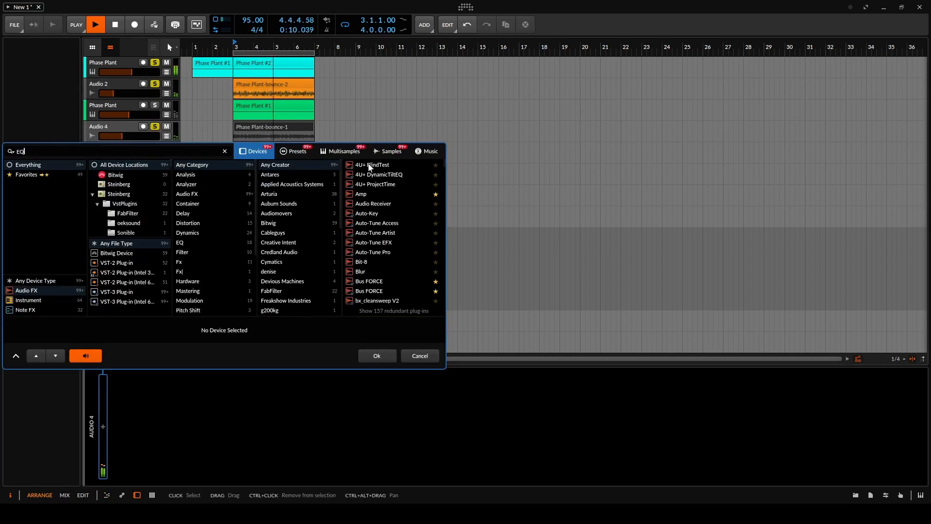
{"action": "left_click", "coordinate": [379, 356]}
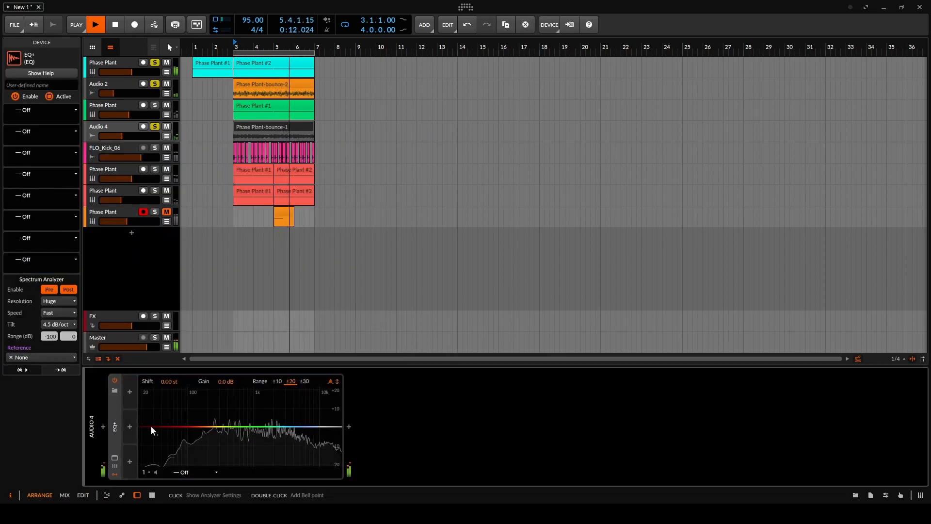
{"action": "left_click_drag", "start_coordinate": [144, 429], "coordinate": [326, 420]}
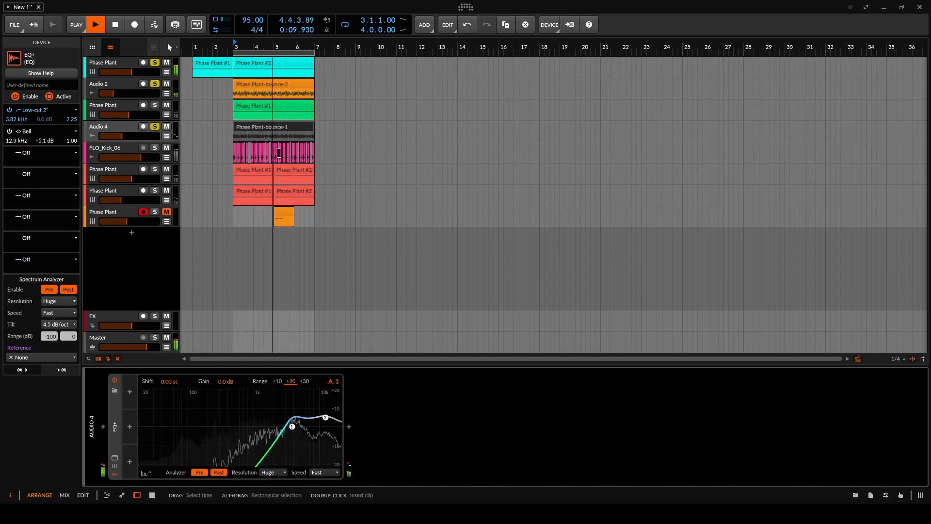
- Solo the green Phase Plant track as well and lower the Audio 4 volume against it
{"action": "left_click", "coordinate": [277, 125]}
{"action": "left_click", "coordinate": [156, 105]}
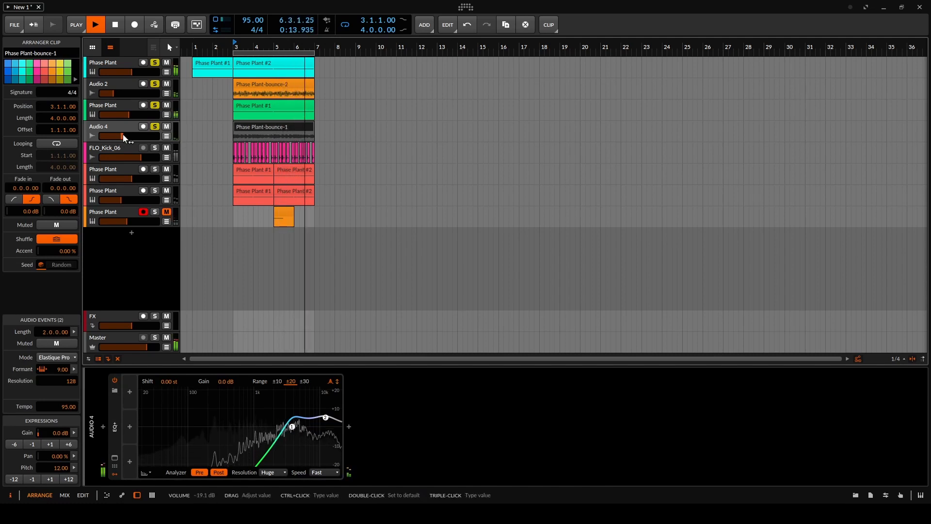
{"action": "left_click_drag", "start_coordinate": [123, 134], "coordinate": [118, 135]}
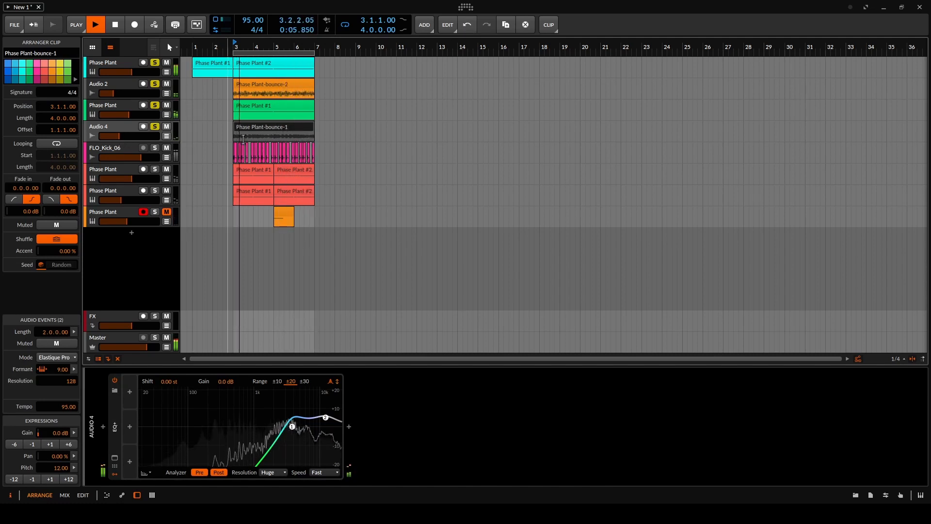
- Raise the Phase Plant-bounce-1 clip's formant to 24.00 and reduce the Audio 4 volume further
{"action": "left_click_drag", "start_coordinate": [57, 371], "coordinate": [58, 369]}
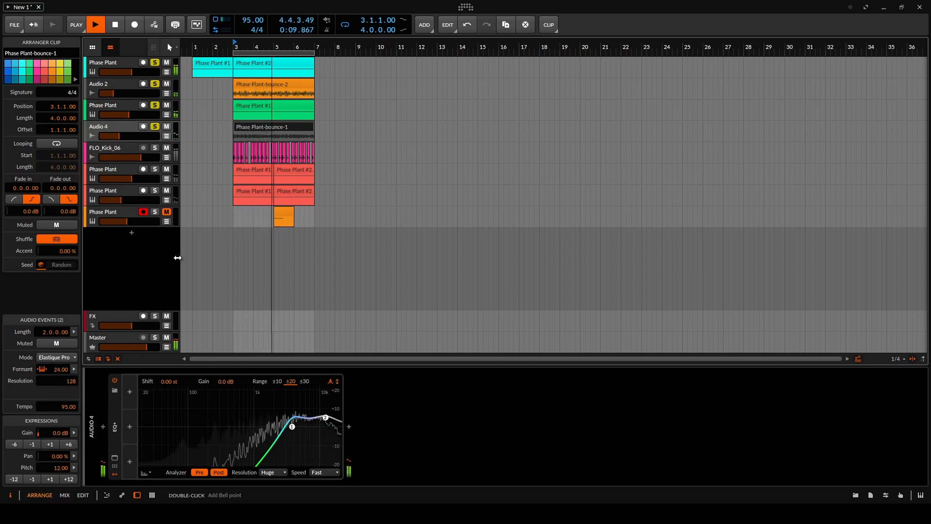
{"action": "left_click_drag", "start_coordinate": [119, 136], "coordinate": [112, 135]}
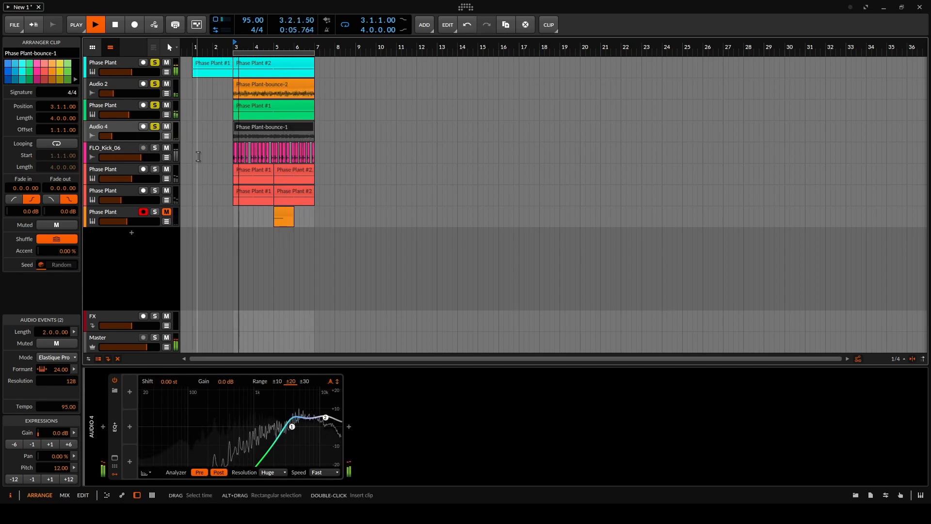
- Clear the track solos and add a new instrument track loaded with Phase Plant
{"action": "left_click", "coordinate": [156, 125], "text": "shift"}
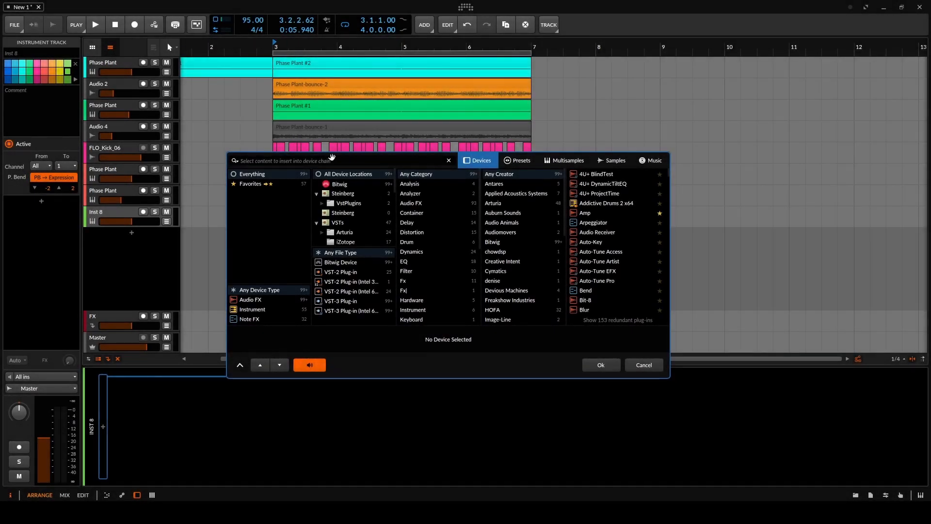
{"action": "type", "text": "phase"}
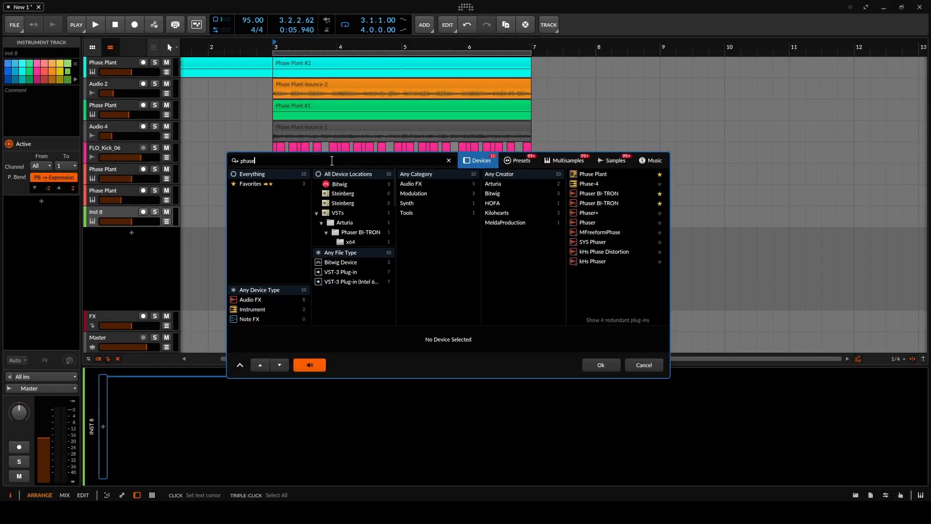
{"action": "left_click", "coordinate": [577, 176]}
{"action": "left_click", "coordinate": [600, 364]}
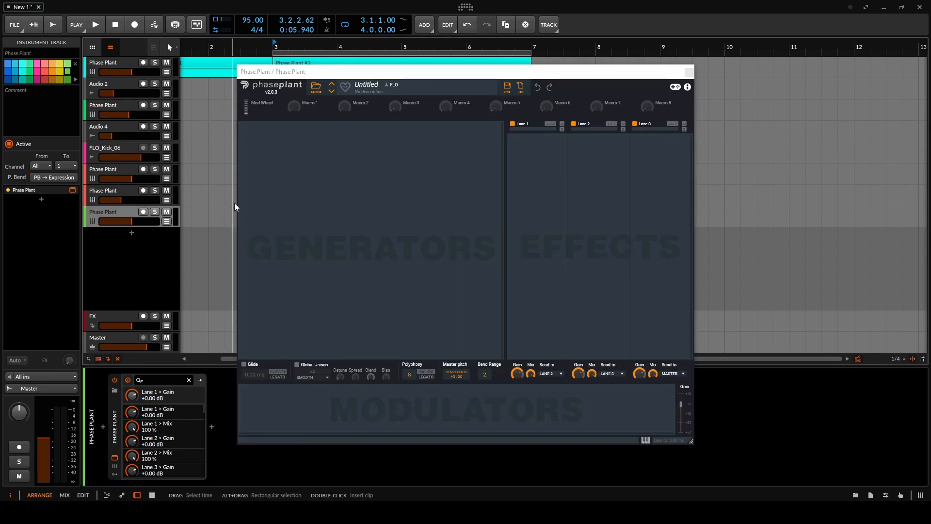
- Add a Wavetable generator to the empty patch and set its frame to 113
{"action": "left_click", "coordinate": [287, 146]}
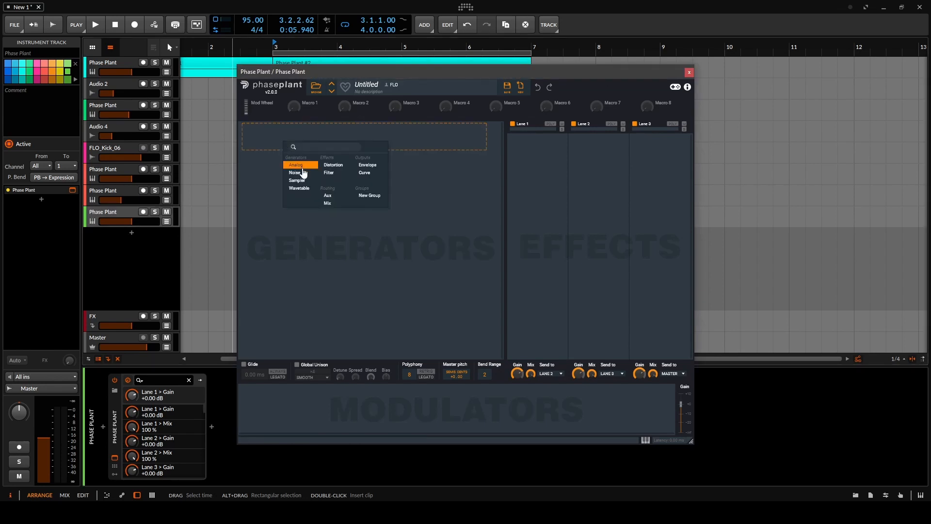
{"action": "left_click", "coordinate": [310, 191]}
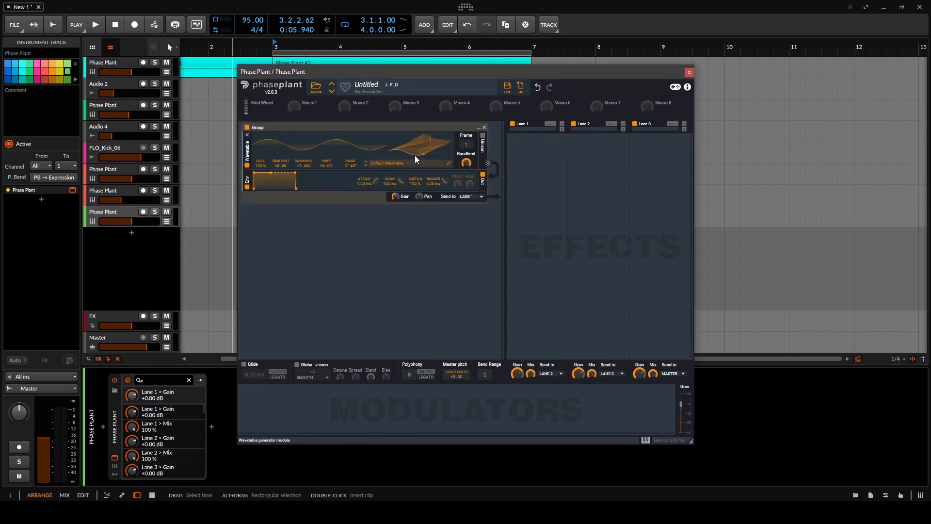
{"action": "left_click_drag", "start_coordinate": [466, 145], "coordinate": [466, 129]}
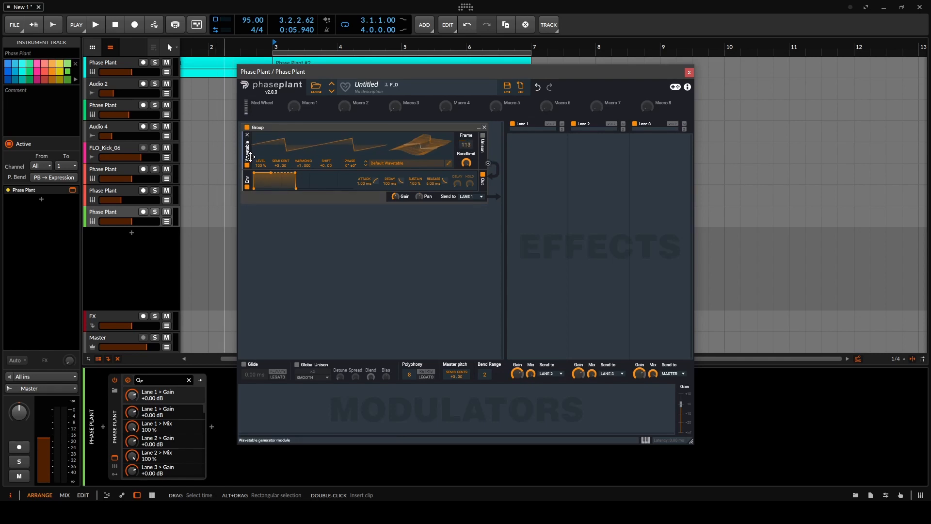
- Duplicate the Wavetable generator and enable unison on both, using 8 voices and more spread on the second and frame 117 on the first
{"action": "left_click_drag", "start_coordinate": [247, 153], "coordinate": [263, 198]}
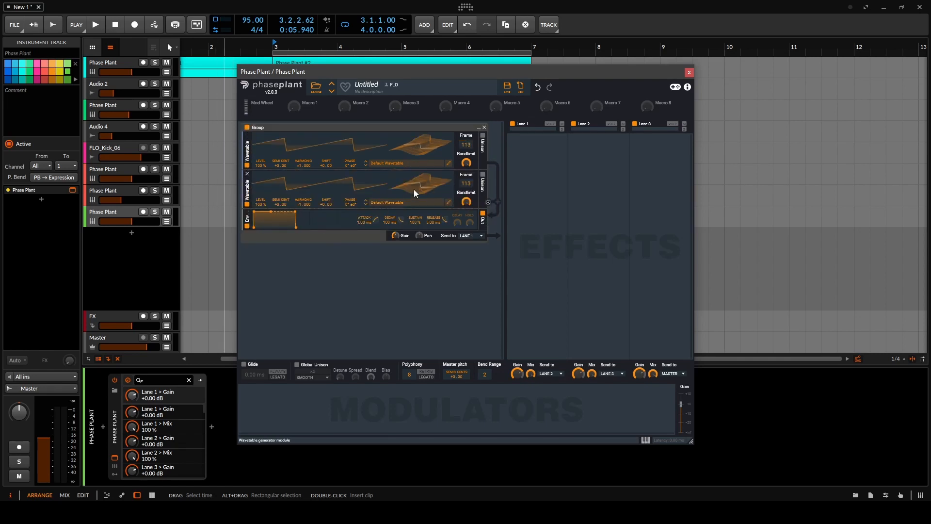
{"action": "left_click", "coordinate": [483, 135]}
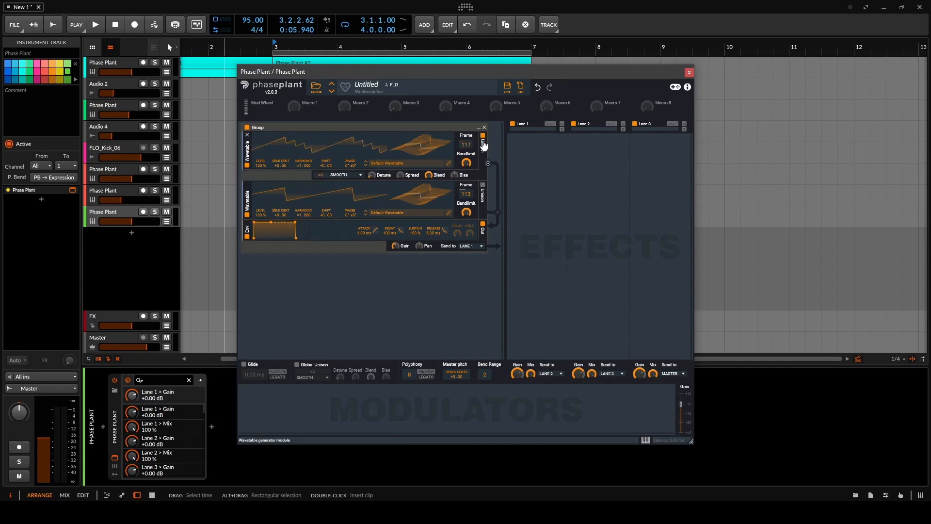
{"action": "left_click", "coordinate": [483, 185]}
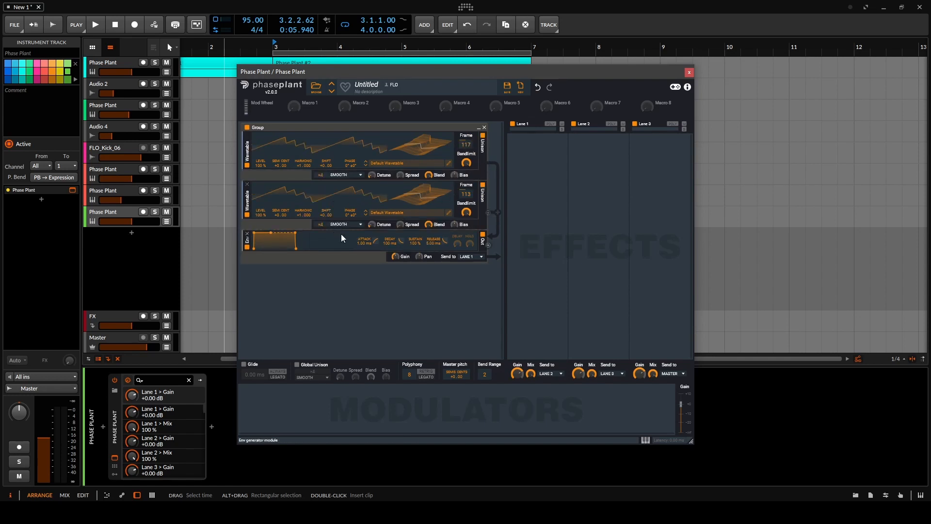
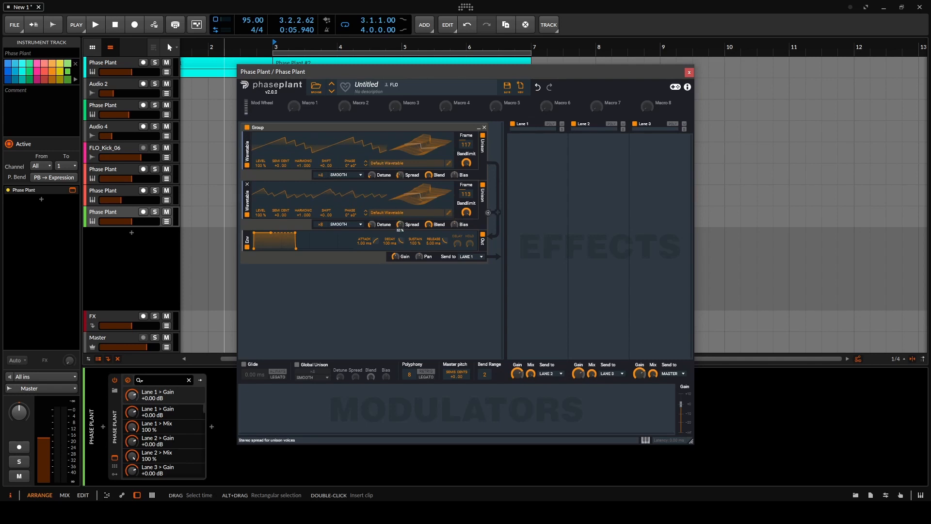
{"action": "left_click", "coordinate": [439, 289]}
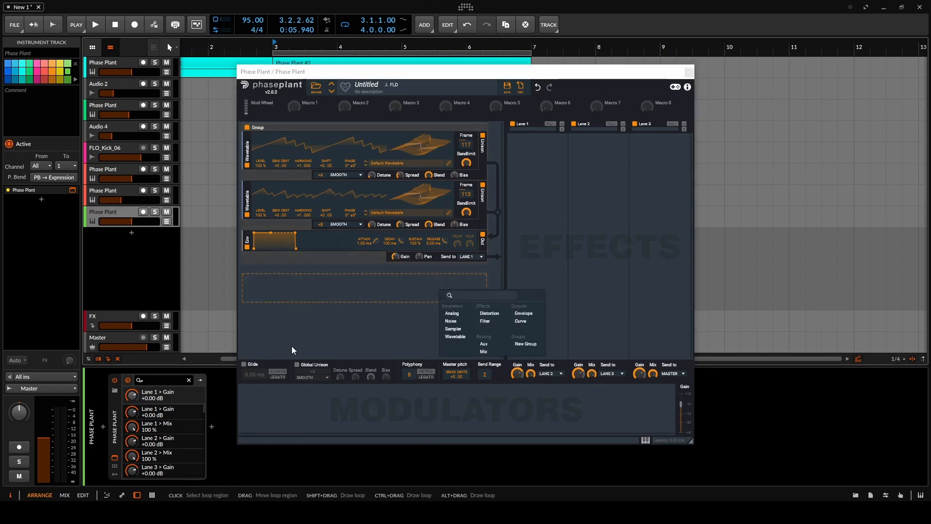
- Add a Curve modulator shaped to rise from 0% to a 100% peak near 180 ms and fall to zero at about 1.06 s
{"action": "left_click", "coordinate": [266, 412]}
{"action": "left_click", "coordinate": [266, 413]}
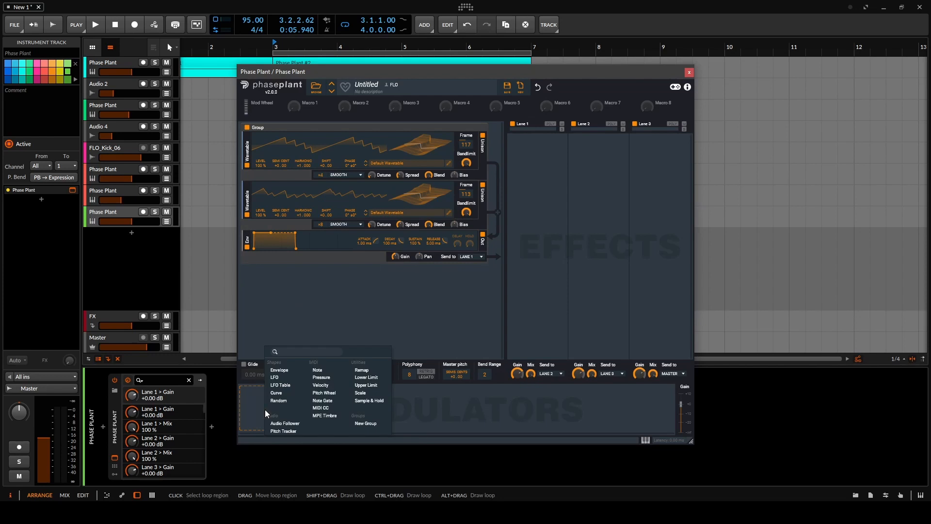
{"action": "left_click", "coordinate": [286, 393]}
{"action": "left_click", "coordinate": [355, 426]}
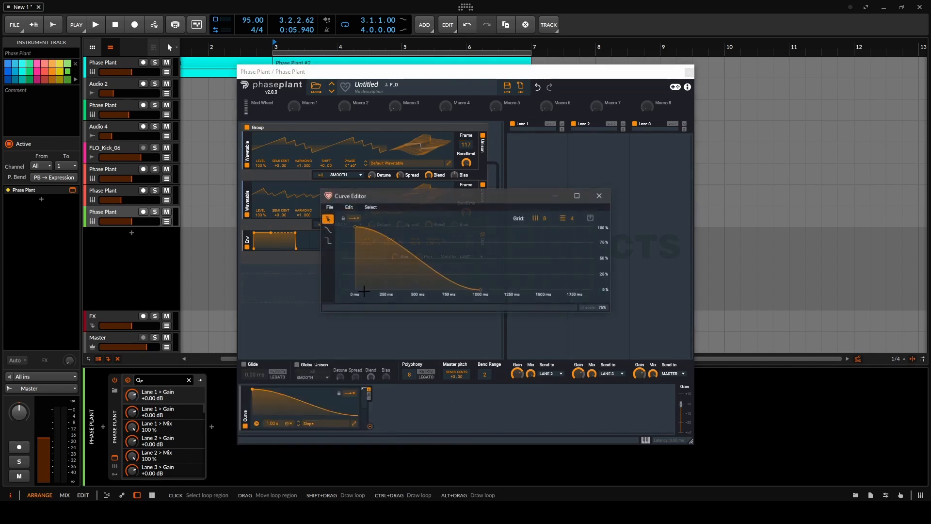
{"action": "left_click_drag", "start_coordinate": [395, 243], "coordinate": [354, 290]}
{"action": "left_click_drag", "start_coordinate": [397, 227], "coordinate": [377, 226]}
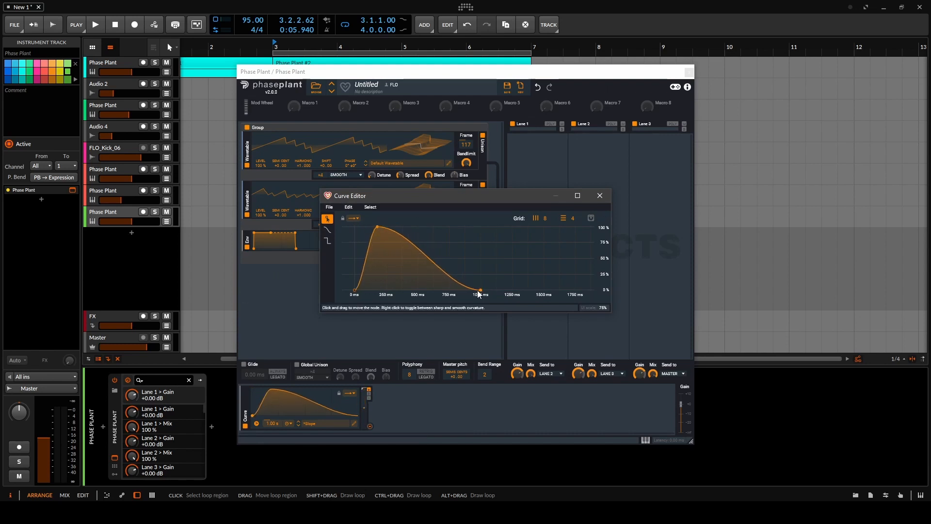
{"action": "left_click_drag", "start_coordinate": [479, 291], "coordinate": [487, 291]}
{"action": "left_click", "coordinate": [599, 197]}
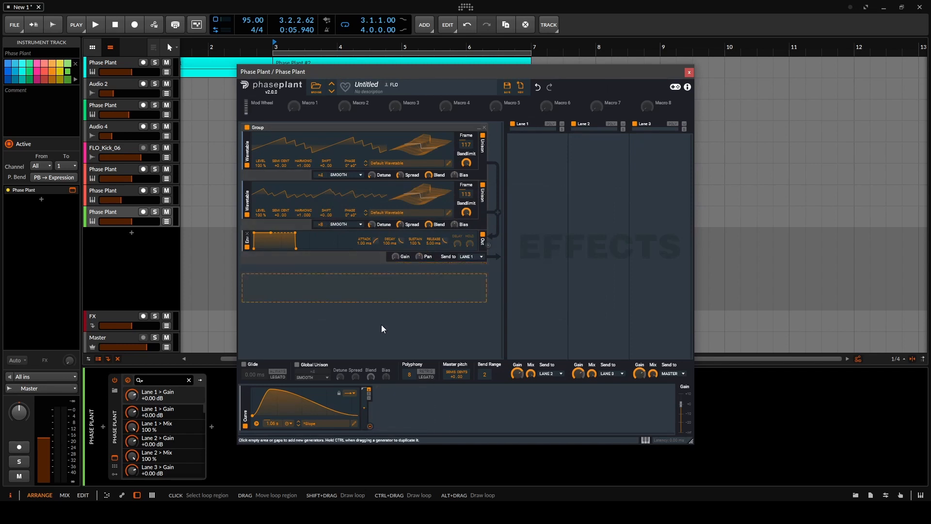
- Assign the Curve modulator to the generator group's Gain with an amount of 100
{"action": "left_click_drag", "start_coordinate": [370, 426], "coordinate": [402, 266]}
{"action": "type", "text": "100"}
{"action": "key", "text": "Return"}
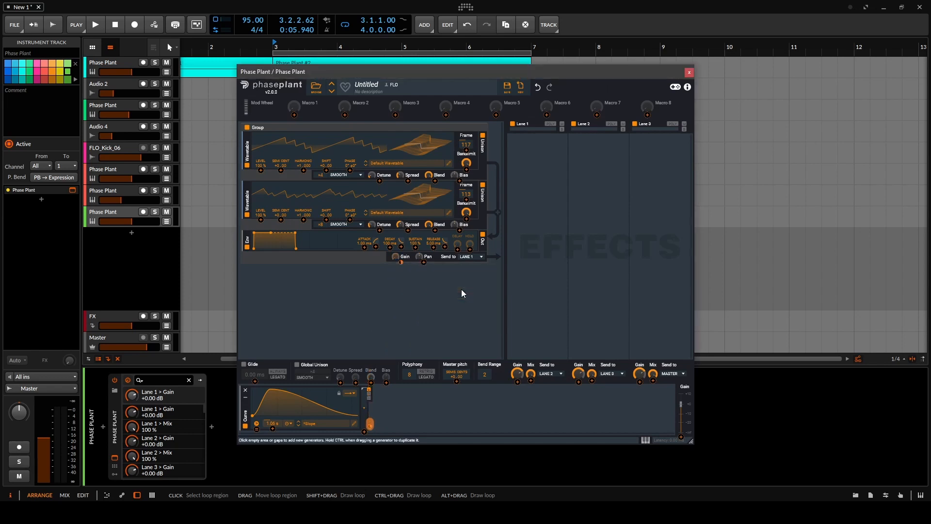
- Create a one-bar note clip at bar 3 on the new Phase Plant track and open it for note editing
{"action": "left_click_drag", "start_coordinate": [257, 72], "coordinate": [490, 71]}
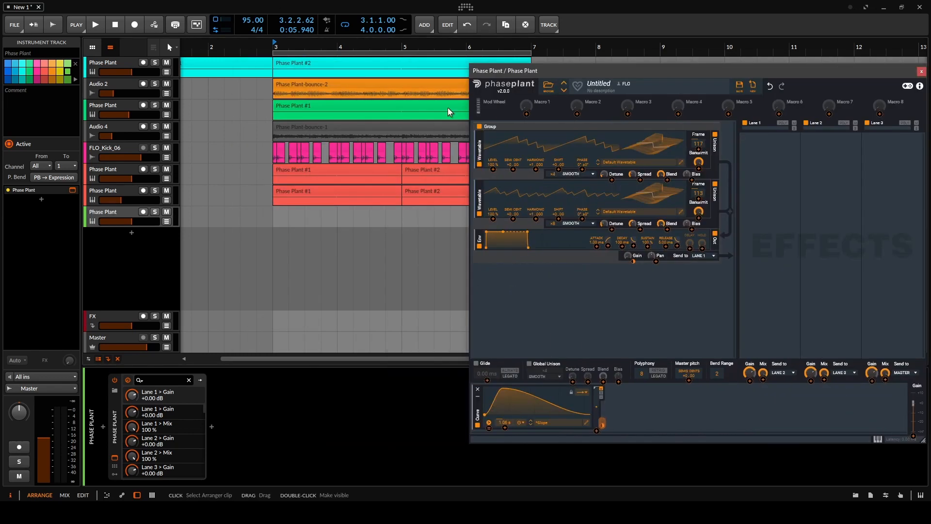
{"action": "left_click", "coordinate": [274, 215]}
{"action": "double_click", "coordinate": [289, 214]}
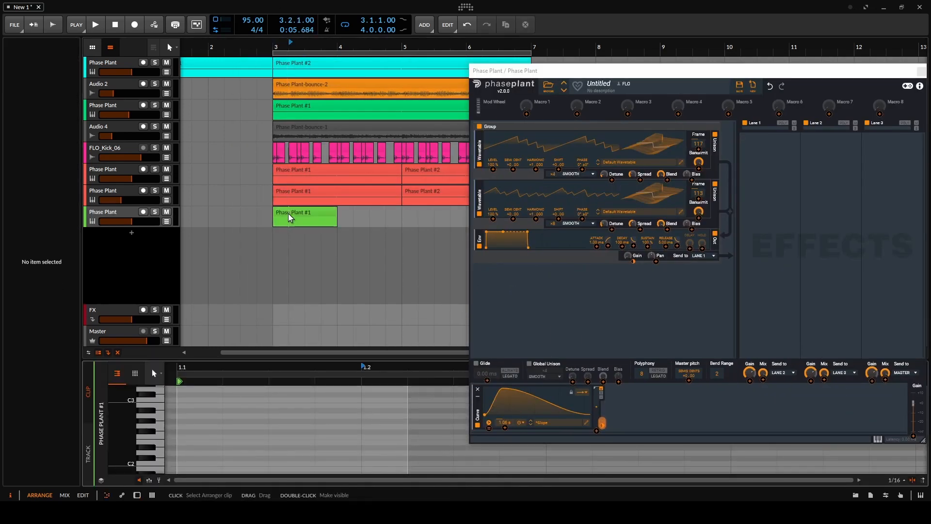
- Draw a single F1 note from the clip's start and extend it to the full bar
{"action": "scroll", "coordinate": [151, 431], "scroll_direction": "up", "scroll_amount": 1}
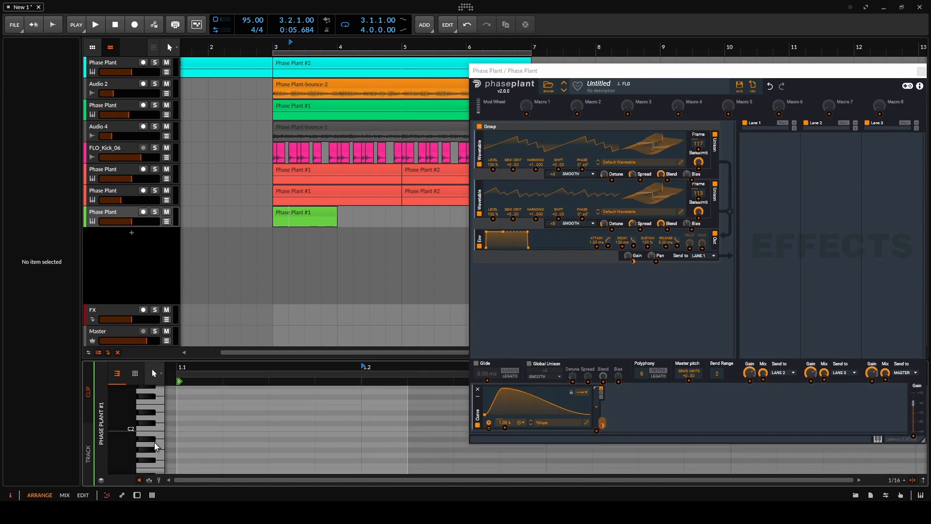
{"action": "scroll", "coordinate": [156, 436], "scroll_direction": "up", "scroll_amount": 1}
{"action": "left_click", "coordinate": [155, 429]}
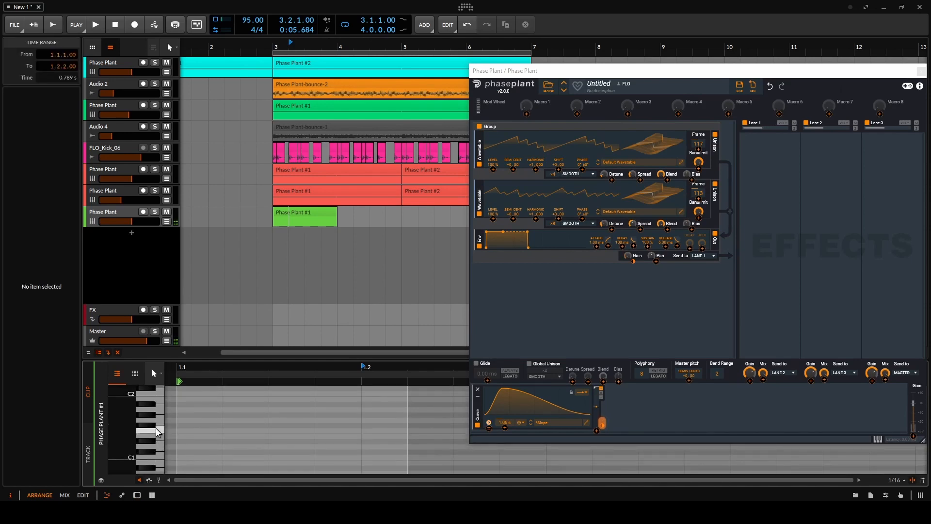
{"action": "double_click", "coordinate": [180, 427]}
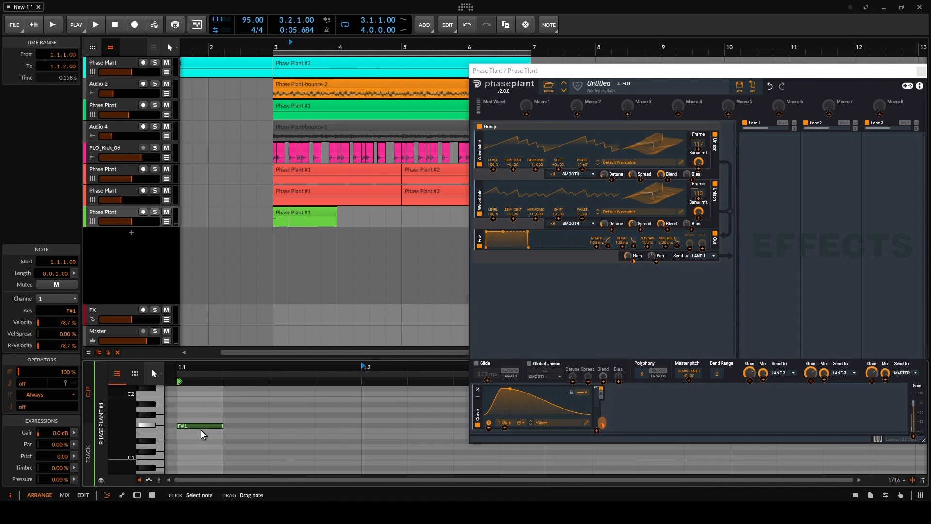
{"action": "left_click_drag", "start_coordinate": [219, 427], "coordinate": [603, 422]}
{"action": "left_click_drag", "start_coordinate": [602, 71], "coordinate": [776, 56]}
{"action": "scroll", "coordinate": [355, 400], "scroll_direction": "down", "scroll_amount": 5}
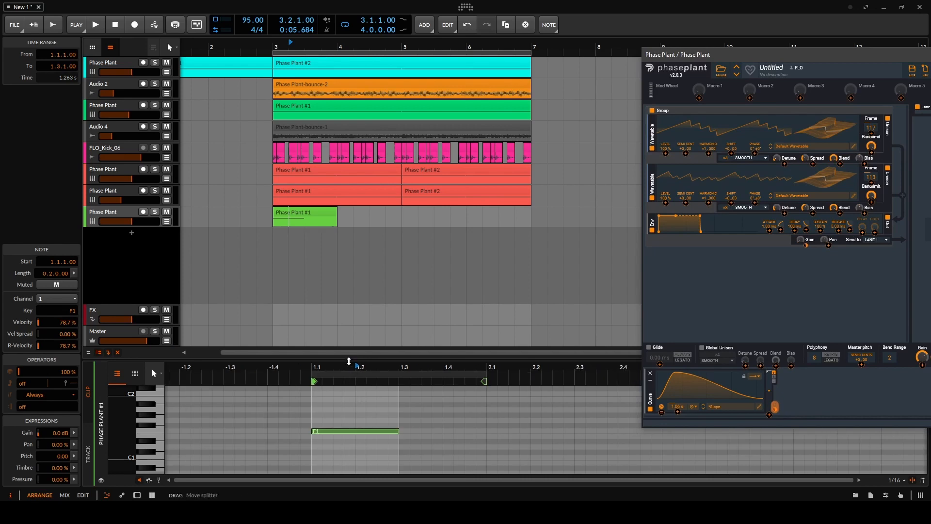
{"action": "left_click_drag", "start_coordinate": [344, 357], "coordinate": [359, 292]}
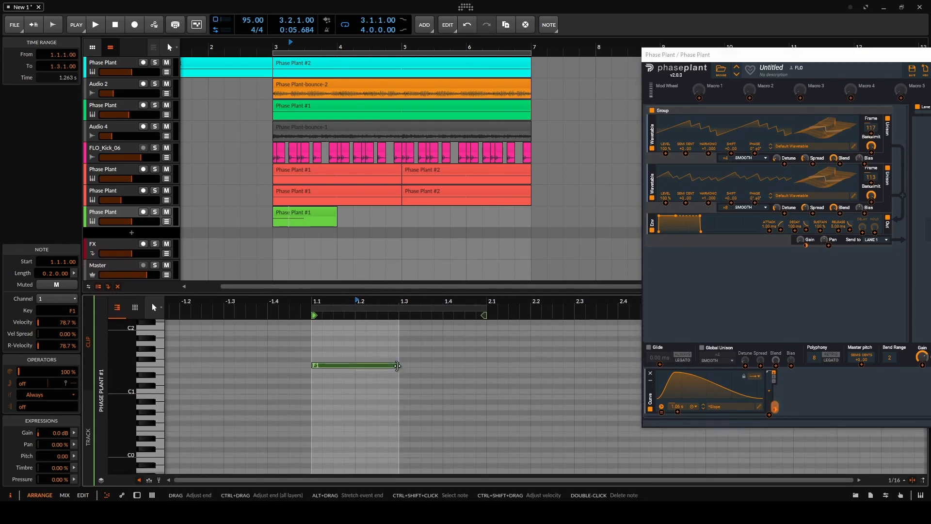
{"action": "left_click_drag", "start_coordinate": [397, 373], "coordinate": [486, 367]}
- Set the playback start to bar 3, solo the new Phase Plant track and play its clip
{"action": "key", "text": "space"}
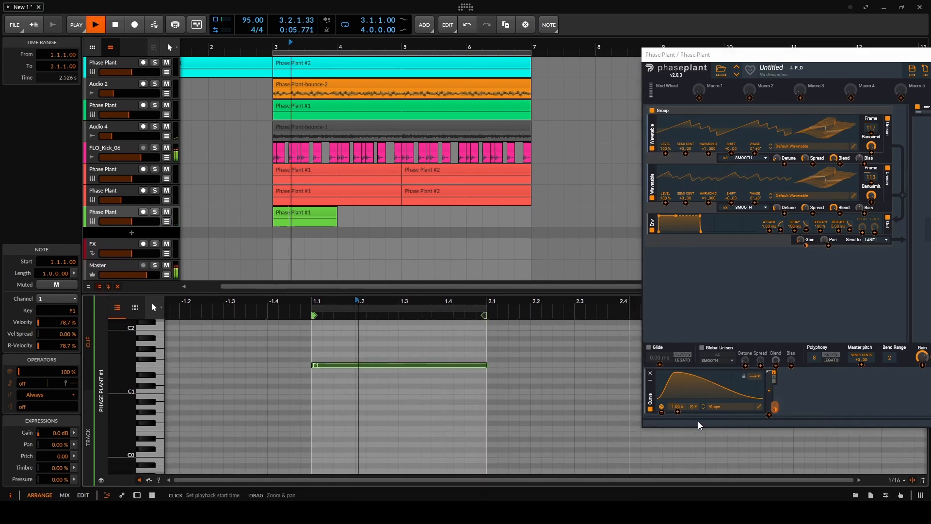
{"action": "key", "text": "space"}
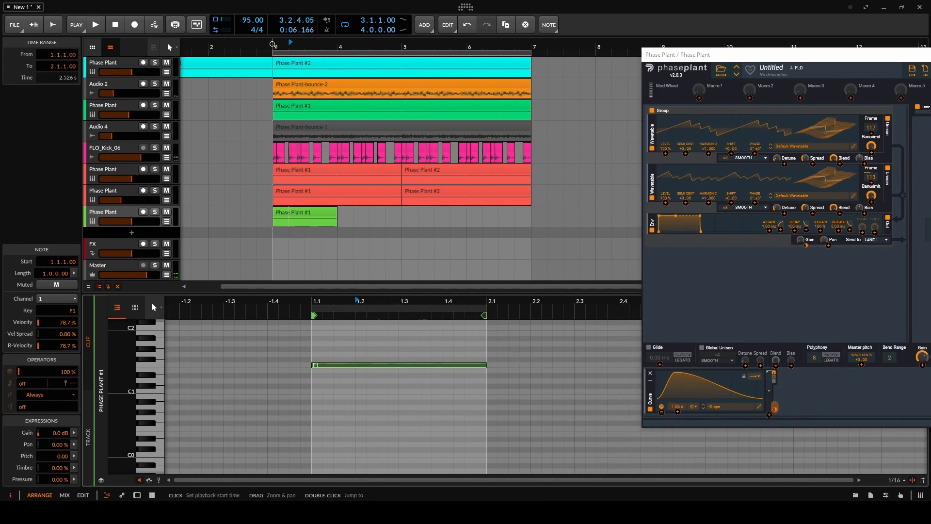
{"action": "left_click", "coordinate": [275, 45]}
{"action": "left_click", "coordinate": [155, 212]}
{"action": "key", "text": "space"}
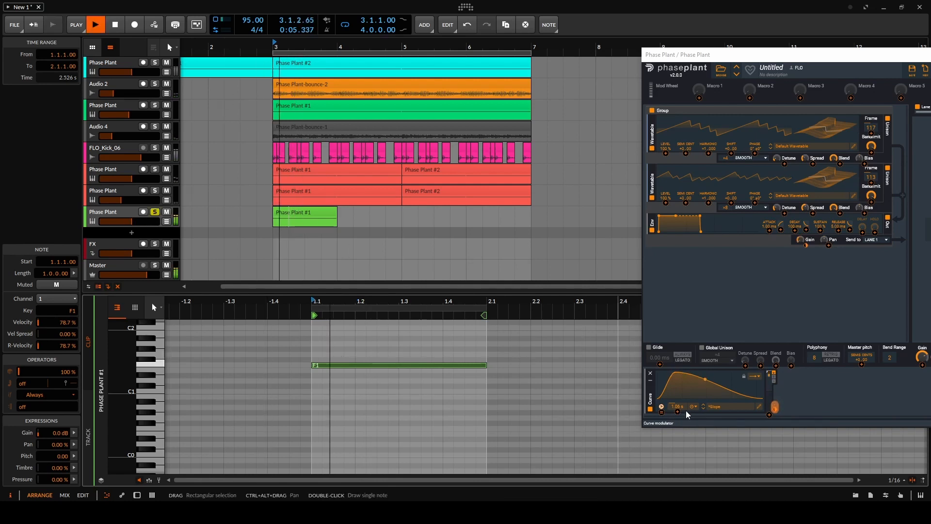
- Lengthen the Curve modulator to 2.72 s while auditioning the soloed note
{"action": "key", "text": "space"}
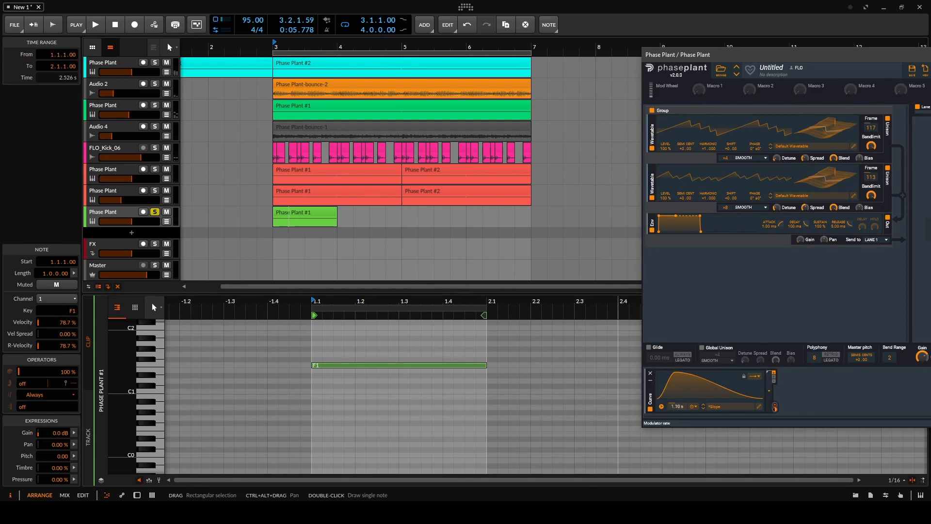
{"action": "key", "text": "space"}
{"action": "scroll", "coordinate": [674, 407], "scroll_direction": "up", "scroll_amount": 5}
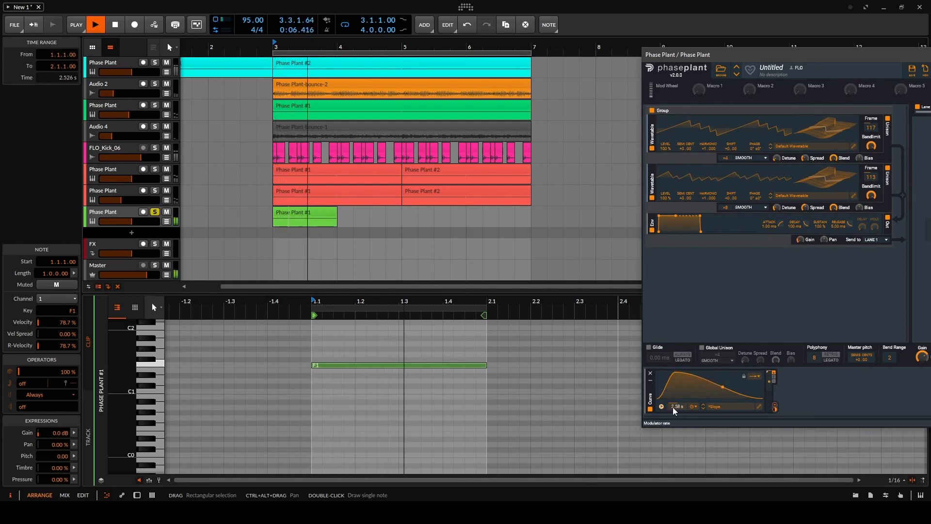
{"action": "scroll", "coordinate": [674, 412], "scroll_direction": "up", "scroll_amount": 1}
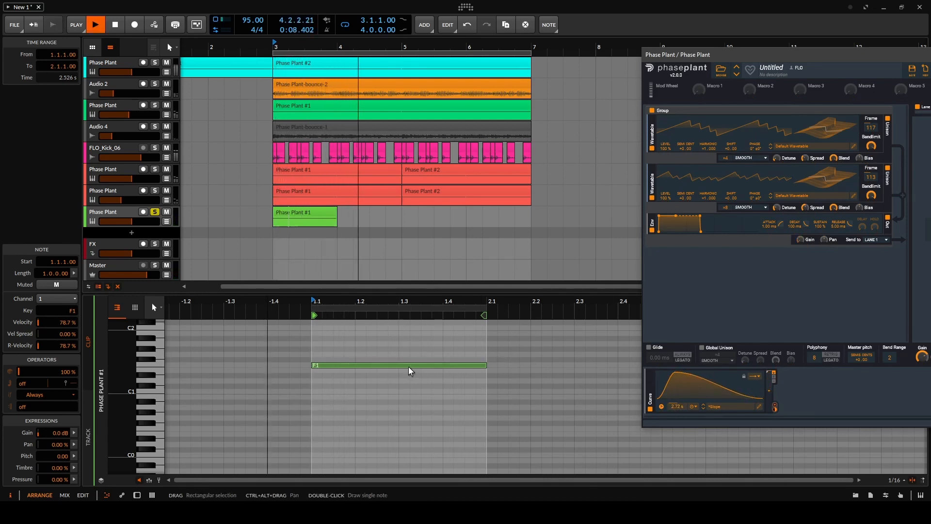
{"action": "key", "text": "space"}
- Transpose the clip's note down one octave to F0 and audition it
{"action": "key", "text": "shift+Down"}
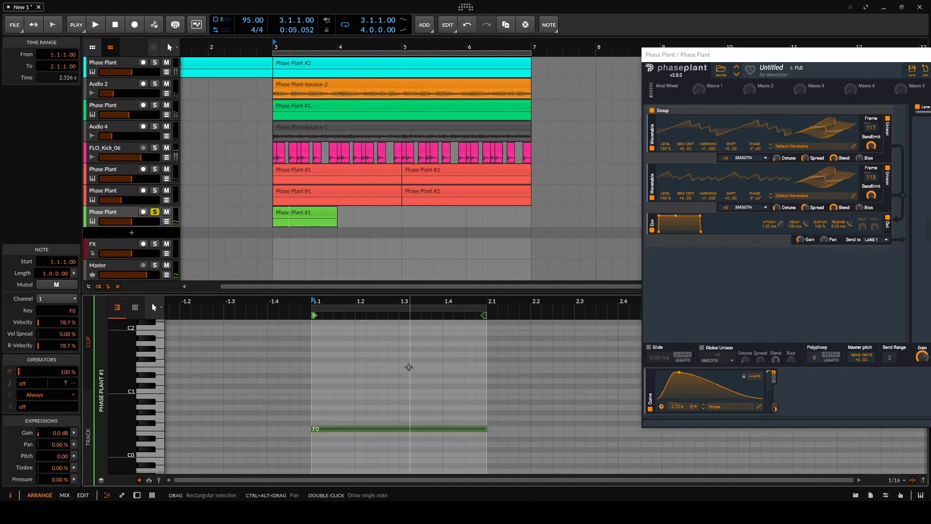
{"action": "key", "text": "space"}
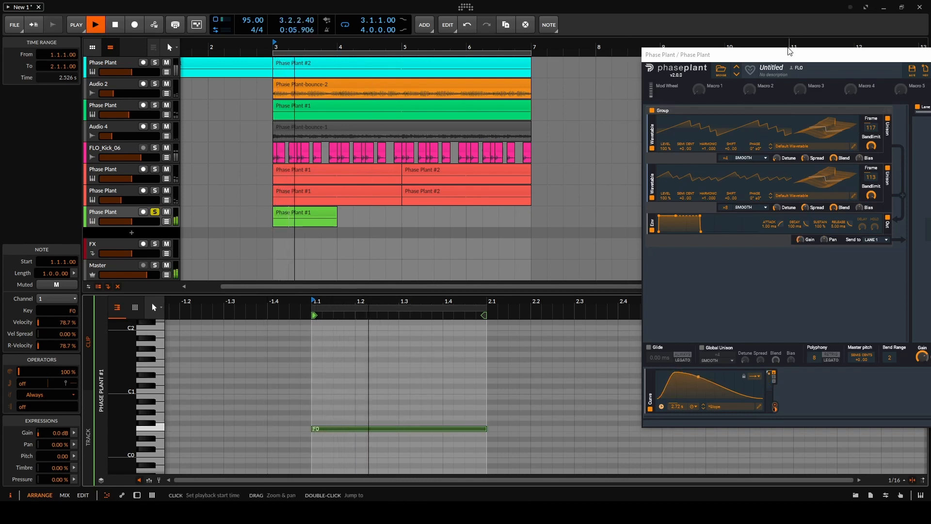
{"action": "left_click_drag", "start_coordinate": [790, 53], "coordinate": [448, 53]}
{"action": "key", "text": "space"}
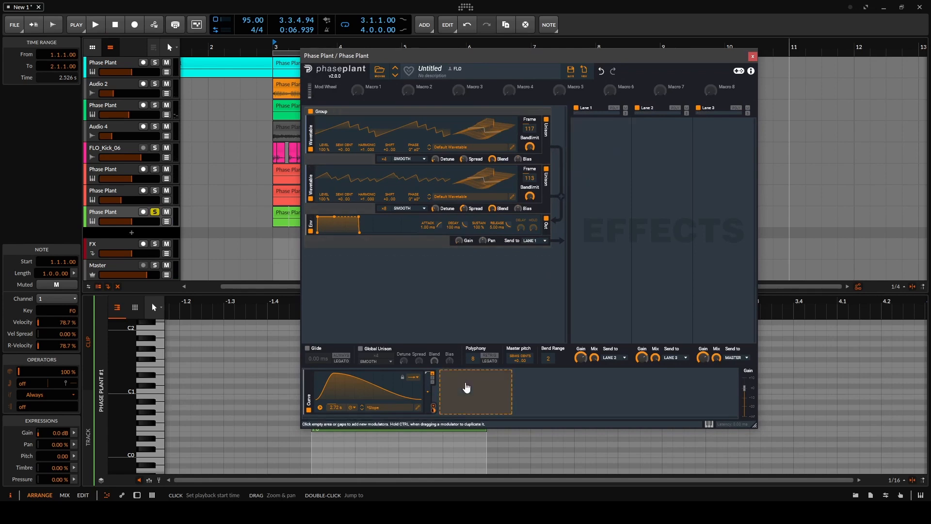
- Duplicate the Curve modulator and route the copy to the unison Detune and Spread of the wavetable oscillators
{"action": "left_click_drag", "start_coordinate": [309, 394], "coordinate": [461, 404]}
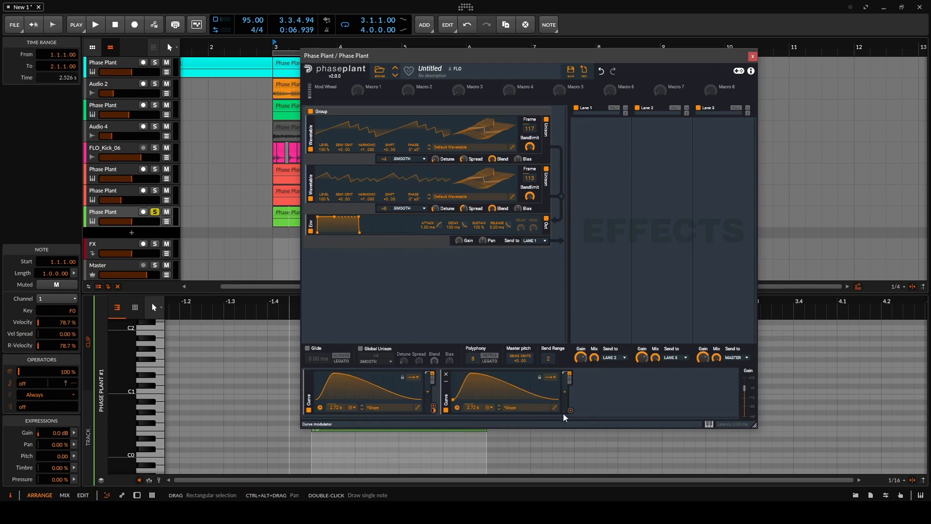
{"action": "left_click", "coordinate": [570, 411]}
{"action": "left_click", "coordinate": [527, 137]}
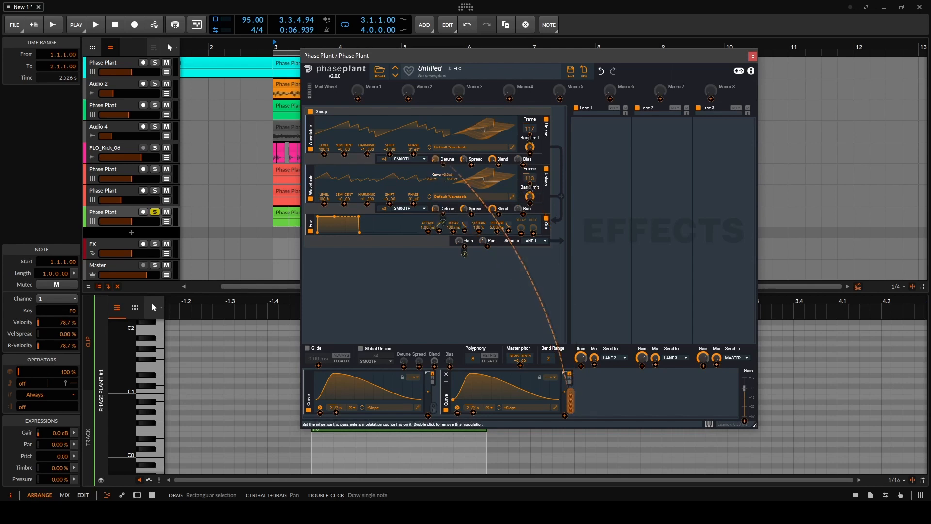
{"action": "left_click_drag", "start_coordinate": [454, 167], "coordinate": [474, 204]}
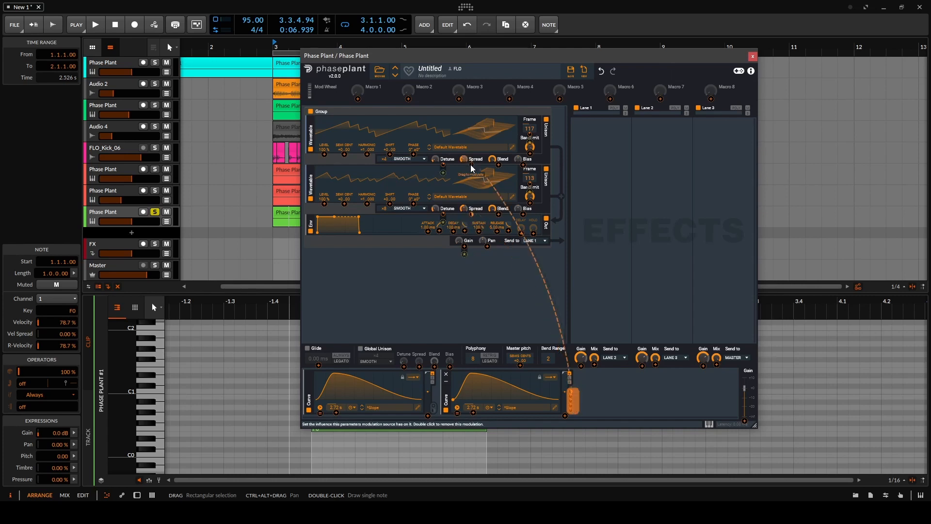
{"action": "key", "text": "space"}
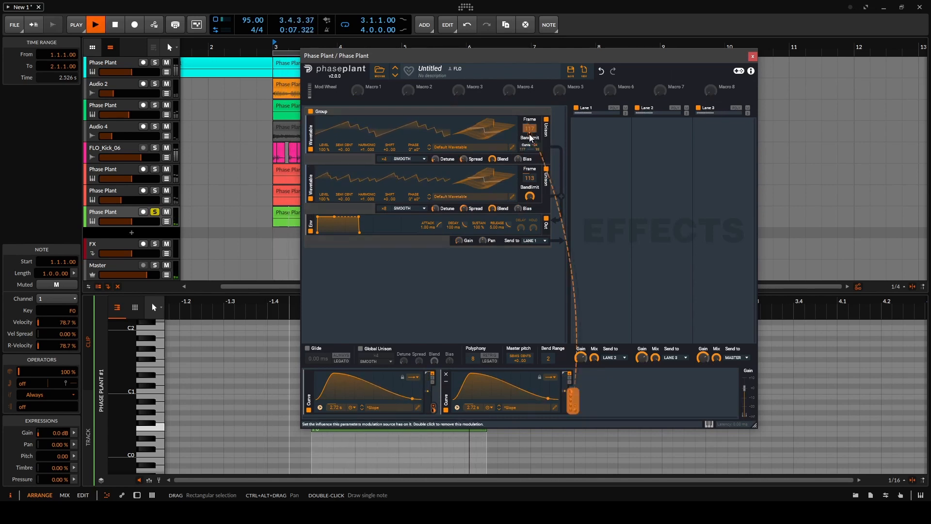
- Modulate the Frame of both wavetable oscillators with the second Curve modulator while auditioning the loop
{"action": "left_click_drag", "start_coordinate": [530, 135], "coordinate": [530, 124]}
{"action": "key", "text": "space"}
{"action": "key", "text": "space"}
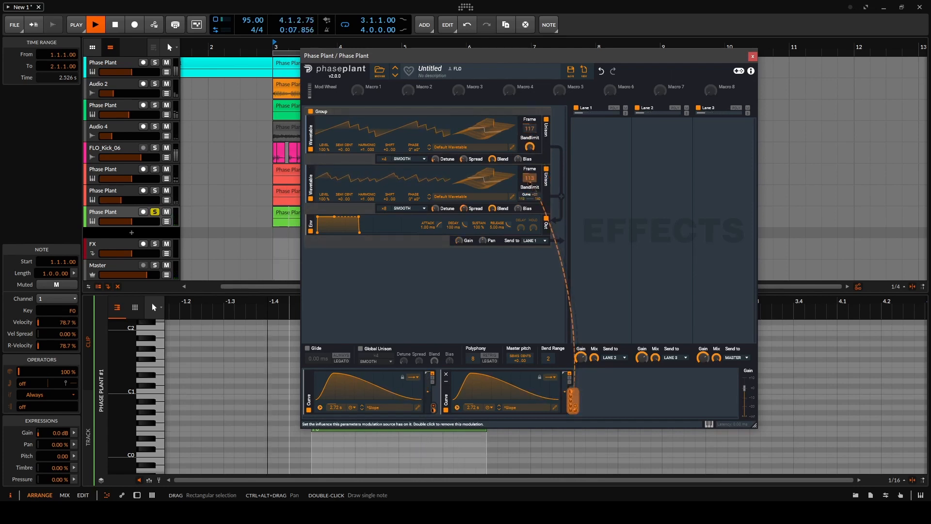
- Add a Filter to Lane 1 and adjust its Cutoff and Q while auditioning the sound
{"action": "left_click", "coordinate": [606, 140]}
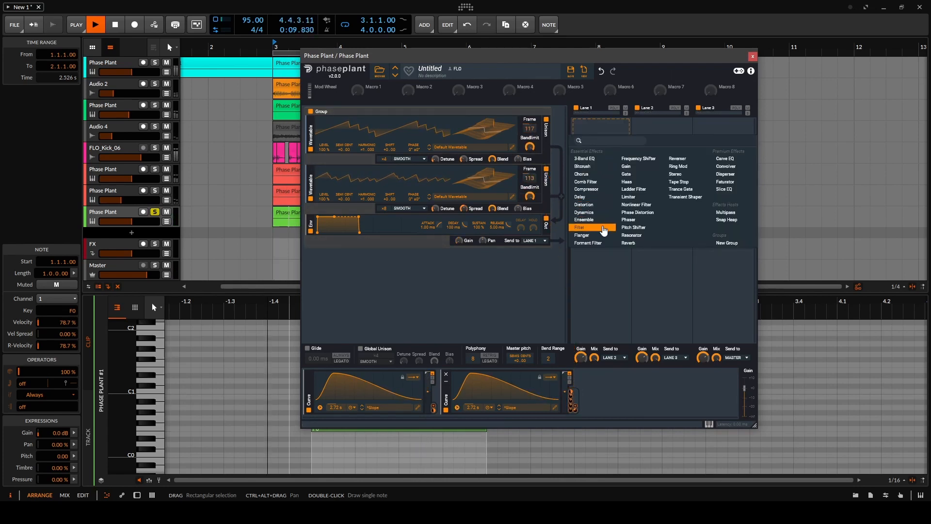
{"action": "left_click", "coordinate": [603, 228]}
{"action": "key", "text": "space"}
{"action": "key", "text": "space"}
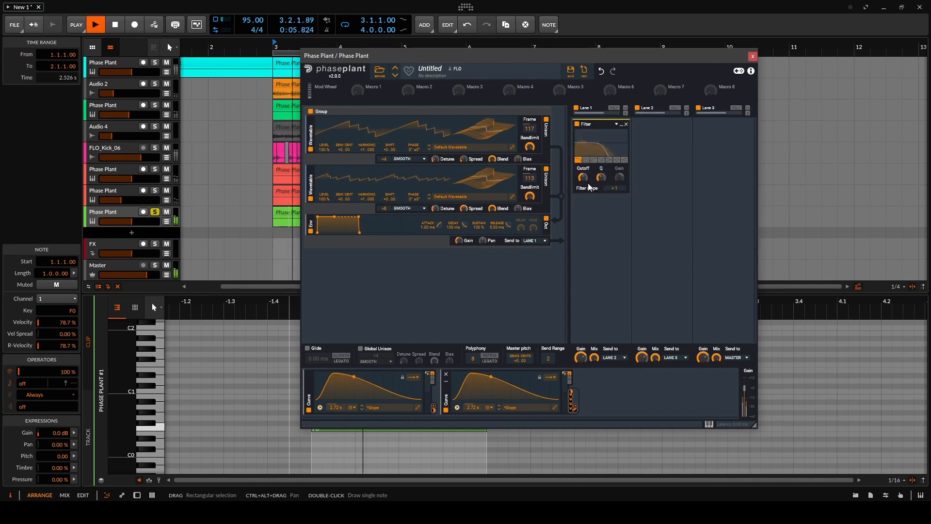
{"action": "key", "text": "space"}
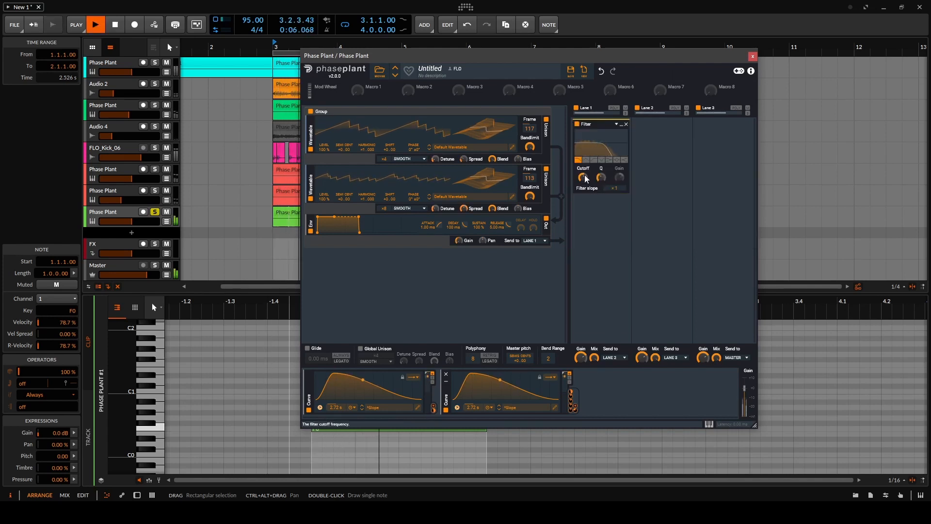
{"action": "key", "text": "space"}
{"action": "key", "text": "space"}
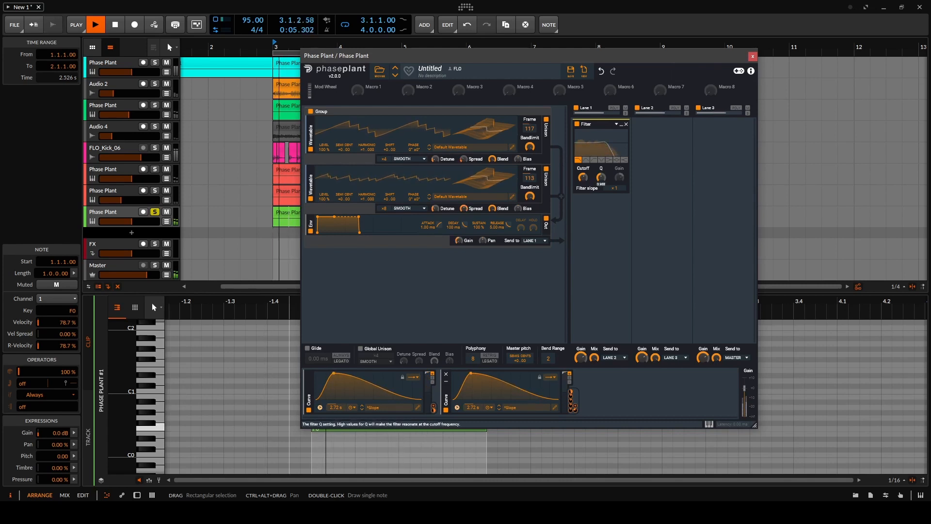
{"action": "key", "text": "space"}
- Add a Multipass after the Filter in Lane 1 and open its editor
{"action": "left_click", "coordinate": [585, 212]}
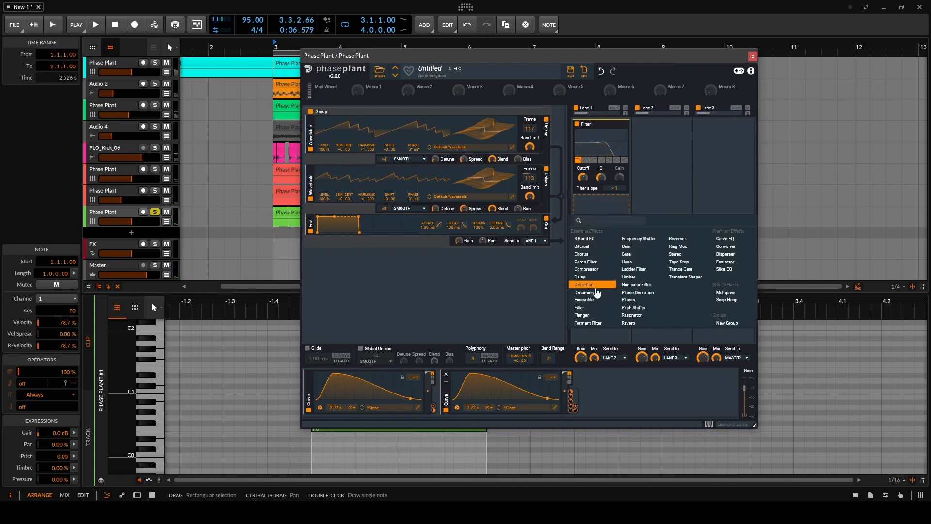
{"action": "left_click", "coordinate": [665, 195]}
{"action": "left_click", "coordinate": [619, 204]}
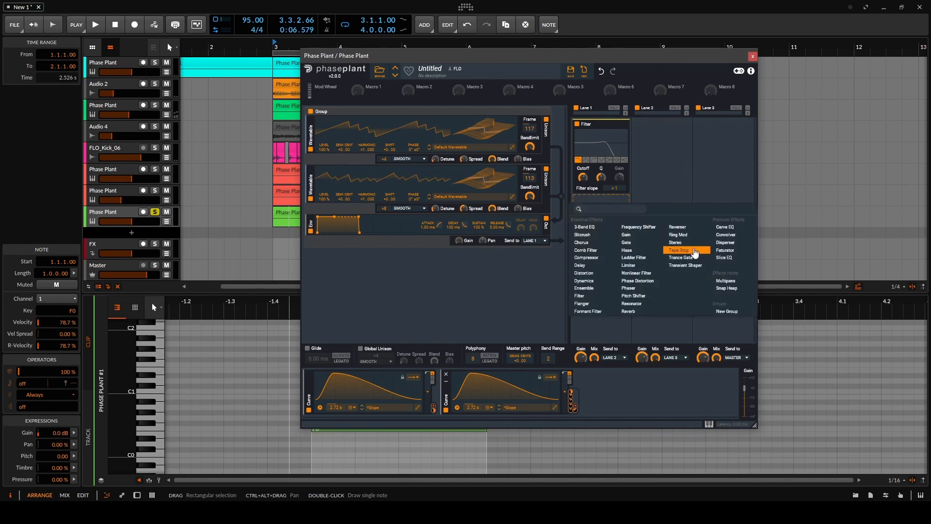
{"action": "left_click", "coordinate": [718, 281]}
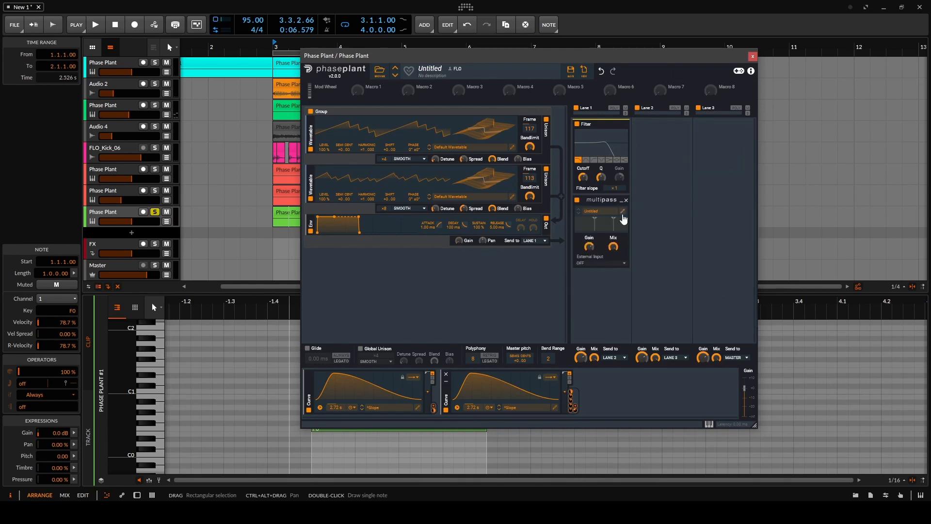
{"action": "left_click", "coordinate": [622, 212]}
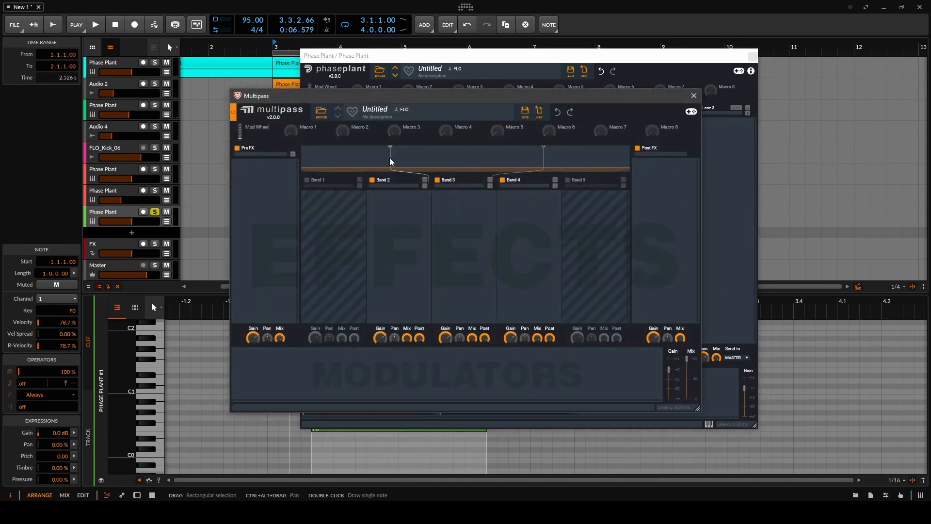
- Add a Reverb to the 254 Hz to 3.00 kHz band and raise its Mix while auditioning
{"action": "left_click", "coordinate": [466, 206]}
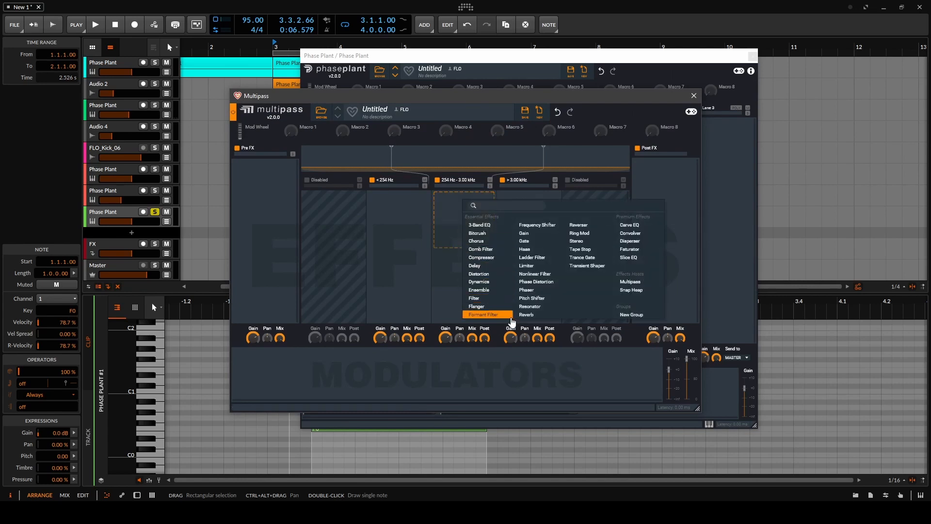
{"action": "left_click", "coordinate": [526, 315]}
{"action": "key", "text": "space"}
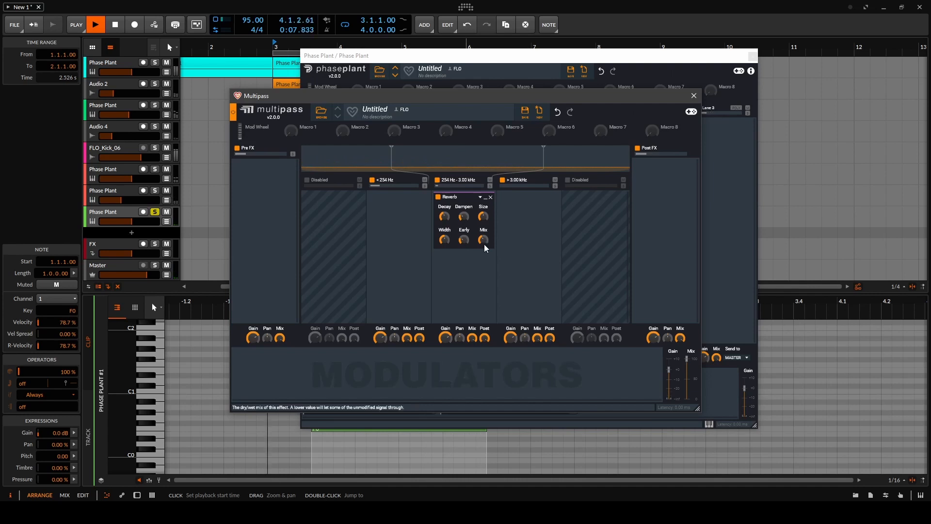
{"action": "key", "text": "space"}
{"action": "key", "text": "space"}
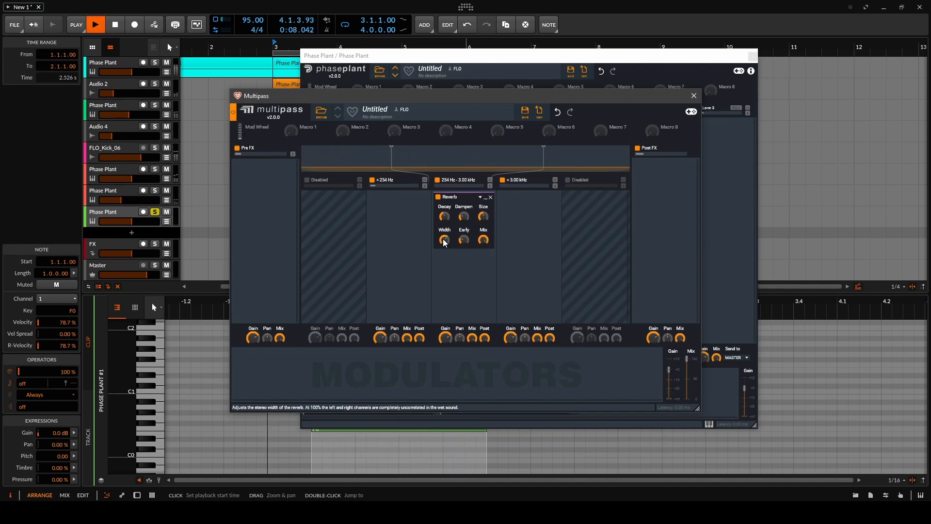
{"action": "key", "text": "space"}
{"action": "key", "text": "space"}
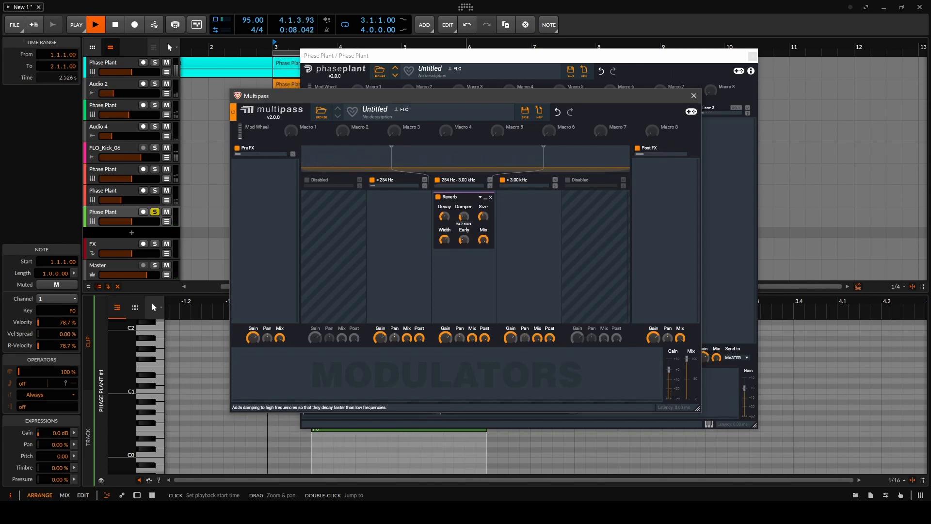
- Fine-tune the Reverb's Dampen and Decay while repeatedly auditioning the bass
{"action": "left_click_drag", "start_coordinate": [463, 217], "coordinate": [464, 222]}
{"action": "key", "text": "space"}
{"action": "key", "text": "space"}
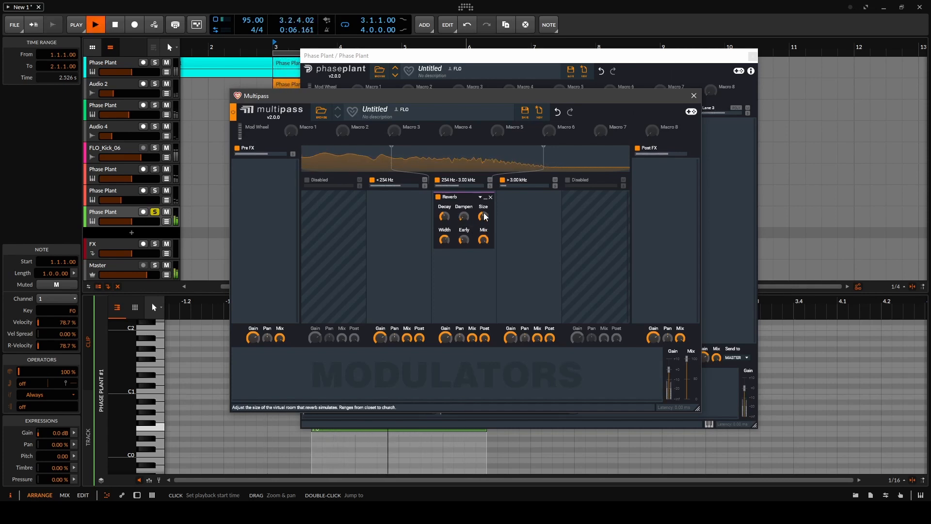
{"action": "left_click", "coordinate": [444, 221]}
{"action": "key", "text": "space"}
{"action": "key", "text": "space"}
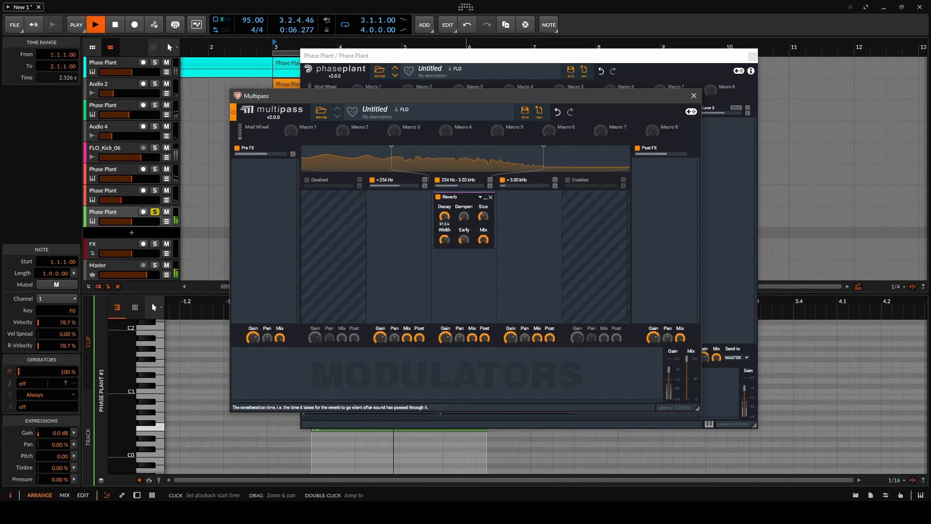
{"action": "left_click_drag", "start_coordinate": [443, 221], "coordinate": [444, 233]}
{"action": "key", "text": "space"}
{"action": "key", "text": "space"}
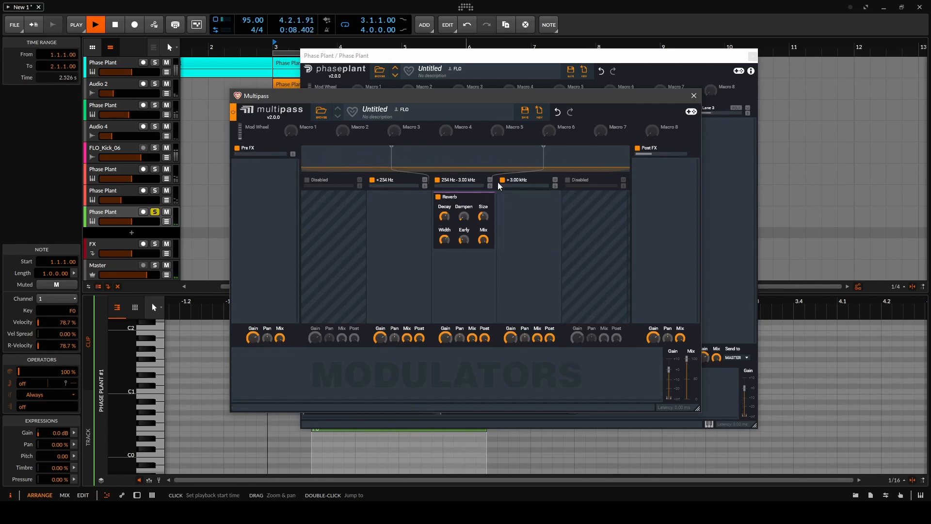
- Raise the upper crossover to 3.17 kHz, add an Overdrive Distortion after the Reverb with its Mix adjusted, and close Multipass
{"action": "left_click_drag", "start_coordinate": [542, 162], "coordinate": [543, 162]}
{"action": "left_click", "coordinate": [461, 263]}
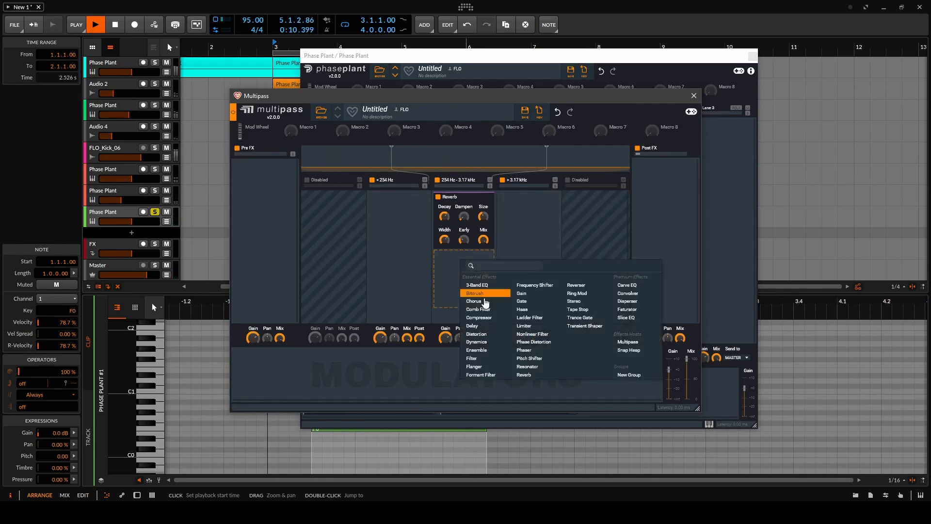
{"action": "left_click", "coordinate": [485, 334]}
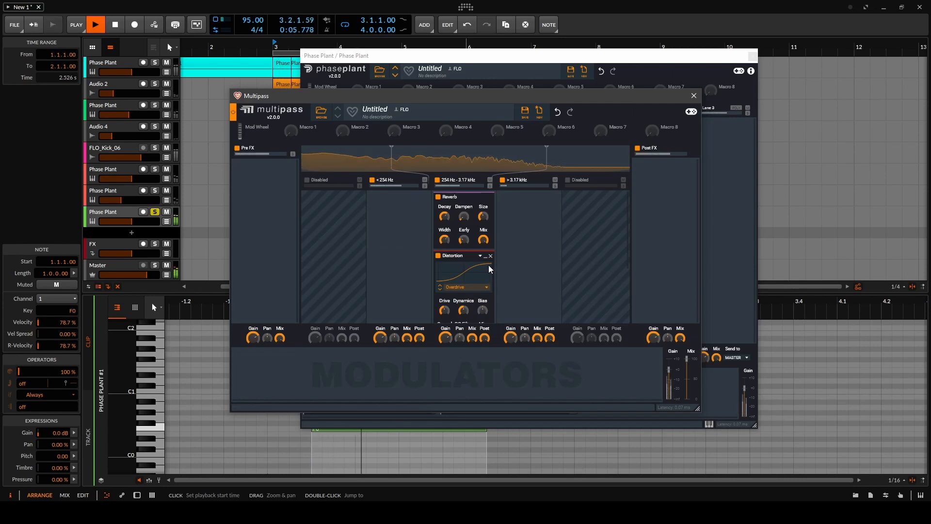
{"action": "scroll", "coordinate": [485, 269], "scroll_direction": "down", "scroll_amount": 2}
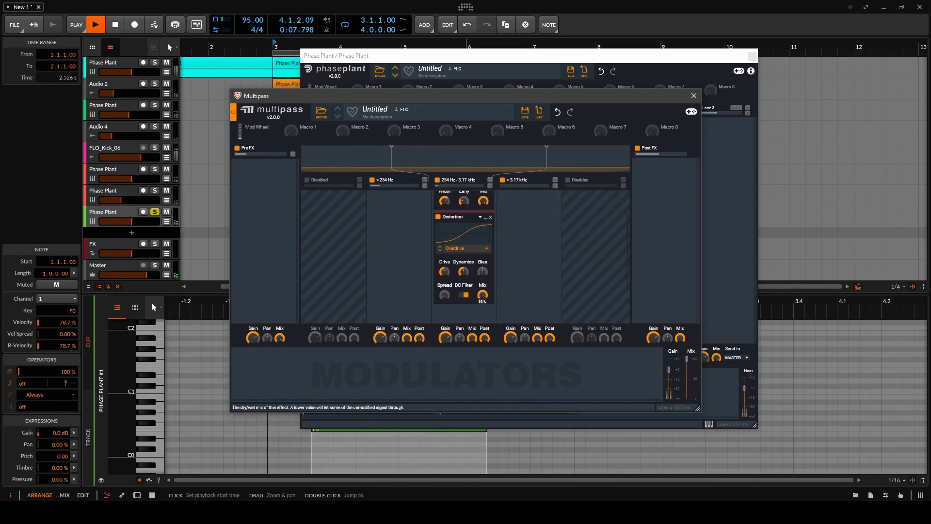
{"action": "left_click", "coordinate": [694, 96]}
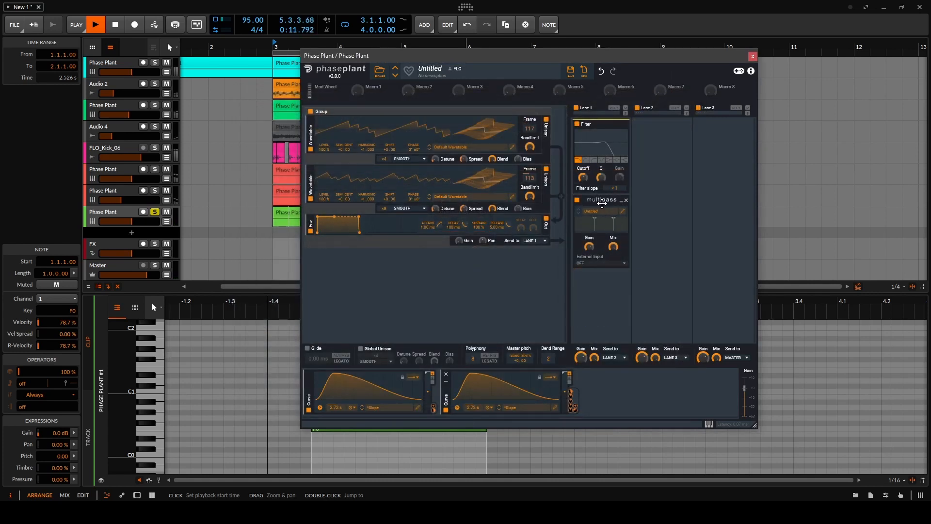
- Insert a Phase Distortion between the Filter and Multipass and move it to the start of Lane 1
{"action": "left_click", "coordinate": [600, 198]}
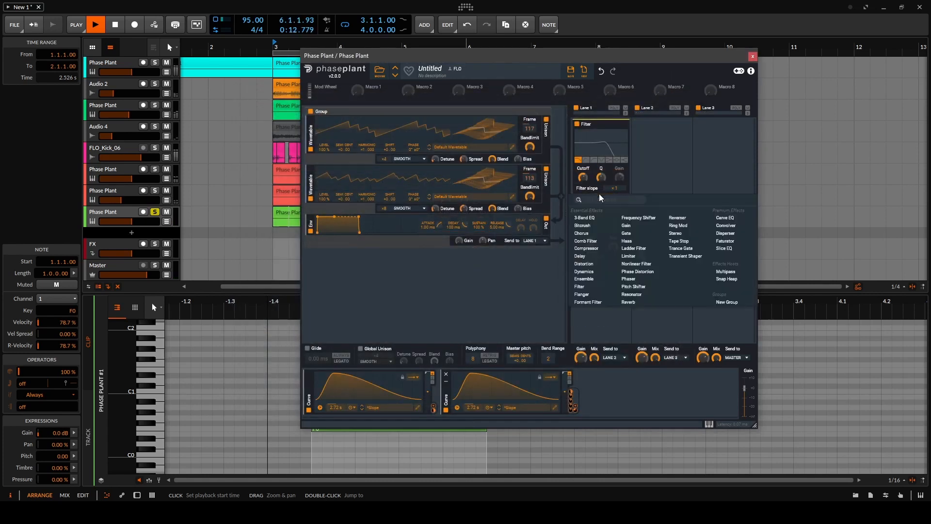
{"action": "left_click", "coordinate": [639, 271]}
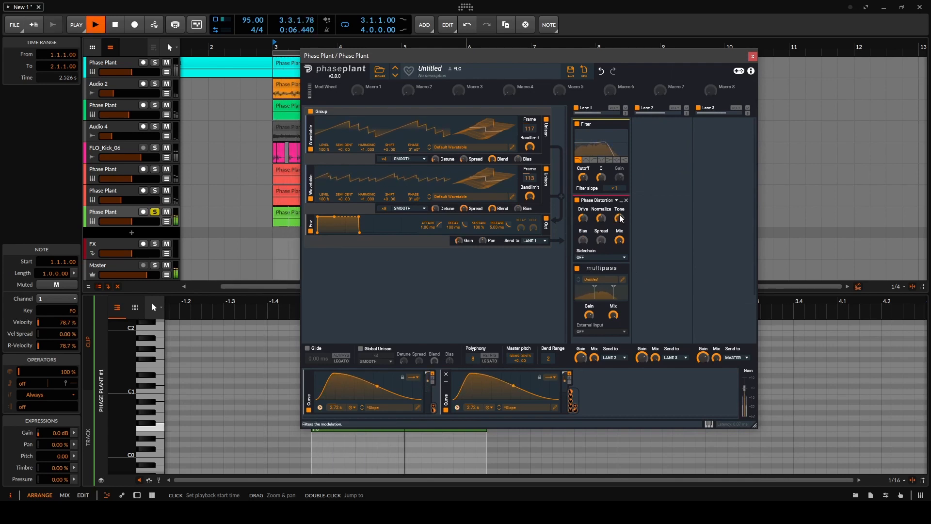
{"action": "left_click_drag", "start_coordinate": [597, 200], "coordinate": [596, 124]}
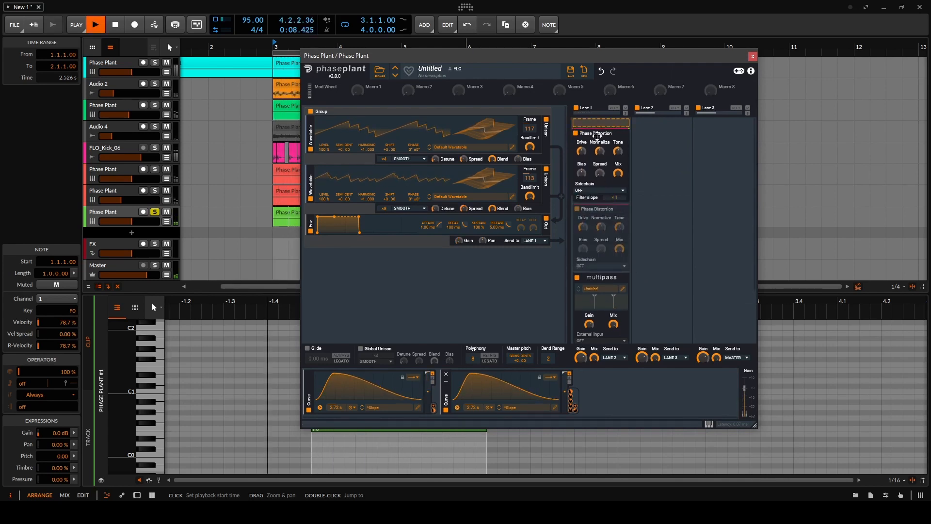
- Lengthen the first Curve modulator to 3.94 s while auditioning the loop
{"action": "key", "text": "space"}
{"action": "key", "text": "space"}
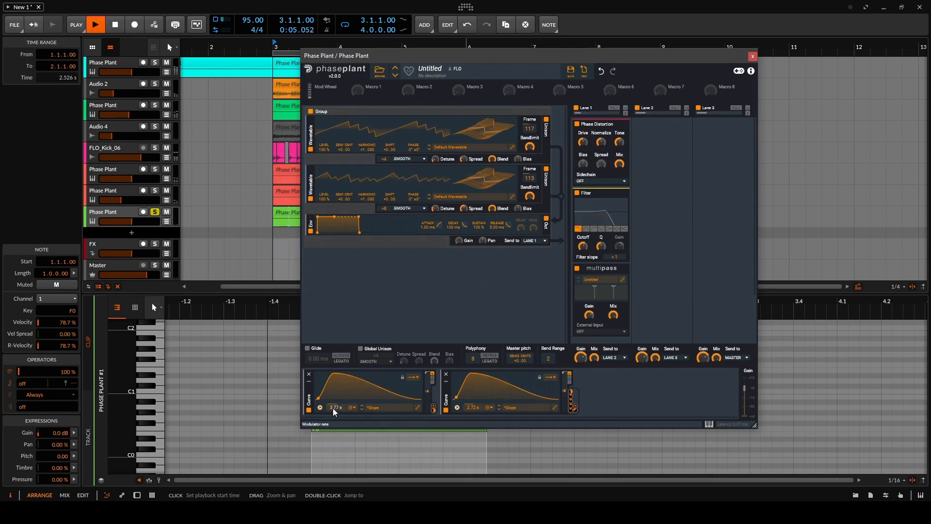
{"action": "scroll", "coordinate": [333, 409], "scroll_direction": "up", "scroll_amount": 2}
{"action": "key", "text": "space"}
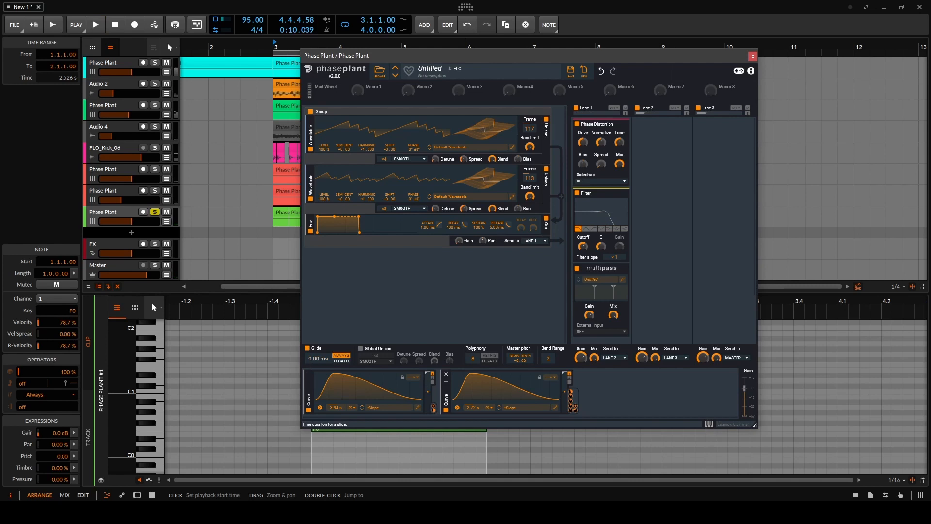
- Set the Glide time to 73.9 ms and switch the voice handling to monophonic Legato
{"action": "left_click_drag", "start_coordinate": [318, 359], "coordinate": [319, 355]}
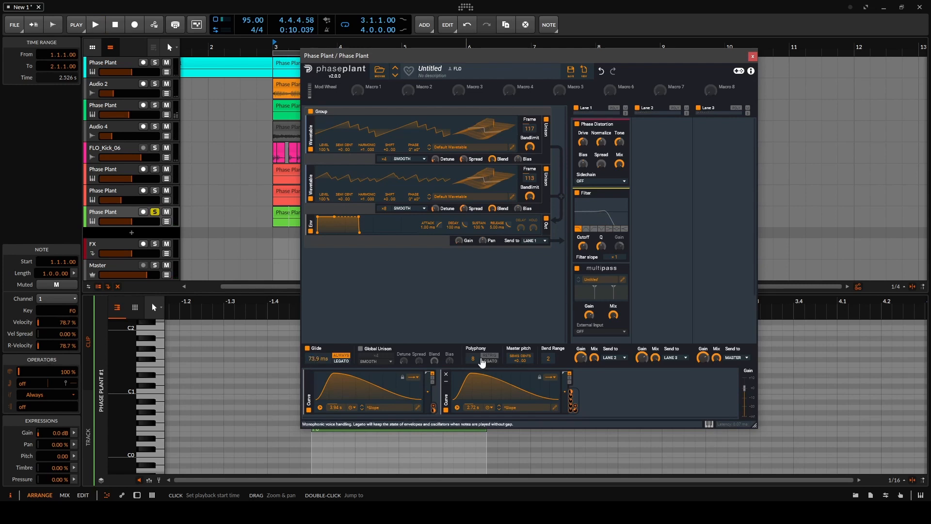
{"action": "left_click", "coordinate": [489, 361]}
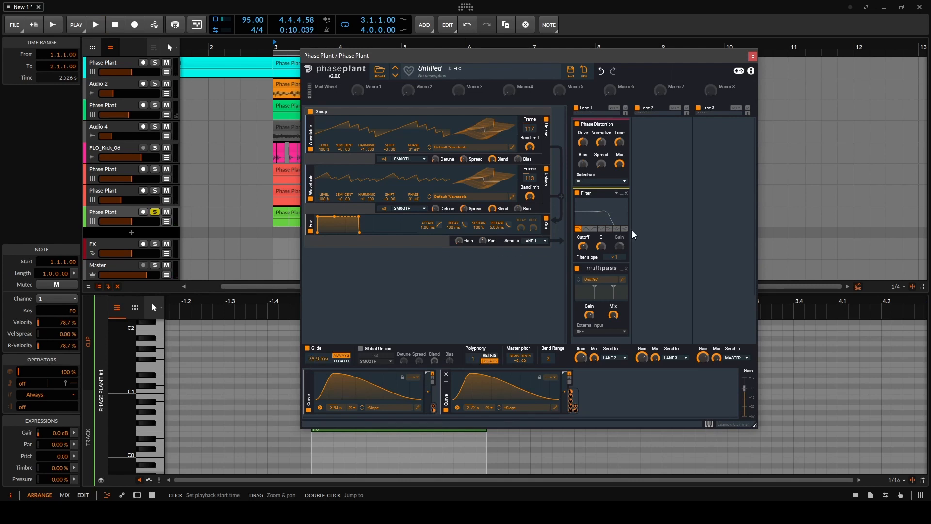
- Reopen the Multipass editor, audition the Reverb and Distortion in Band 3, and close it again
{"action": "scroll", "coordinate": [685, 208], "scroll_direction": "down", "scroll_amount": 2}
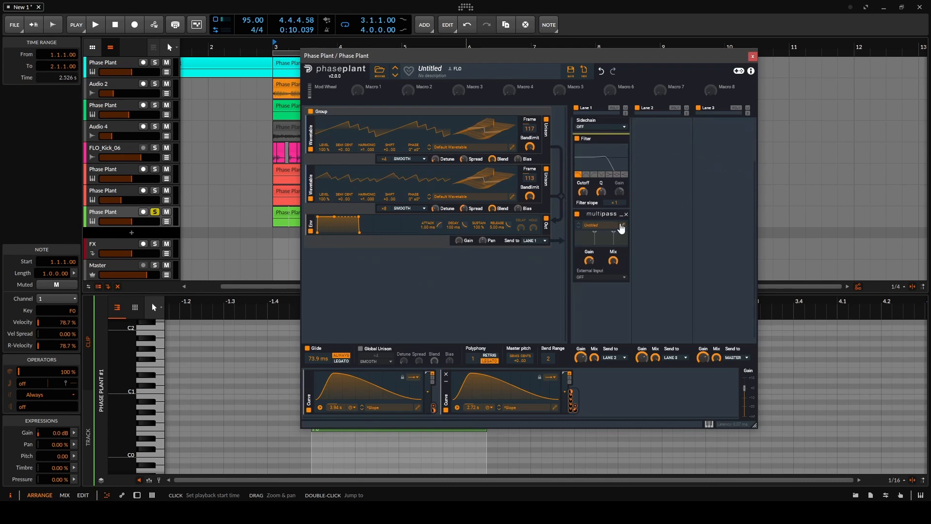
{"action": "left_click", "coordinate": [622, 226]}
{"action": "key", "text": "space"}
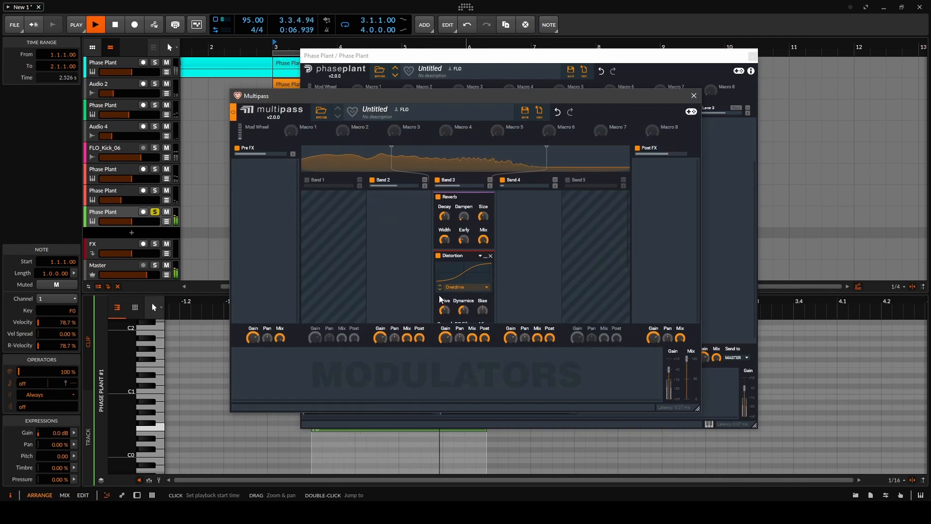
{"action": "scroll", "coordinate": [439, 286], "scroll_direction": "down", "scroll_amount": 2}
{"action": "key", "text": "space"}
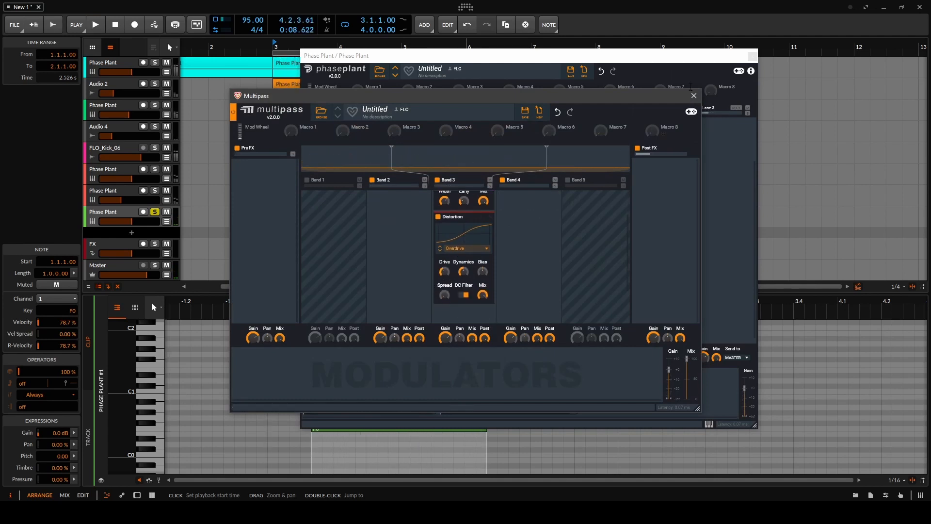
{"action": "left_click", "coordinate": [693, 96]}
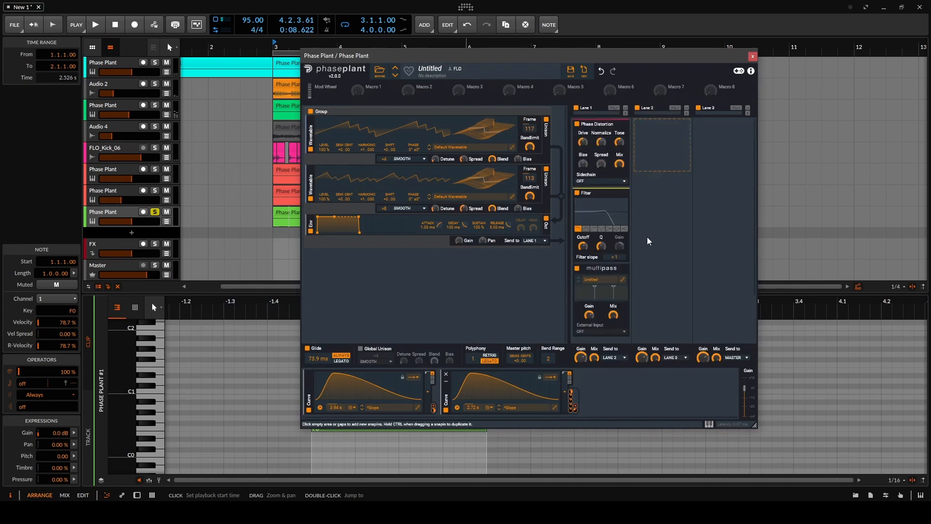
- Add a Resonator to Lane 2, tune it to F 3, and audition the loop
{"action": "left_click", "coordinate": [663, 141]}
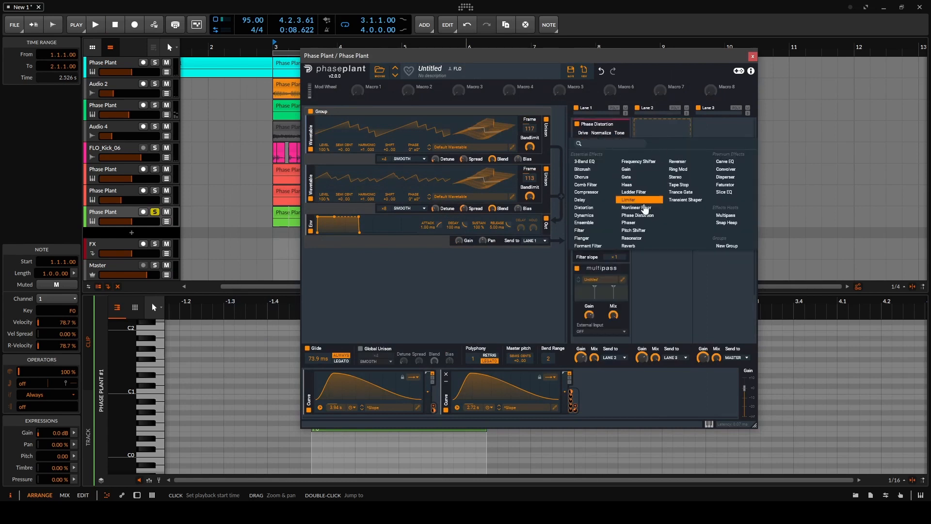
{"action": "left_click", "coordinate": [633, 237]}
{"action": "key", "text": "space"}
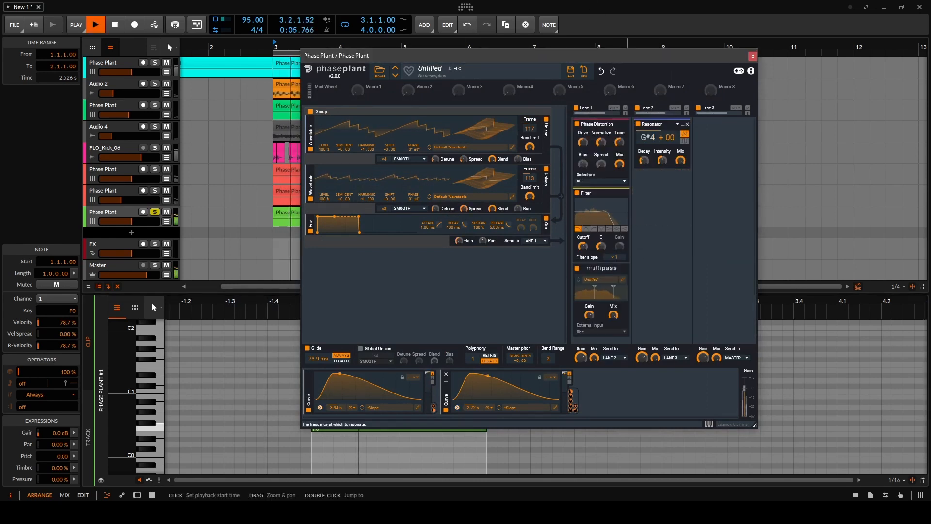
{"action": "key", "text": "space"}
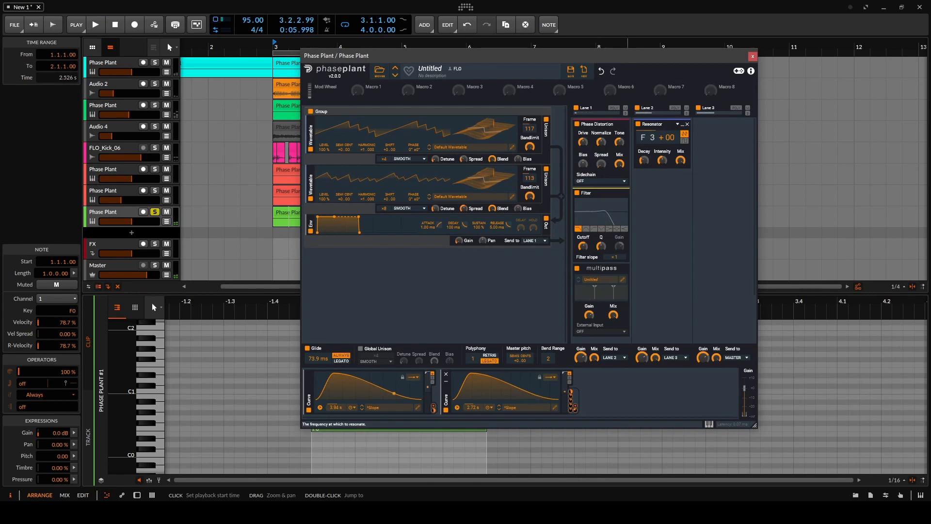
{"action": "key", "text": "space"}
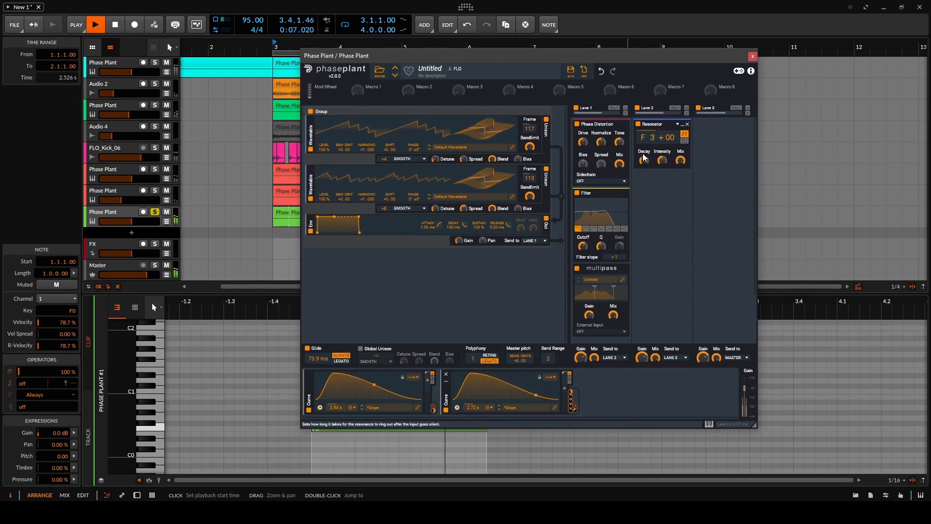
{"action": "key", "text": "space"}
- Try the Resonator's odd-harmonics mode, restore the original mode, and retune it to F 2 while auditioning
{"action": "left_click", "coordinate": [685, 142]}
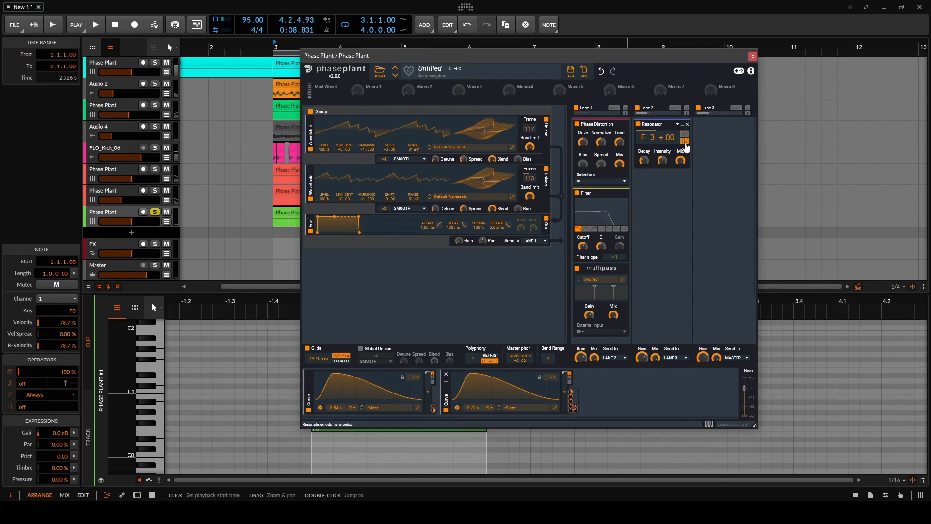
{"action": "key", "text": "space"}
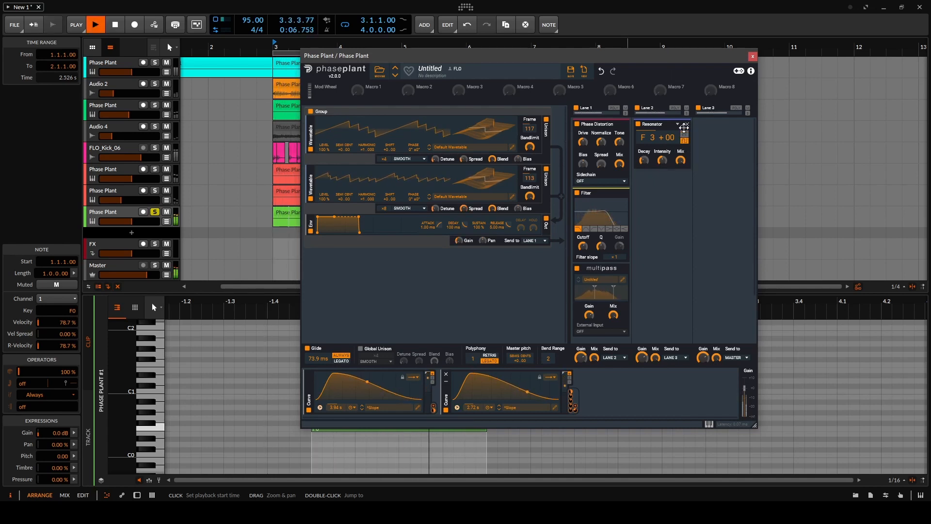
{"action": "key", "text": "space"}
{"action": "left_click_drag", "start_coordinate": [643, 138], "coordinate": [642, 142]}
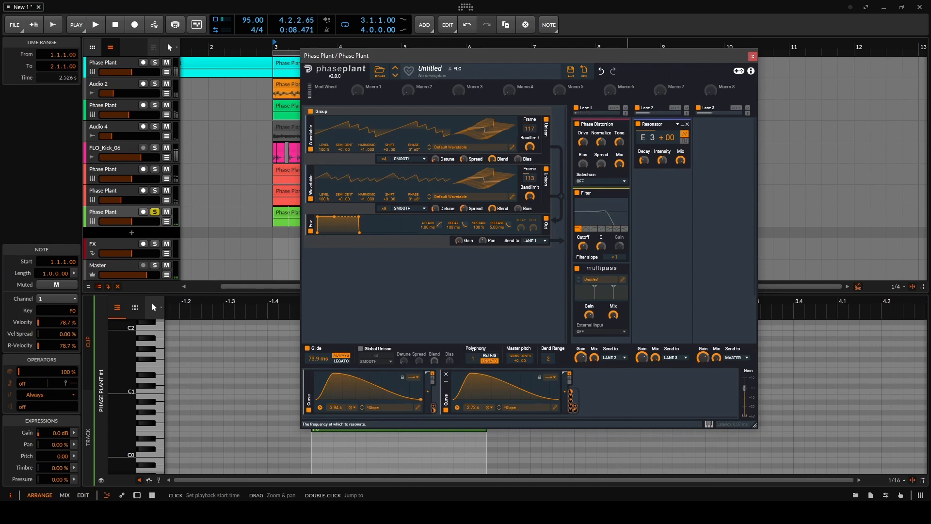
{"action": "key", "text": "space"}
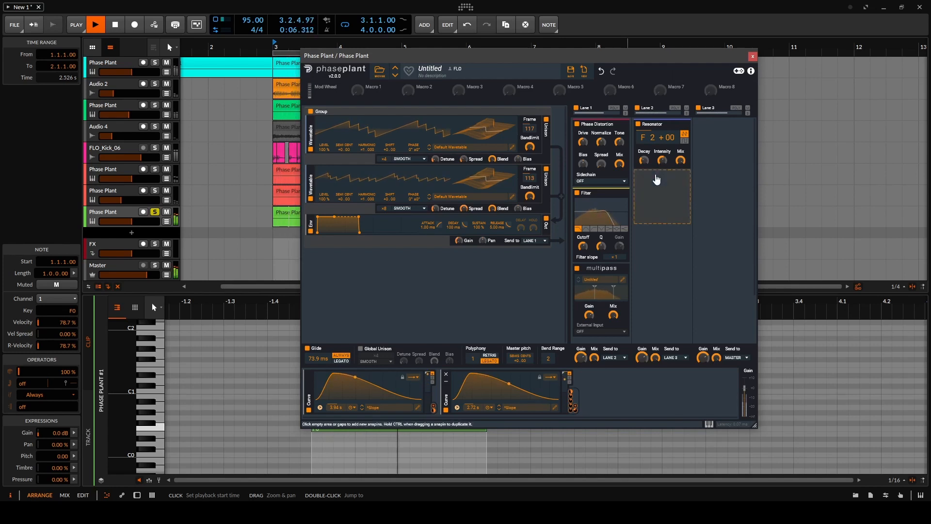
{"action": "key", "text": "space"}
- Duplicate the second Curve modulator, assign the copy to the Filter's Cutoff, and audition the modulation
{"action": "left_click_drag", "start_coordinate": [446, 402], "coordinate": [587, 401]}
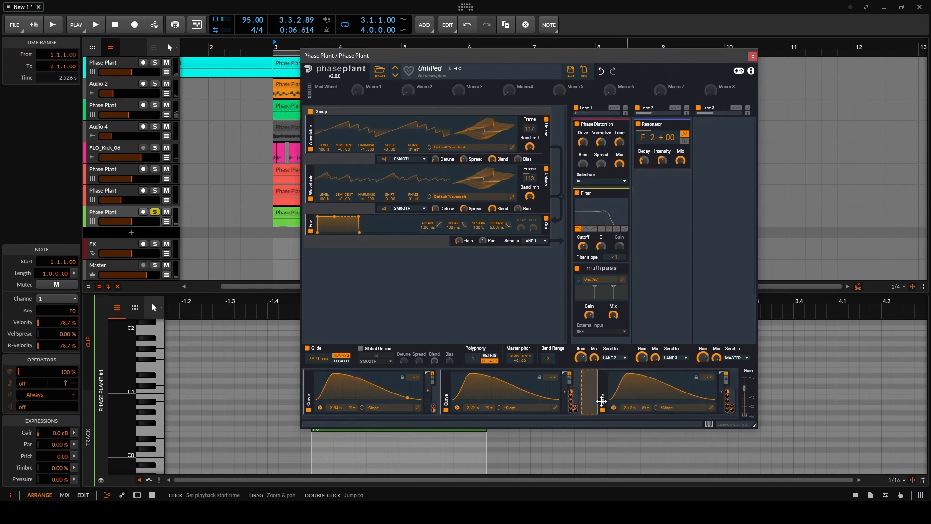
{"action": "left_click_drag", "start_coordinate": [710, 409], "coordinate": [583, 246]}
{"action": "key", "text": "space"}
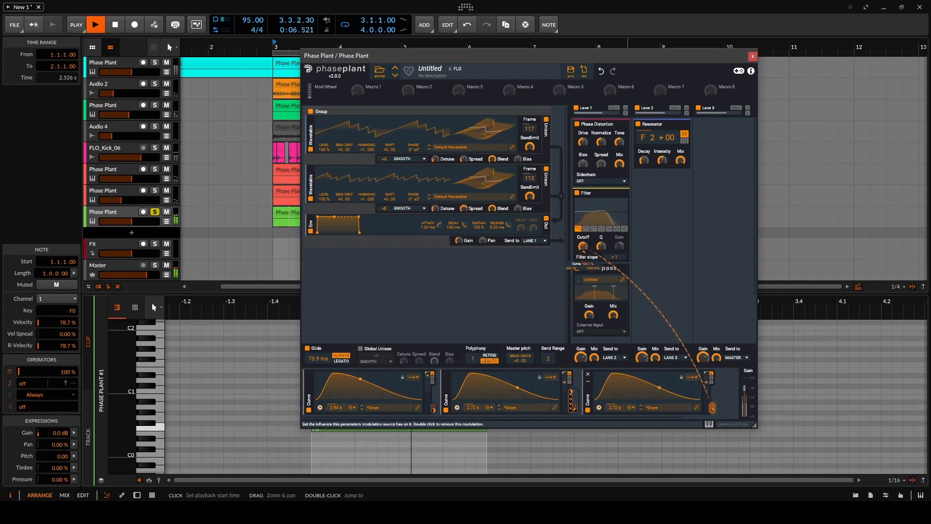
{"action": "key", "text": "space"}
{"action": "key", "text": "space"}
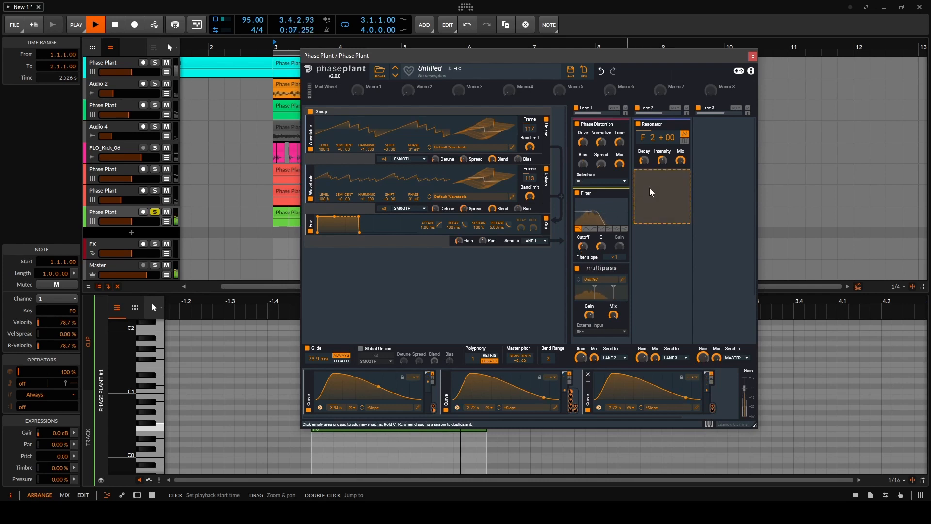
- Try a Convolver with the St. Andrew's Church impulse response below the Resonator in Lane 2
{"action": "left_click", "coordinate": [650, 186]}
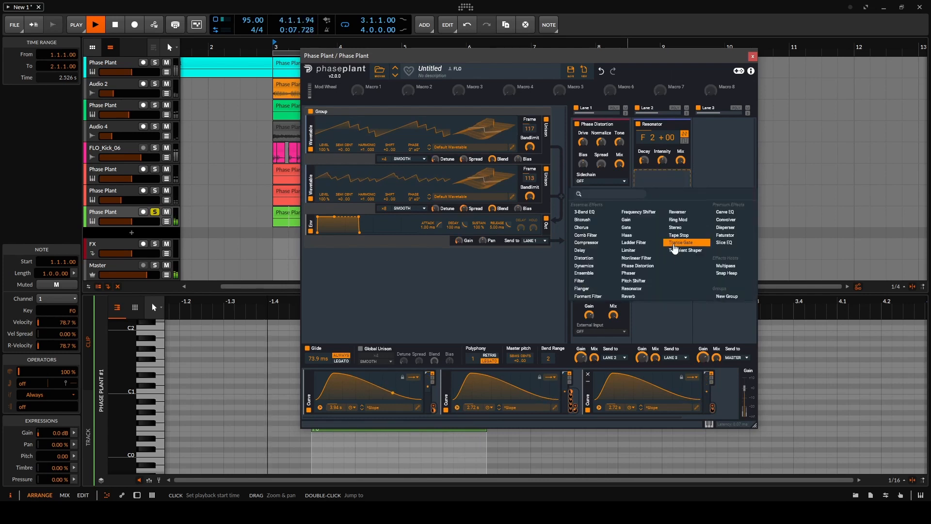
{"action": "left_click", "coordinate": [733, 223]}
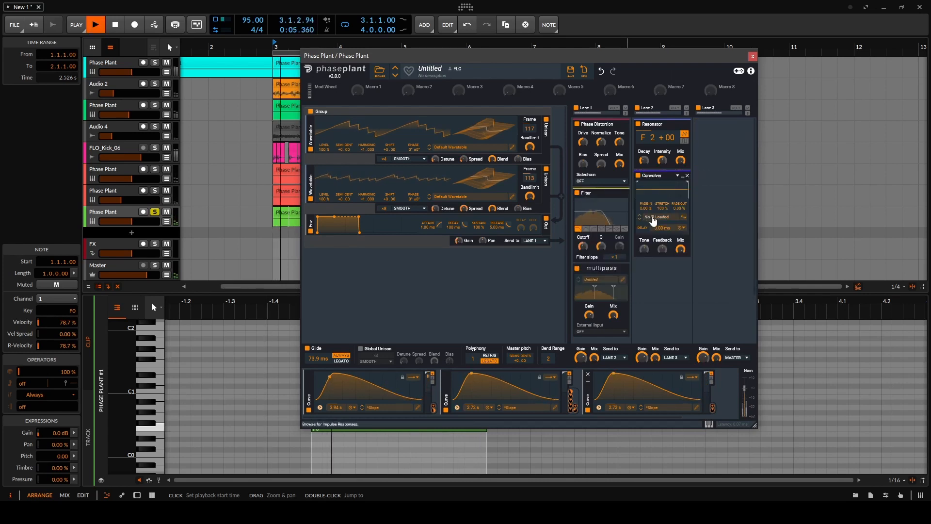
{"action": "left_click", "coordinate": [652, 217]}
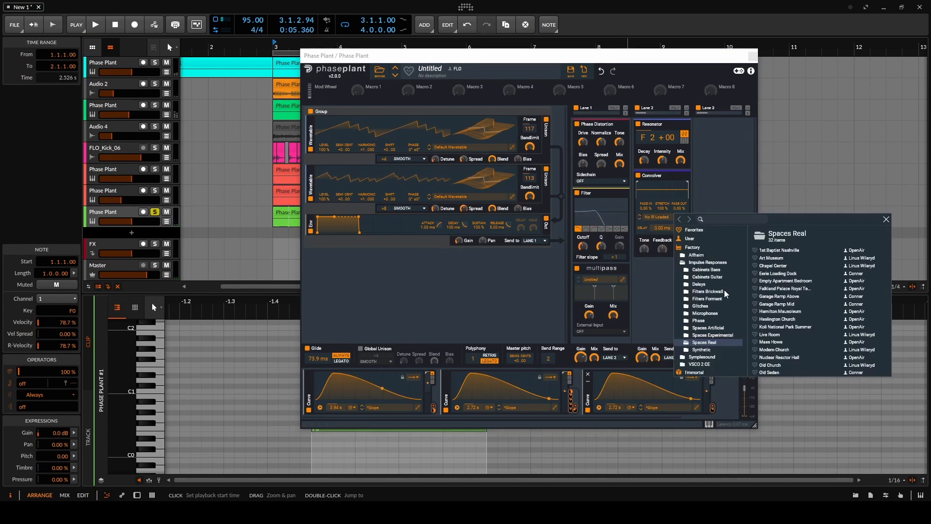
{"action": "scroll", "coordinate": [790, 331], "scroll_direction": "down", "scroll_amount": 3}
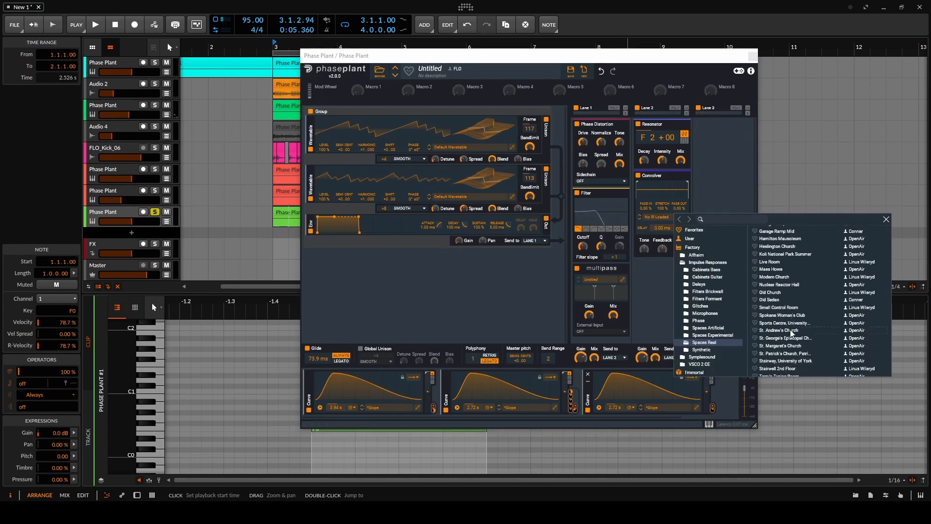
{"action": "left_click", "coordinate": [790, 330]}
{"action": "left_click", "coordinate": [613, 57]}
{"action": "key", "text": "space"}
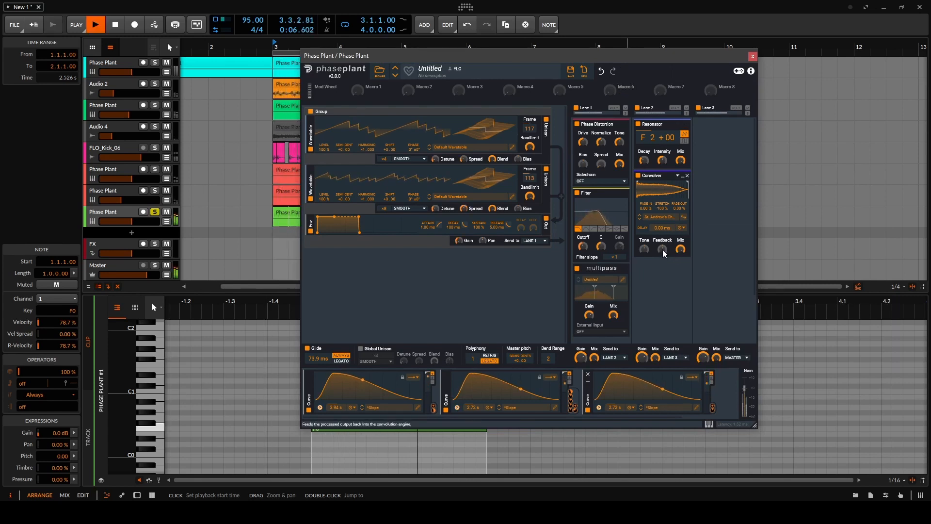
- Try a brighter Tone on the Convolver, audition it, and remove the Convolver from Lane 2
{"action": "left_click_drag", "start_coordinate": [644, 249], "coordinate": [644, 234]}
{"action": "key", "text": "space"}
{"action": "key", "text": "space"}
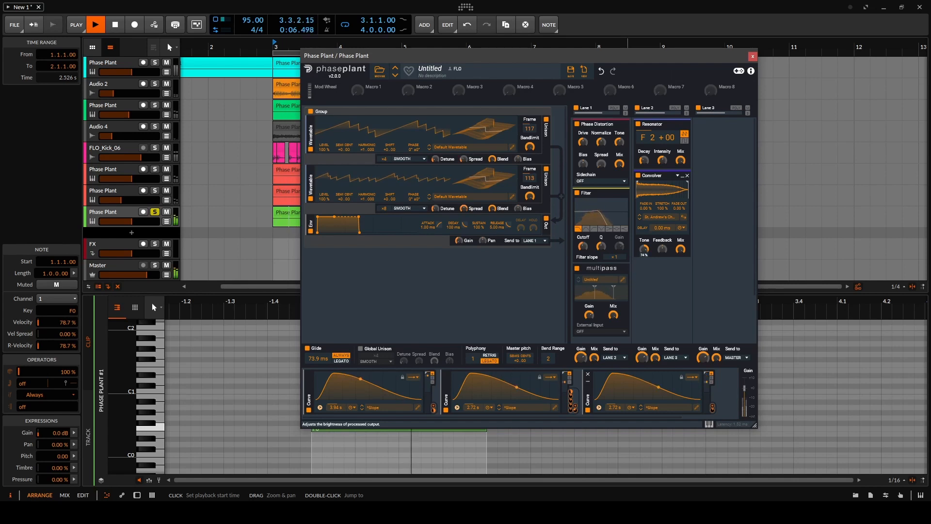
{"action": "left_click", "coordinate": [687, 176]}
- Close the synth window and lengthen both the F0 note and its green Phase Plant #1 clip to two bars
{"action": "left_click", "coordinate": [752, 56]}
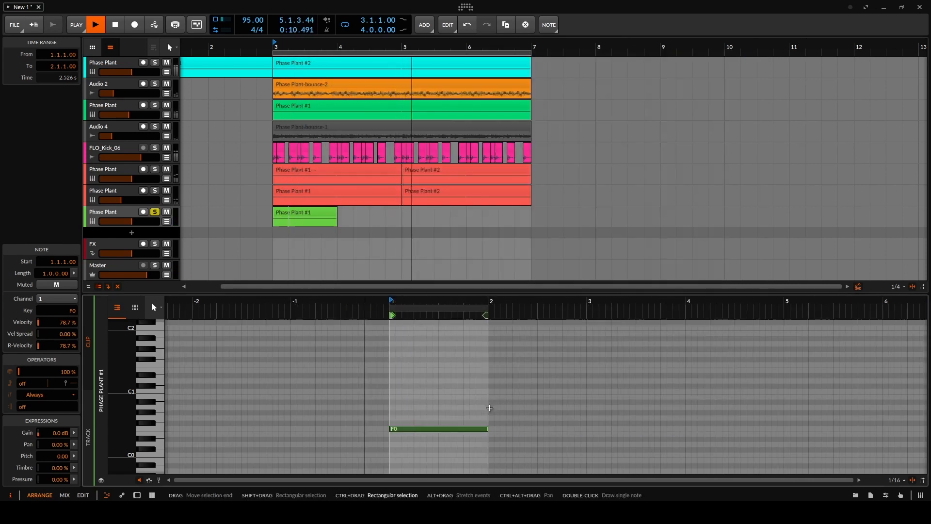
{"action": "left_click_drag", "start_coordinate": [488, 429], "coordinate": [586, 432]}
{"action": "key", "text": "space"}
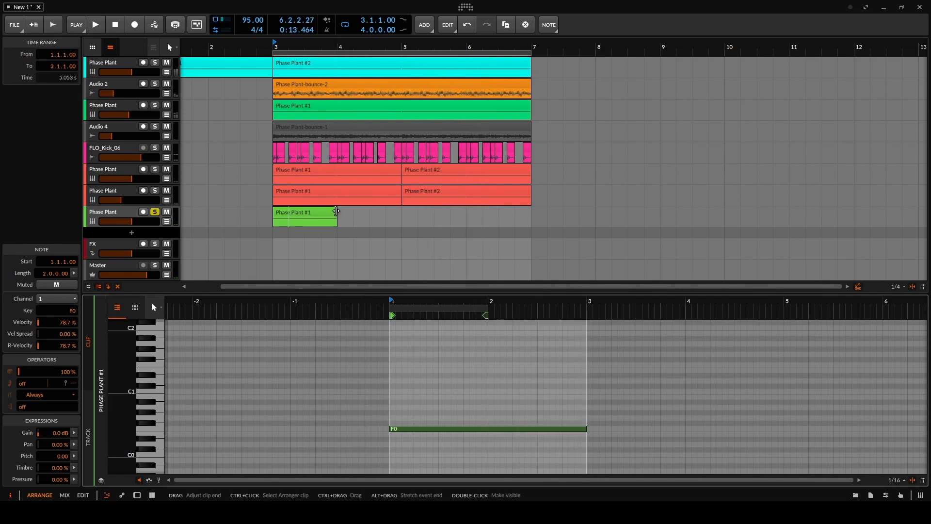
{"action": "left_click_drag", "start_coordinate": [336, 212], "coordinate": [418, 214]}
{"action": "key", "text": "space"}
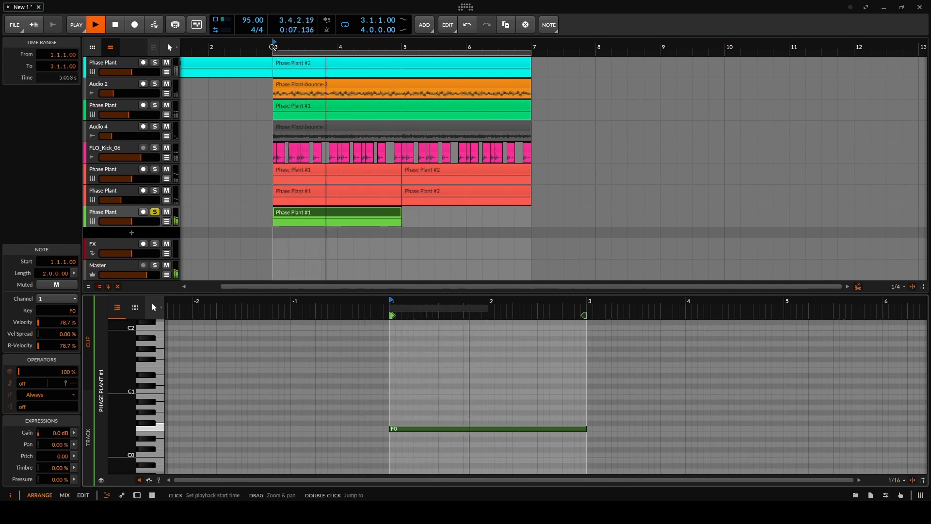
- Reopen the bass synth and raise the falling section of the first Curve modulator's shape in the Curve Editor
{"action": "double_click", "coordinate": [101, 223]}
{"action": "key", "text": "space"}
{"action": "key", "text": "space"}
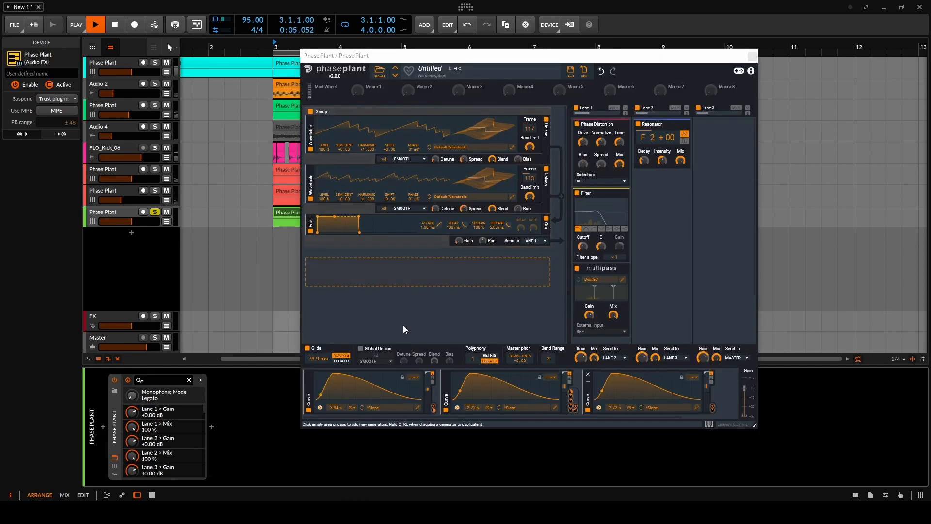
{"action": "key", "text": "space"}
{"action": "left_click", "coordinate": [415, 407]}
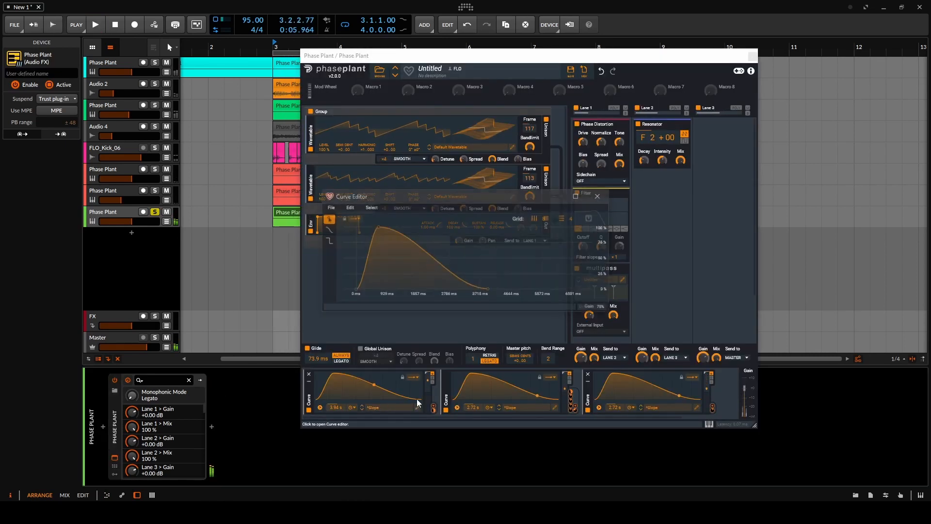
{"action": "key", "text": "space"}
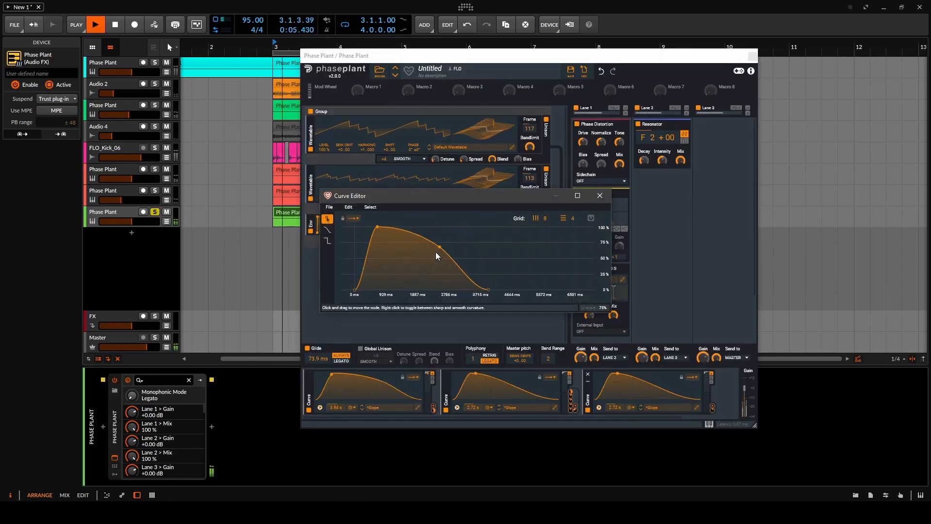
{"action": "left_click_drag", "start_coordinate": [441, 246], "coordinate": [443, 238]}
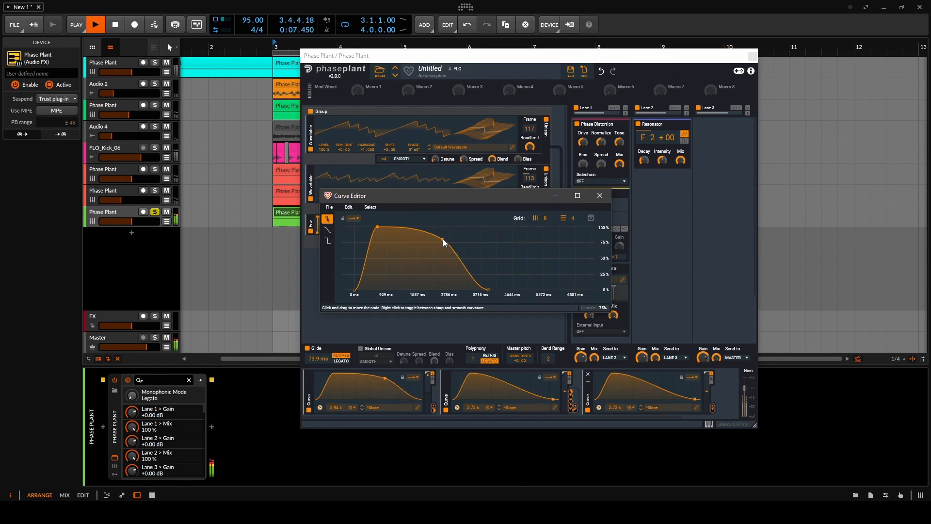
{"action": "left_click", "coordinate": [600, 196]}
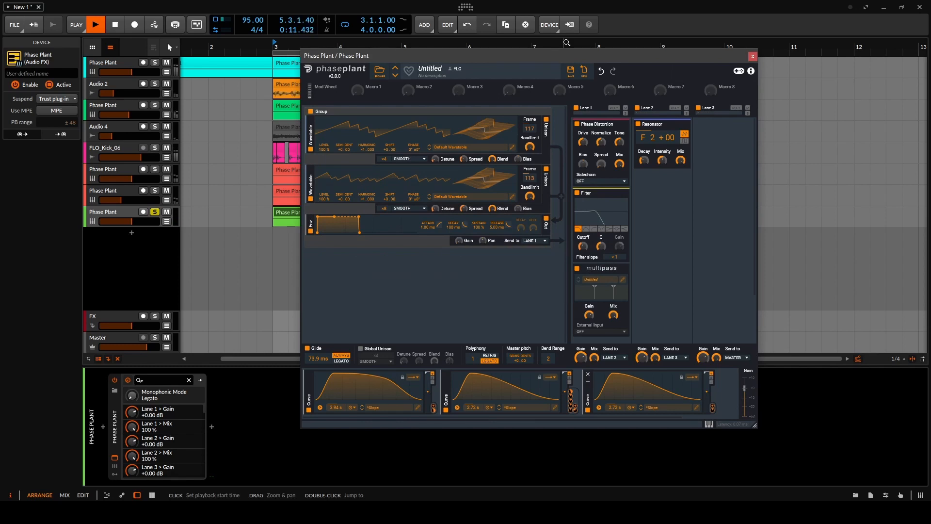
- Move the synth window aside and add a Limiter to Lane 3
{"action": "left_click_drag", "start_coordinate": [696, 56], "coordinate": [734, 59]}
{"action": "left_click", "coordinate": [763, 153]}
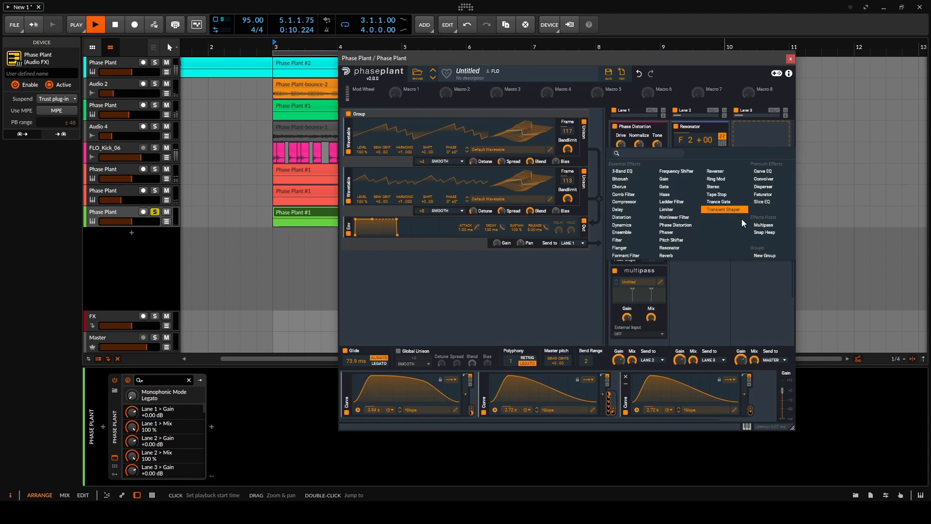
{"action": "left_click", "coordinate": [674, 209]}
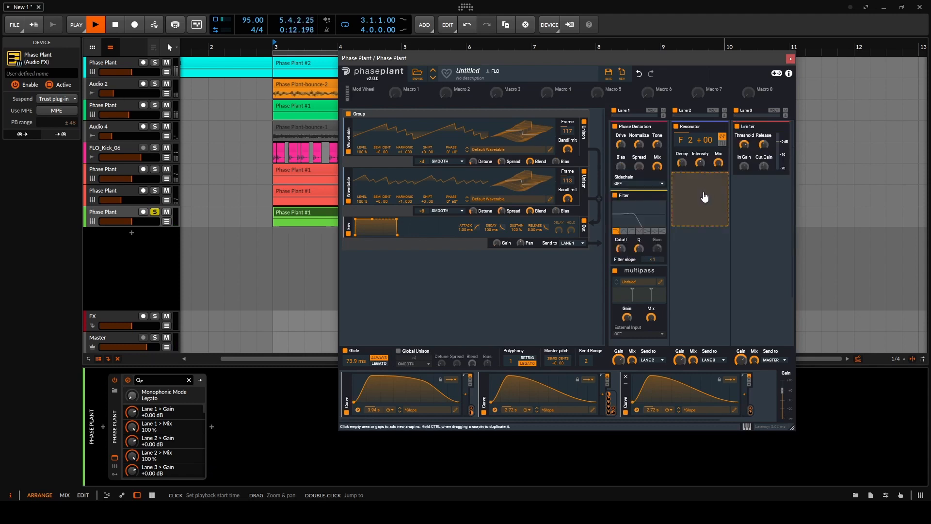
- Add a Faturator below the Resonator in Lane 2 and adjust its Drive and Mix
{"action": "left_click", "coordinate": [700, 187]}
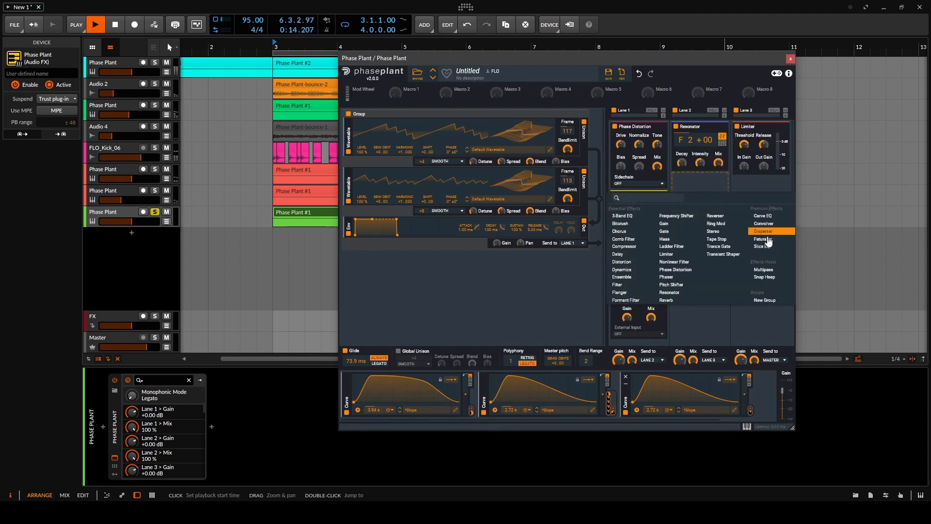
{"action": "left_click", "coordinate": [768, 239]}
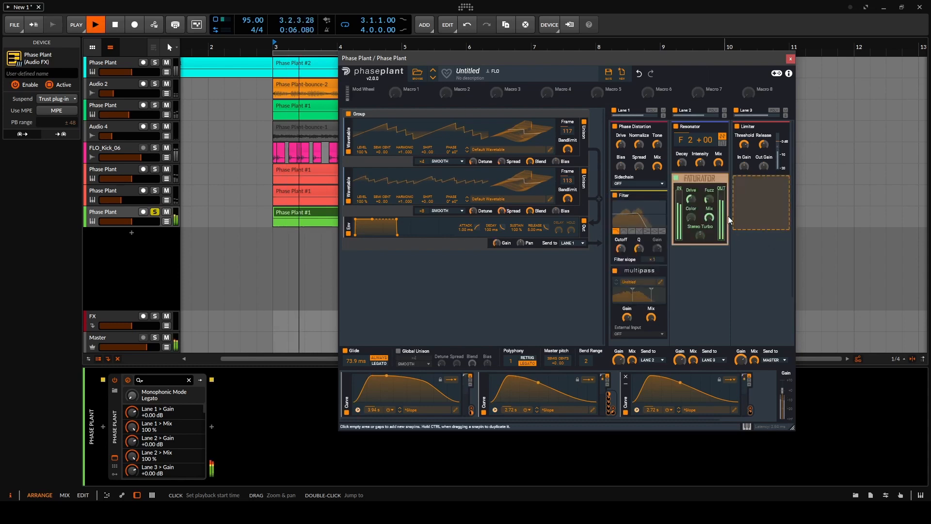
{"action": "left_click_drag", "start_coordinate": [691, 199], "coordinate": [709, 193]}
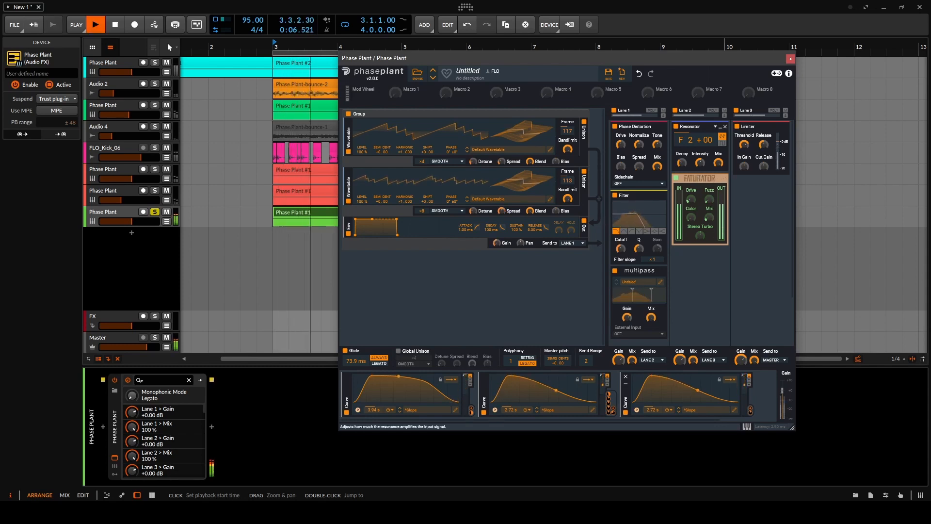
- Adjust the Resonator's Intensity and Decay, and assign Macro 1 to modulate the Decay
{"action": "left_click_drag", "start_coordinate": [700, 163], "coordinate": [700, 160]}
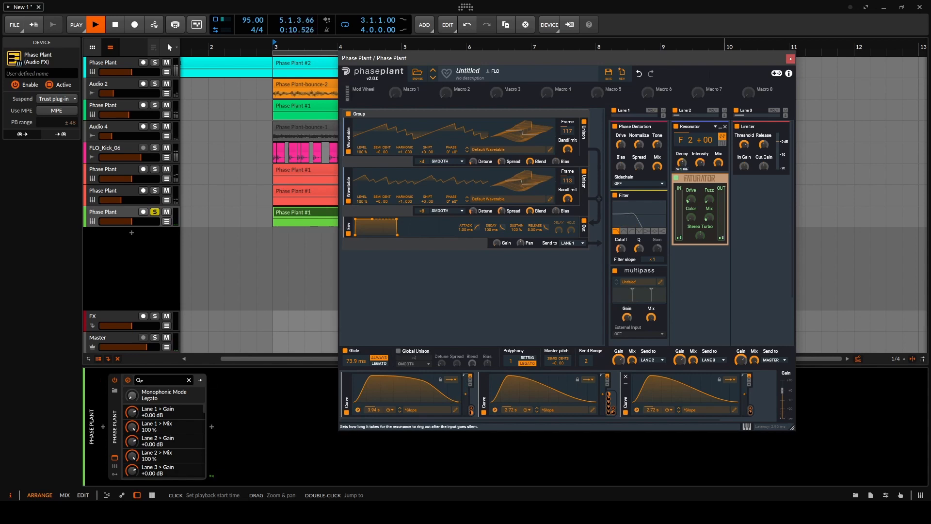
{"action": "key", "text": "space"}
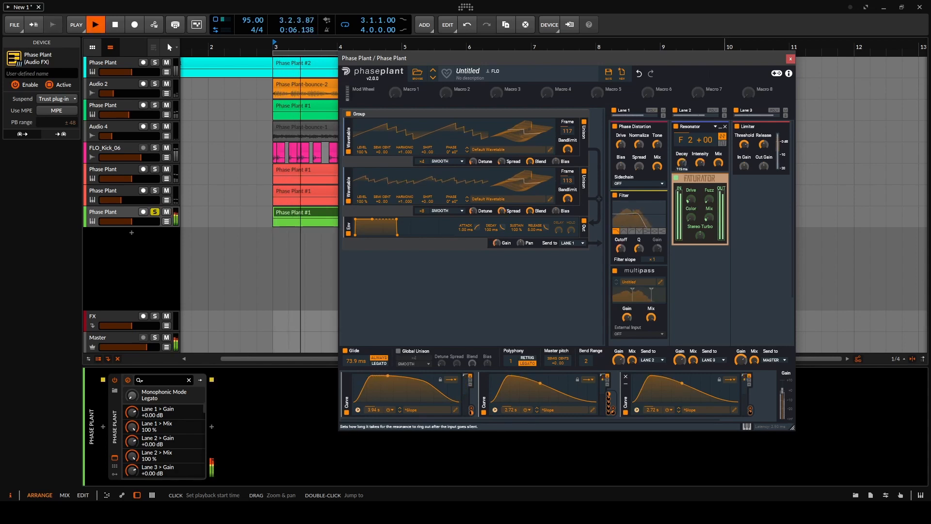
{"action": "left_click_drag", "start_coordinate": [682, 162], "coordinate": [682, 178]}
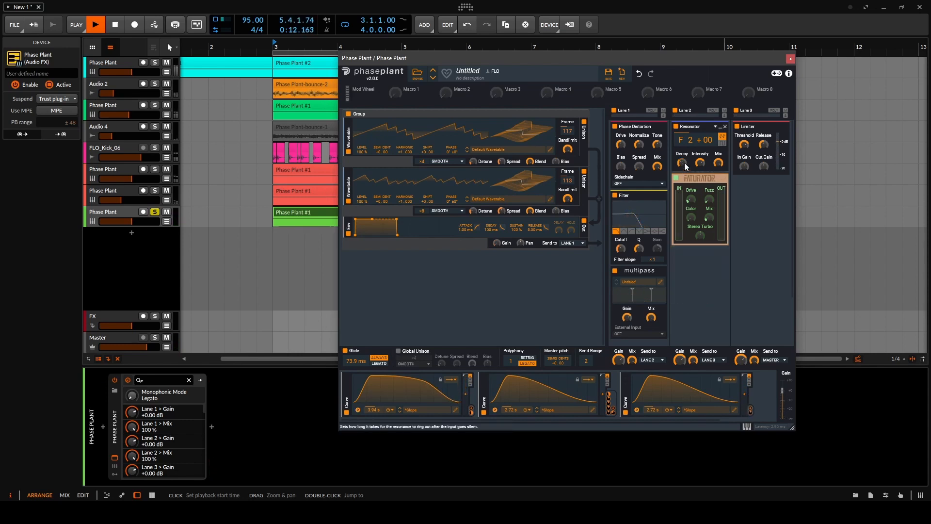
{"action": "left_click_drag", "start_coordinate": [405, 97], "coordinate": [682, 167]}
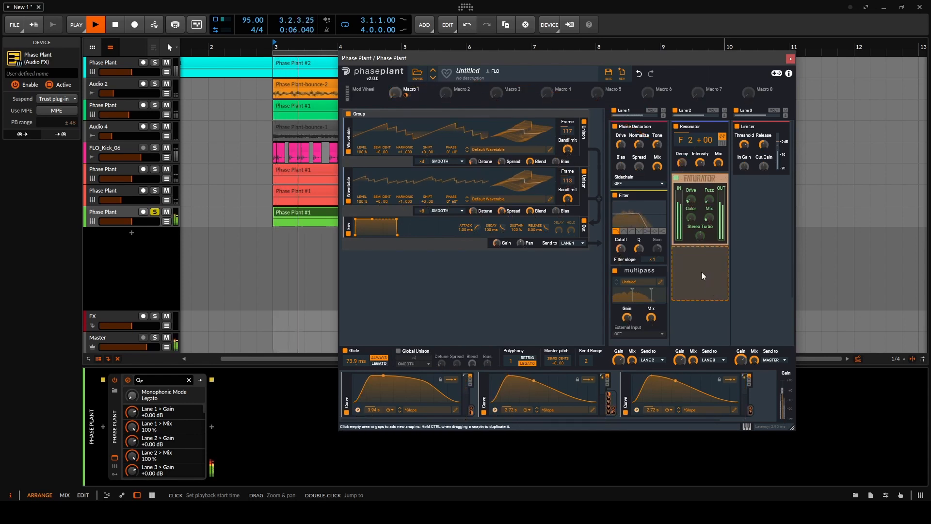
- Add a Slice EQ below the Faturator in Lane 2
{"action": "left_click", "coordinate": [702, 272]}
{"action": "left_click", "coordinate": [760, 331]}
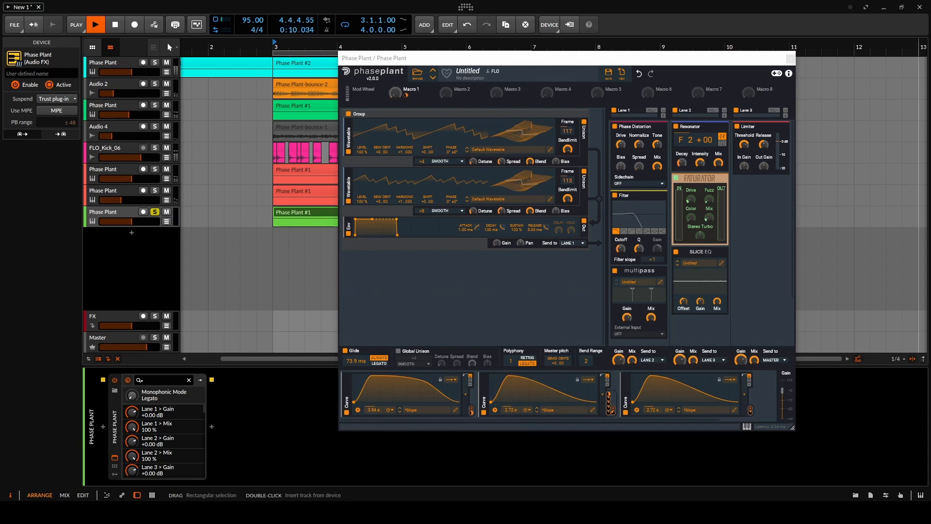
- Add a low cut at about 45 Hz in the Lane 2 Slice EQ, close its editor and audition the loop
{"action": "left_click_drag", "start_coordinate": [930, 126], "coordinate": [709, 134]}
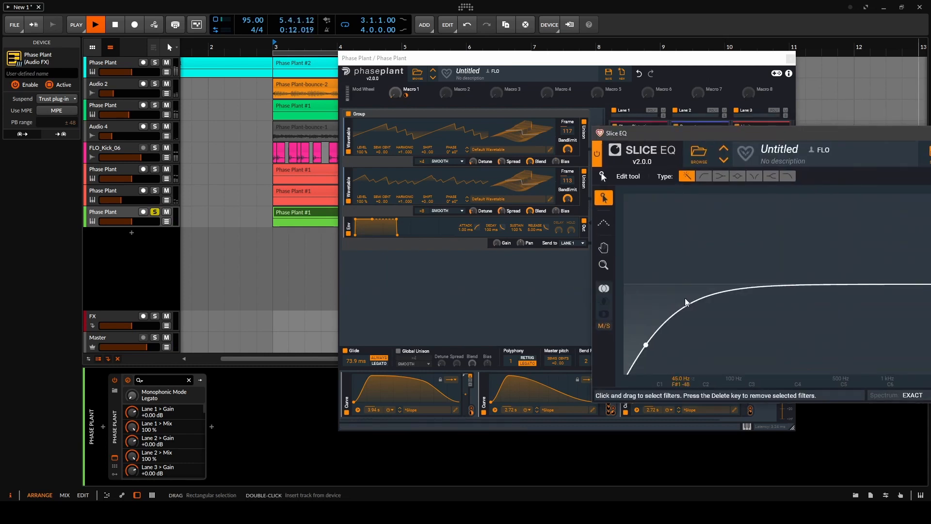
{"action": "key", "text": "space"}
{"action": "left_click", "coordinate": [930, 133]}
{"action": "key", "text": "space"}
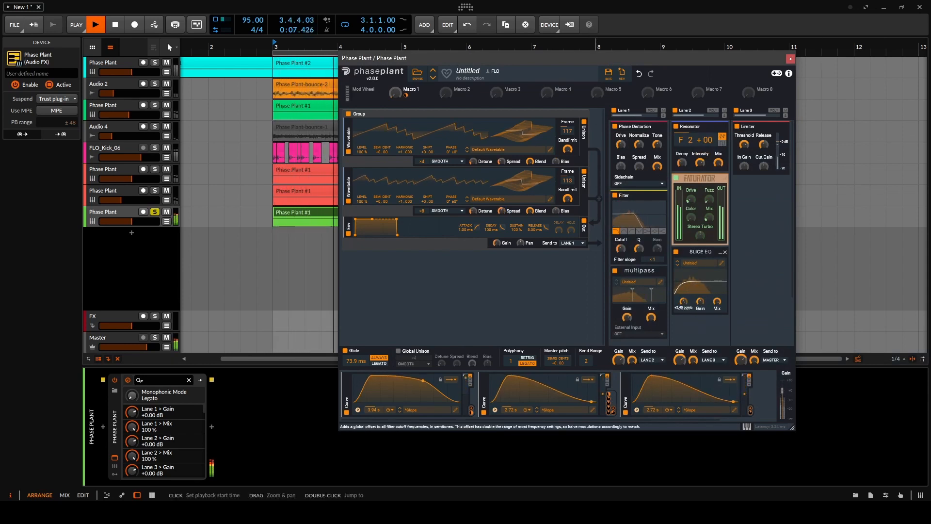
{"action": "key", "text": "space"}
{"action": "key", "text": "space"}
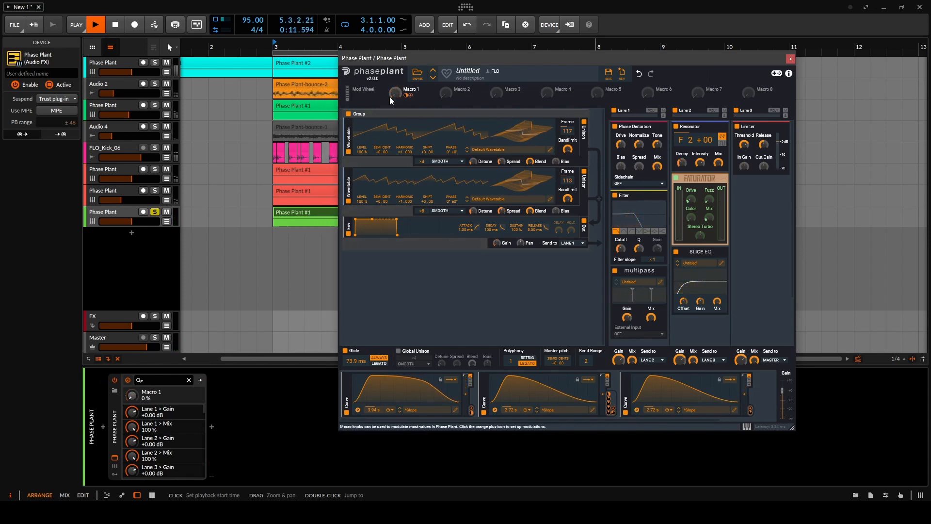
{"action": "key", "text": "space"}
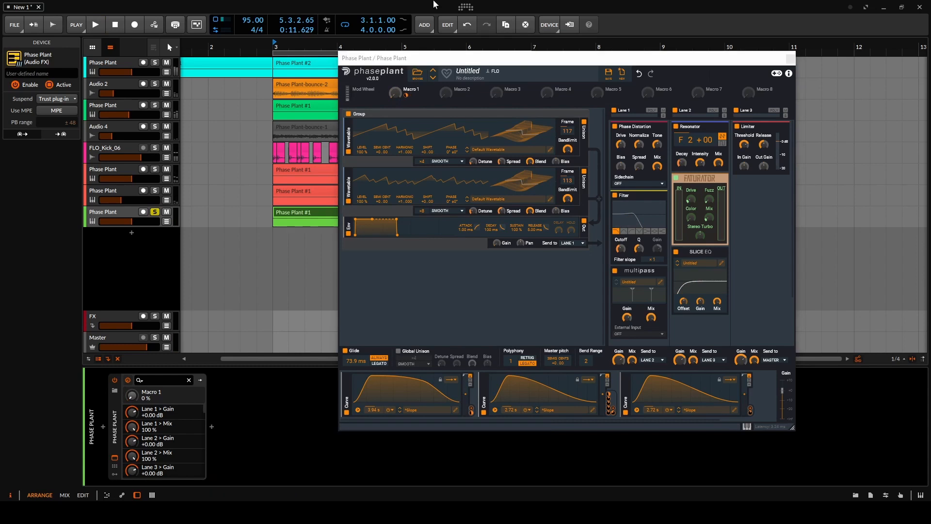
- Close the Phase Plant window and open the green two-bar bass clip in the note editor
{"action": "left_click", "coordinate": [791, 57]}
{"action": "left_click", "coordinate": [297, 213]}
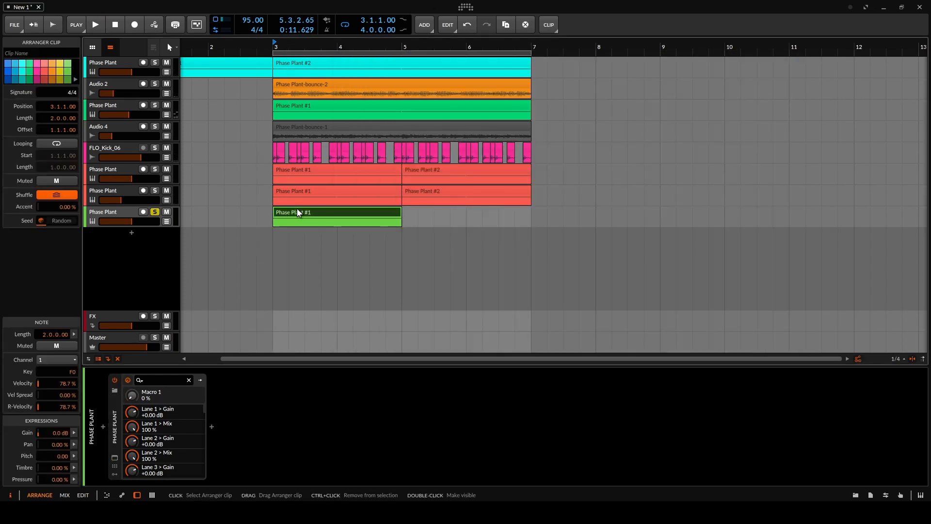
{"action": "double_click", "coordinate": [298, 213]}
{"action": "scroll", "coordinate": [378, 372], "scroll_direction": "down", "scroll_amount": 2}
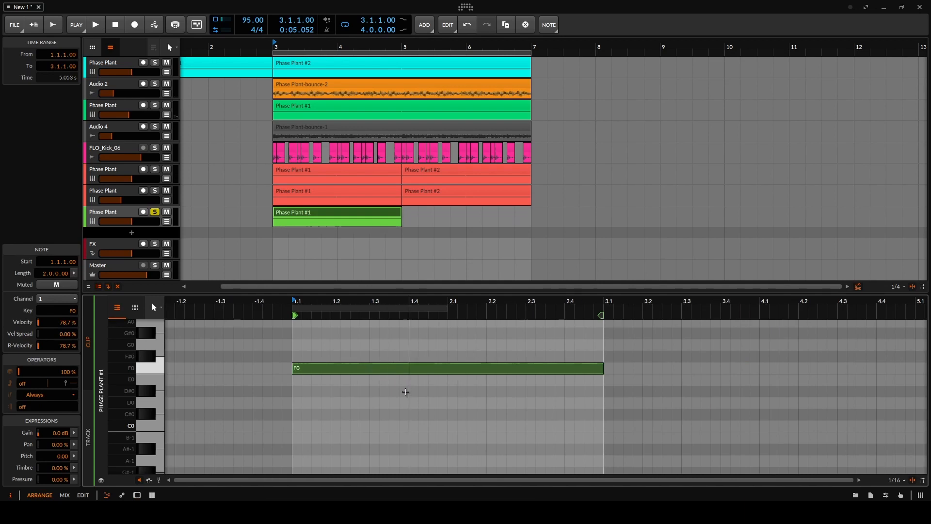
- Try an overlapping E0 note starting at 1.4.1 in the bass clip
{"action": "double_click", "coordinate": [410, 381]}
{"action": "key", "text": "space"}
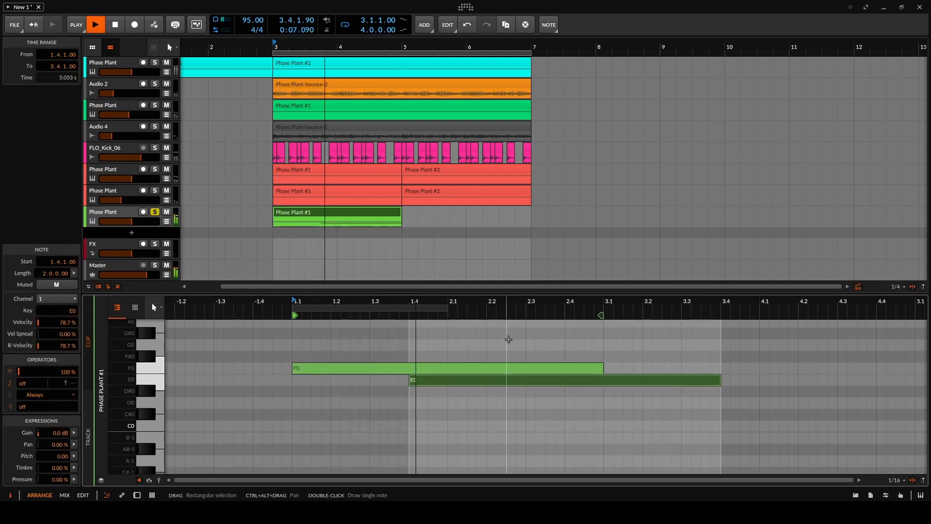
{"action": "key", "text": "space"}
{"action": "double_click", "coordinate": [478, 376]}
- Bounce the green bass clip to a new audio track with a Pre-Fader source and 24-bit depth
{"action": "left_click", "coordinate": [313, 217]}
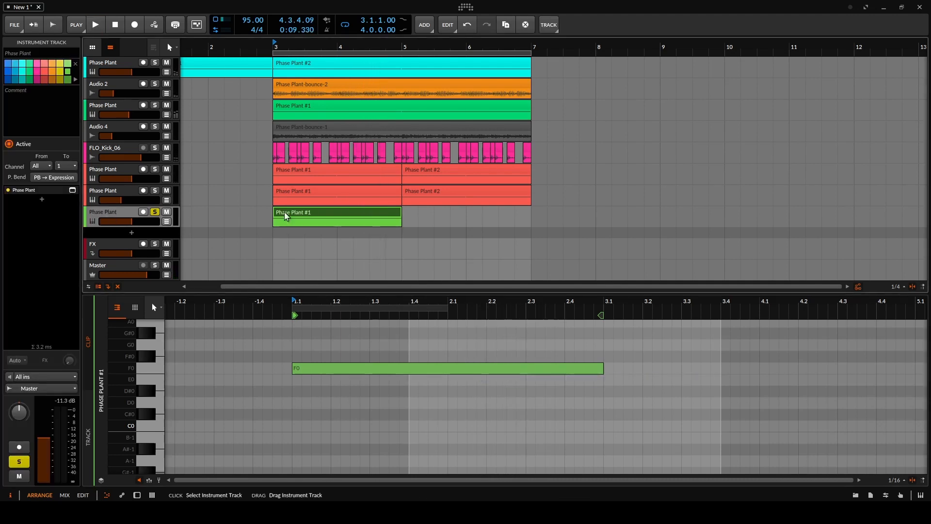
{"action": "right_click", "coordinate": [313, 217]}
{"action": "left_click", "coordinate": [356, 379]}
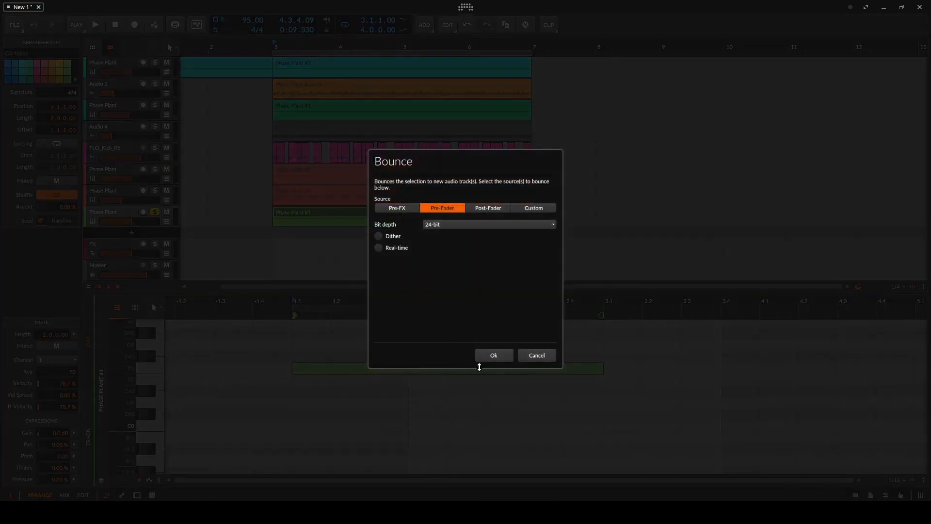
{"action": "left_click", "coordinate": [493, 355]}
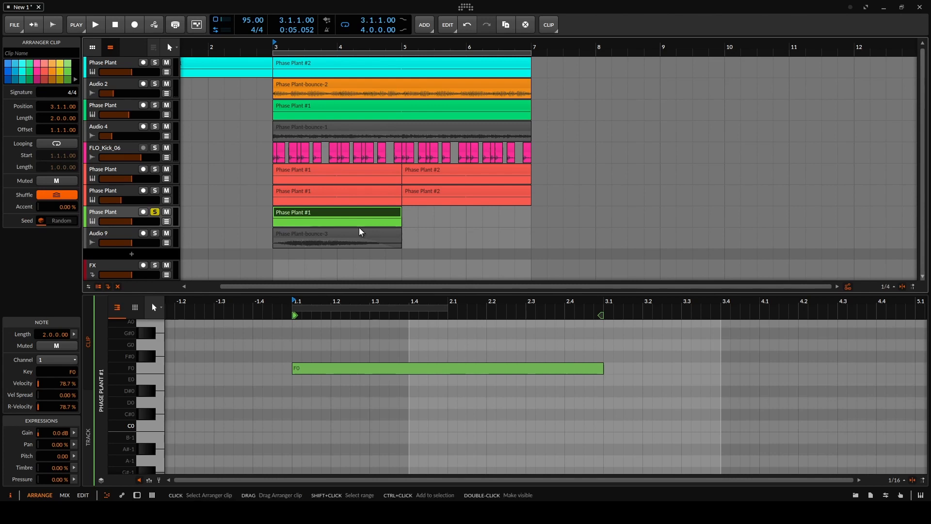
- Show the bounced bass clip's Pitch expression in an enlarged editor and set its stretch mode to Elastique Pro
{"action": "left_click", "coordinate": [350, 237]}
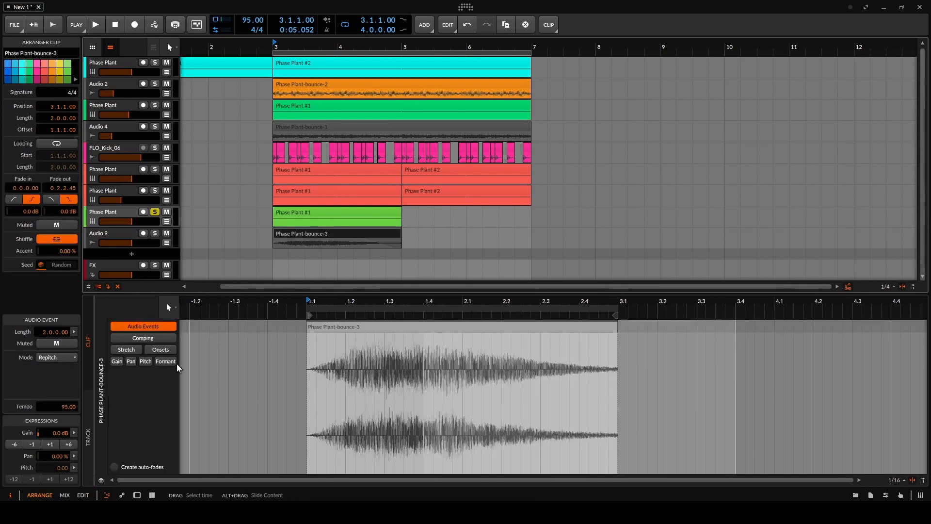
{"action": "left_click", "coordinate": [145, 361]}
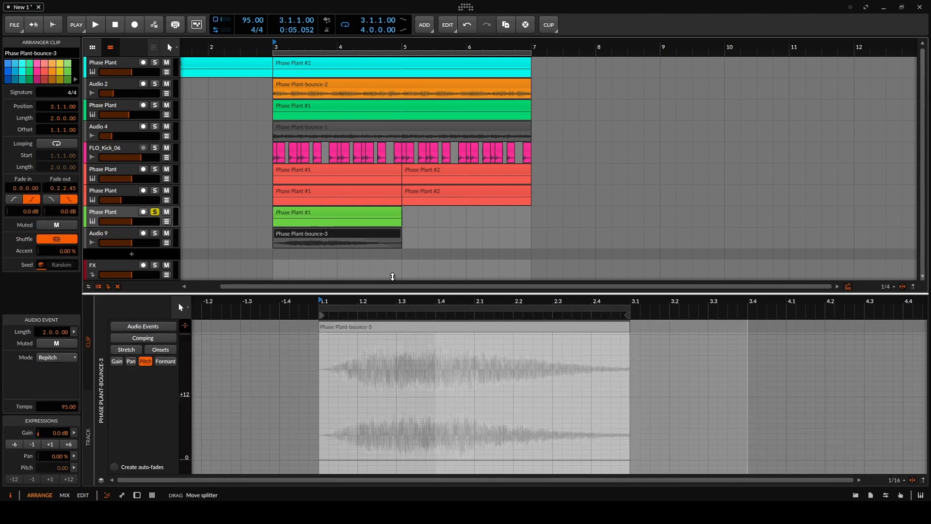
{"action": "left_click_drag", "start_coordinate": [393, 291], "coordinate": [393, 249]}
{"action": "scroll", "coordinate": [288, 209], "scroll_direction": "down", "scroll_amount": 3}
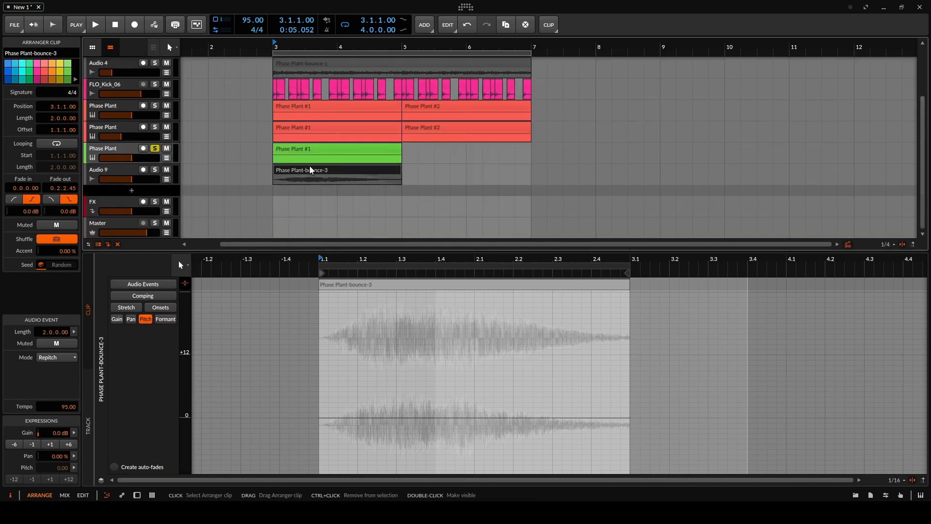
{"action": "left_click", "coordinate": [62, 358]}
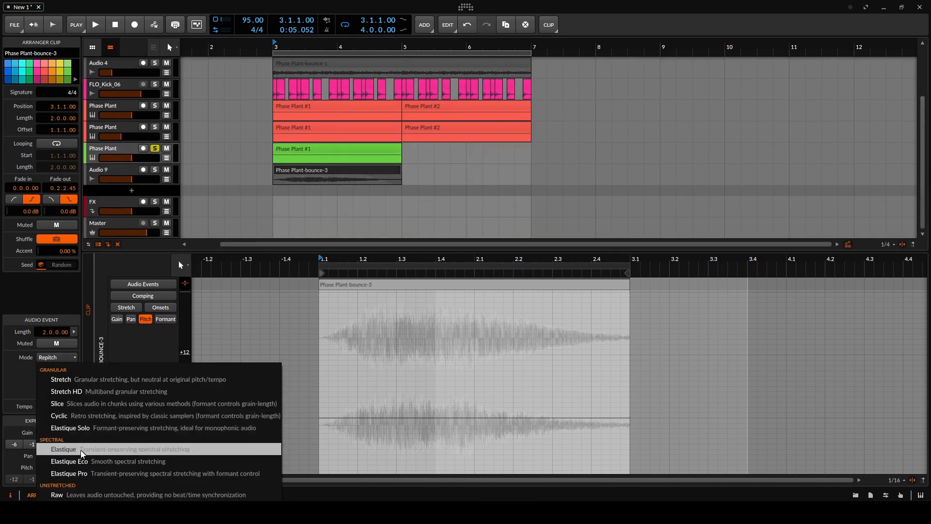
{"action": "left_click", "coordinate": [90, 474]}
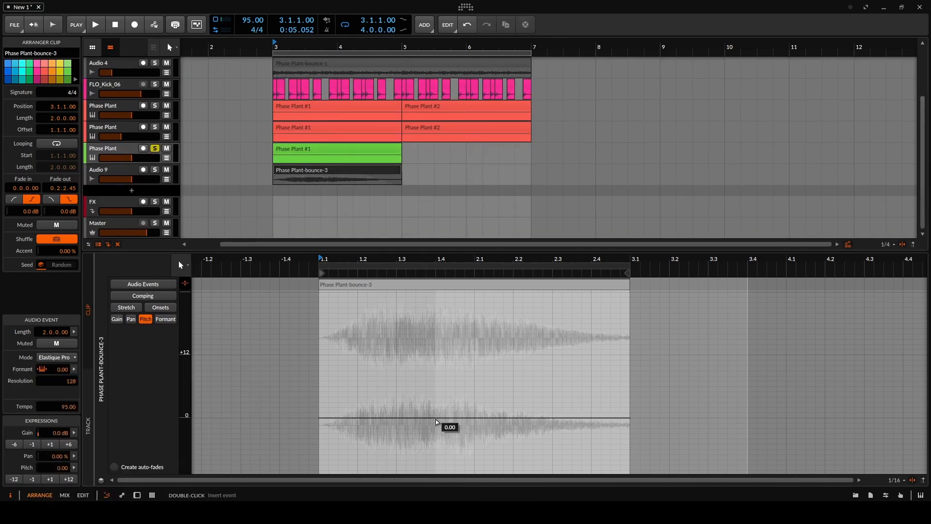
- Add pitch points of 0.00 at 1.3.1 and -1.00 at 1.4.1 to the bounced clip and play it back
{"action": "left_click", "coordinate": [415, 418]}
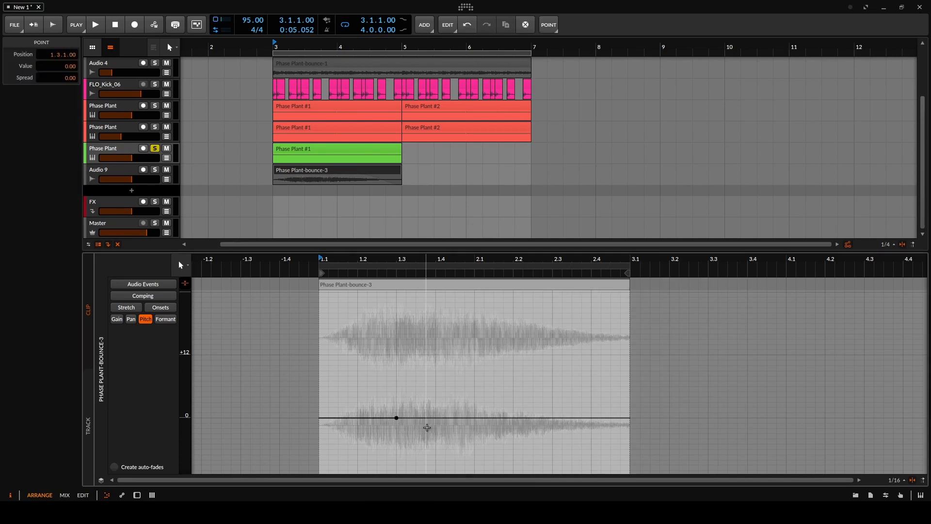
{"action": "mouse_move", "coordinate": [436, 418]}
{"action": "left_mouse_down"}
{"action": "mouse_move", "coordinate": [435, 401]}
{"action": "mouse_move", "coordinate": [435, 439]}
{"action": "mouse_move", "coordinate": [436, 423]}
{"action": "left_mouse_up"}
{"action": "key", "text": "space"}
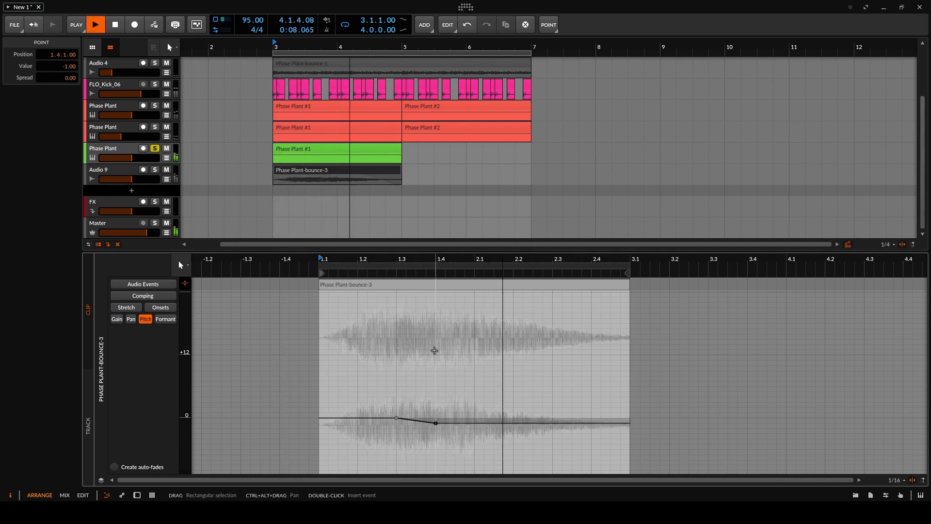
{"action": "key", "text": "space"}
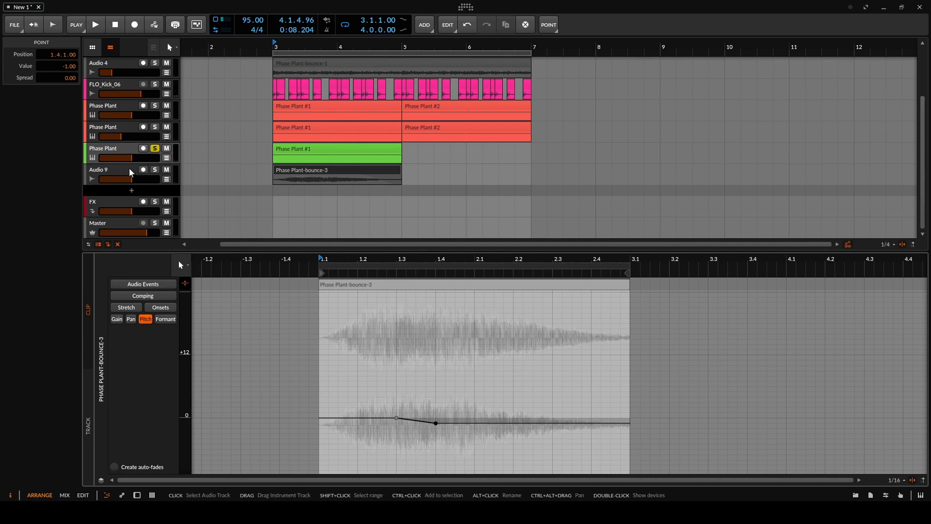
{"action": "left_click", "coordinate": [325, 170]}
{"action": "key", "text": "space"}
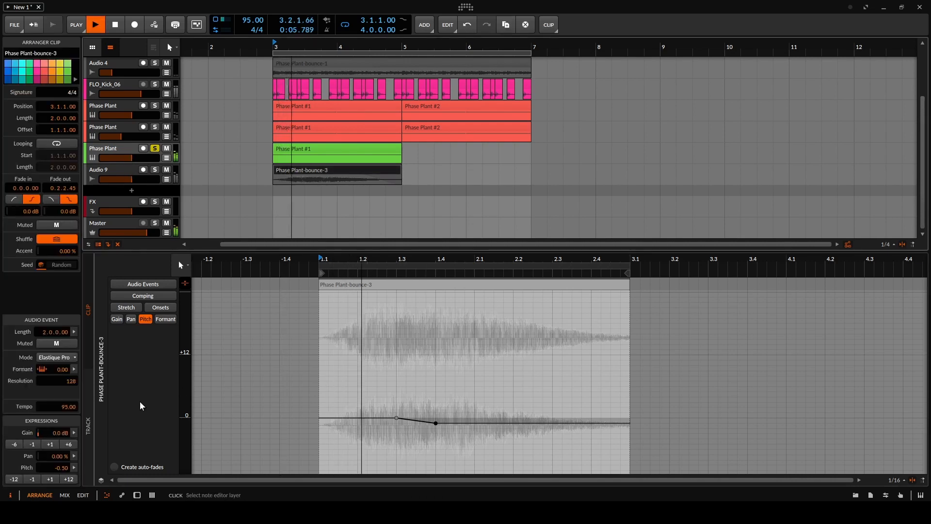
{"action": "key", "text": "space"}
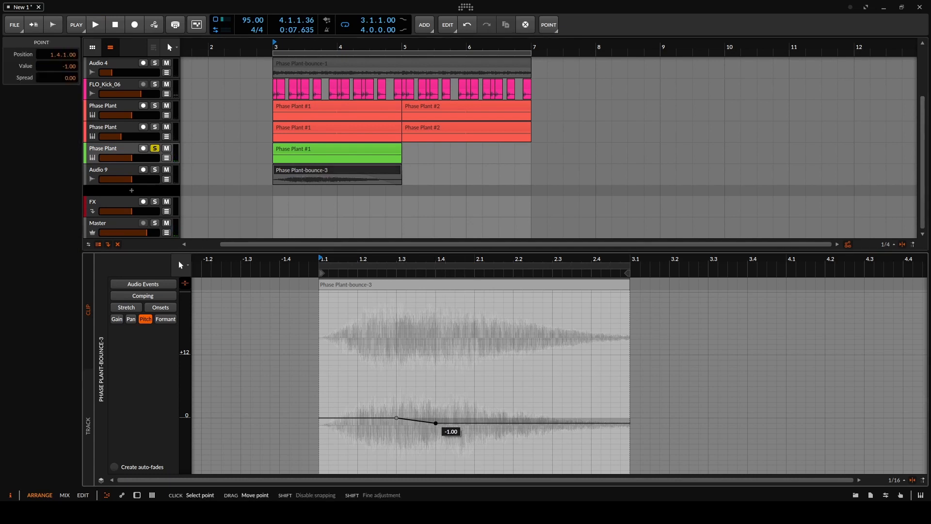
- Deepen the pitch drop at 1.4.1 and move the start of the glide to 1.2.3
{"action": "left_click_drag", "start_coordinate": [437, 423], "coordinate": [435, 450]}
{"action": "key", "text": "space"}
{"action": "left_click_drag", "start_coordinate": [399, 420], "coordinate": [378, 419]}
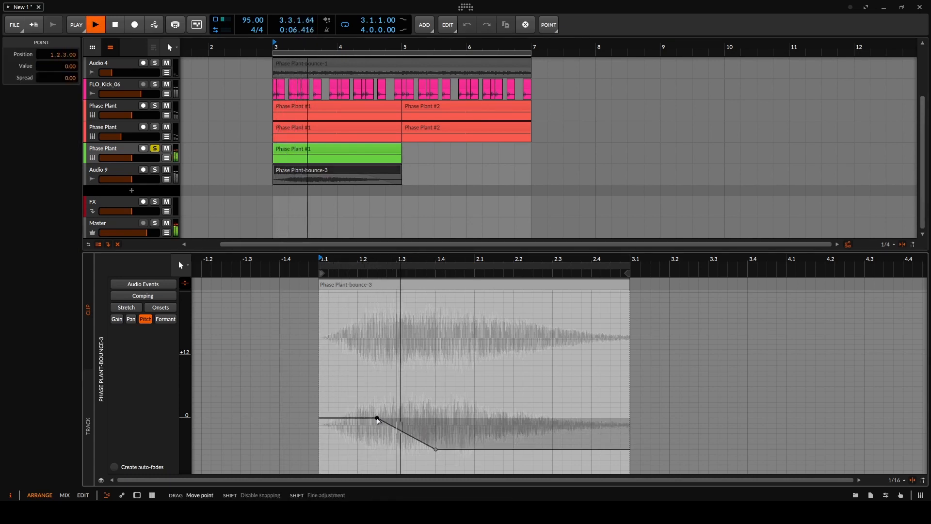
{"action": "key", "text": "space"}
- Solo the bounced bass track Audio 9 instead of the Phase Plant track and audition it
{"action": "left_click", "coordinate": [333, 174]}
{"action": "key", "text": "s"}
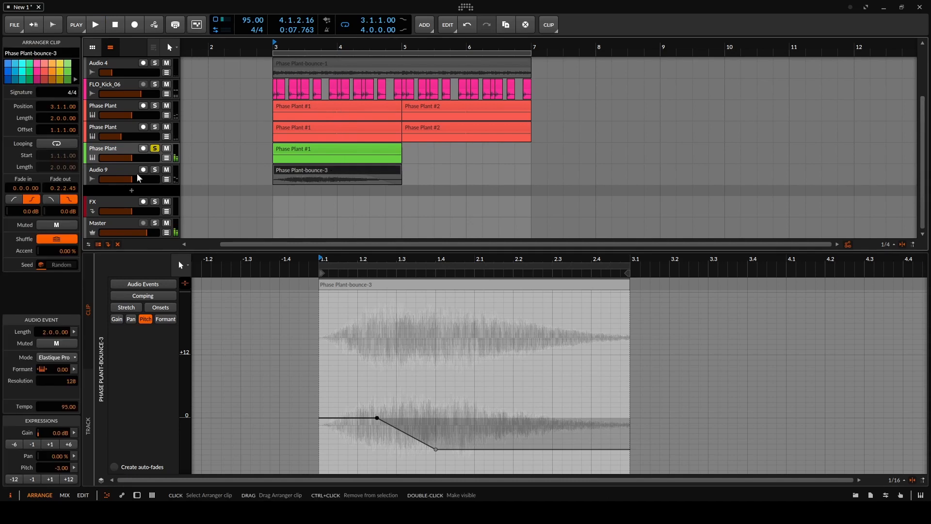
{"action": "key", "text": "space"}
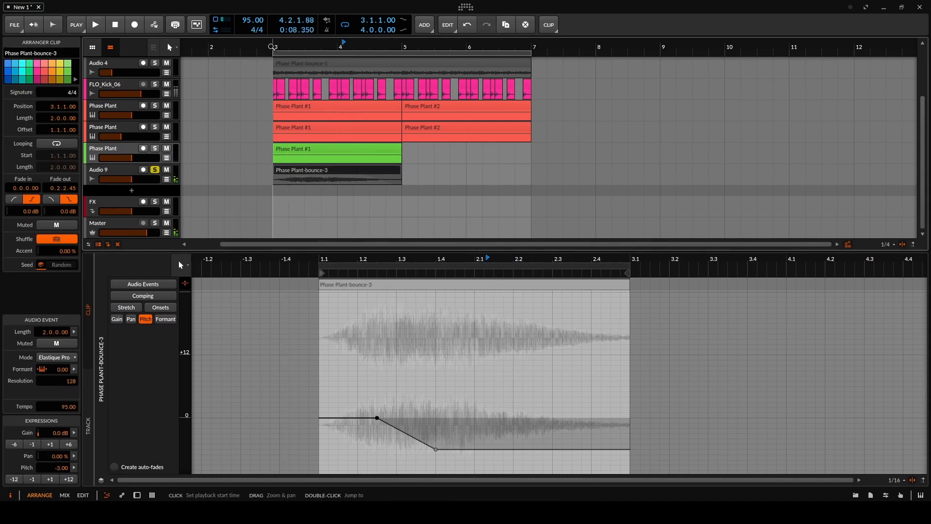
- Curve the bounced clip's pitch glide and place its end point at 2.1.1 with a value of -1.00
{"action": "left_click", "coordinate": [435, 449]}
{"action": "left_click_drag", "start_coordinate": [436, 449], "coordinate": [435, 423]}
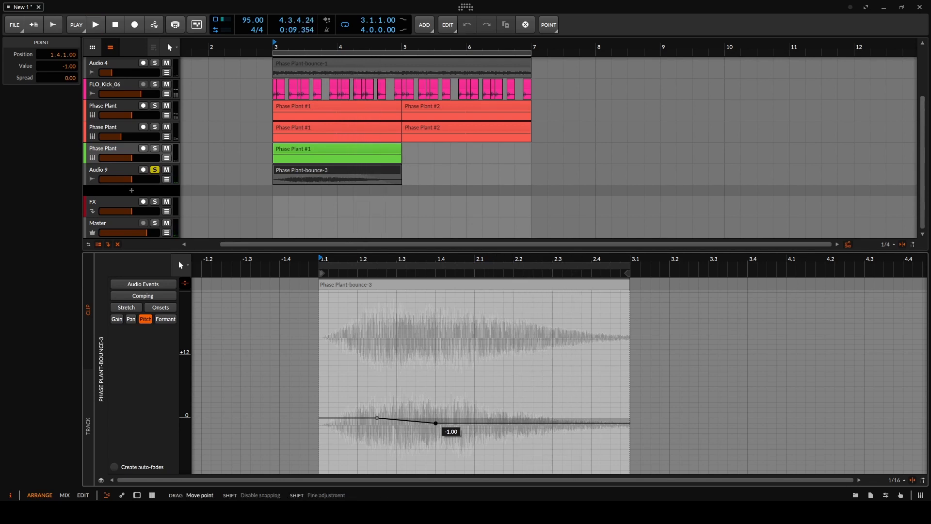
{"action": "left_click_drag", "start_coordinate": [436, 424], "coordinate": [436, 415]}
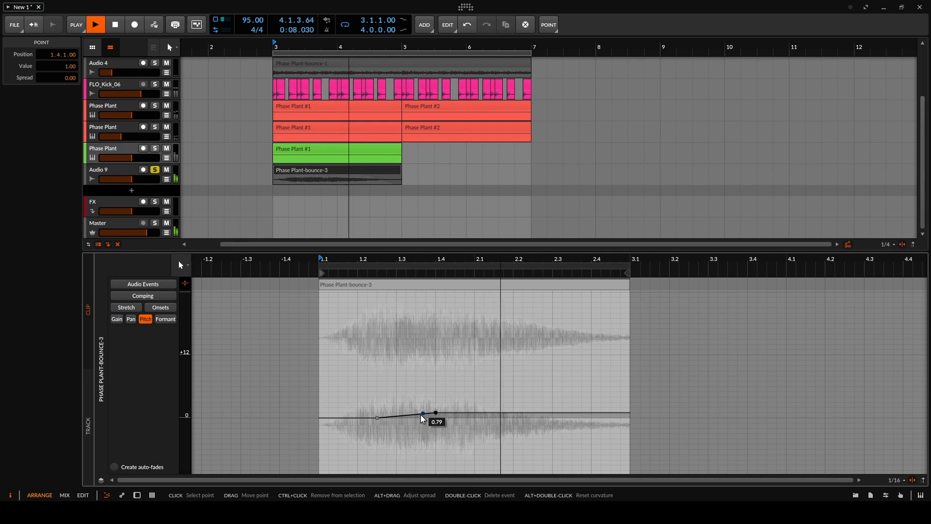
{"action": "left_click_drag", "start_coordinate": [408, 415], "coordinate": [475, 425]}
{"action": "key", "text": "space"}
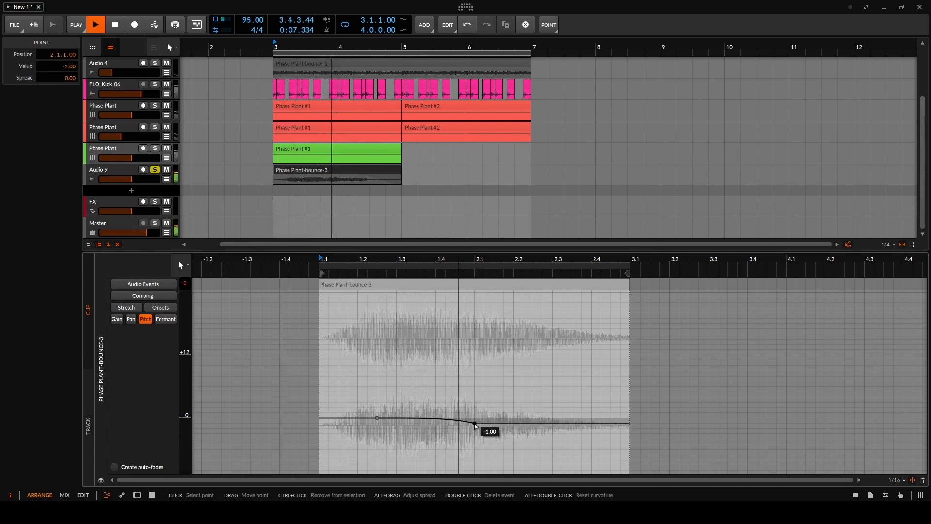
- Add a Reverb to Audio 9, raise its Width and Mix, and set its decay time to 2.34 s
{"action": "left_click", "coordinate": [117, 175]}
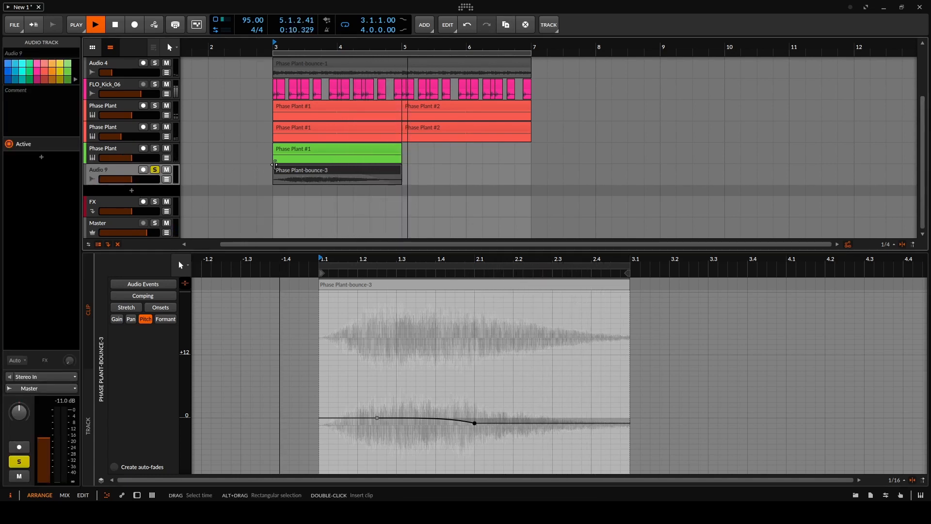
{"action": "double_click", "coordinate": [101, 168]}
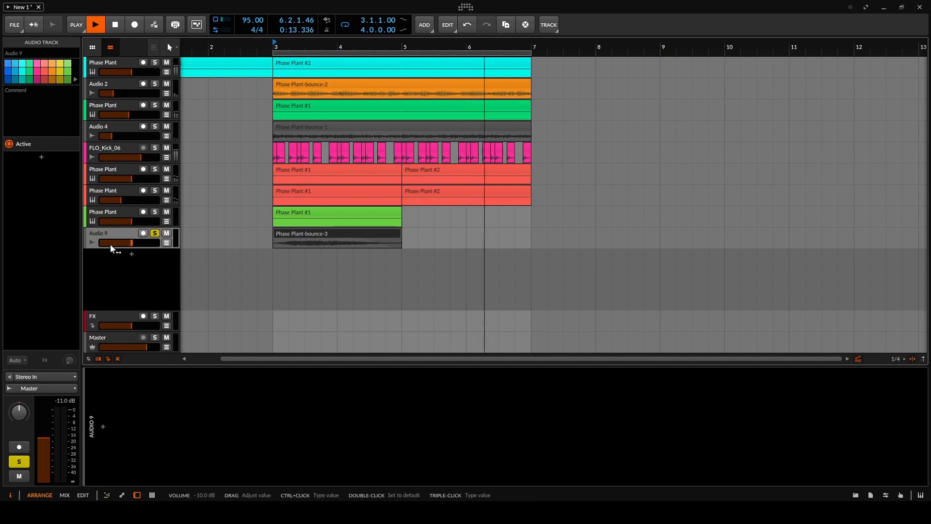
{"action": "left_click", "coordinate": [103, 427]}
{"action": "type", "text": "reverb"}
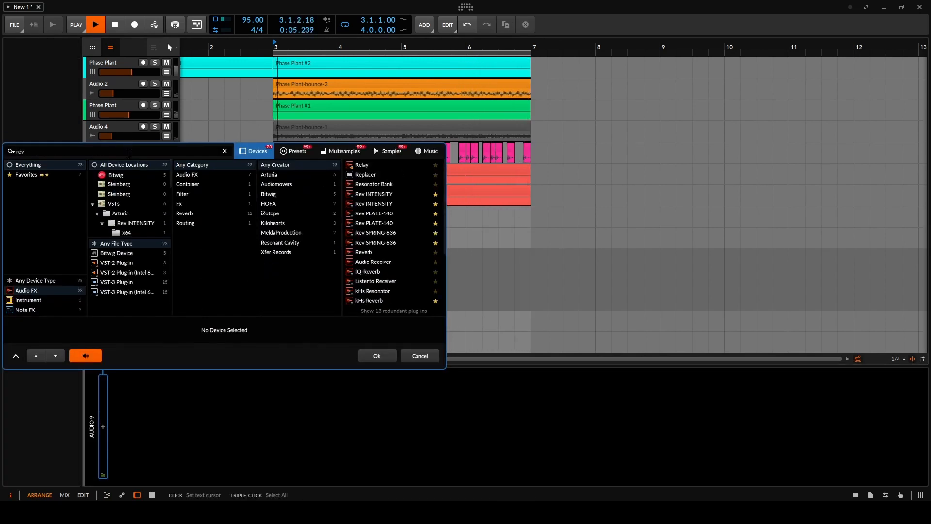
{"action": "left_click", "coordinate": [378, 353]}
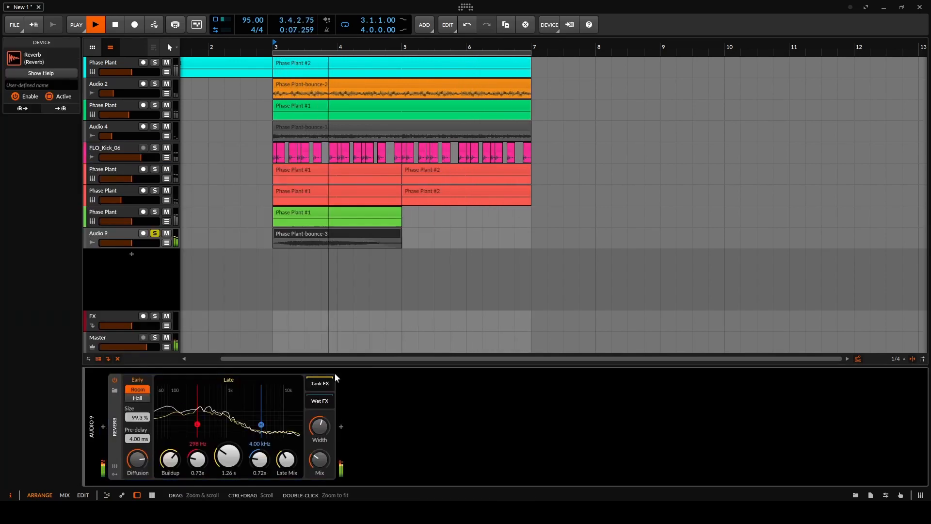
{"action": "left_click_drag", "start_coordinate": [320, 426], "coordinate": [320, 407]}
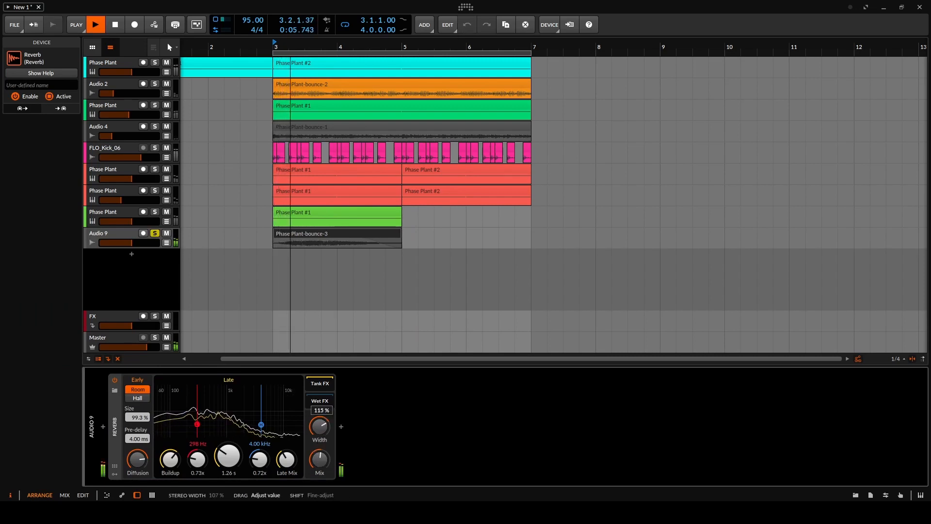
{"action": "left_click_drag", "start_coordinate": [235, 461], "coordinate": [235, 445]}
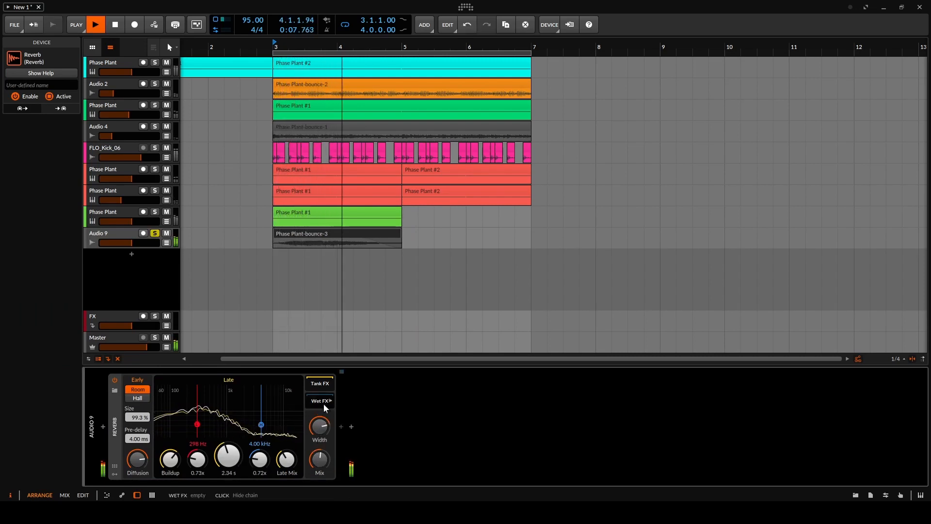
- Add an EQ+ to the Reverb's Wet FX with a low-cut at 122 Hz and bells at 1.78 kHz, +5.3 dB and 8.40 kHz, +5.8 dB
{"action": "left_click", "coordinate": [341, 426]}
{"action": "type", "text": "eq"}
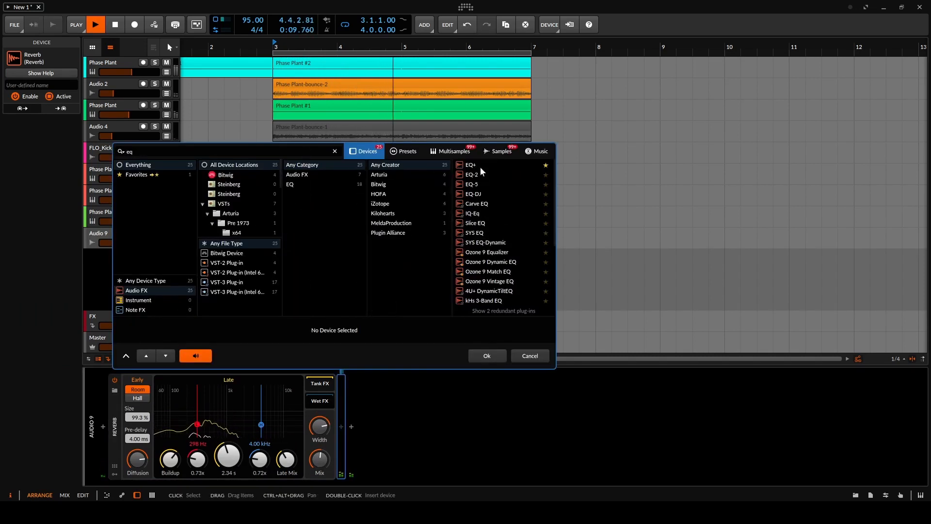
{"action": "left_click", "coordinate": [479, 167]}
{"action": "left_click", "coordinate": [486, 357]}
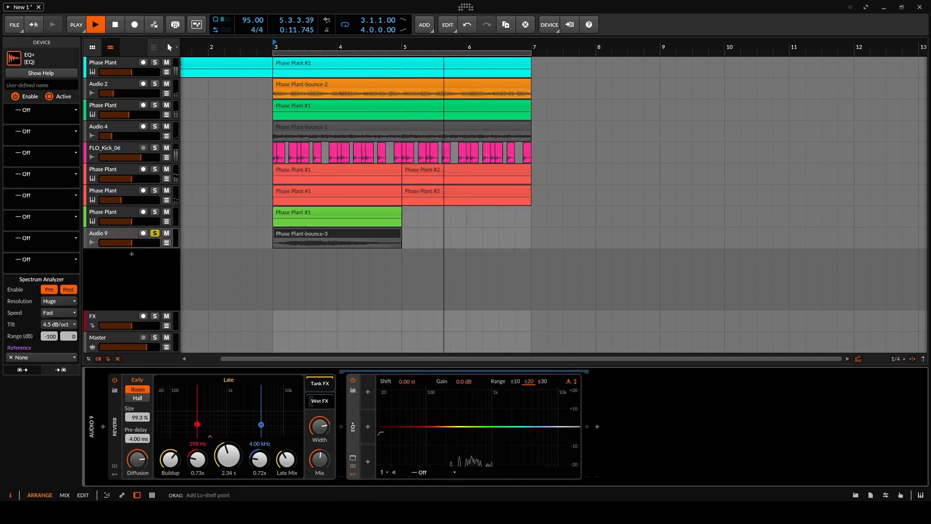
{"action": "left_click_drag", "start_coordinate": [385, 432], "coordinate": [432, 426]}
{"action": "left_click_drag", "start_coordinate": [508, 428], "coordinate": [553, 416]}
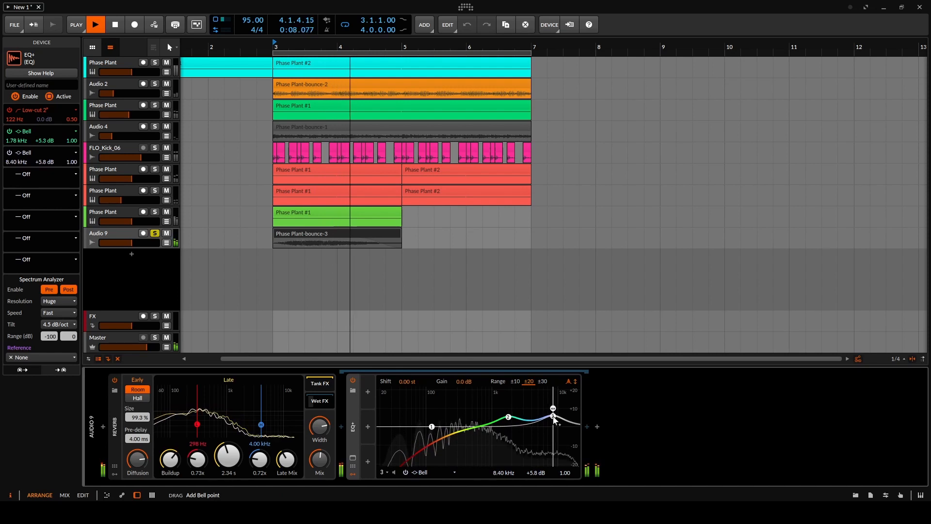
- Stretch the bounced Audio 9 clip to a length of 2.3.0.00 and audition it
{"action": "key", "text": "space"}
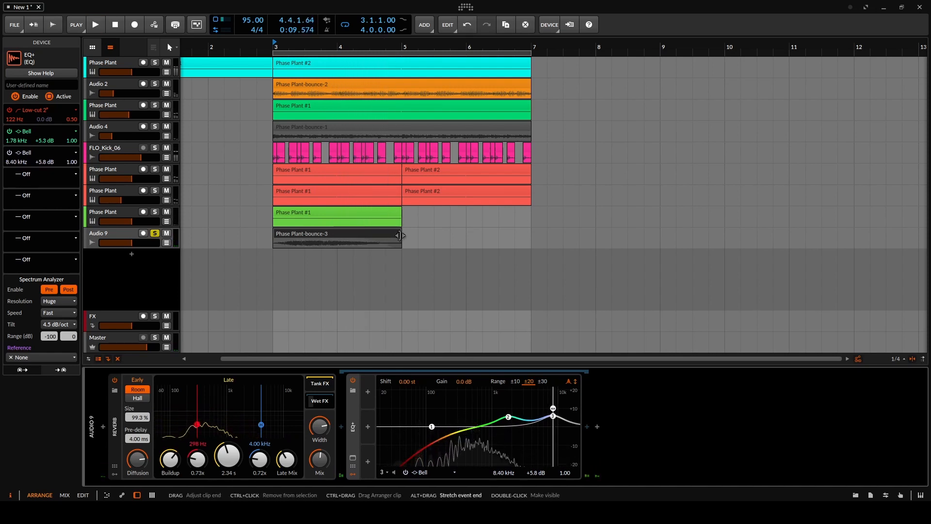
{"action": "left_click_drag", "start_coordinate": [399, 237], "coordinate": [455, 232]}
{"action": "key", "text": "space"}
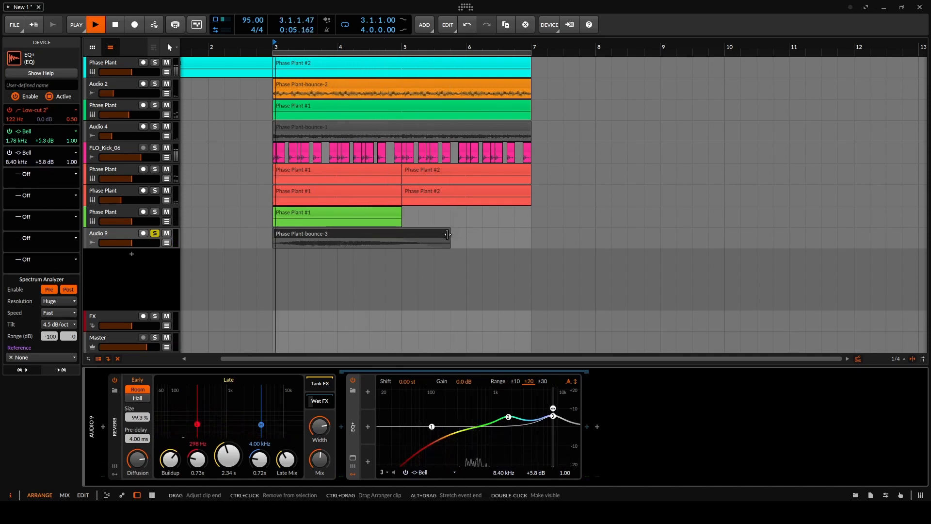
{"action": "left_click", "coordinate": [396, 238]}
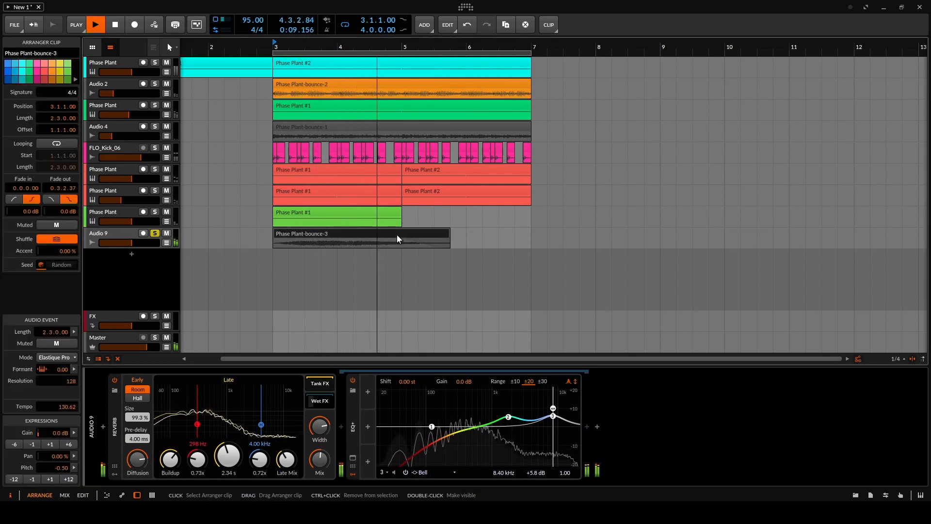
- Add a Saturator after the Reverb on Audio 9 and set its Loud threshold to -8.9 dB
{"action": "left_click", "coordinate": [597, 428]}
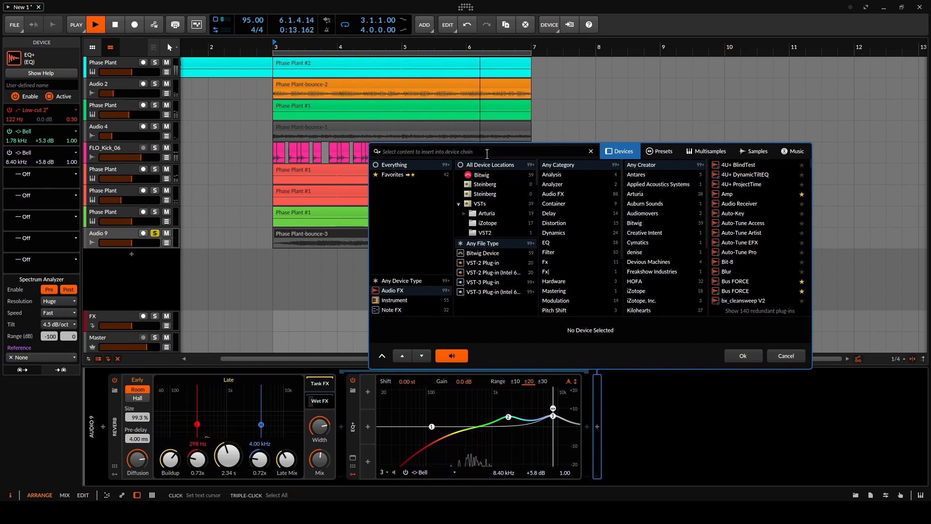
{"action": "type", "text": "sat"}
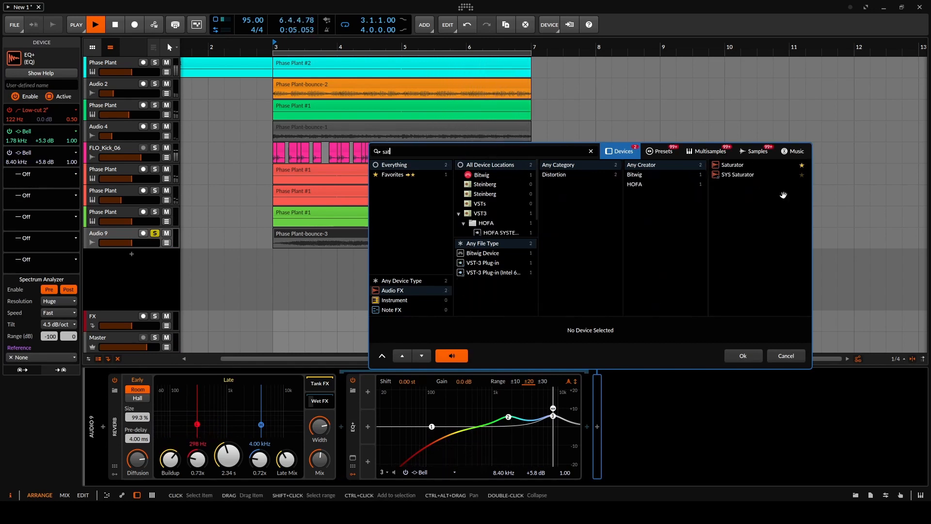
{"action": "left_click", "coordinate": [732, 165]}
{"action": "left_click", "coordinate": [747, 354]}
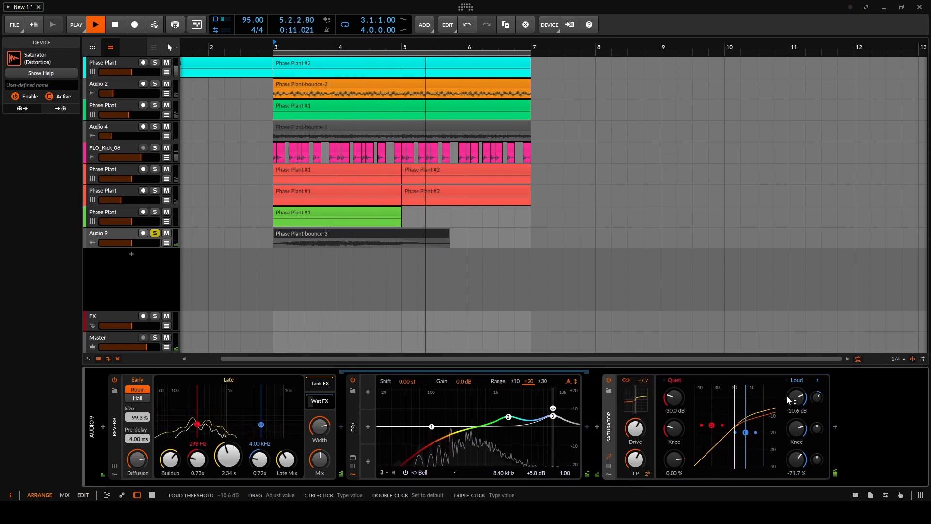
{"action": "left_click_drag", "start_coordinate": [795, 398], "coordinate": [798, 401]}
{"action": "key", "text": "space"}
{"action": "key", "text": "space"}
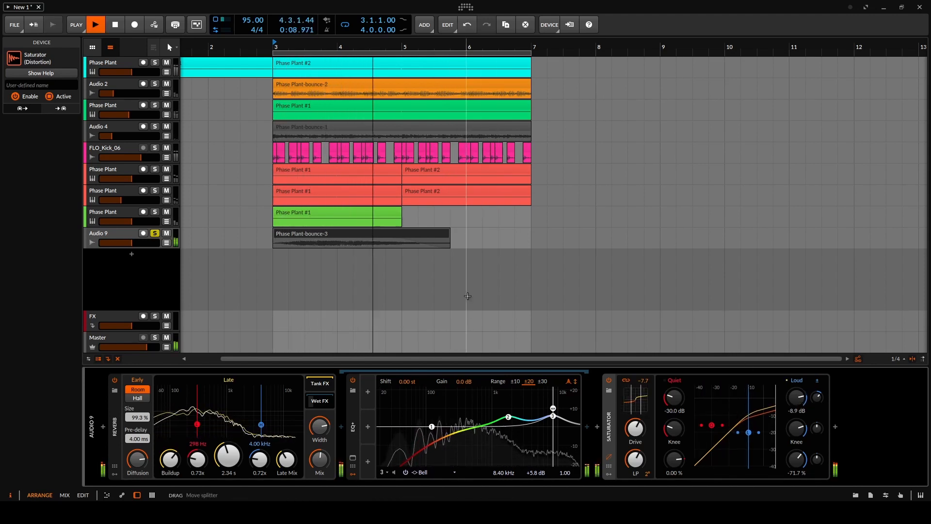
- Duplicate the Audio 9 track, set the copied clip's formant to 14.99, and lower the soloed copy's volume
{"action": "left_click", "coordinate": [374, 232]}
{"action": "left_click", "coordinate": [126, 232]}
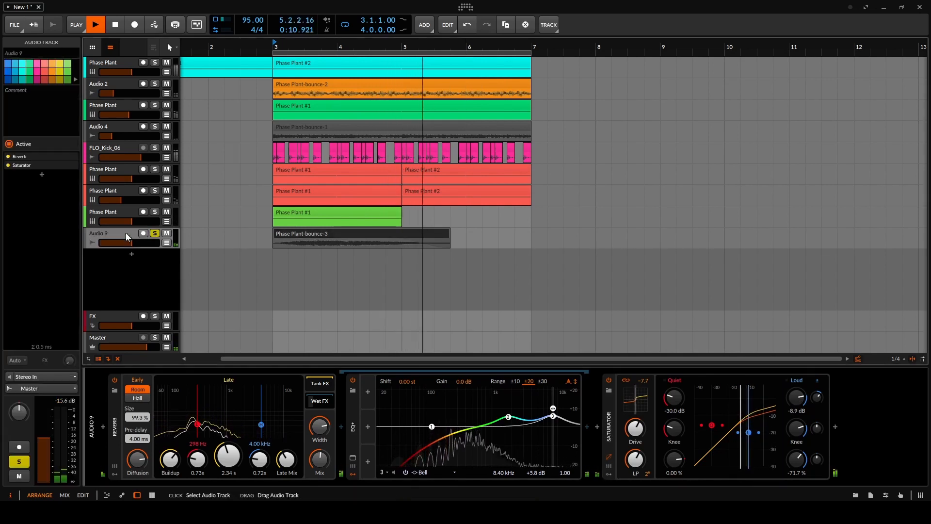
{"action": "key", "text": "ctrl+d"}
{"action": "key", "text": "space"}
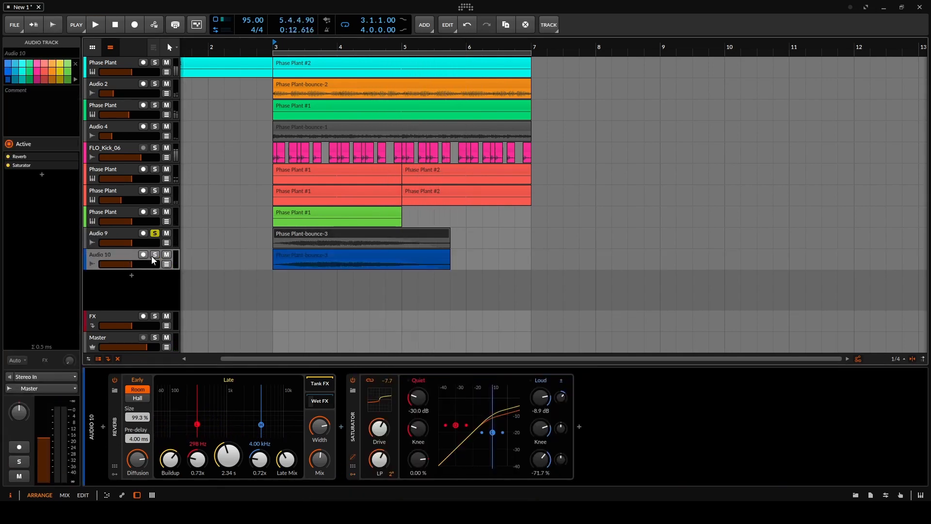
{"action": "left_click", "coordinate": [318, 255]}
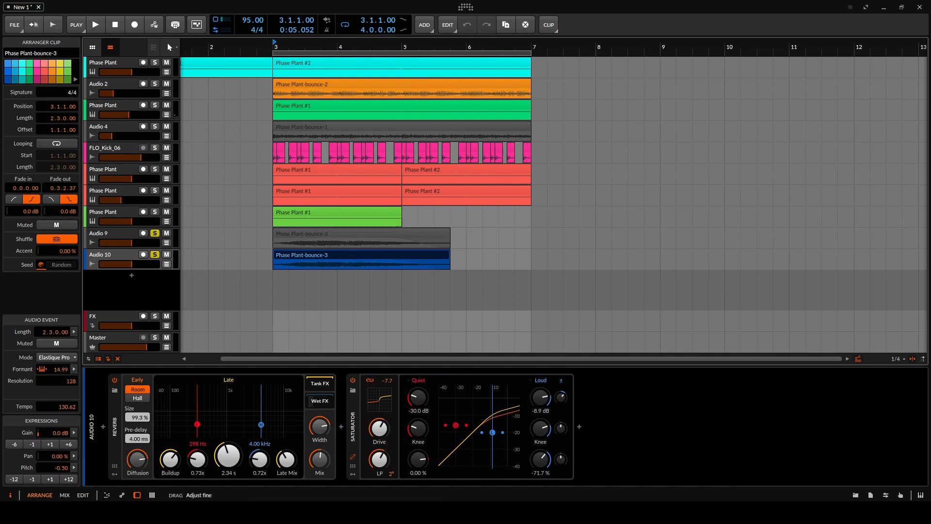
{"action": "key", "text": "space"}
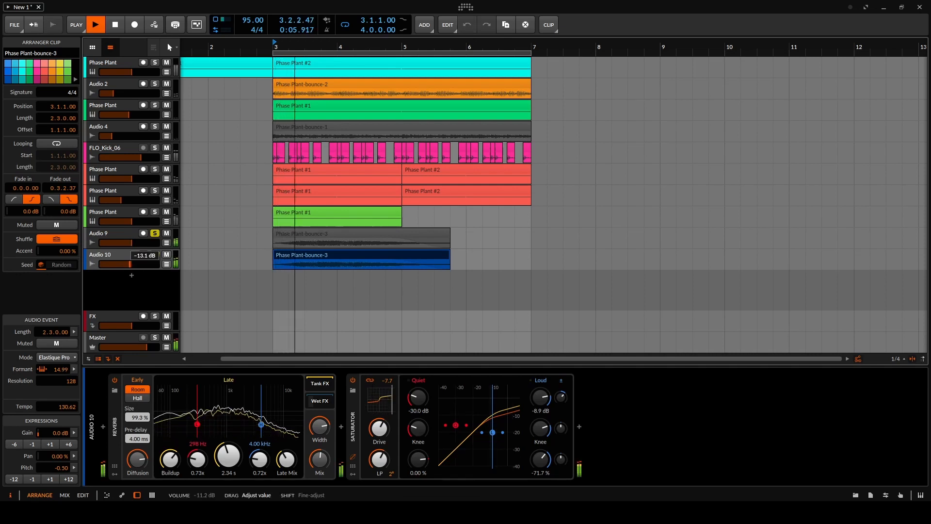
{"action": "left_click_drag", "start_coordinate": [124, 263], "coordinate": [121, 263]}
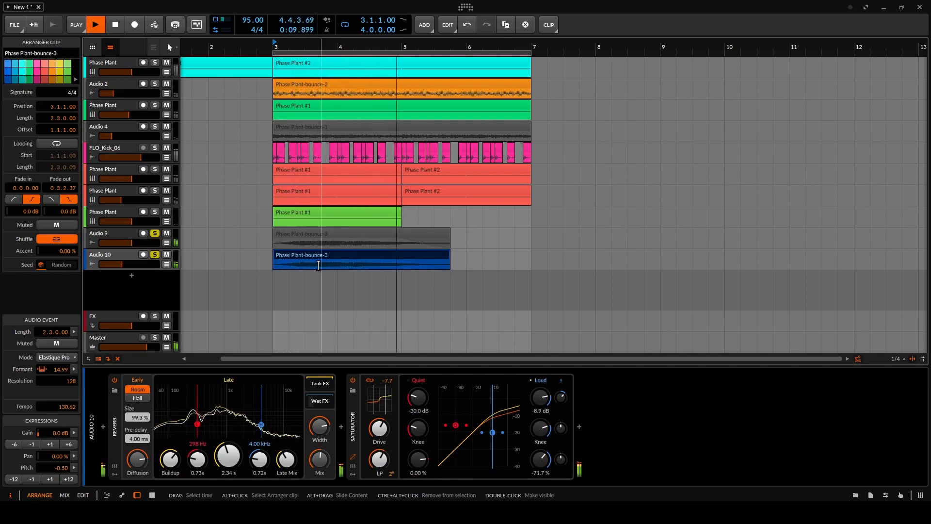
- Duplicate the Audio 10 track, transpose the new clip up 12 semitones, and set its formant to 5.99
{"action": "left_click", "coordinate": [120, 255]}
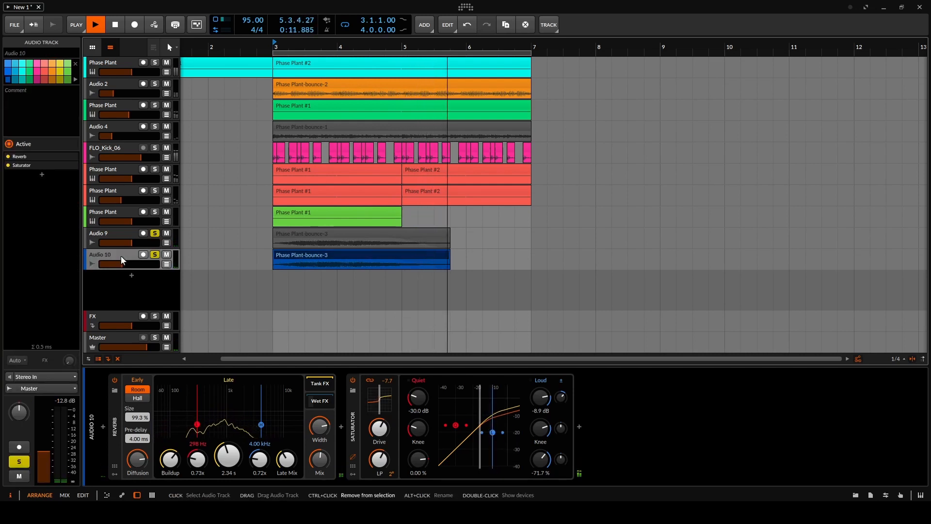
{"action": "key", "text": "ctrl+d"}
{"action": "key", "text": "space"}
{"action": "left_click", "coordinate": [315, 274]}
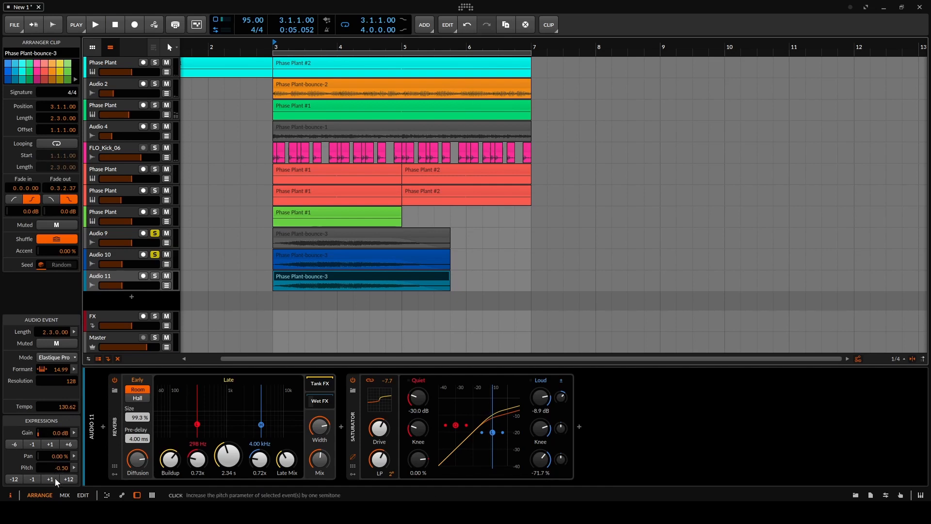
{"action": "left_click", "coordinate": [70, 479]}
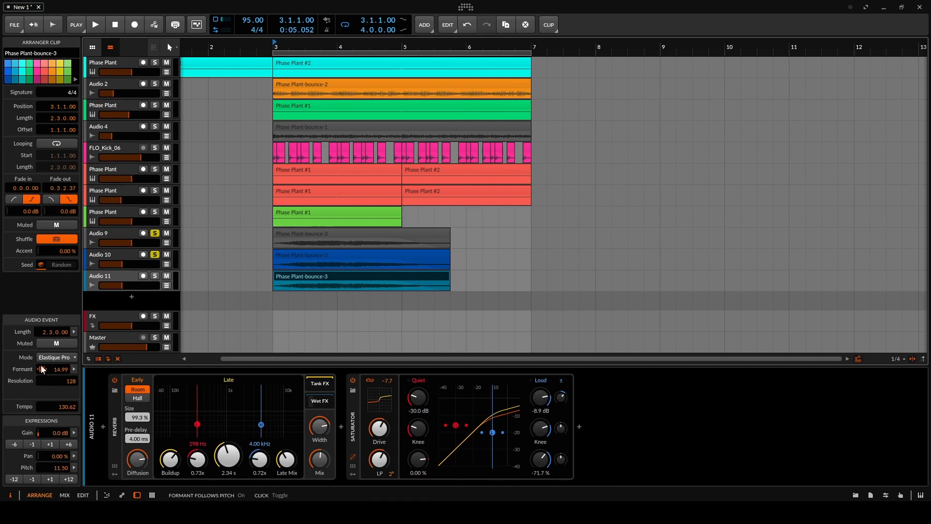
{"action": "left_click_drag", "start_coordinate": [54, 372], "coordinate": [54, 403]}
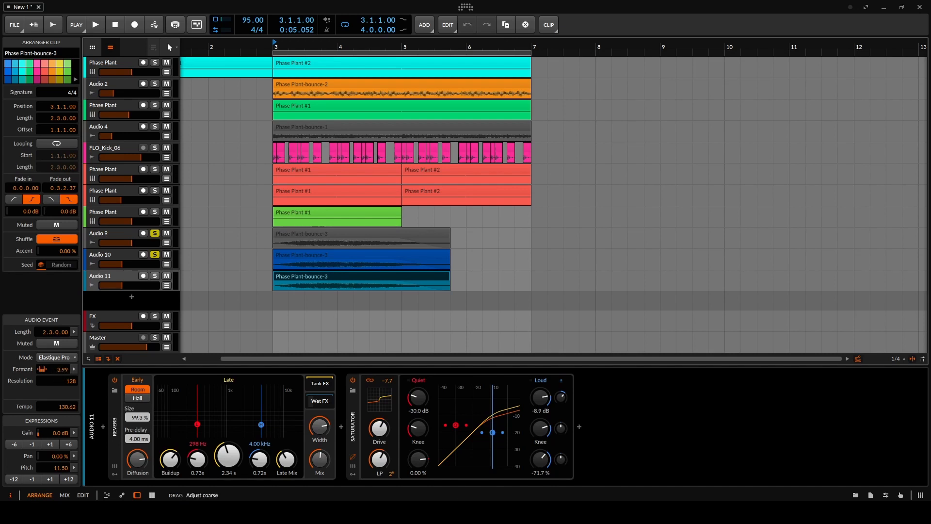
{"action": "key", "text": "space"}
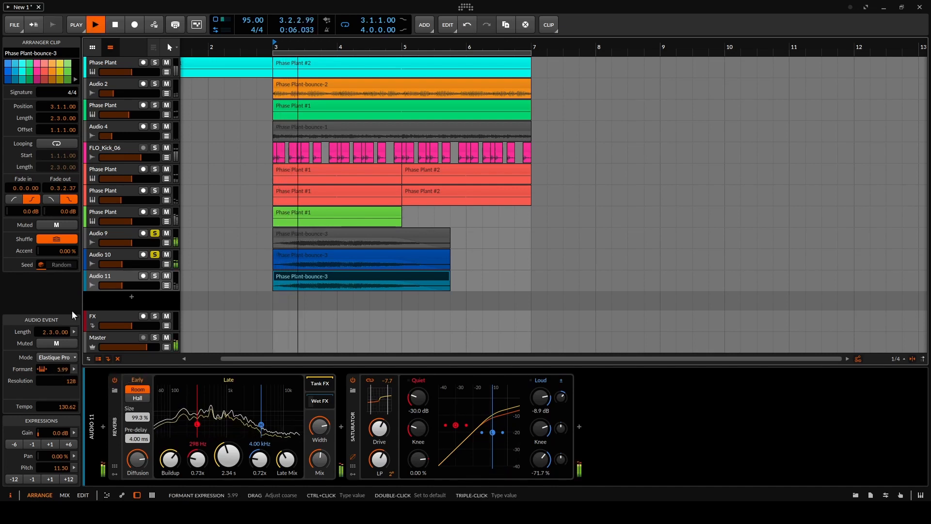
- Solo Audio 11, move its clip to 5.1.1.00 and compress it to a length of 2.0.0.00
{"action": "left_click", "coordinate": [155, 275]}
{"action": "left_click_drag", "start_coordinate": [340, 275], "coordinate": [464, 276]}
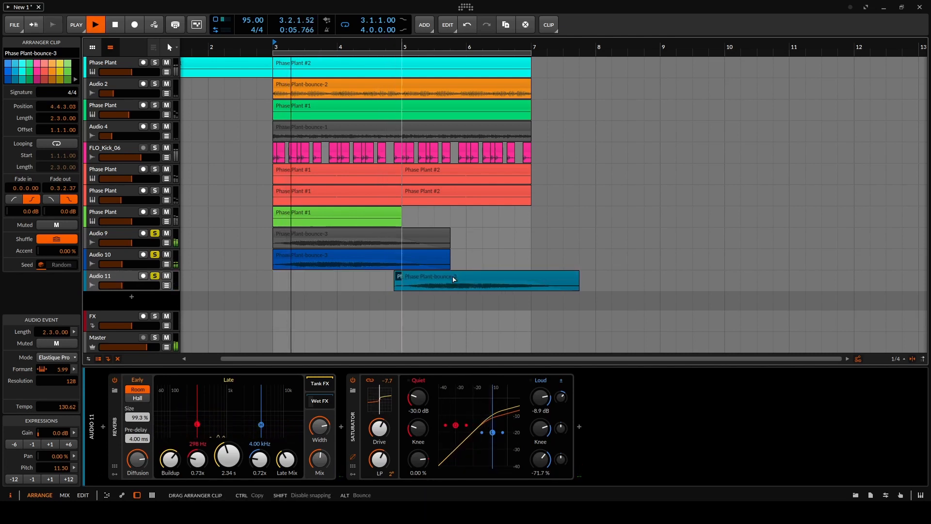
{"action": "scroll", "coordinate": [370, 277], "scroll_direction": "down", "scroll_amount": 4}
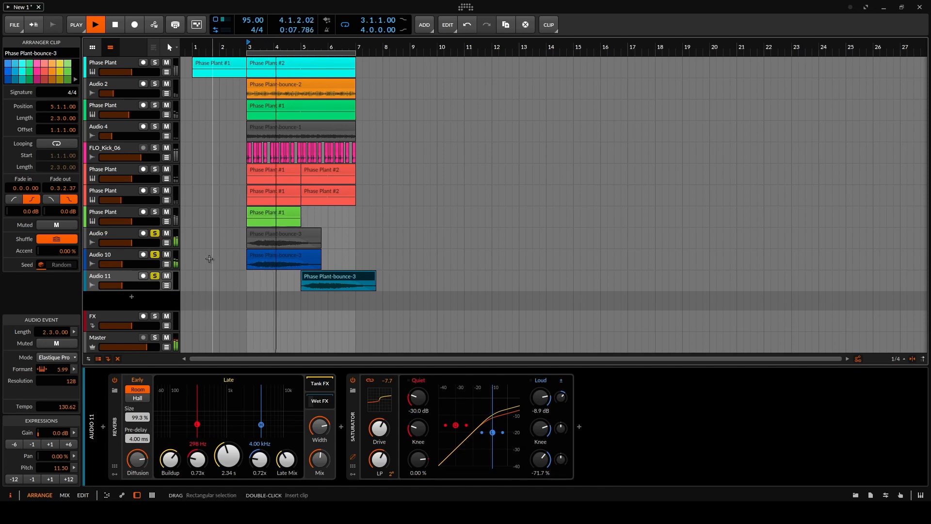
{"action": "scroll", "coordinate": [209, 258], "scroll_direction": "up", "scroll_amount": 4}
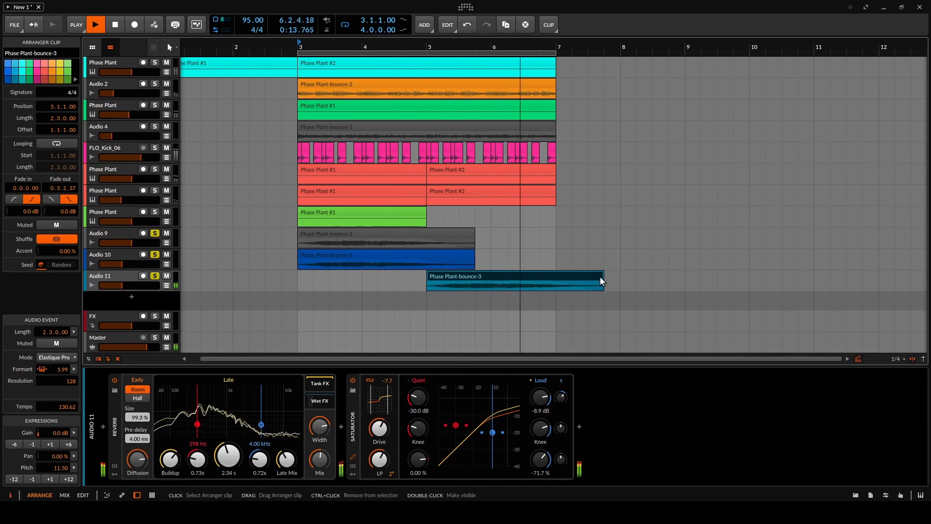
{"action": "left_click_drag", "start_coordinate": [600, 277], "coordinate": [556, 276]}
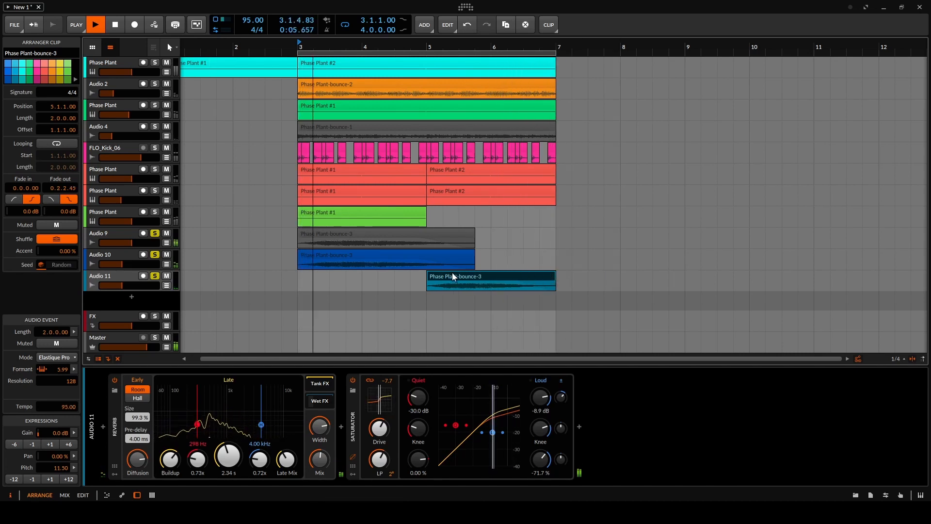
- Move the clips on Audio 9, 10 and 11 four bars later, and duplicate the other tracks' material from bars 3–7 to bar 7
{"action": "scroll", "coordinate": [297, 248], "scroll_direction": "down", "scroll_amount": 2}
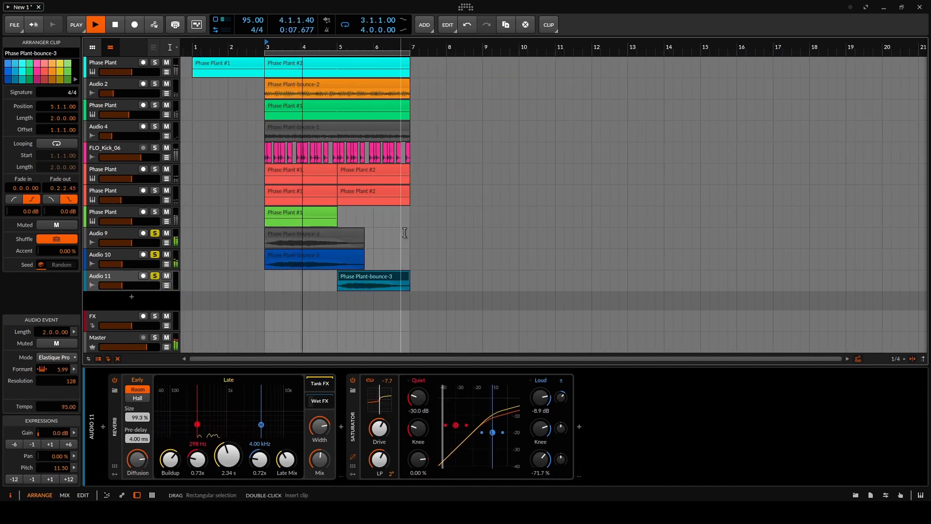
{"action": "left_click_drag", "start_coordinate": [405, 233], "coordinate": [424, 241]}
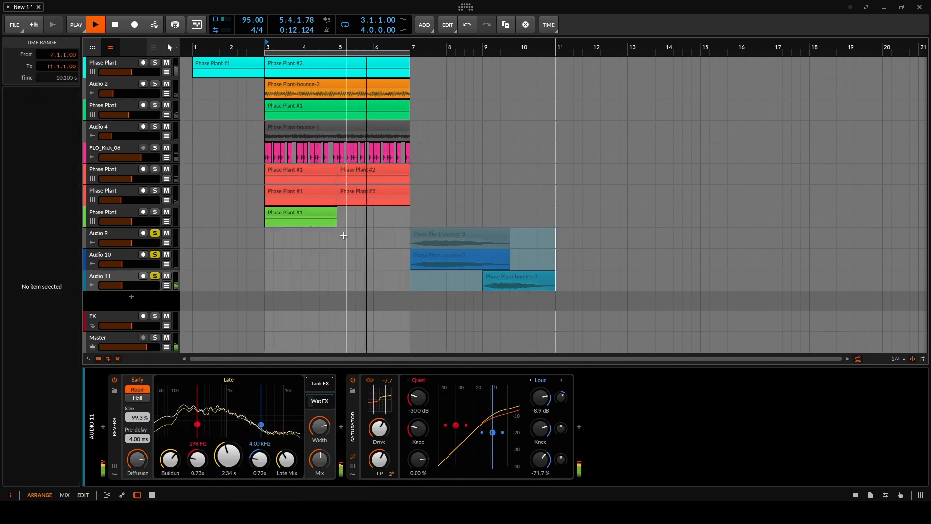
{"action": "key", "text": "space"}
{"action": "left_click", "coordinate": [406, 221]}
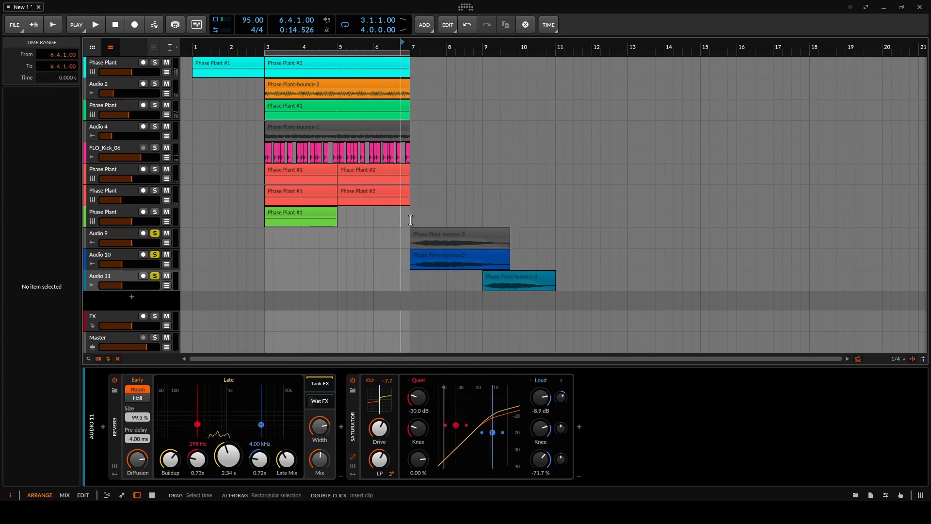
{"action": "left_click_drag", "start_coordinate": [410, 219], "coordinate": [269, 3]}
{"action": "key", "text": "ctrl+d"}
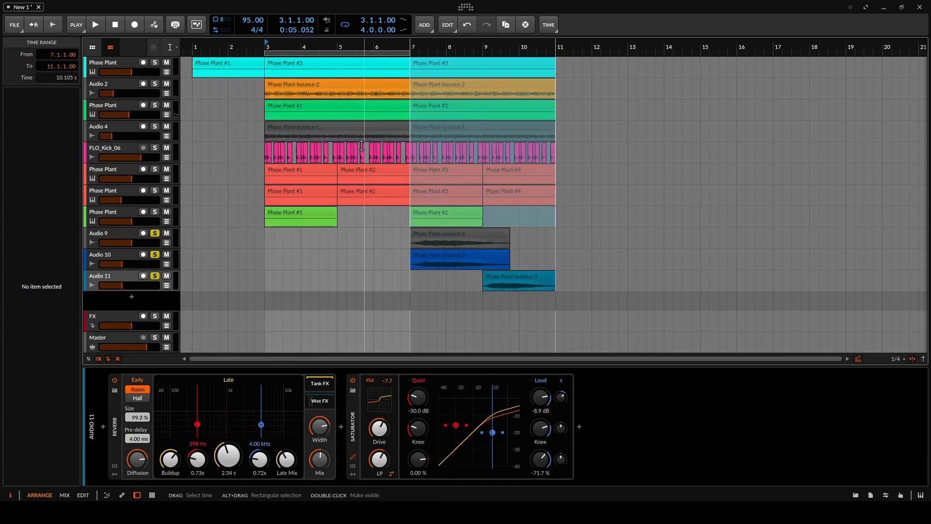
- Delete the green Phase Plant track's clip at bar 3, mute that track, clear the solos and lower Audio 9's volume
{"action": "left_click", "coordinate": [296, 215]}
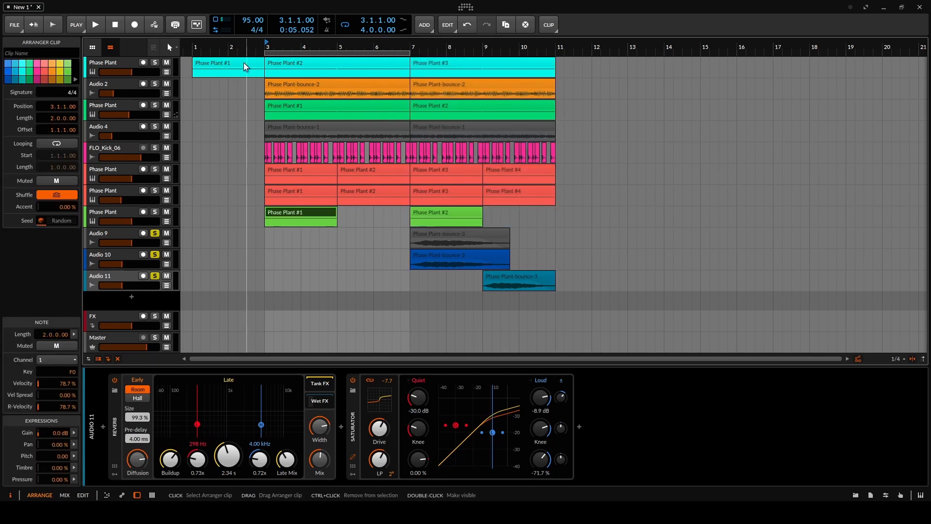
{"action": "left_click", "coordinate": [154, 212]}
{"action": "key", "text": "space"}
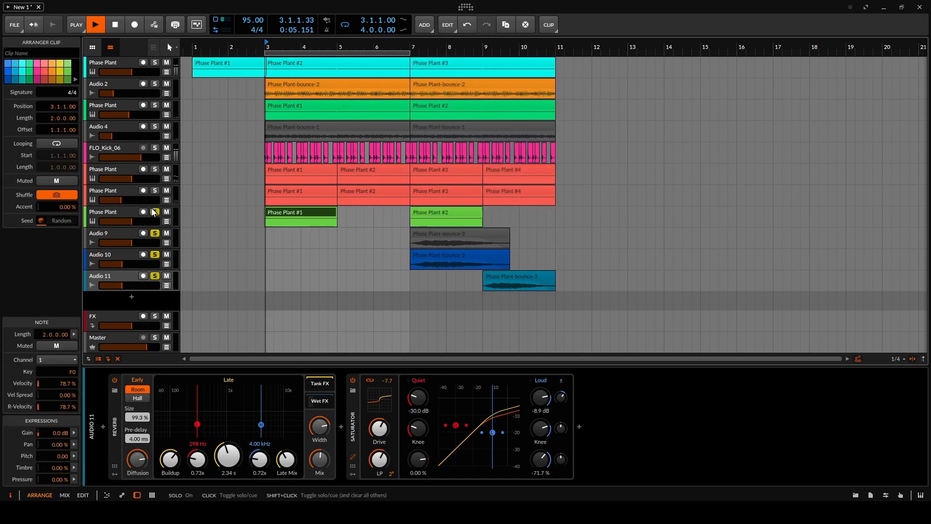
{"action": "key", "text": "space"}
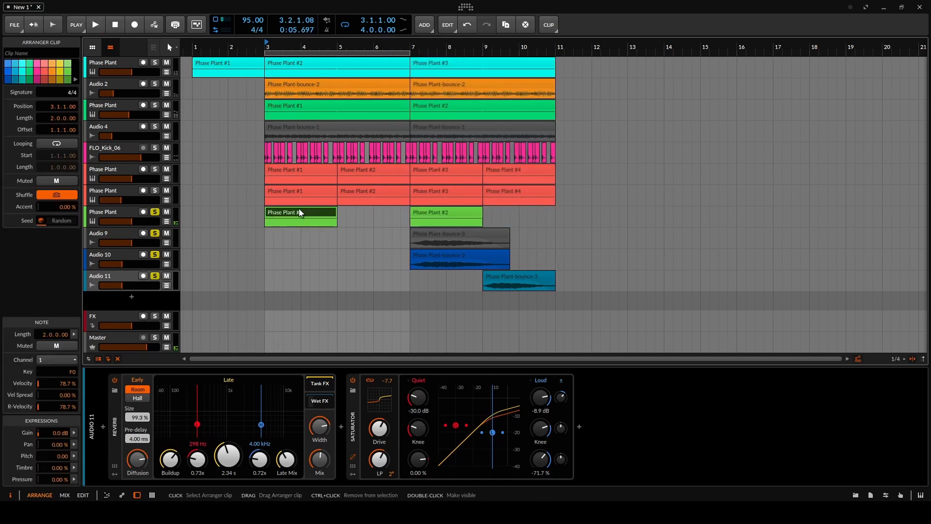
{"action": "key", "text": "Delete"}
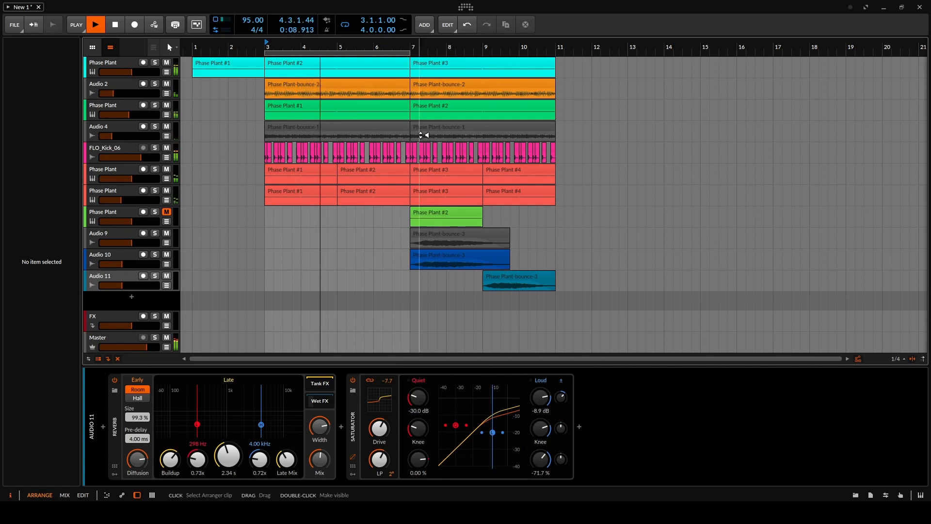
{"action": "left_click_drag", "start_coordinate": [128, 242], "coordinate": [129, 242]}
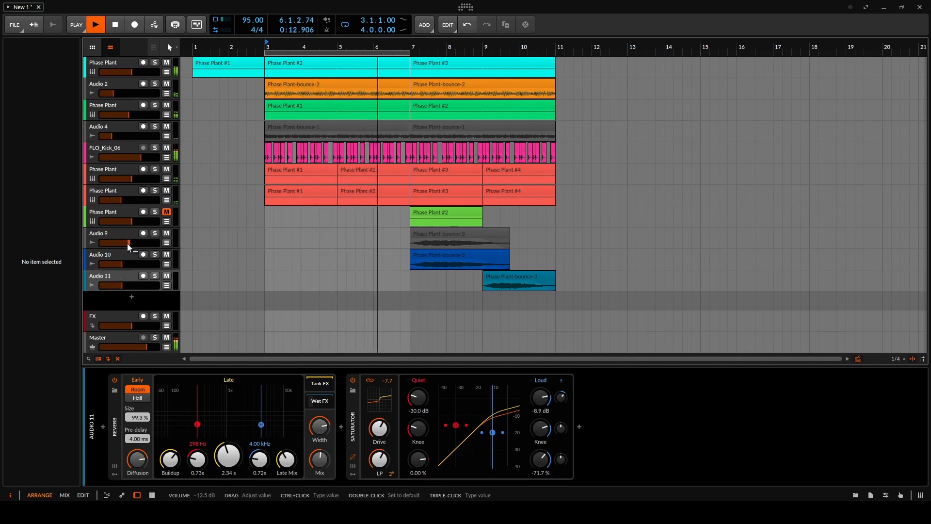
- Move the Audio 11 clip back to 5.1.1.00 and extend the loop range to 8 bars
{"action": "left_click", "coordinate": [517, 274]}
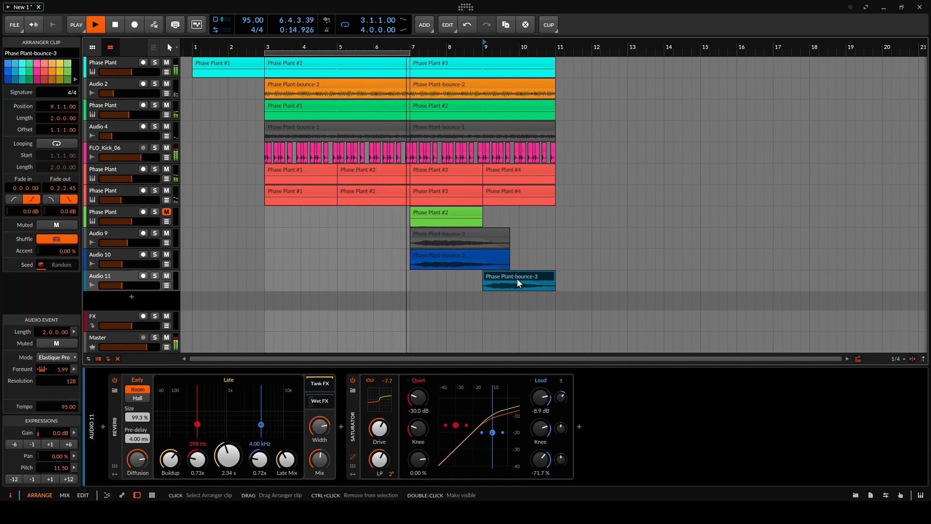
{"action": "left_click_drag", "start_coordinate": [516, 277], "coordinate": [371, 276]}
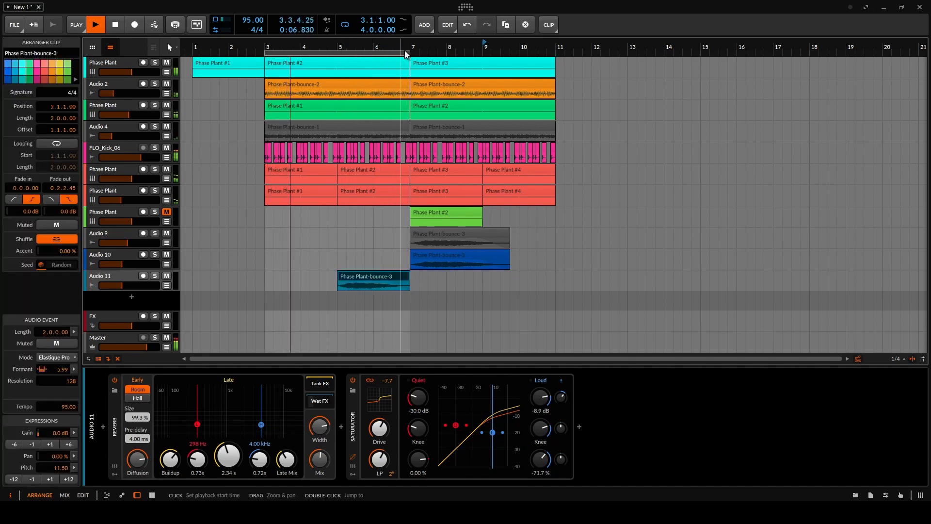
{"action": "left_click_drag", "start_coordinate": [410, 51], "coordinate": [555, 51]}
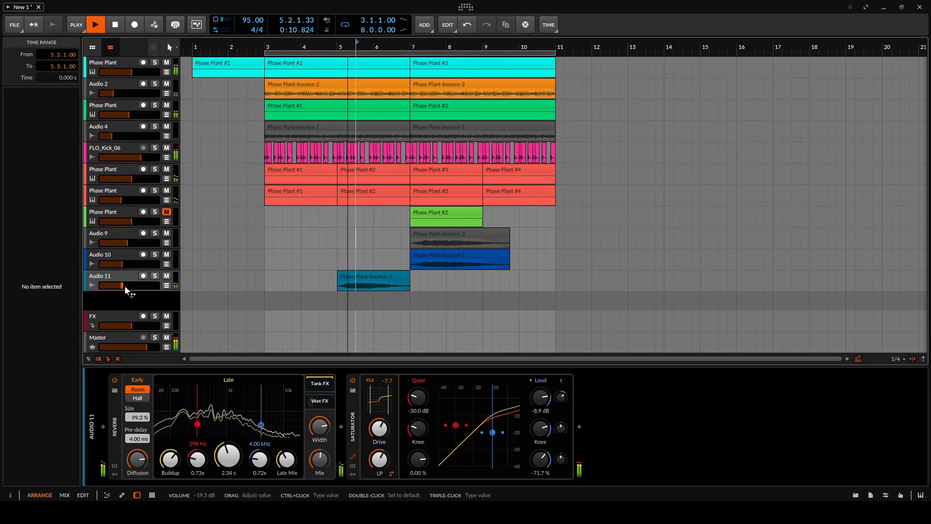
- Raise Audio 11's volume slightly while the loop plays, stop playback and select the clip on Audio 9
{"action": "left_click_drag", "start_coordinate": [124, 285], "coordinate": [125, 285]}
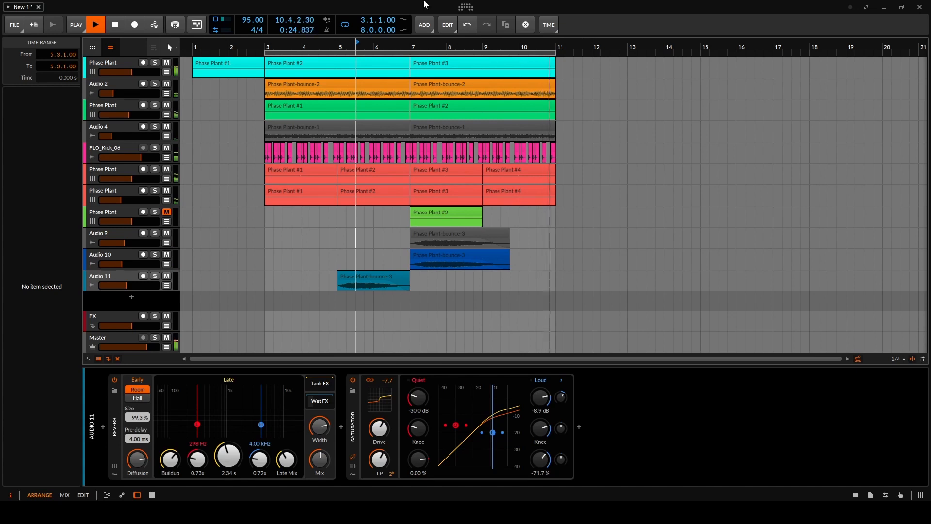
{"action": "key", "text": "space"}
{"action": "left_click", "coordinate": [471, 233]}
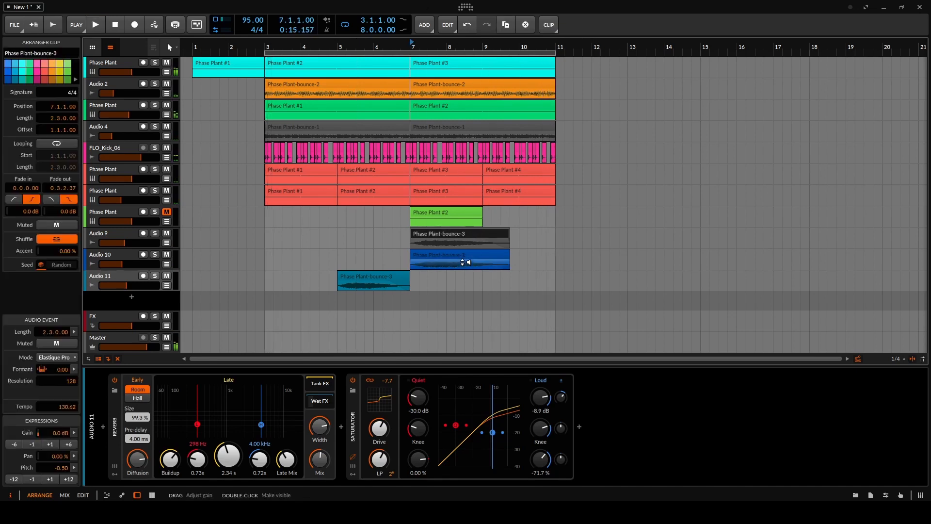
- Duplicate the Audio 9 and Audio 10 clips from bar 7 to bar 3, keeping the originals in place
{"action": "left_click", "coordinate": [464, 262]}
{"action": "left_click", "coordinate": [469, 232], "text": "shift"}
{"action": "left_click_drag", "start_coordinate": [459, 234], "coordinate": [314, 234]}
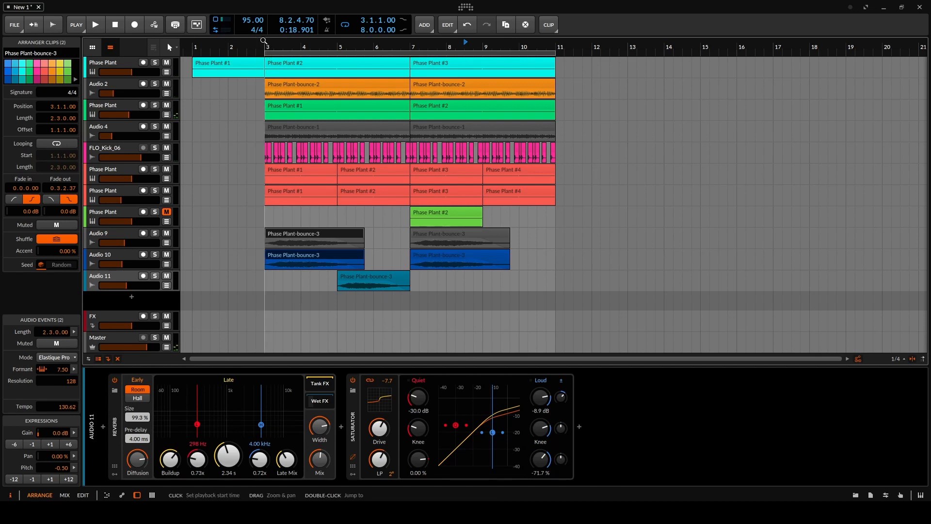
- Play the loop and copy the Audio 11 clip from bar 5 so the copy starts at 10.1.1.00
{"action": "key", "text": "space"}
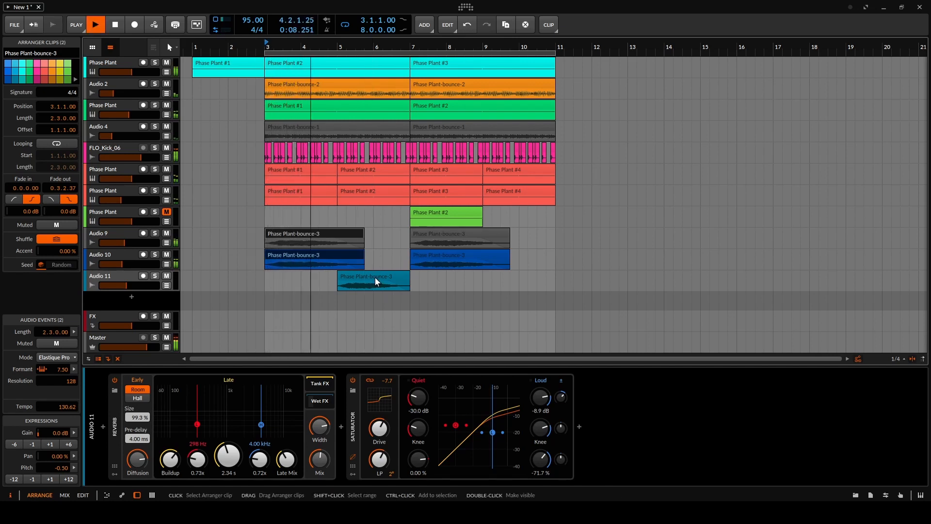
{"action": "left_click_drag", "start_coordinate": [375, 277], "coordinate": [518, 276]}
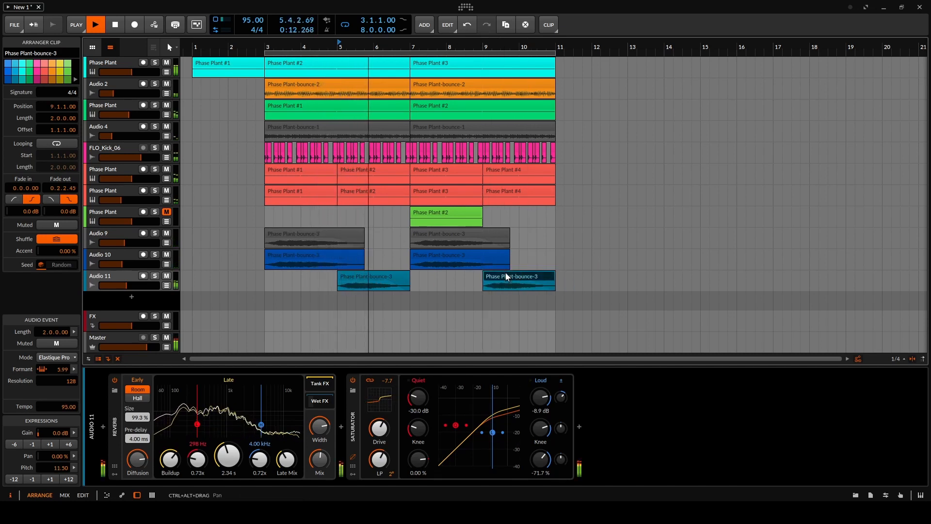
{"action": "left_click_drag", "start_coordinate": [513, 275], "coordinate": [545, 273]}
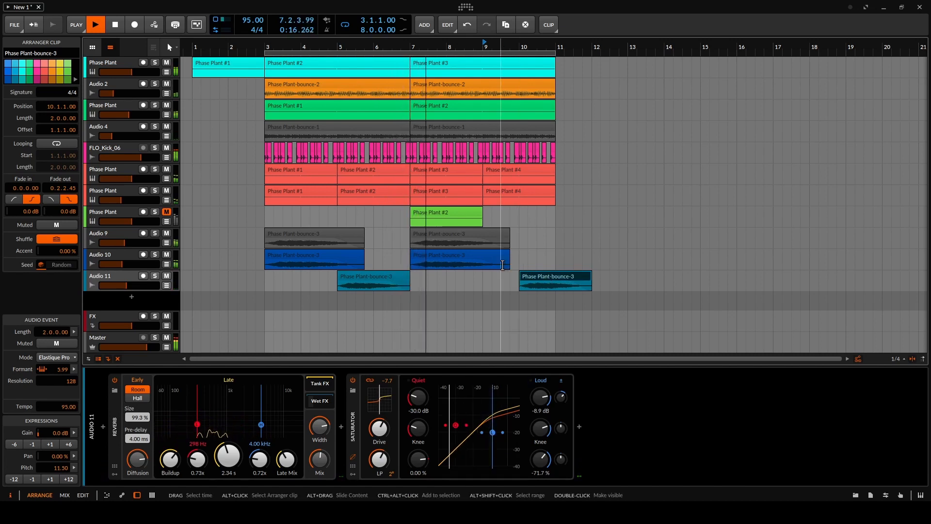
- Adjust Audio 9's volume and reset Audio 10's volume to its default while the loop plays, and stop playback
{"action": "left_click_drag", "start_coordinate": [123, 243], "coordinate": [104, 265]}
{"action": "double_click", "coordinate": [118, 264]}
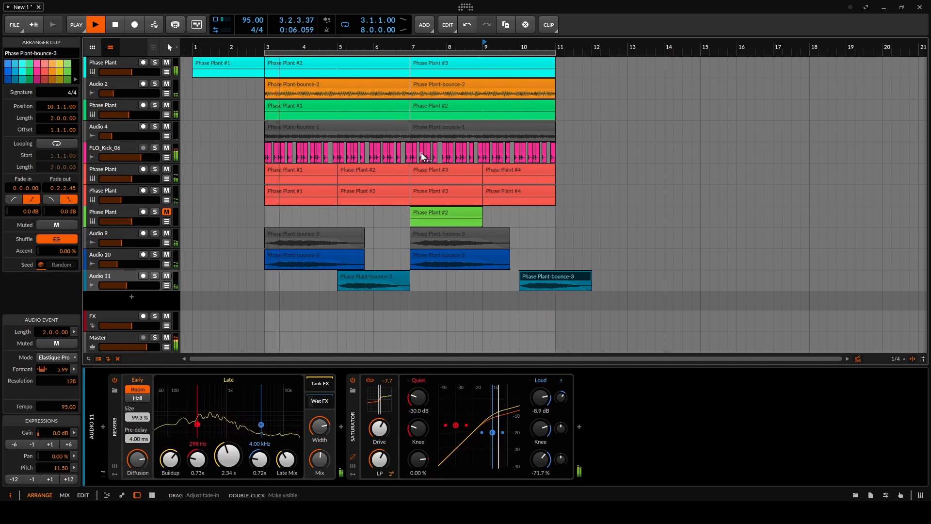
{"action": "key", "text": "space"}
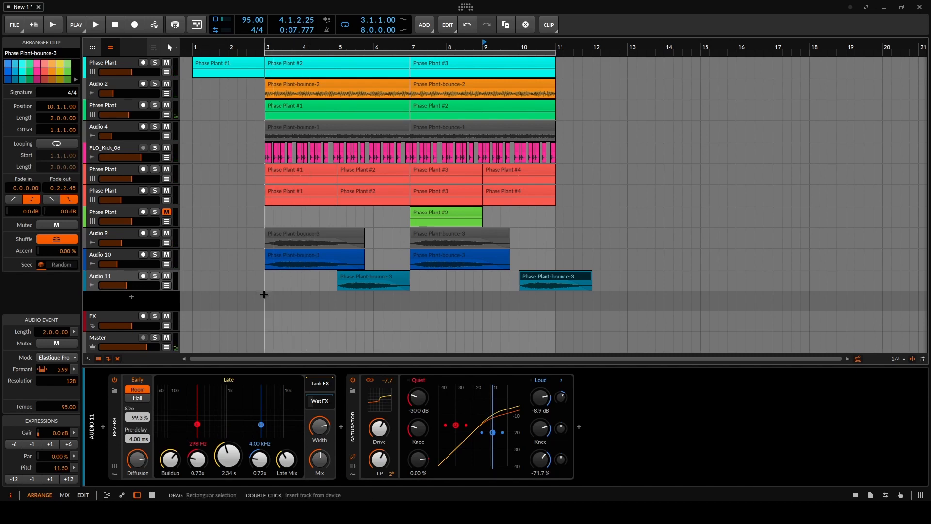
- Add a new instrument track below Audio 11 and open the device browser for it
{"action": "double_click", "coordinate": [149, 305]}
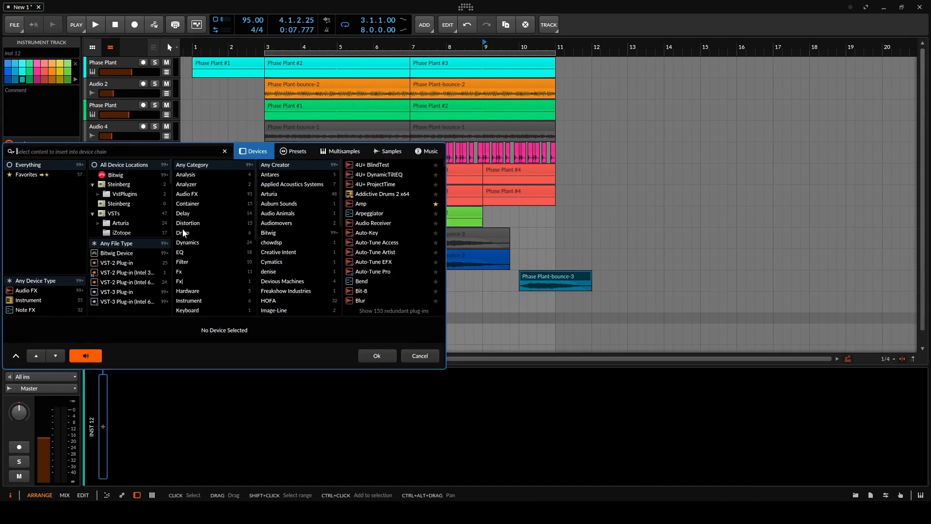